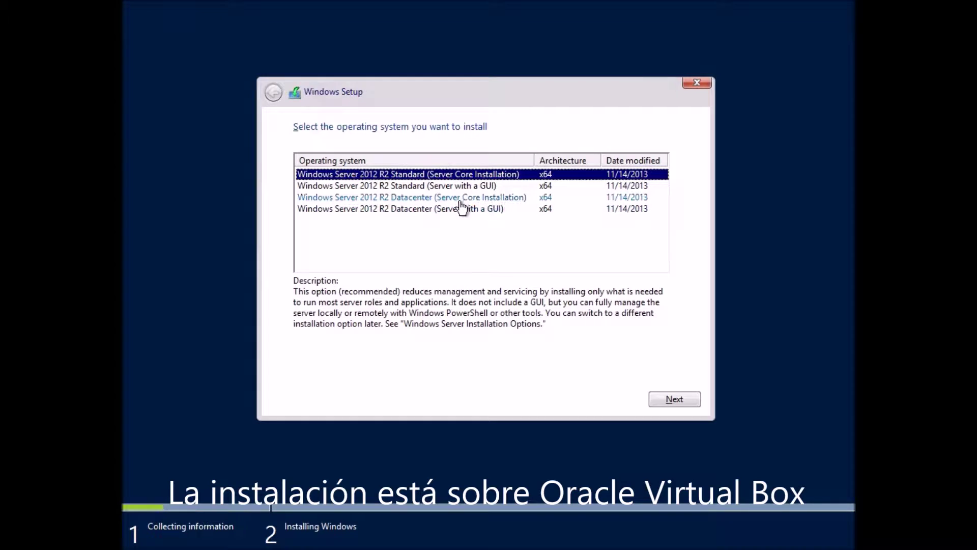
Choose Windows Server 2012 R2 Standard (Server with a GUI), accept the license terms, and select Custom installation.
left_click(454, 187)
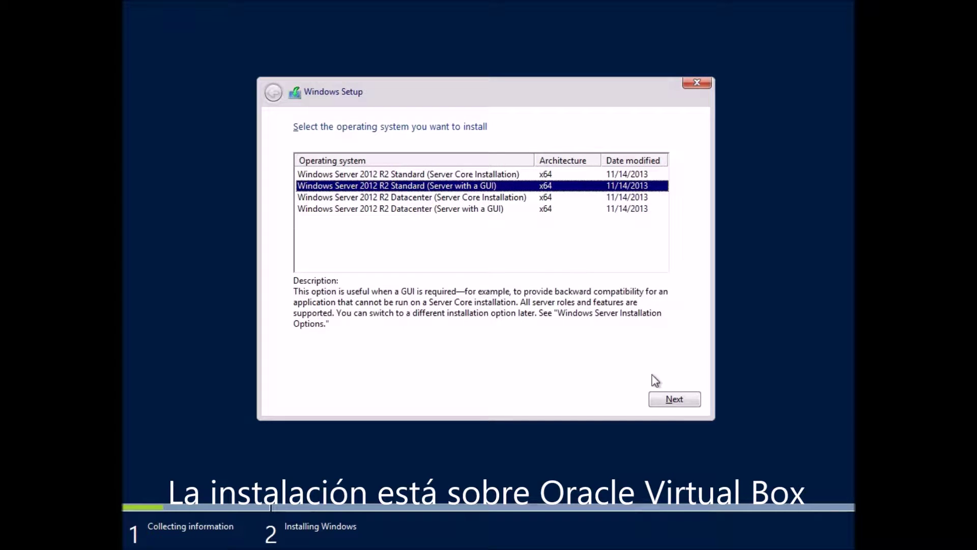
left_click(665, 398)
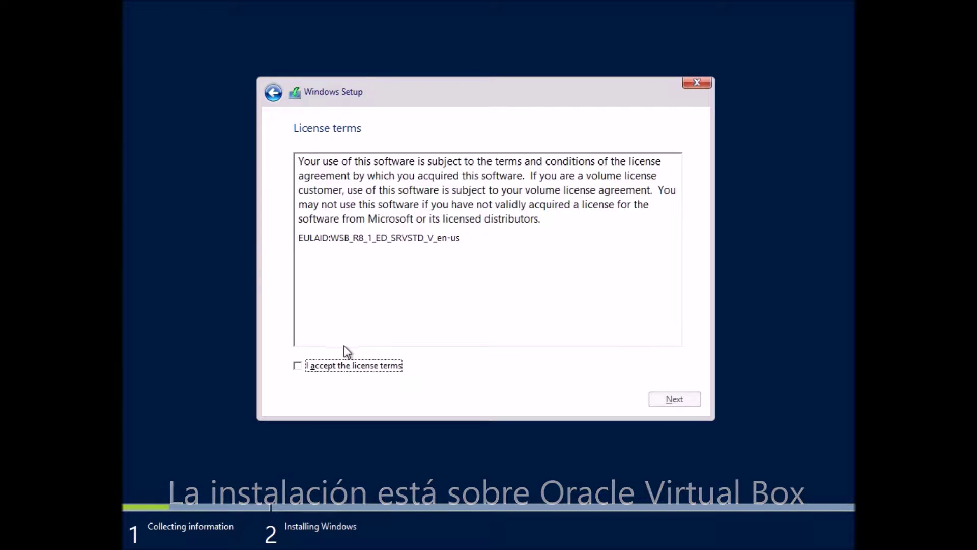
left_click(319, 365)
left_click(655, 400)
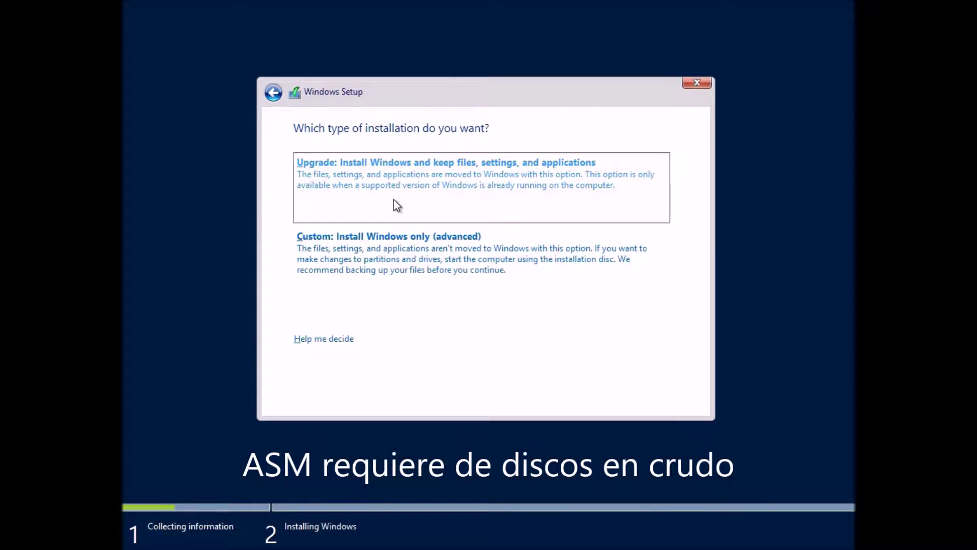
left_click(386, 255)
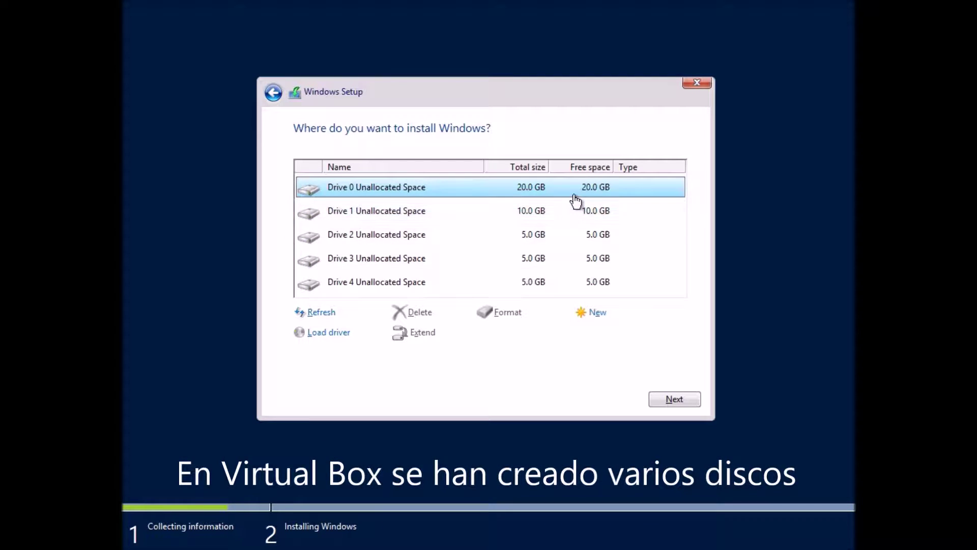
Install Windows onto Drive 0 Unallocated Space (20 GB) and let the VM reboot.
left_click(674, 400)
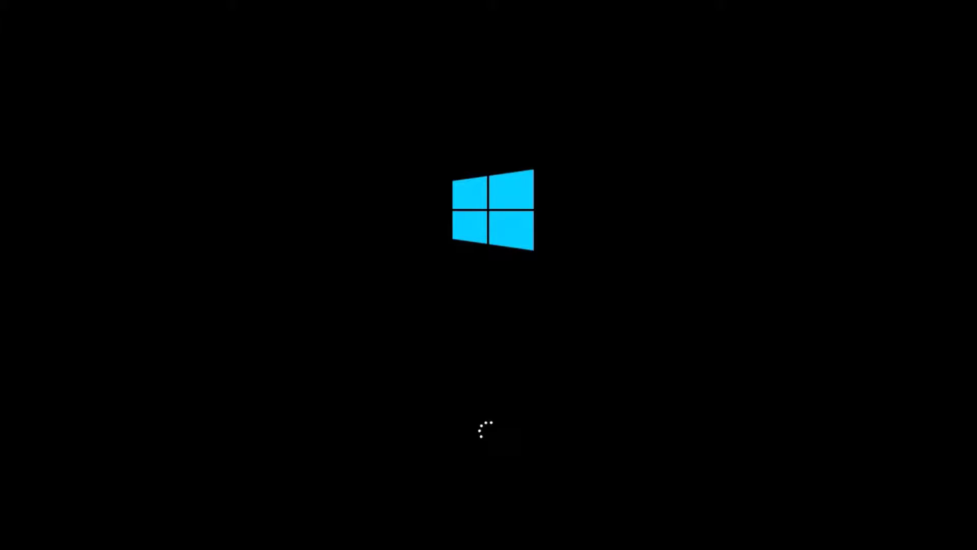
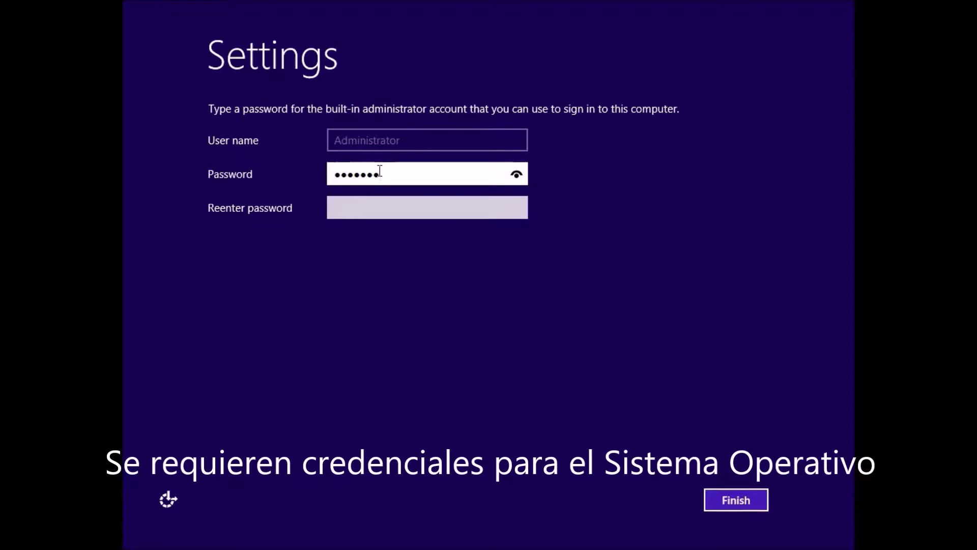
Enter the Administrator password, retype it in Reenter password, and finish the settings.
key("Tab")
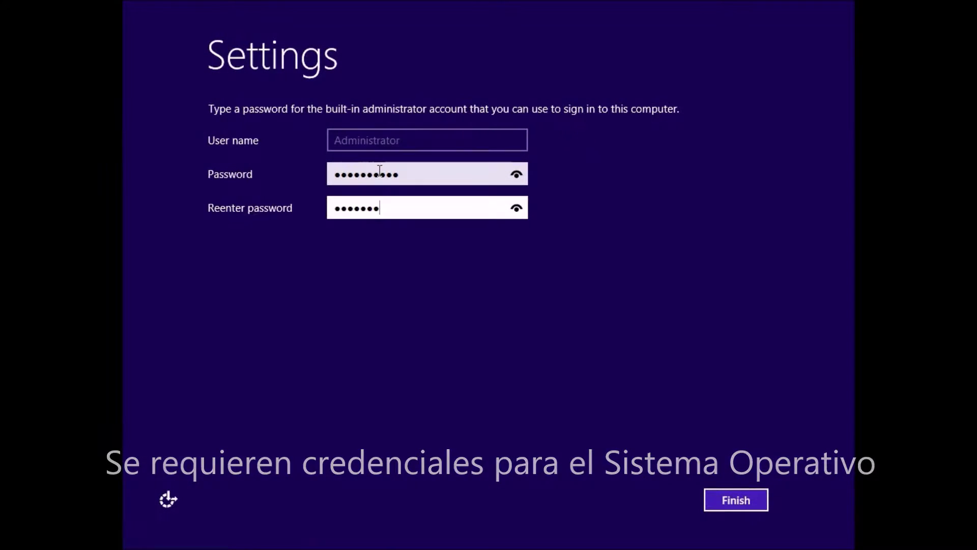
left_click(734, 508)
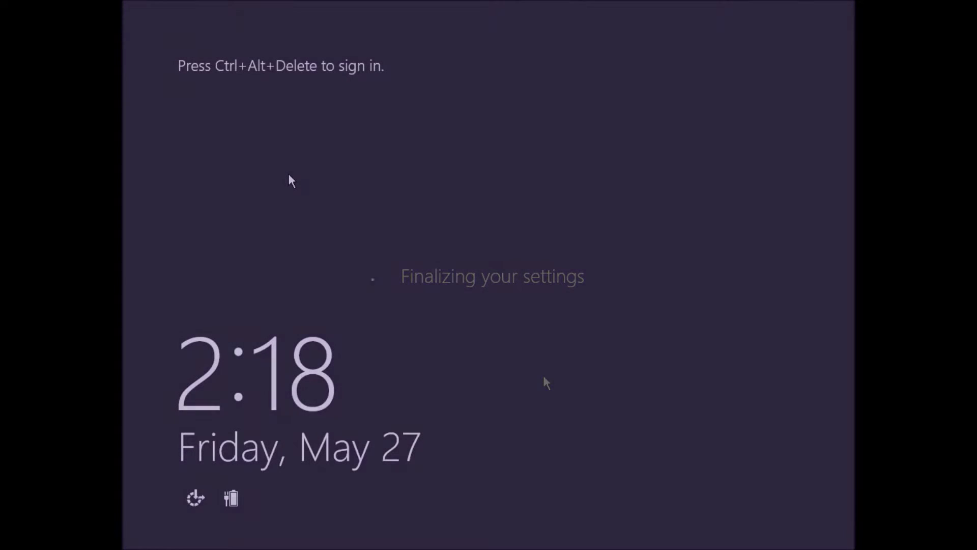
Sign in as Administrator with Ctrl+Alt+Delete and the account password.
key("ctrl+alt+Delete")
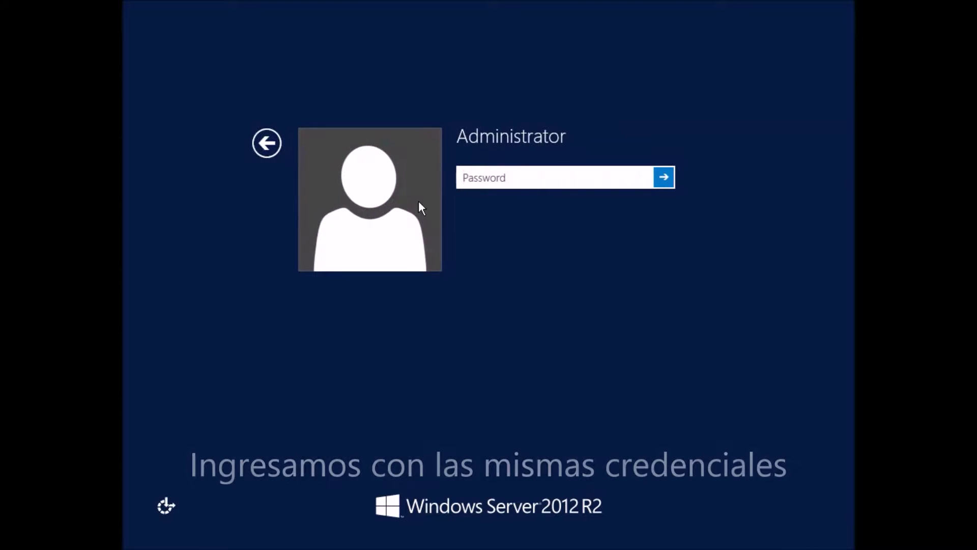
type("•••••••••••")
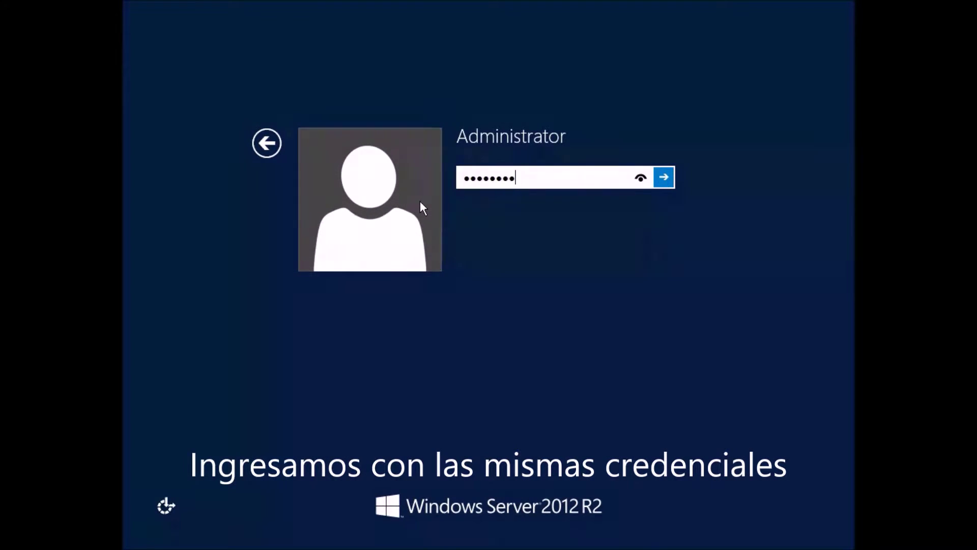
key("Return")
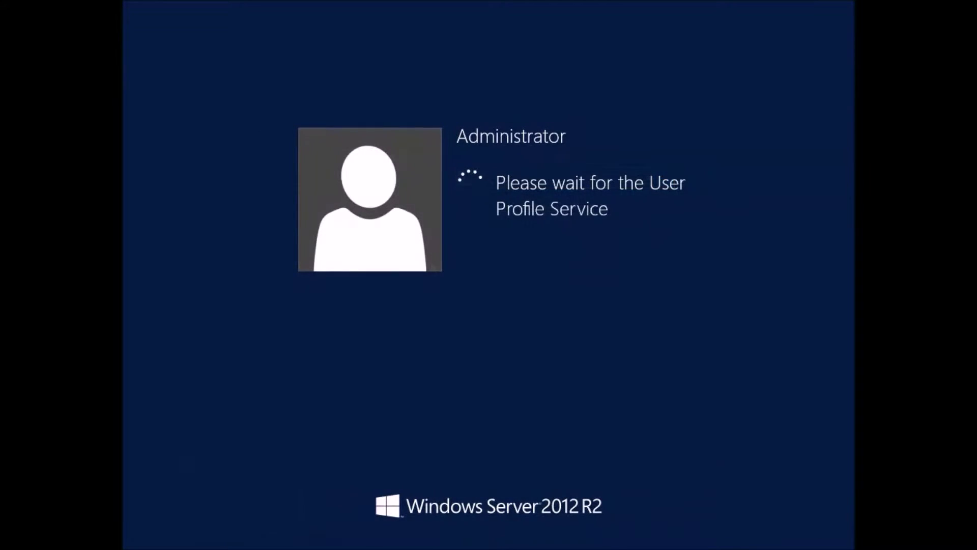
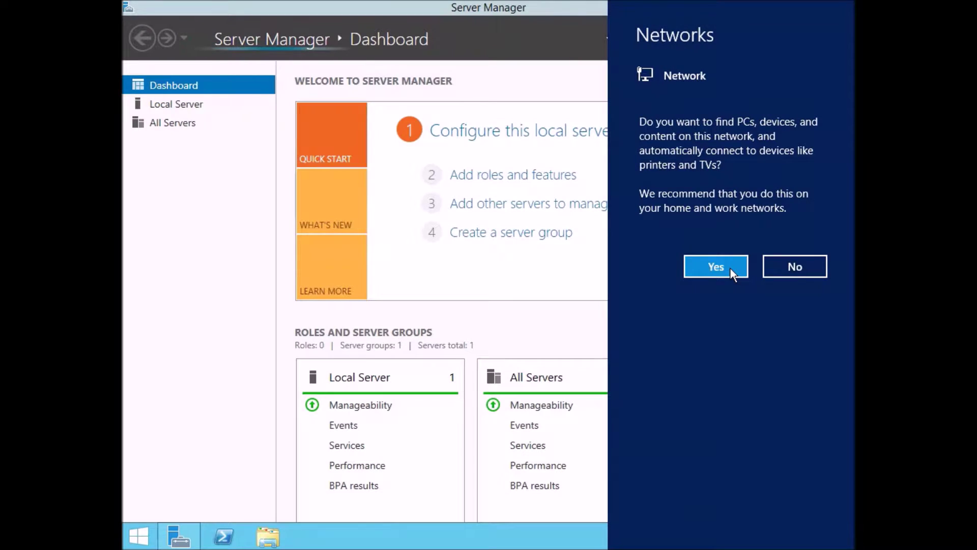
Allow network discovery, minimize Server Manager, and bring up the Guest Additions disc AutoPlay prompt.
left_click(430, 258)
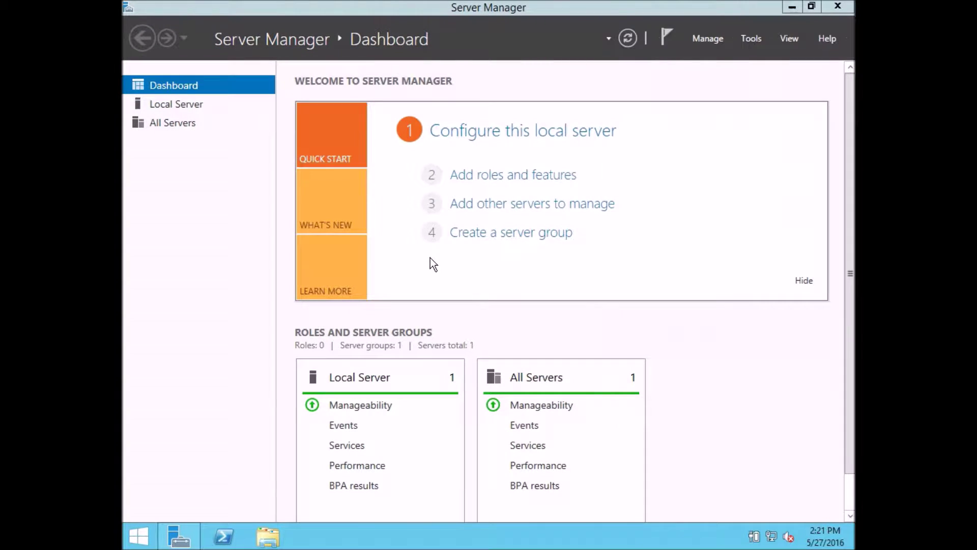
left_click(795, 9)
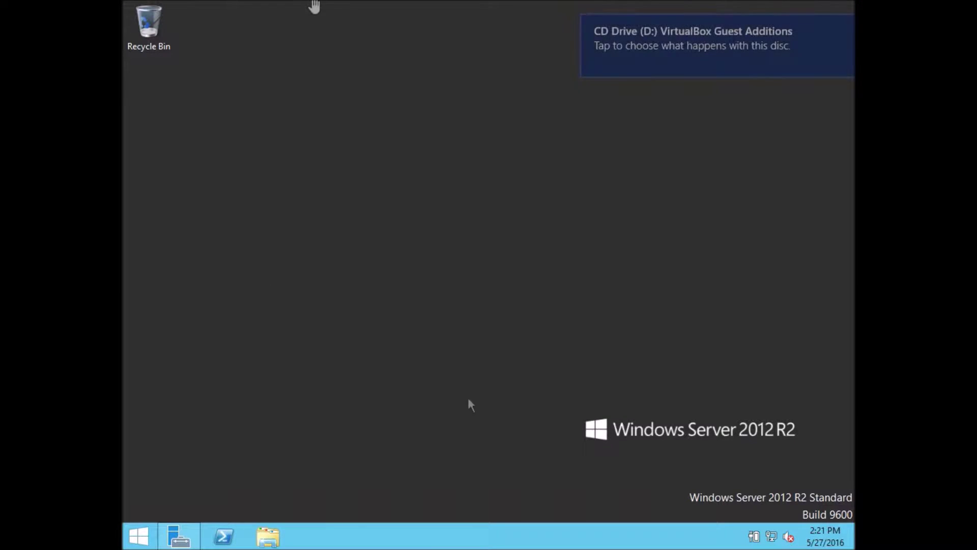
left_click(680, 38)
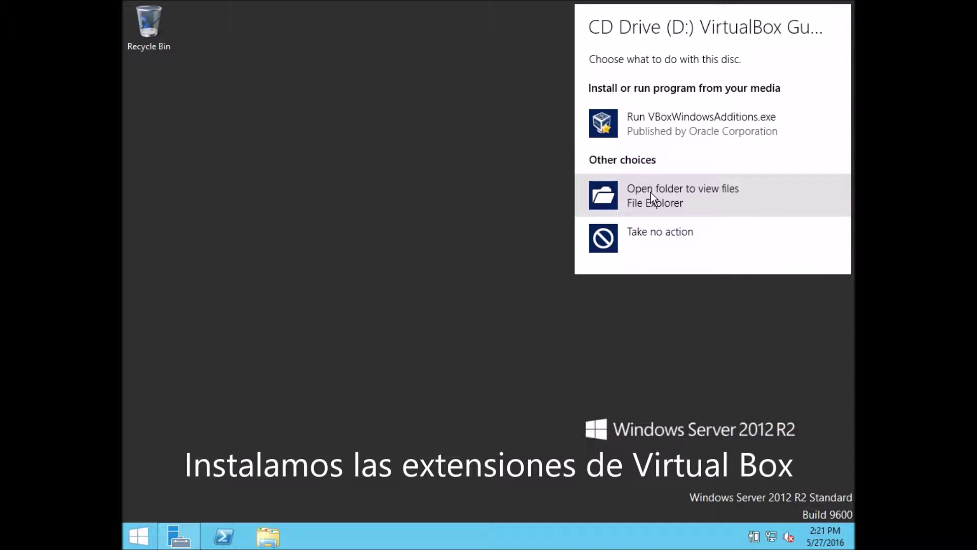
Run VBoxWindowsAdditions.exe with the default folder and install it, trusting the Oracle device driver.
left_click(654, 126)
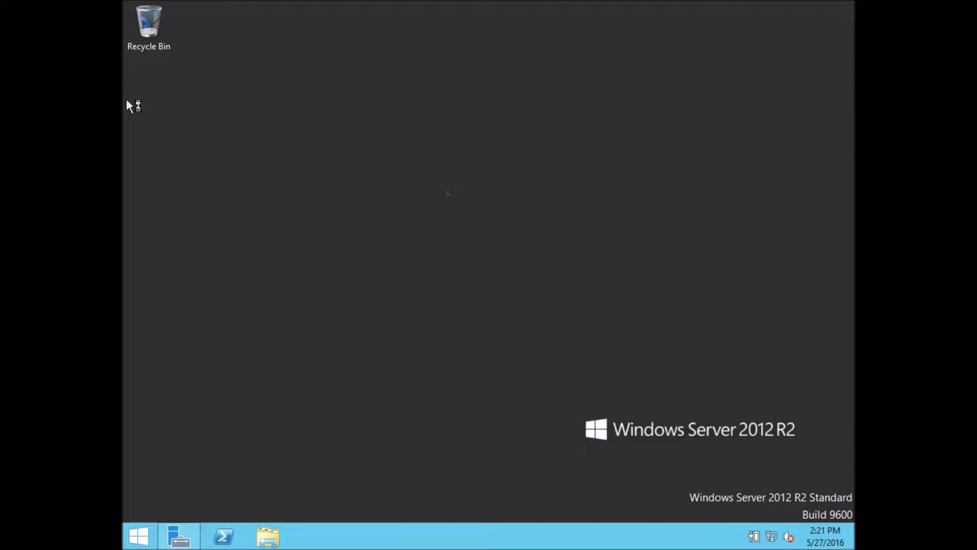
left_click(570, 382)
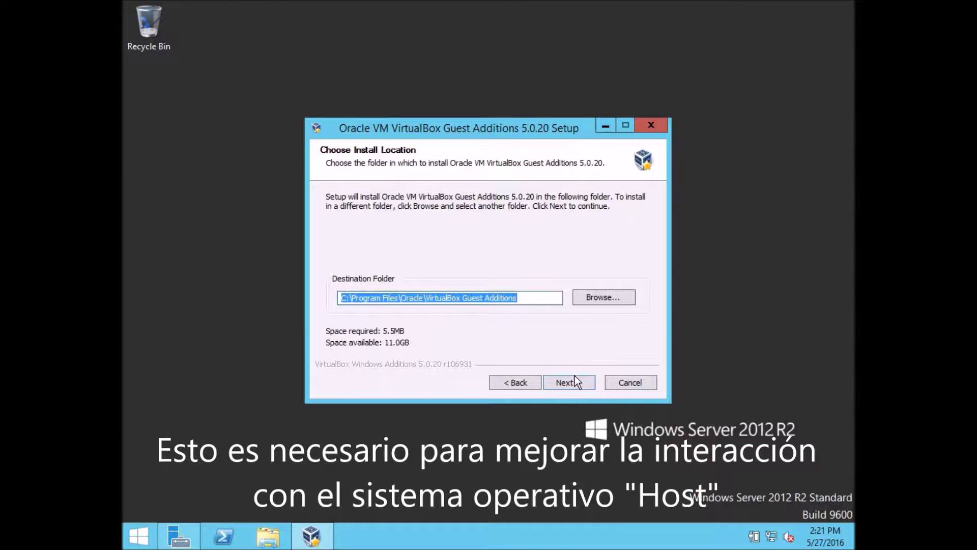
left_click(575, 381)
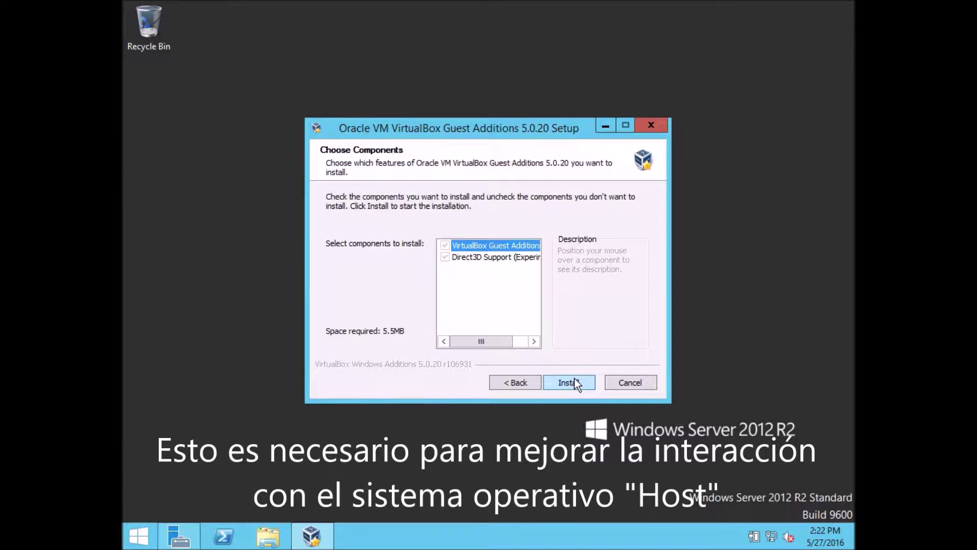
left_click(575, 381)
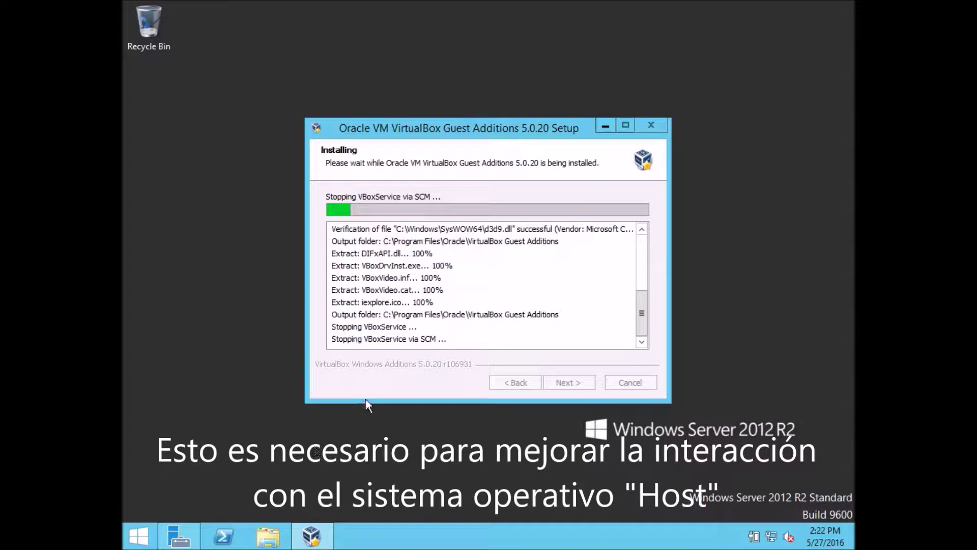
mouse_move(170, 546)
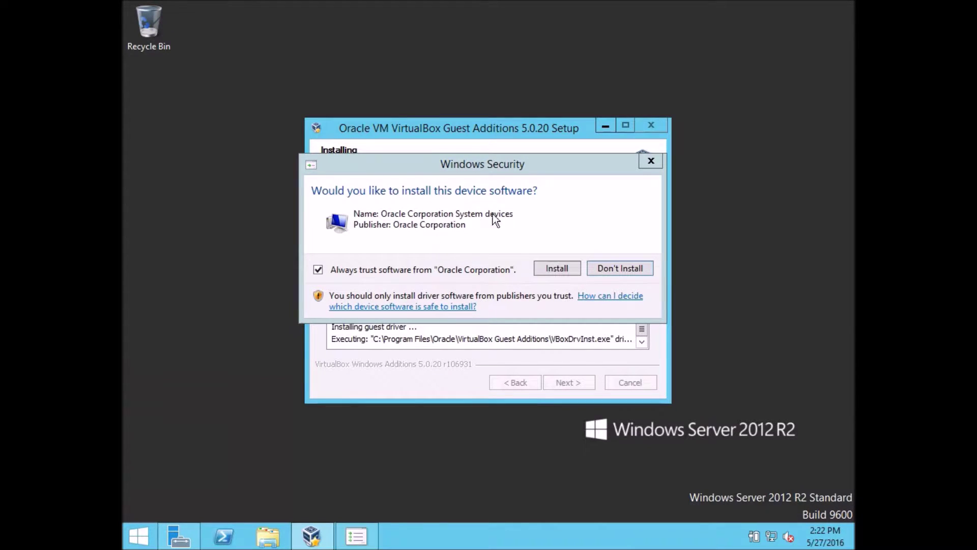
left_click(561, 267)
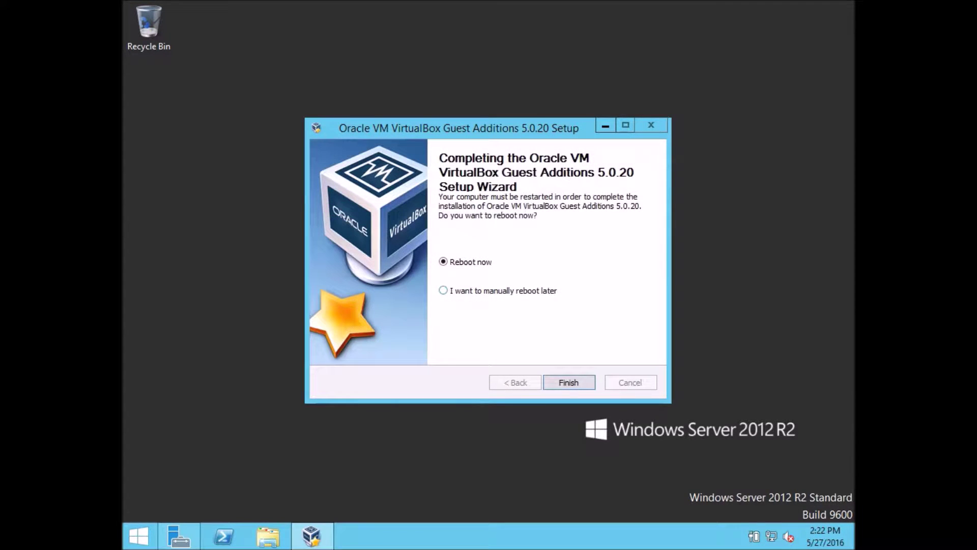
Reboot from the setup finish page, sign back in as Administrator, and open File Explorer with Win+E.
key("Return")
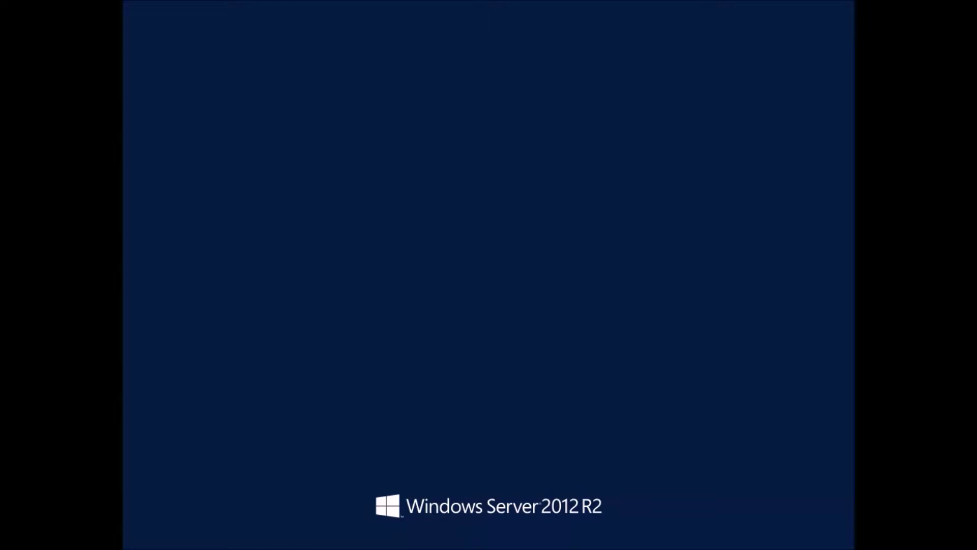
type("•••••••••••")
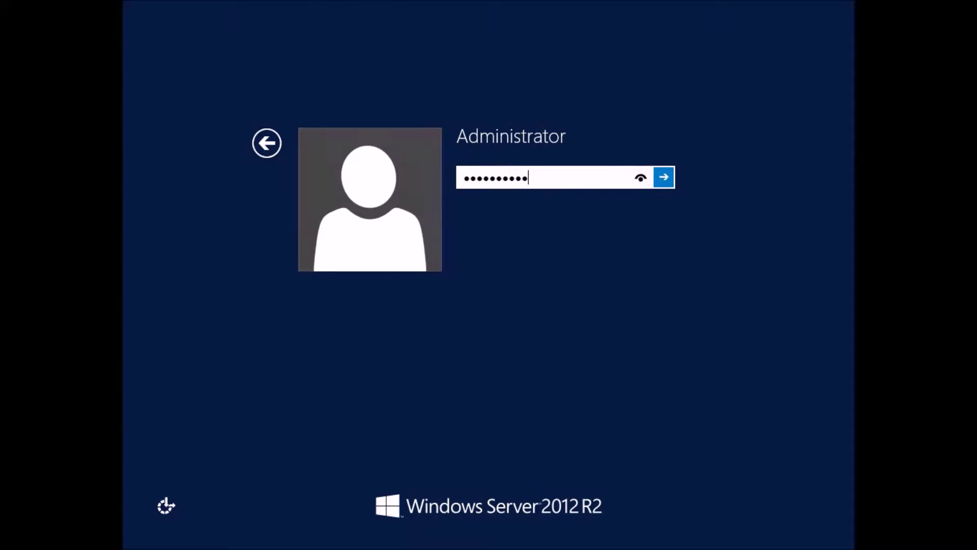
key("Return")
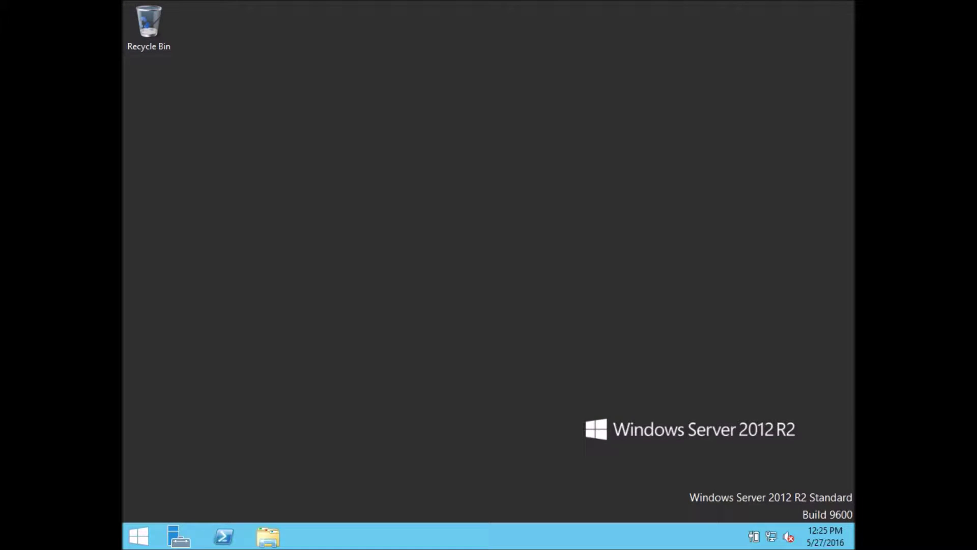
key("super+e")
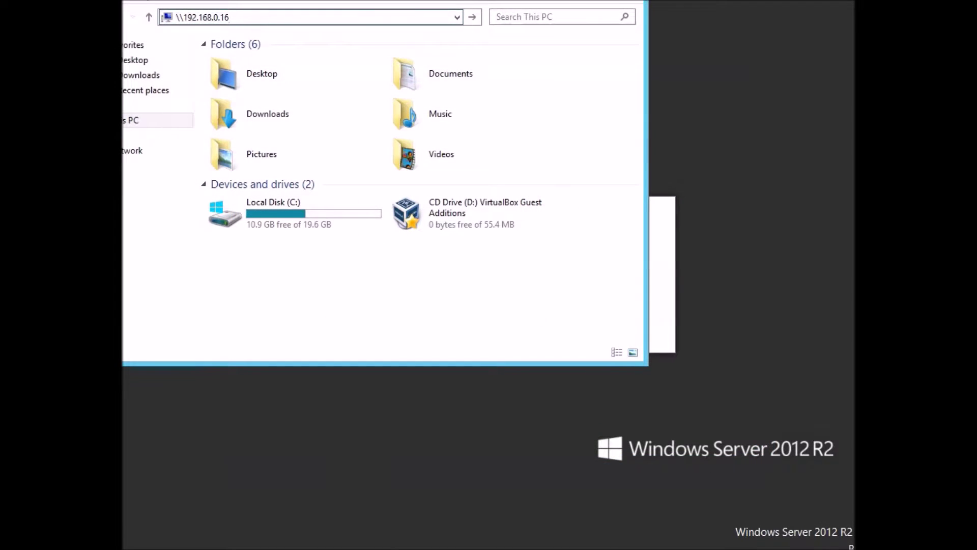
Connect to \\192.168.0.16 and log in with the host account's user name and password.
key("Return")
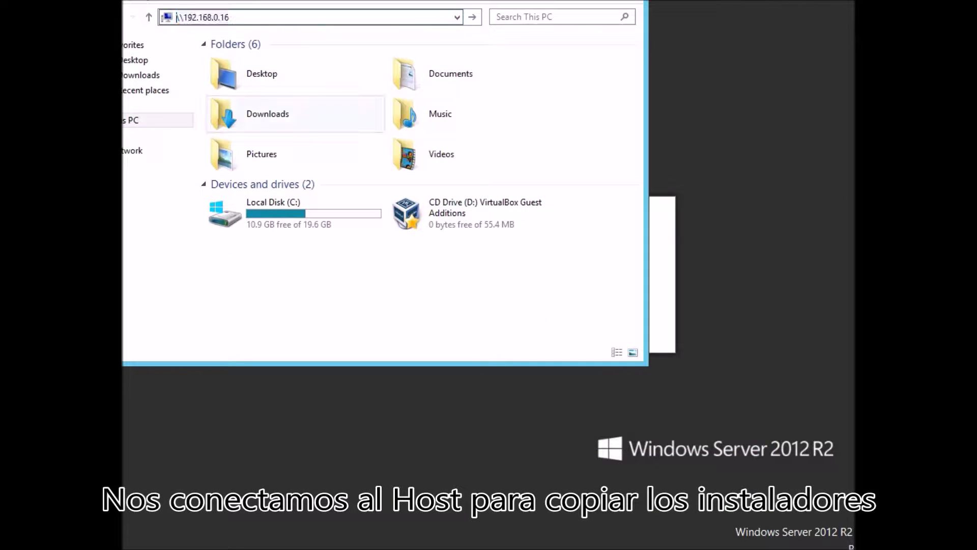
type("Consultor")
key("Tab")
type("**********")
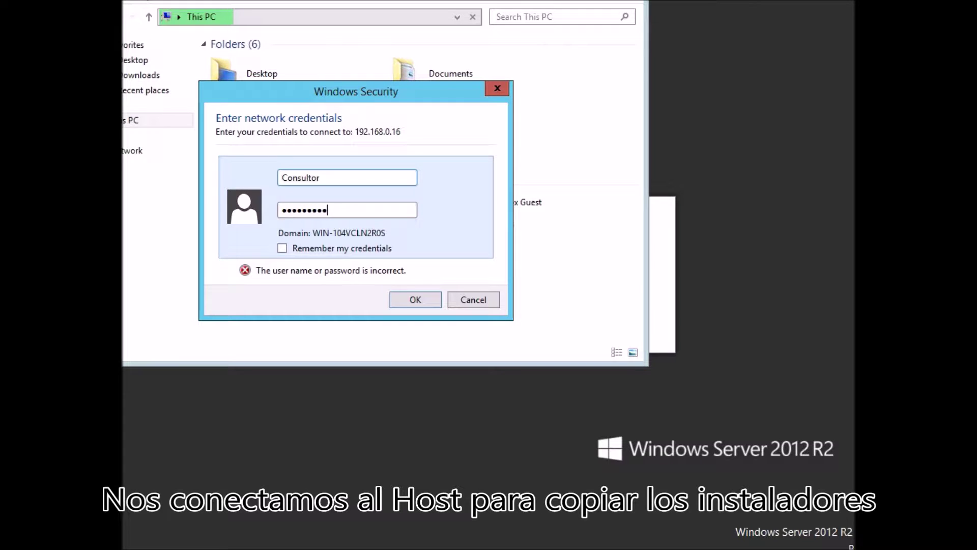
key("Return")
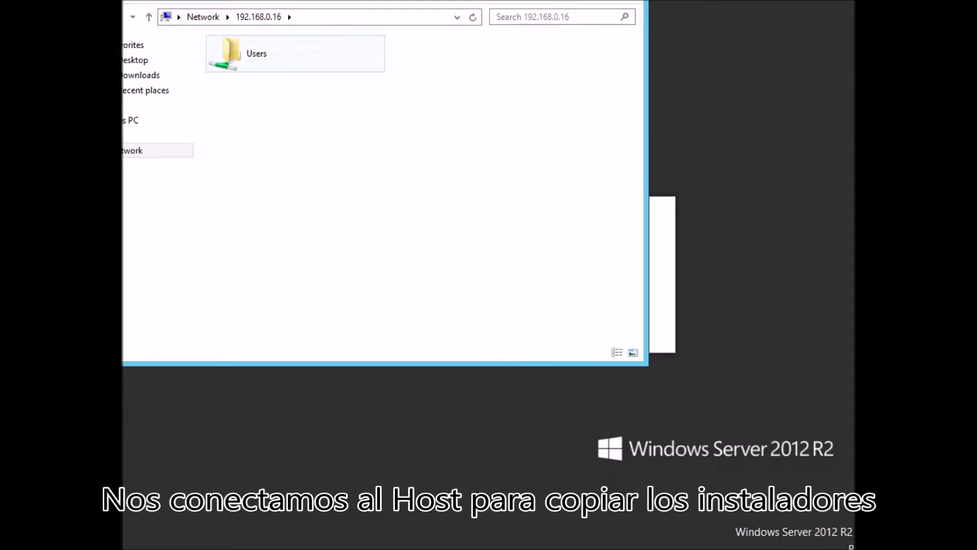
Copy the three p17694377 zip parts from the host's Users > user > Downloads into the server's local Downloads.
double_click(257, 57)
double_click(241, 76)
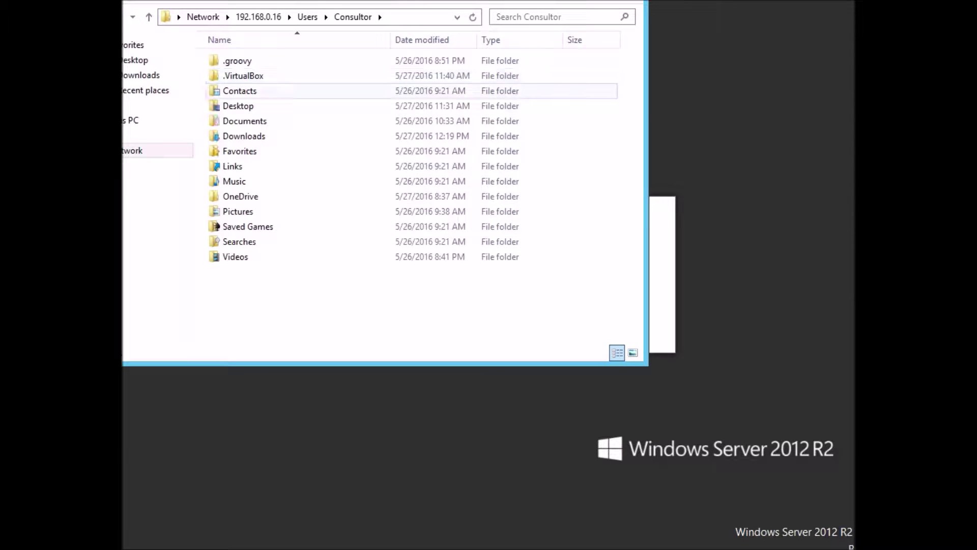
double_click(244, 136)
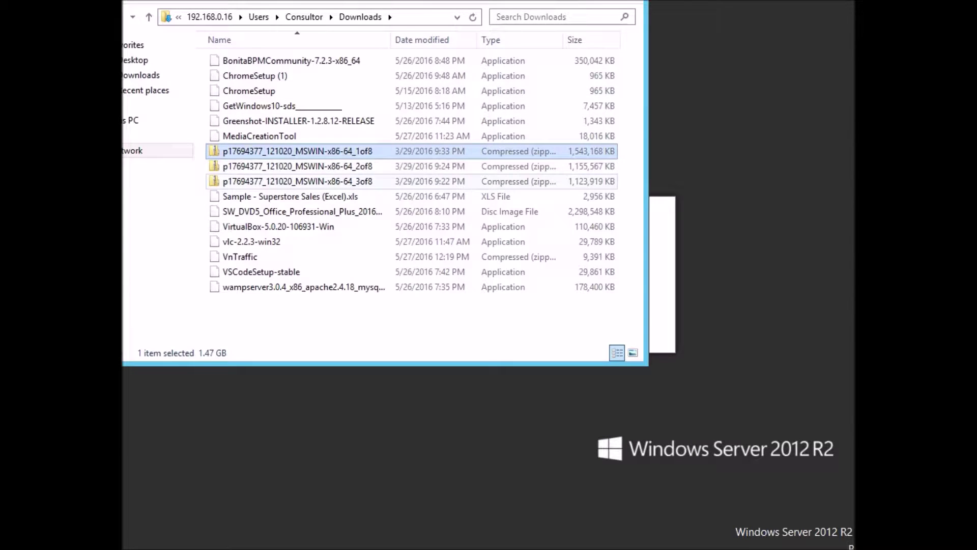
left_click(297, 181, "shift")
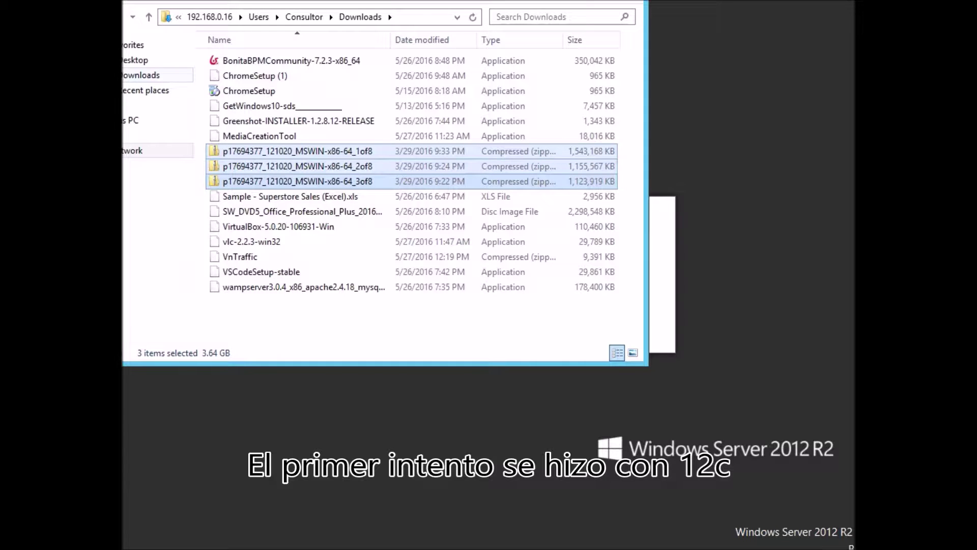
left_click(94, 120)
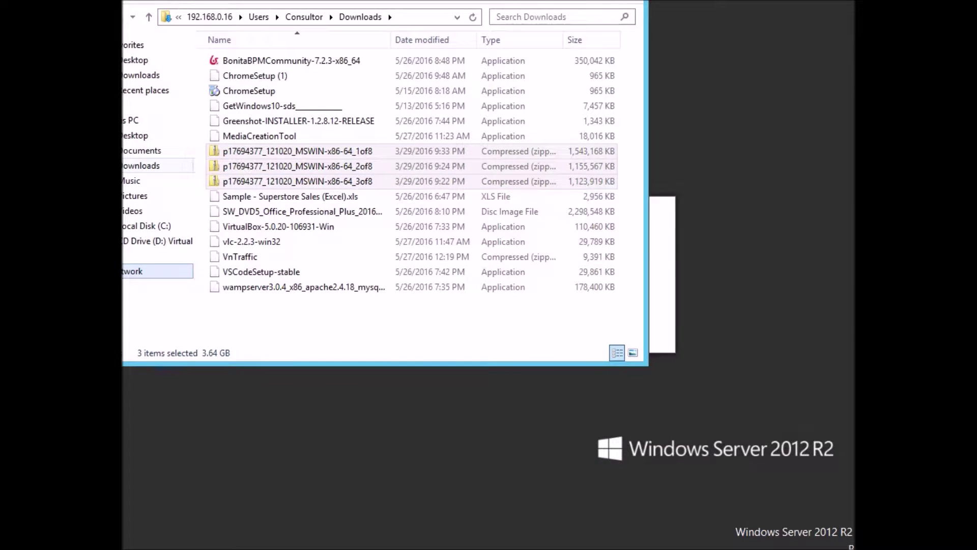
left_click(141, 166)
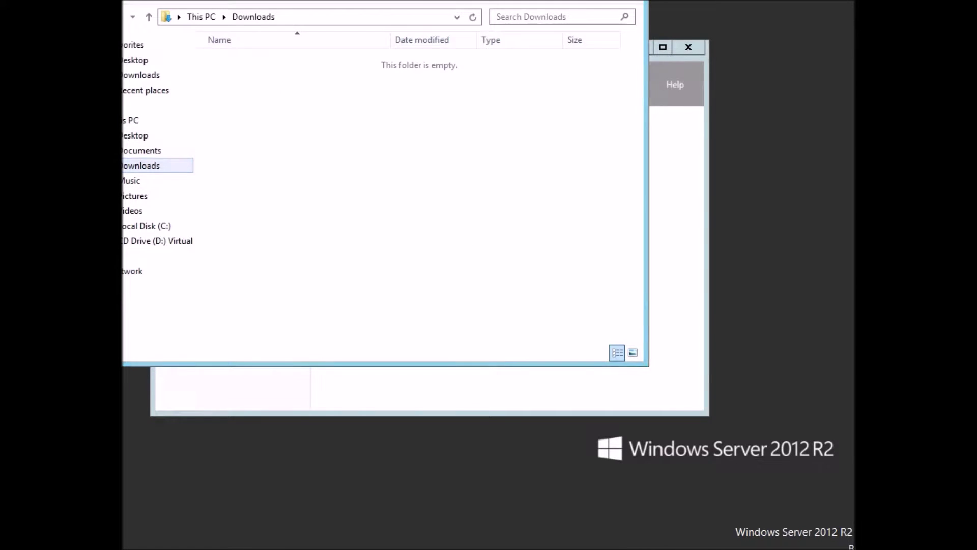
key("ctrl+v")
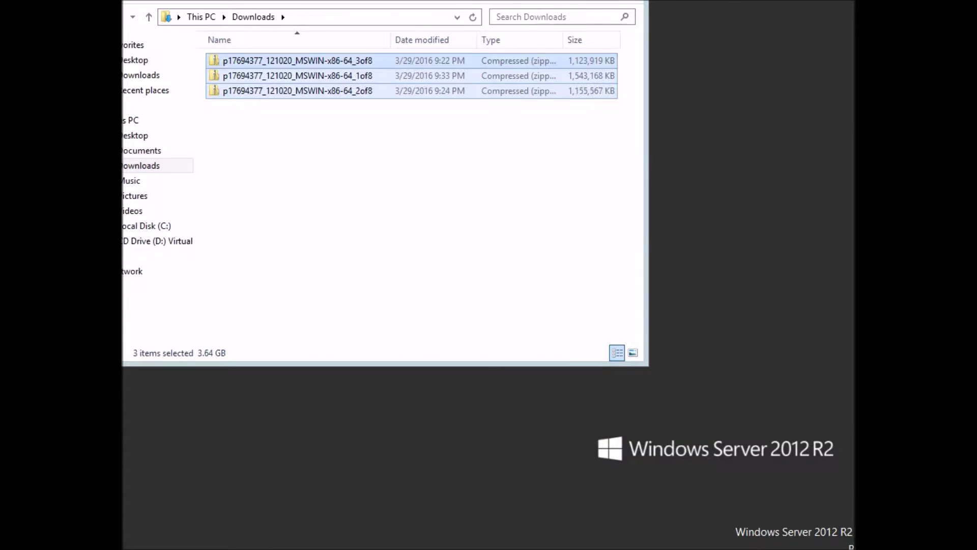
key("super")
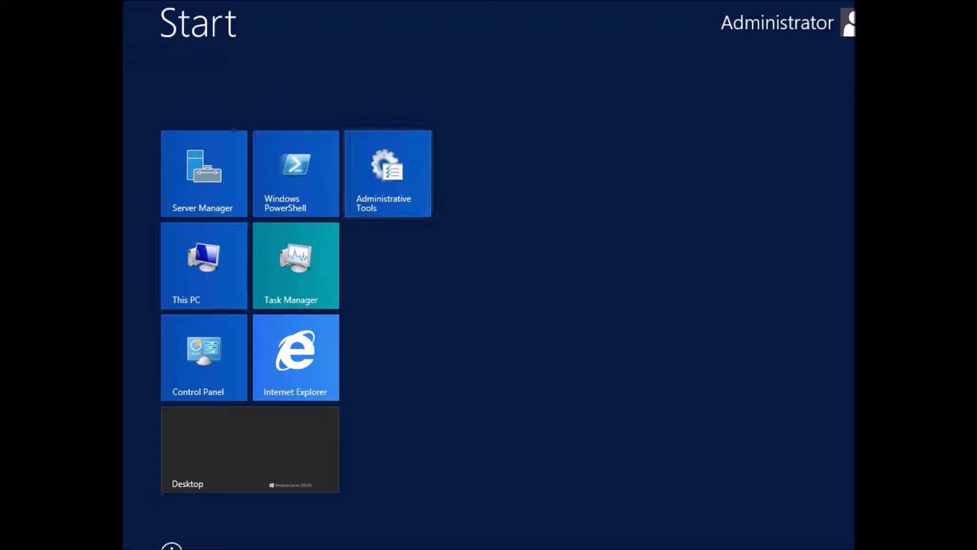
Open Disk Management in Computer Management, initialize Disk 6 as MBR, then close the tool.
left_click(388, 174)
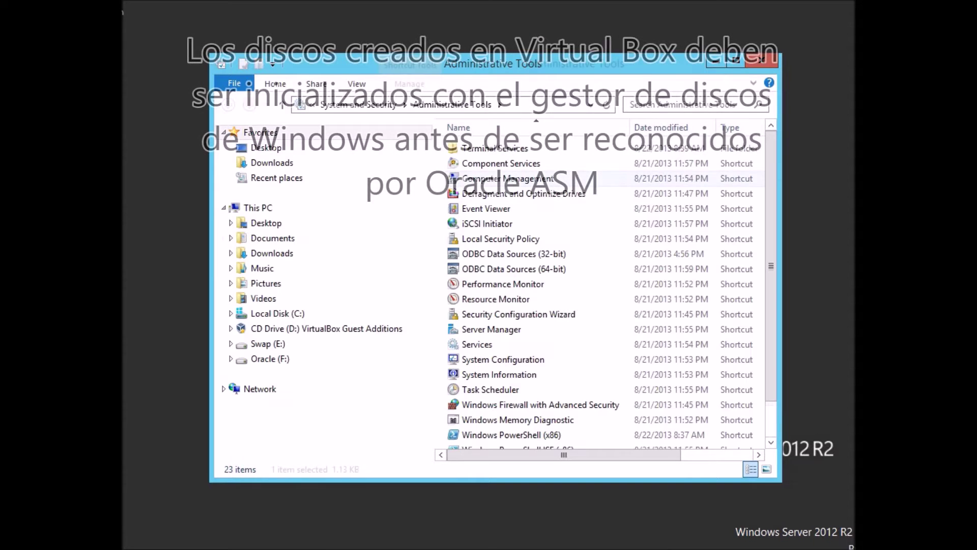
double_click(508, 178)
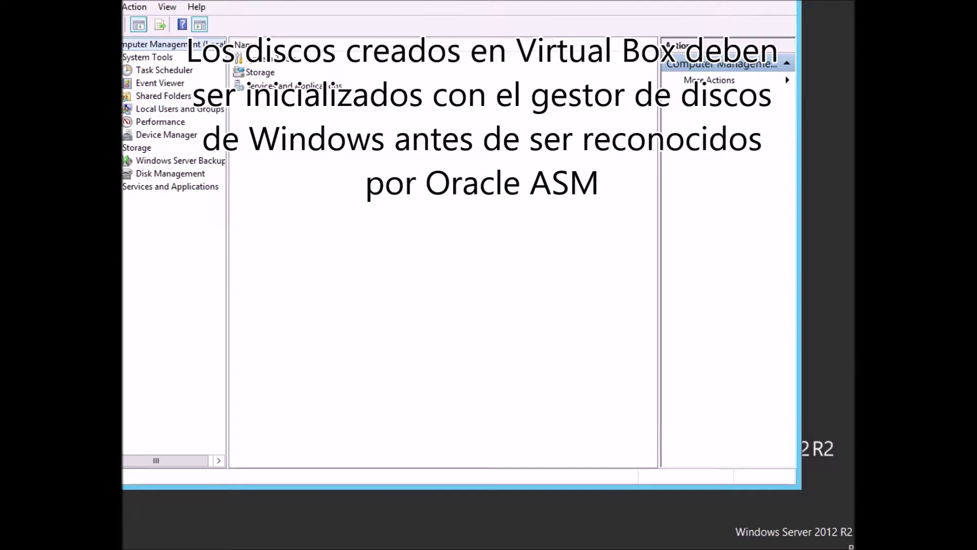
left_click(170, 174)
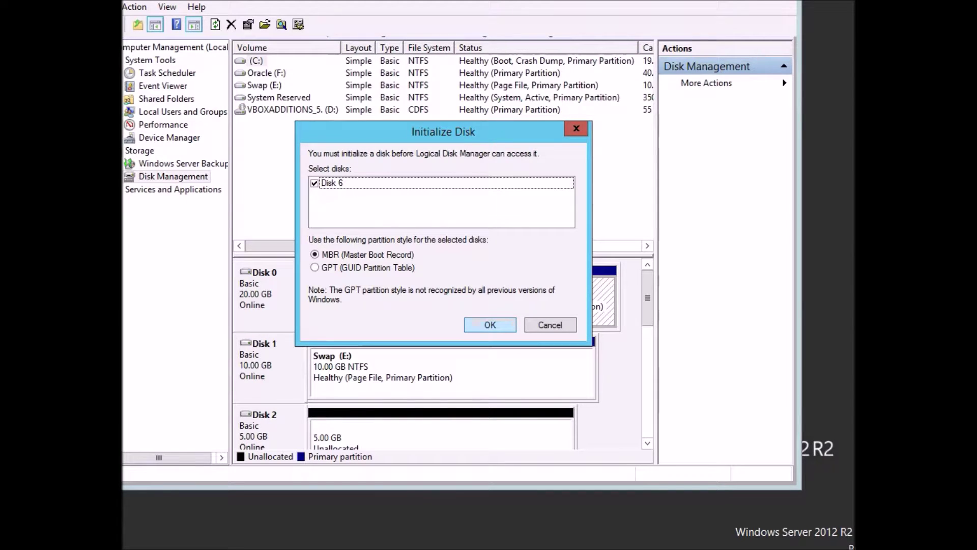
left_click(490, 325)
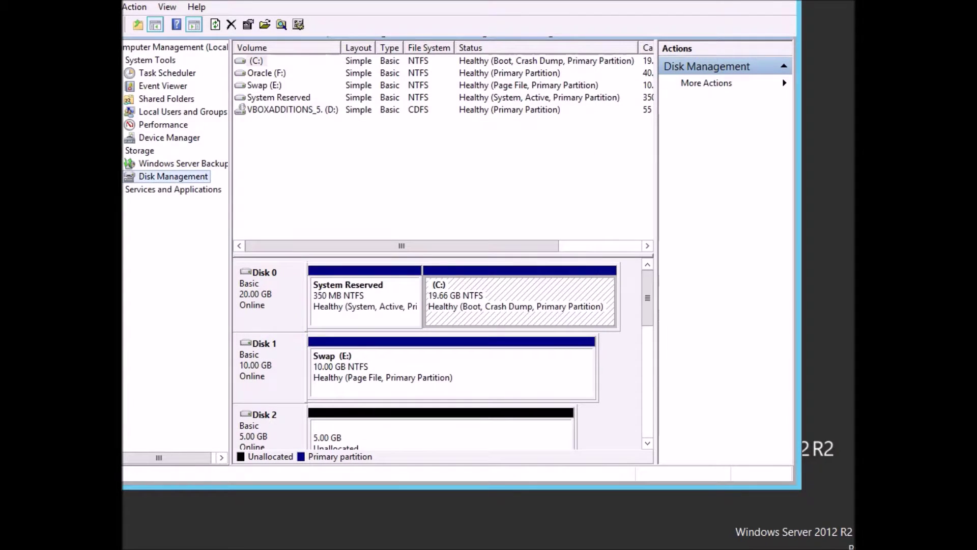
mouse_move(647, 298)
left_mouse_down()
mouse_move(647, 391)
mouse_move(648, 297)
left_mouse_up()
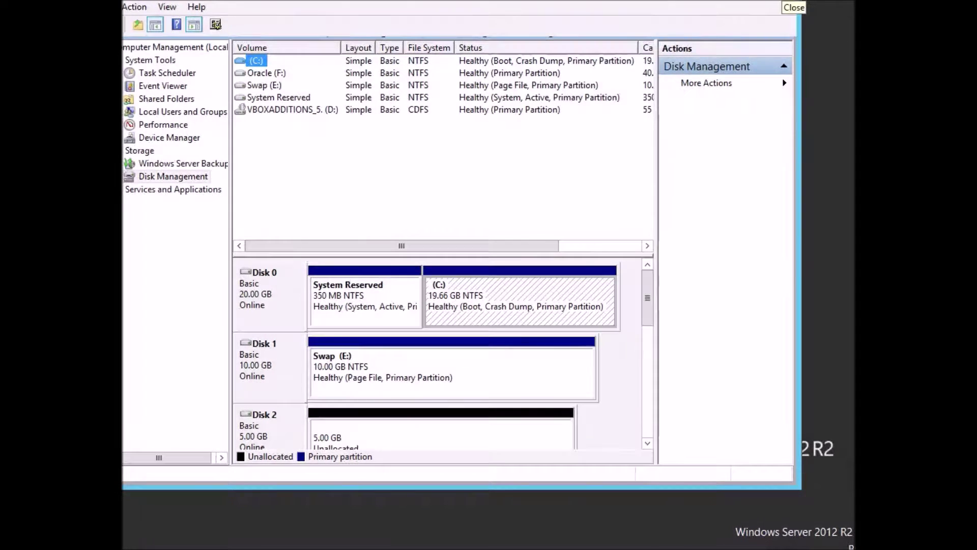
left_click(791, 6)
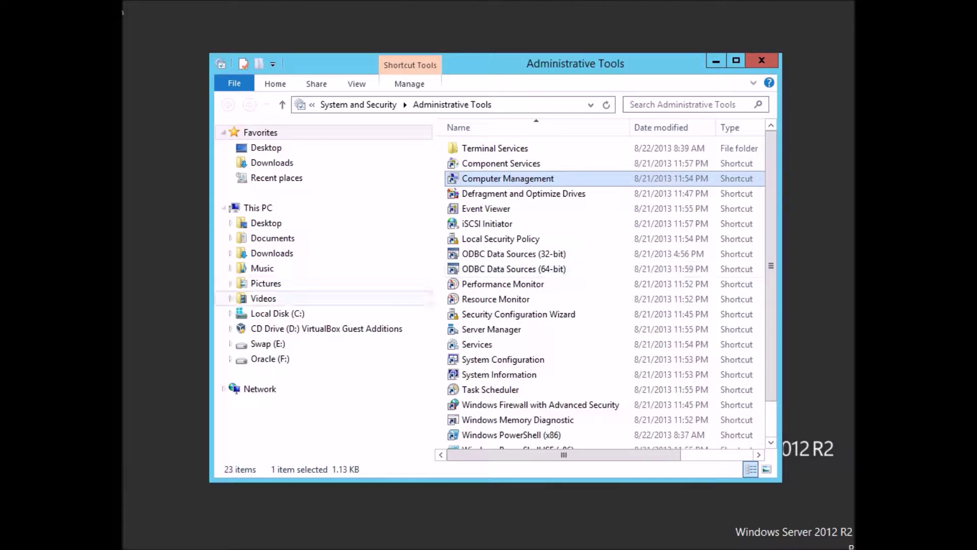
Browse Oracle (F:) Downloads into p13390677_112040_MSWIN-x86-64_3of7\grid\asmtool.
left_click(231, 358)
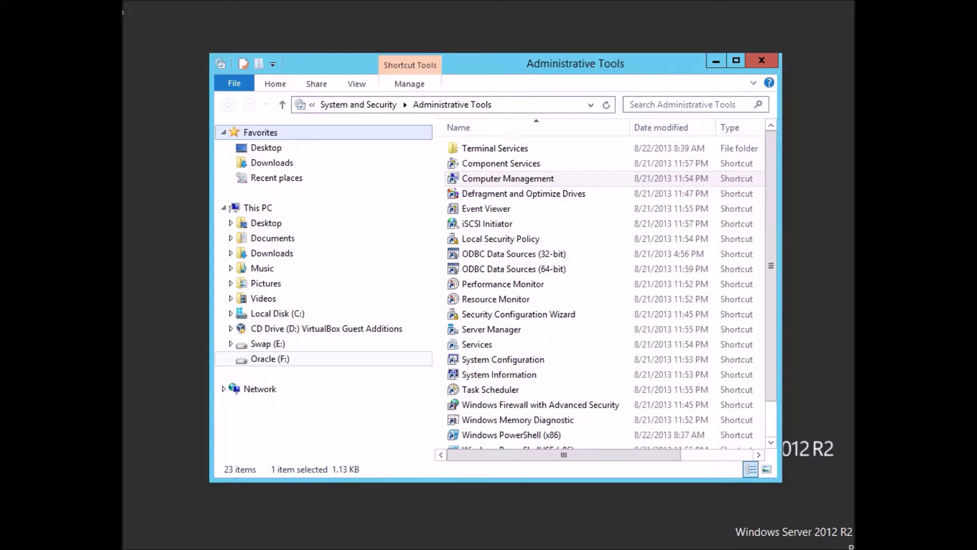
left_click(269, 359)
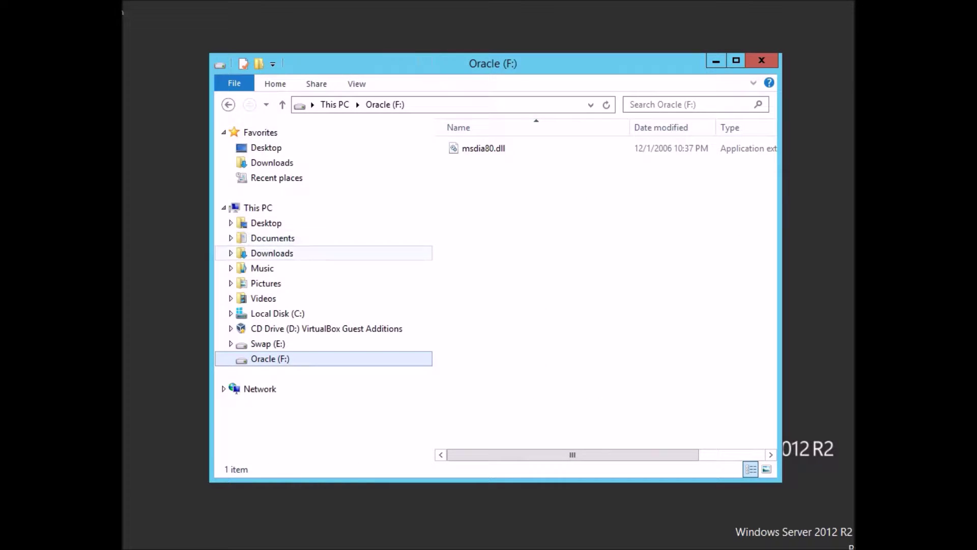
left_click(272, 253)
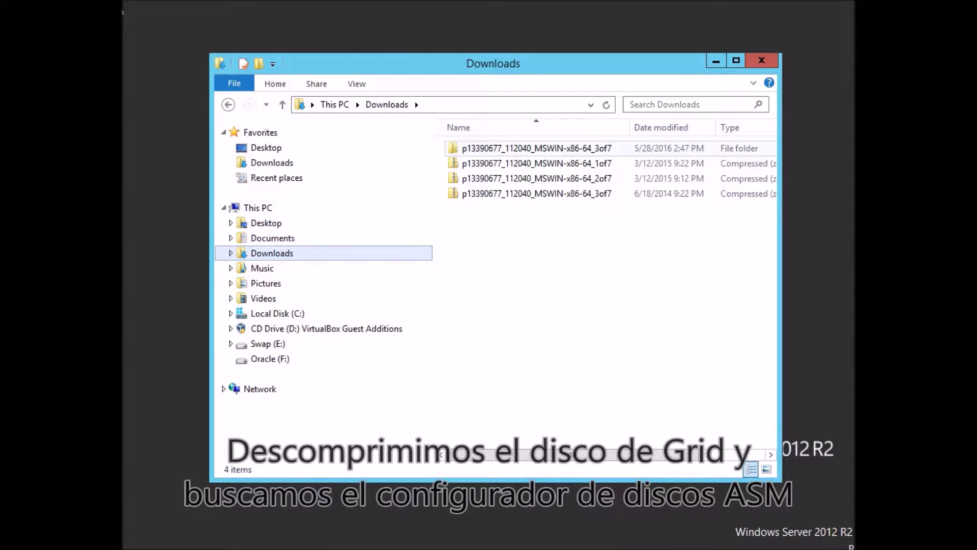
left_click(536, 148)
left_click(539, 285)
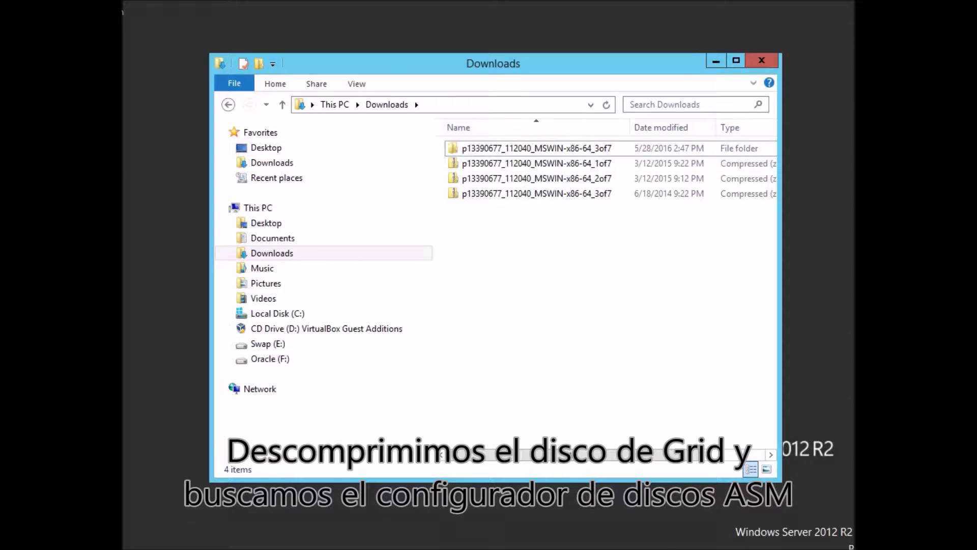
double_click(536, 148)
double_click(537, 148)
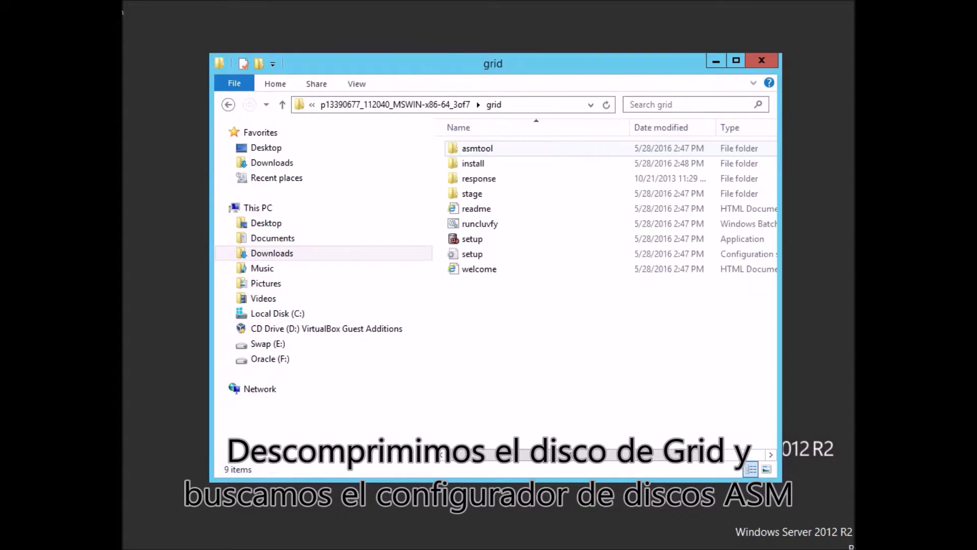
double_click(537, 148)
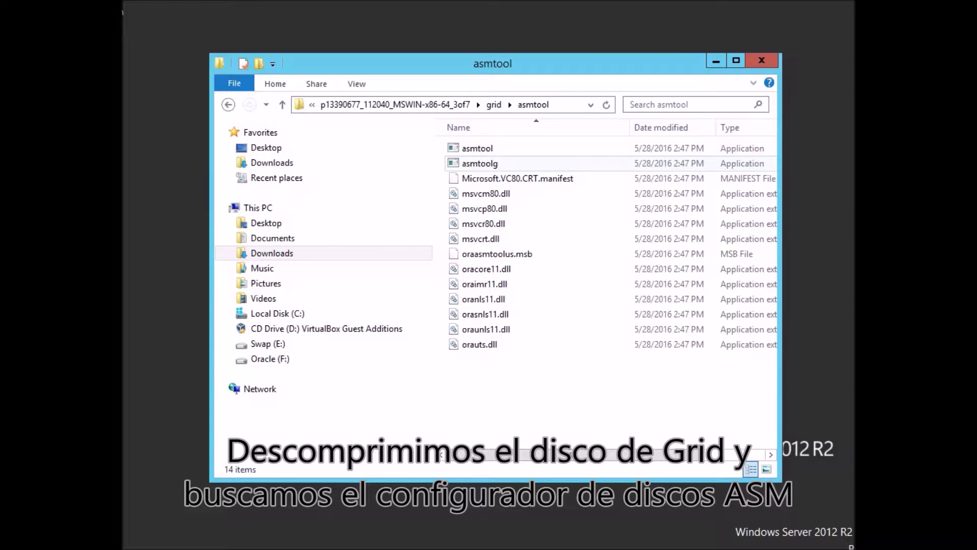
Run asmtoolg as administrator and advance to its Select disks page.
double_click(536, 164)
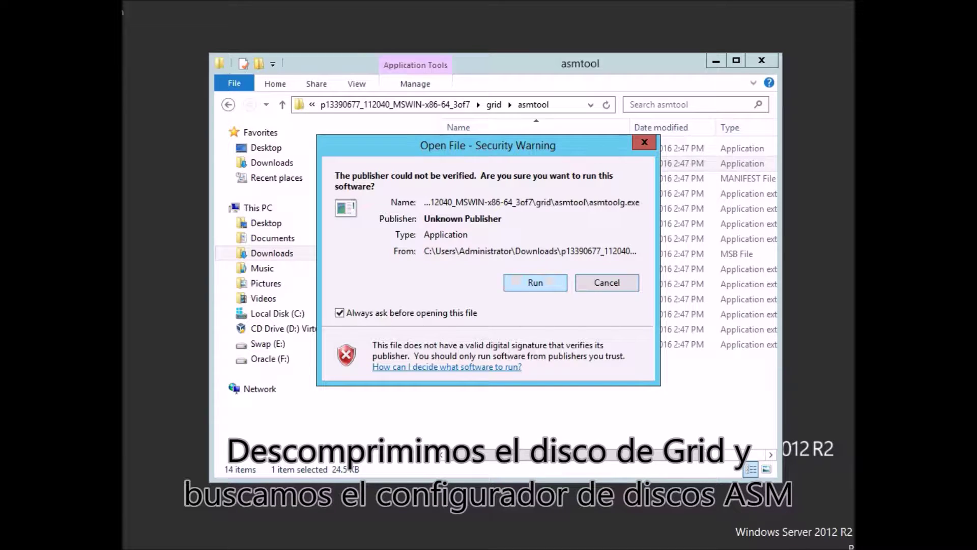
left_click(606, 283)
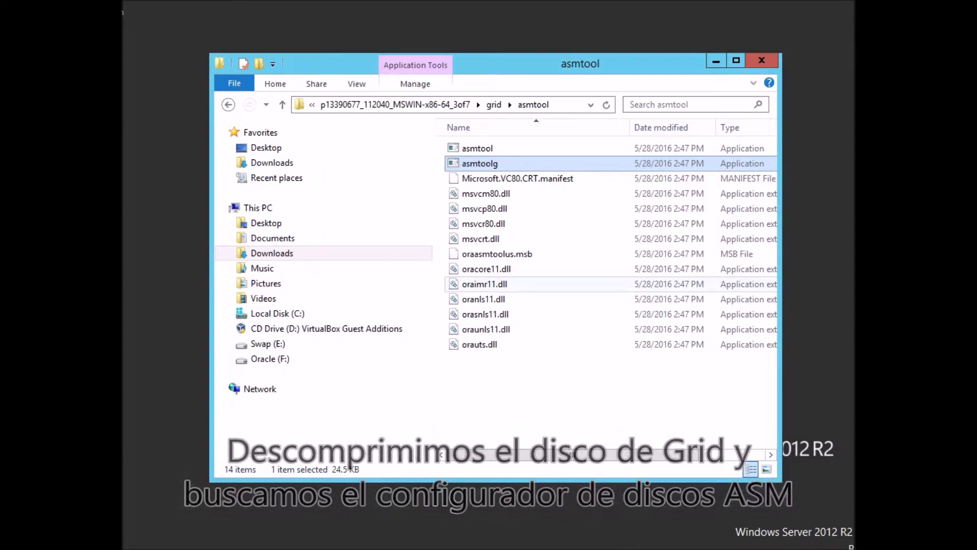
right_click(477, 164)
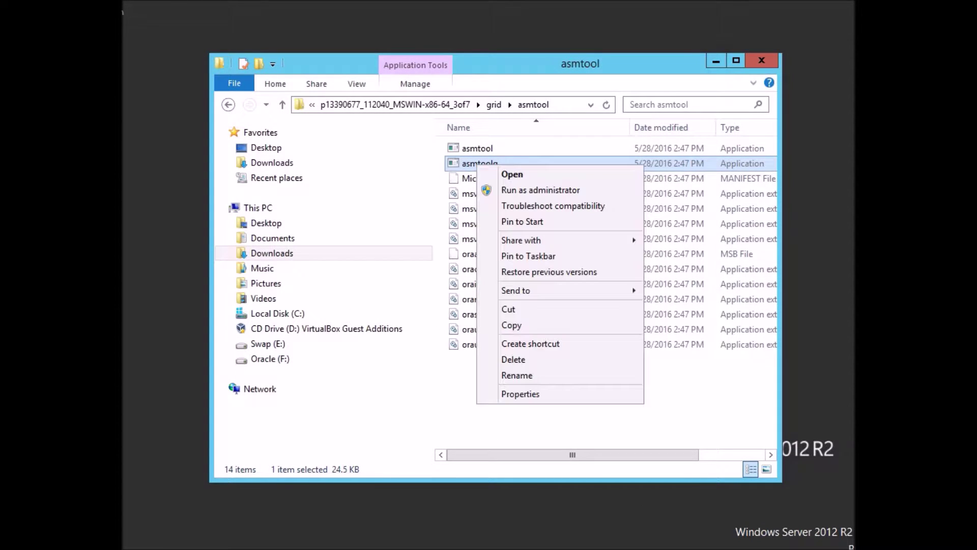
left_click(541, 190)
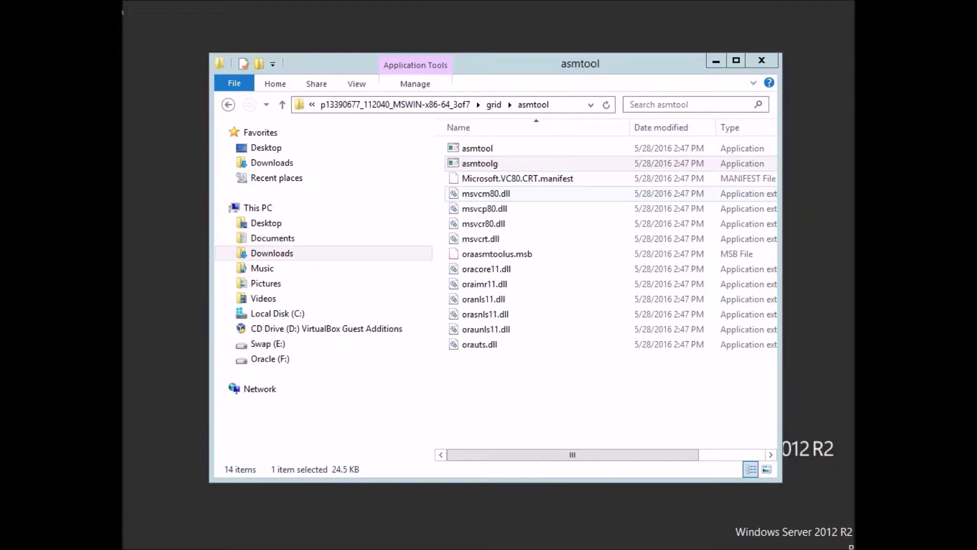
key("Return")
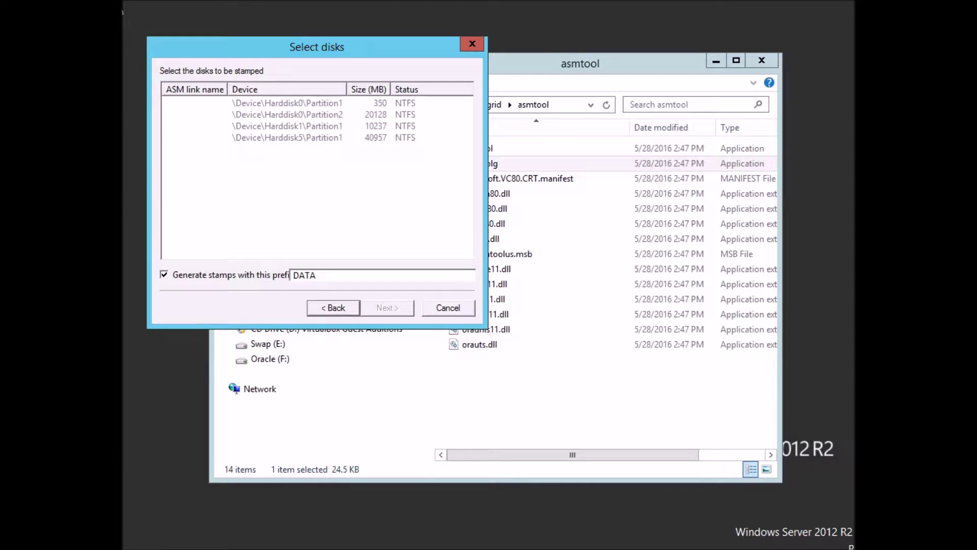
Step back and forward in the asmtool wizard, cancel it without stamping disks, and open Start.
left_click(333, 308)
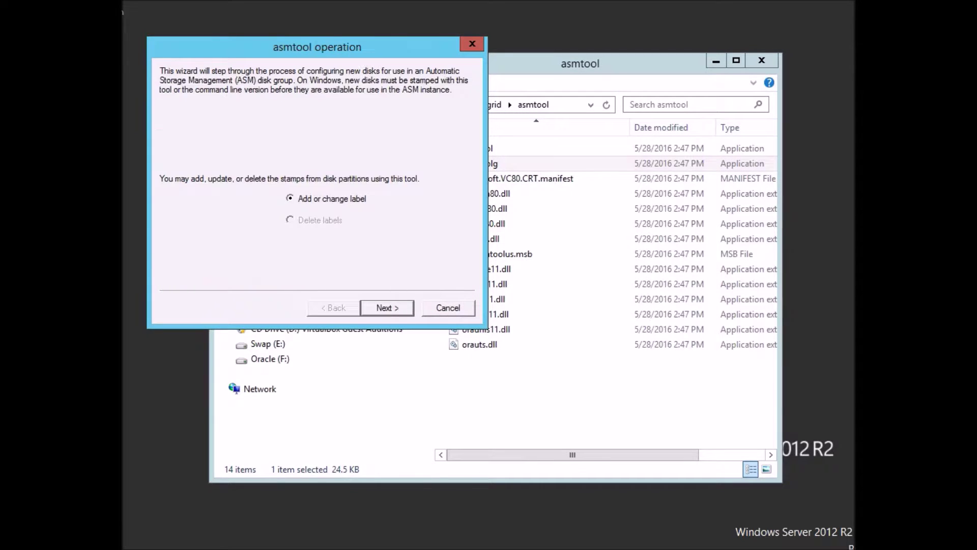
left_click(387, 308)
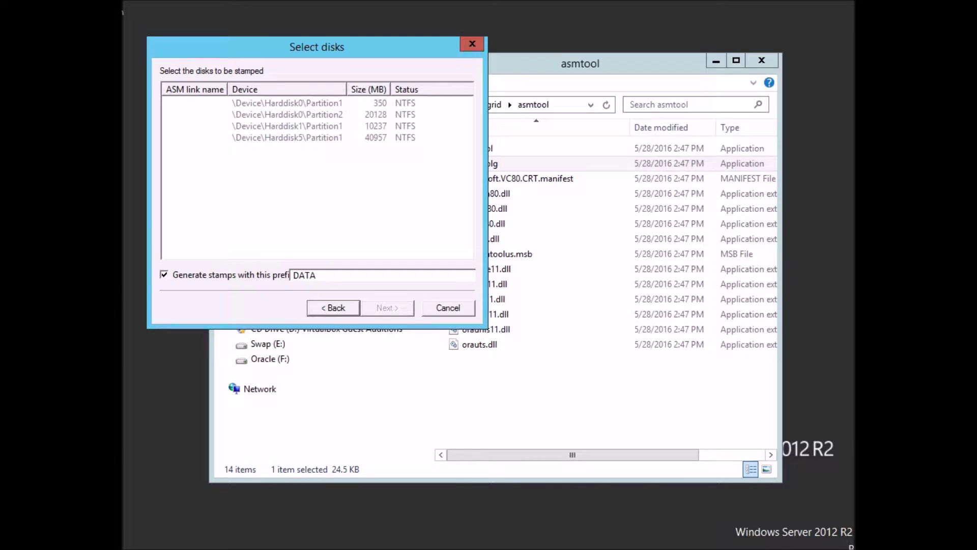
left_click(448, 308)
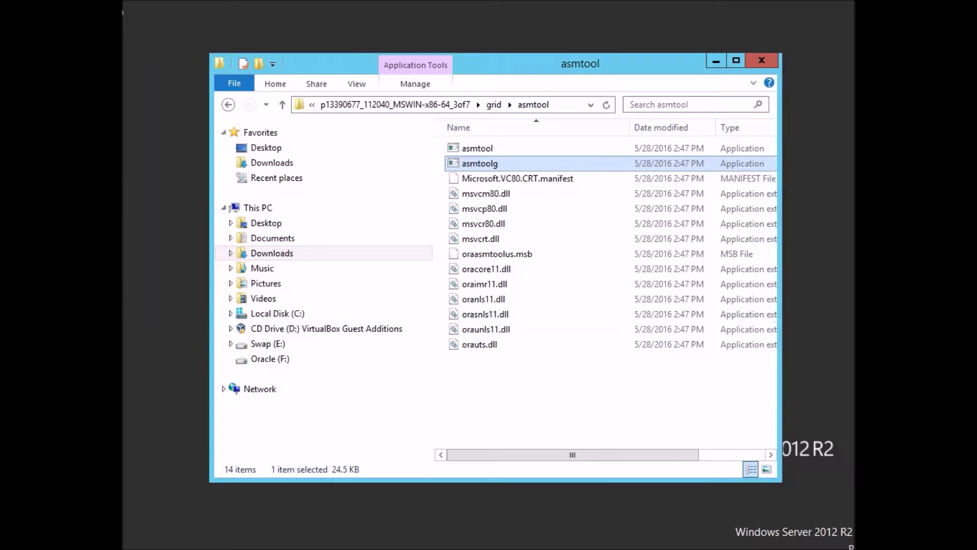
key("super")
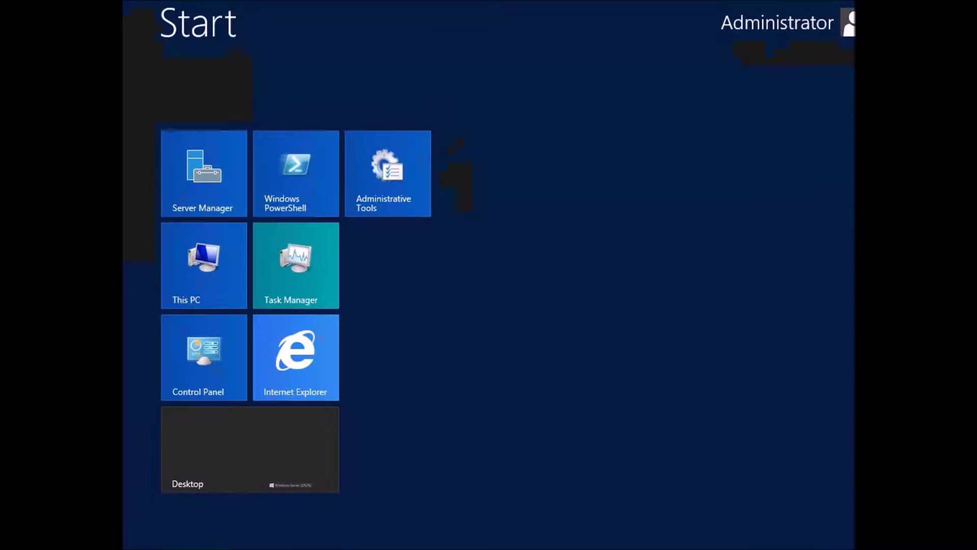
Reopen Computer Management from Administrative Tools and select Disk Management under Storage.
left_click(388, 193)
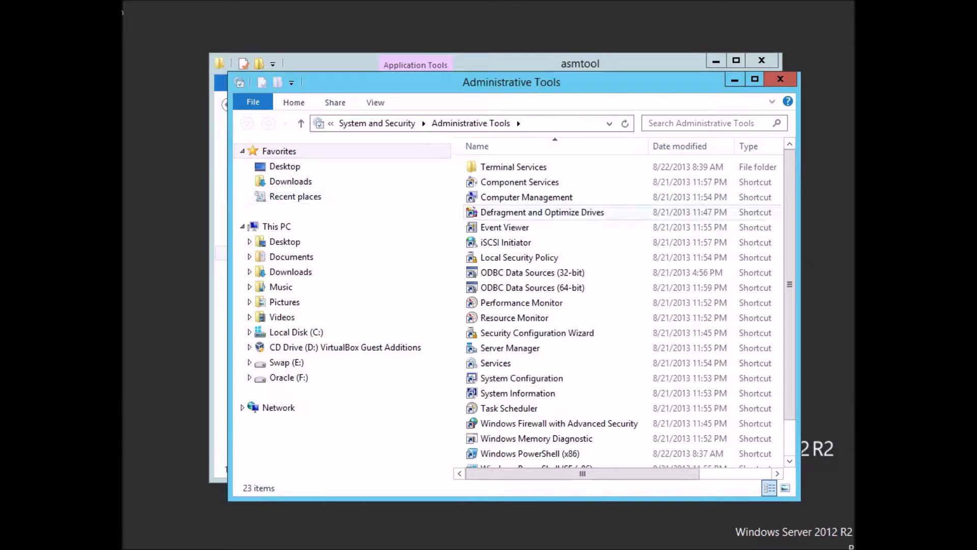
double_click(526, 197)
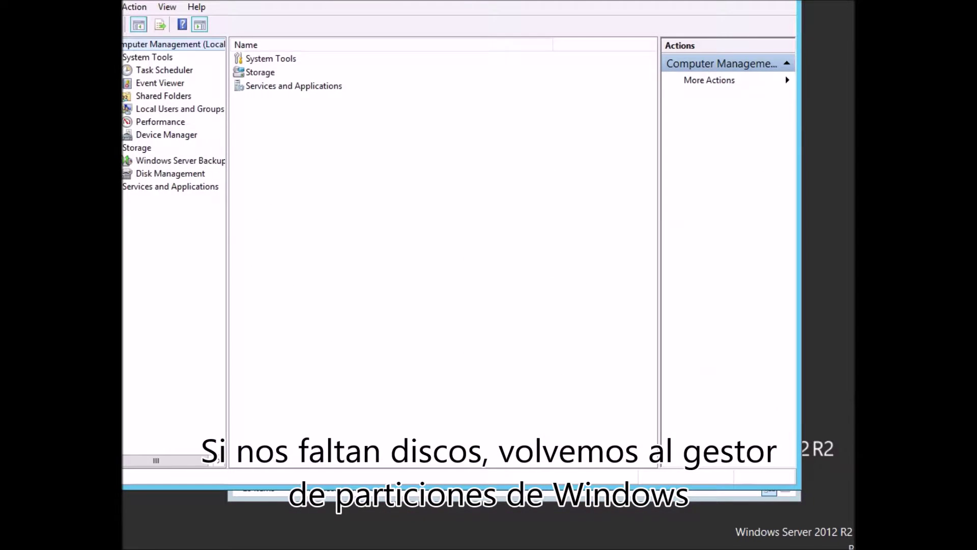
left_click(170, 173)
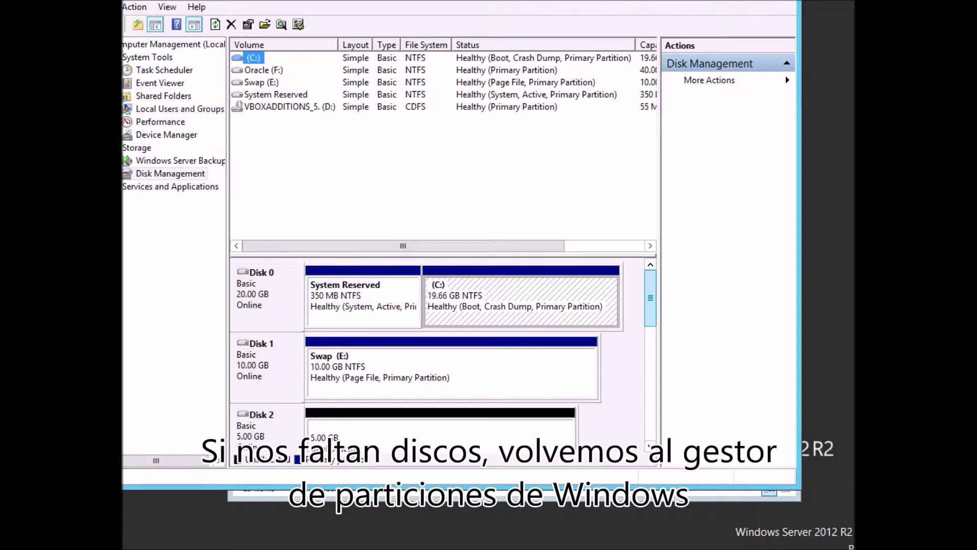
Create a full 5117 MB simple volume on Disk 2 with no drive letter and no formatting.
left_click_drag(651, 298, 650, 309)
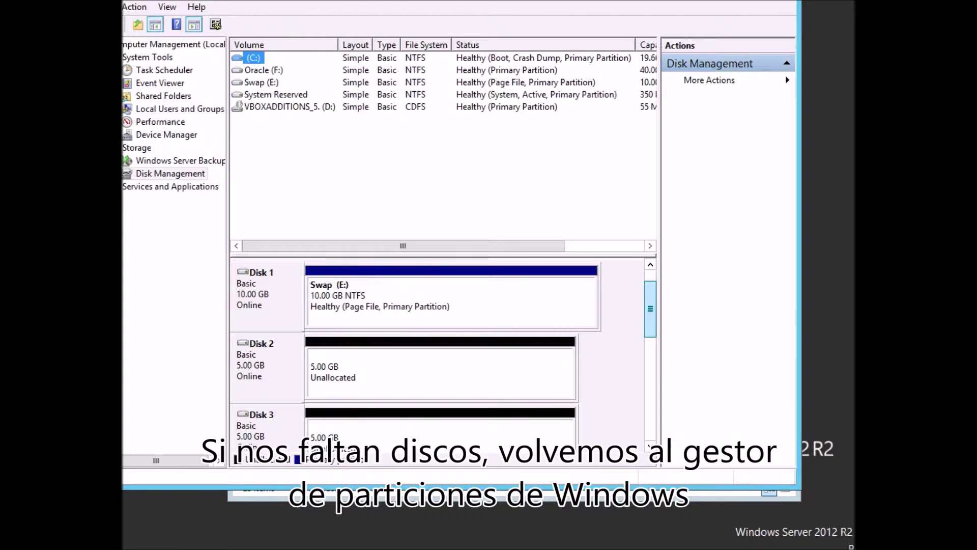
left_click(448, 372)
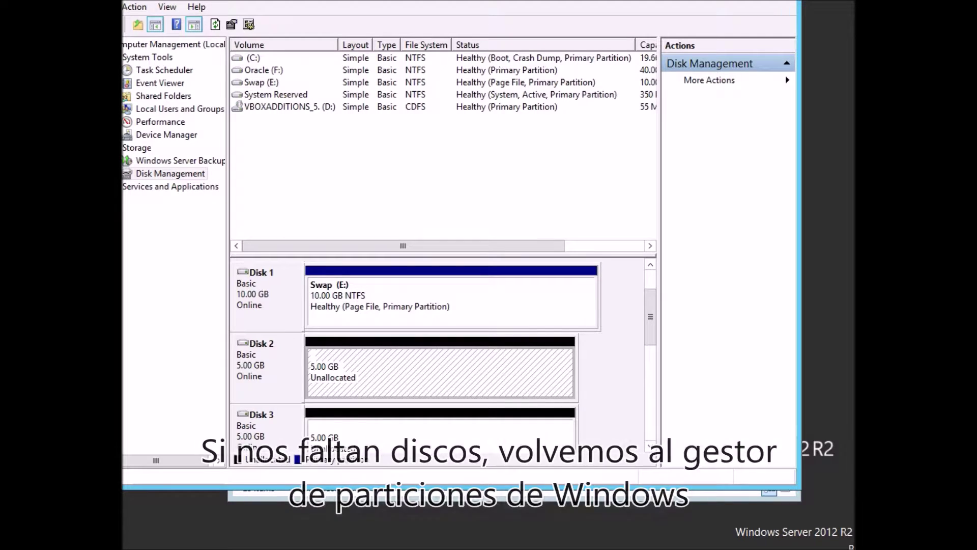
right_click(338, 379)
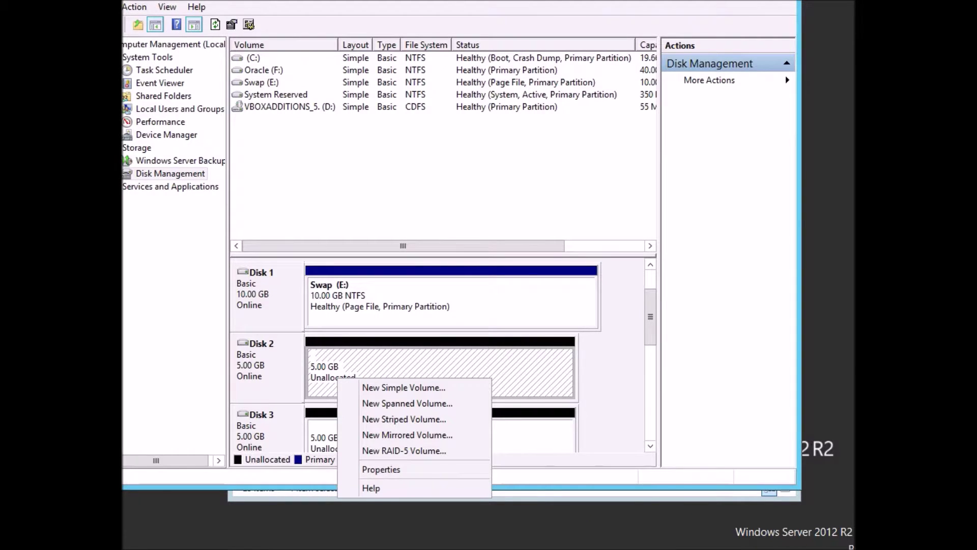
left_click(404, 387)
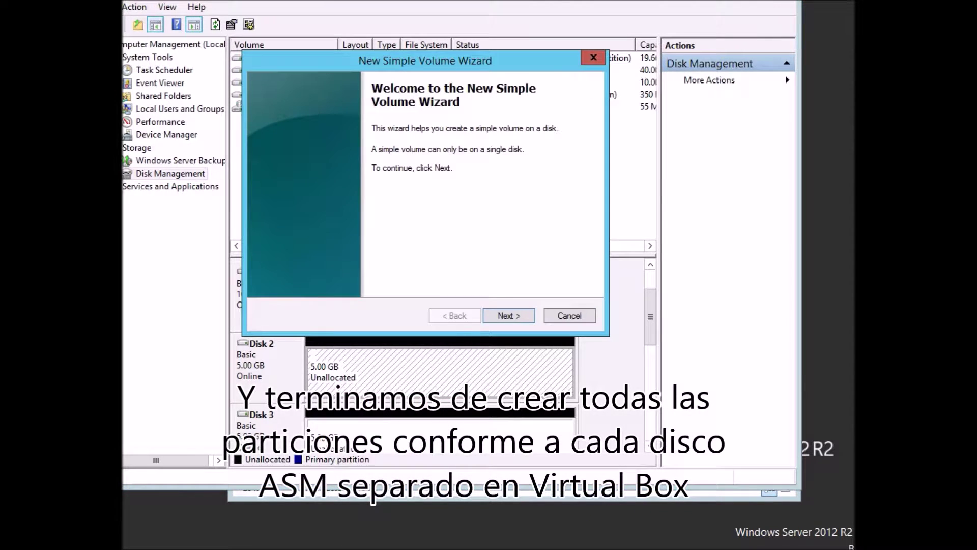
key("Return")
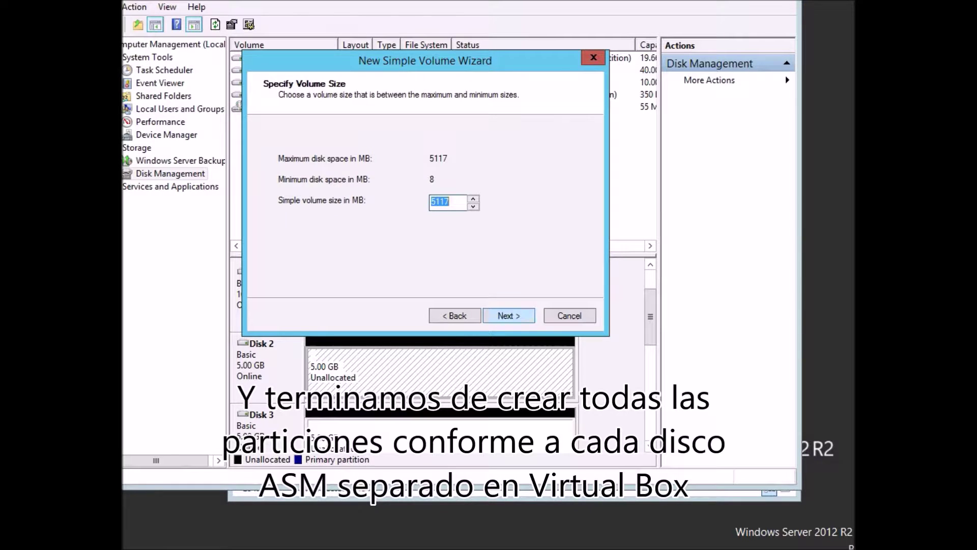
key("Return")
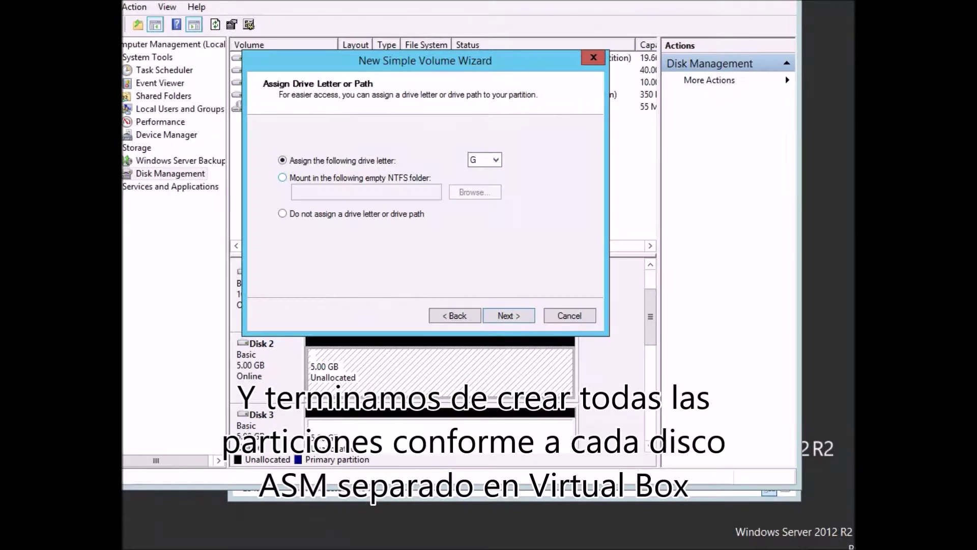
key("alt+d")
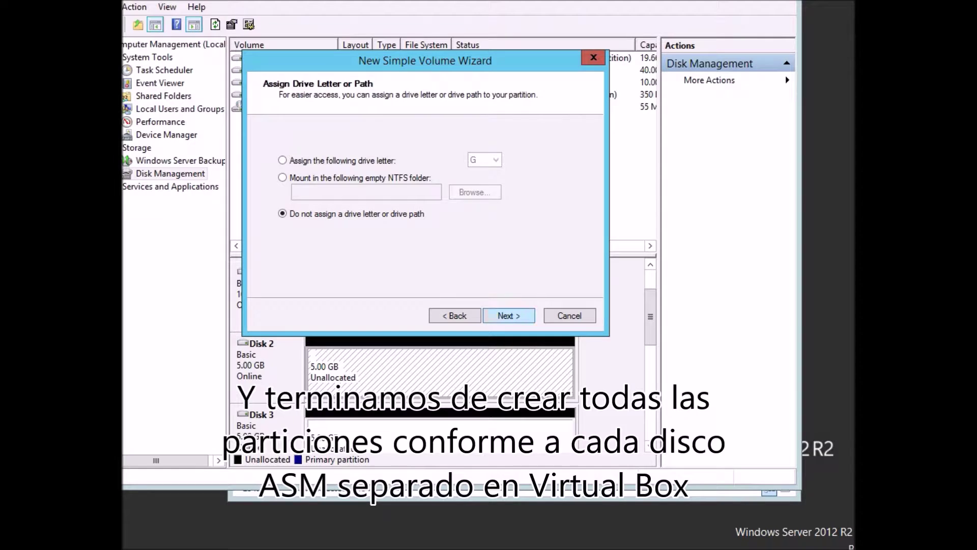
left_click(509, 316)
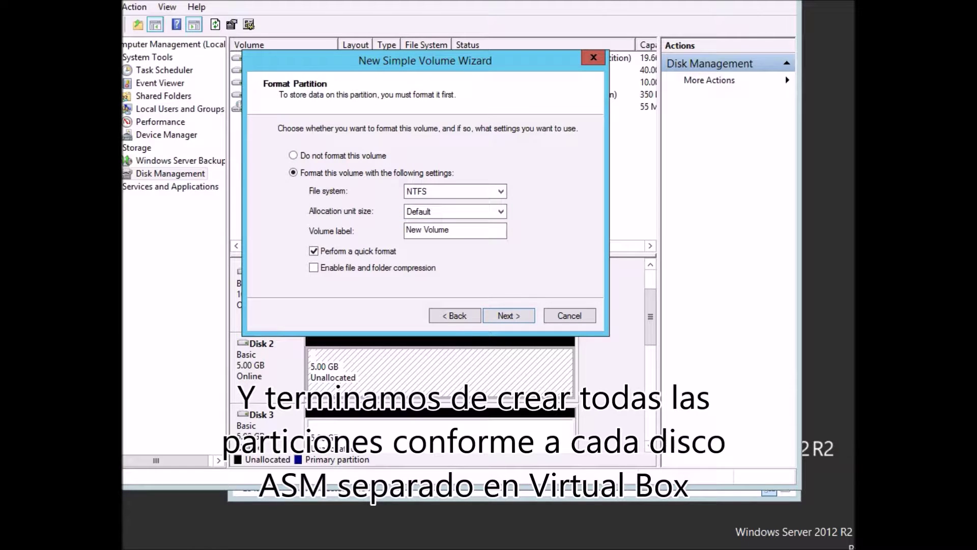
left_click(294, 155)
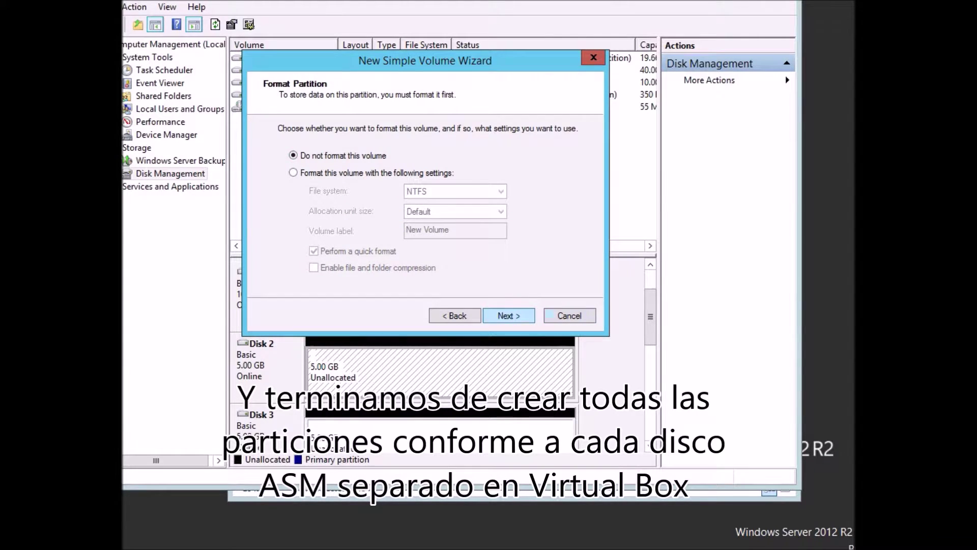
left_click(509, 315)
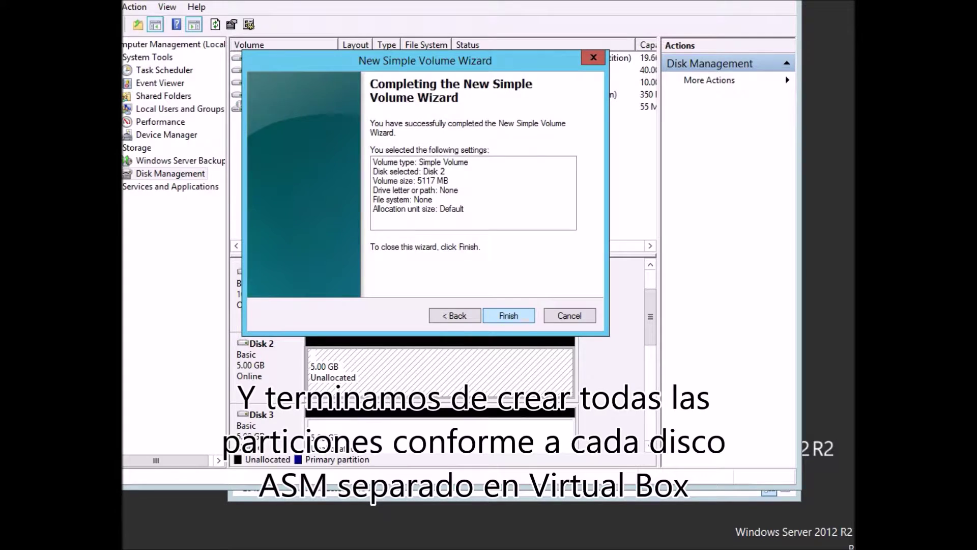
left_click(509, 315)
left_click(441, 433)
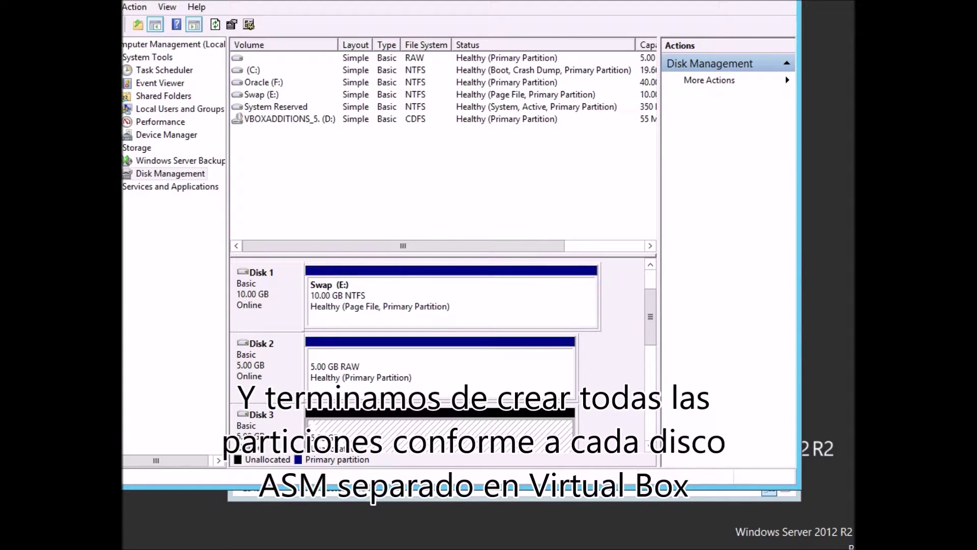
Create a full-size, unformatted simple volume on Disk 3 without a drive letter.
right_click(400, 439)
left_click(433, 328)
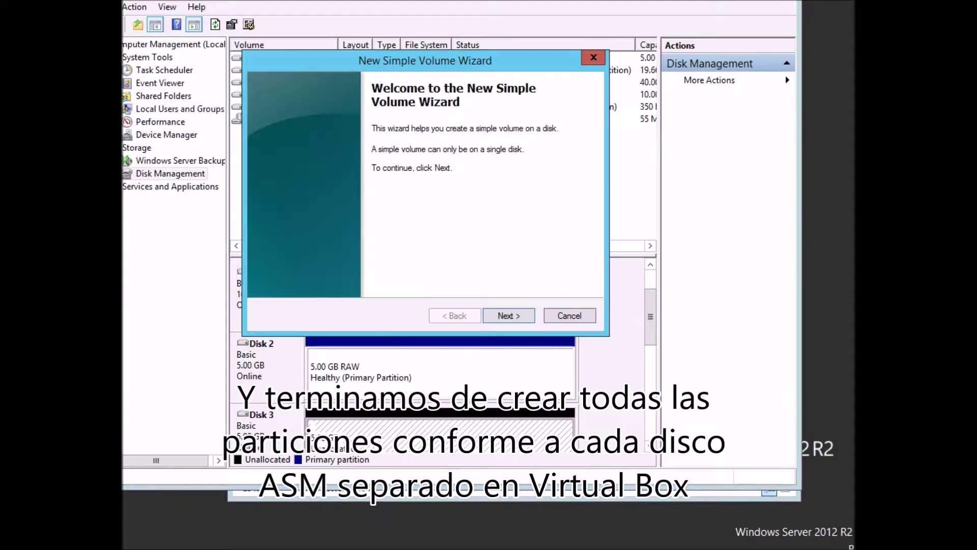
key("Return")
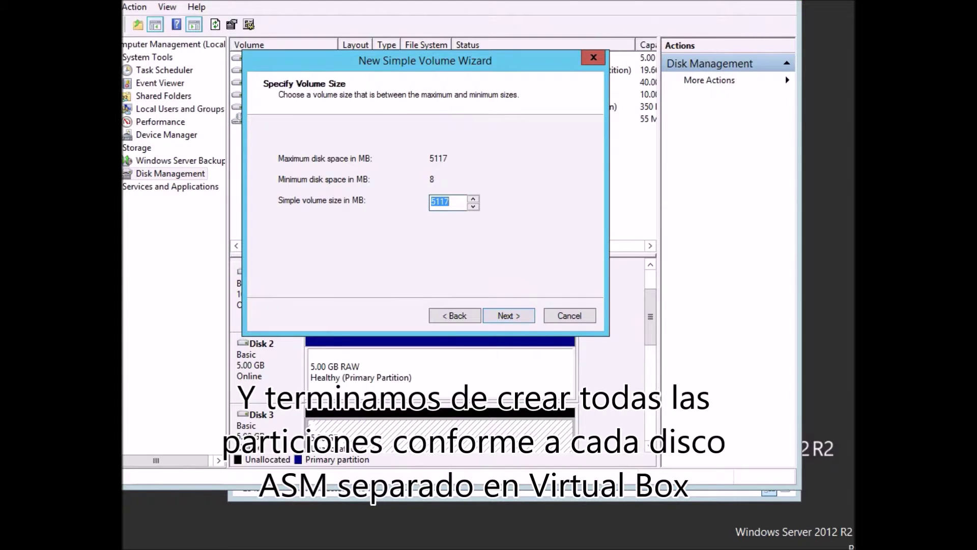
key("Return")
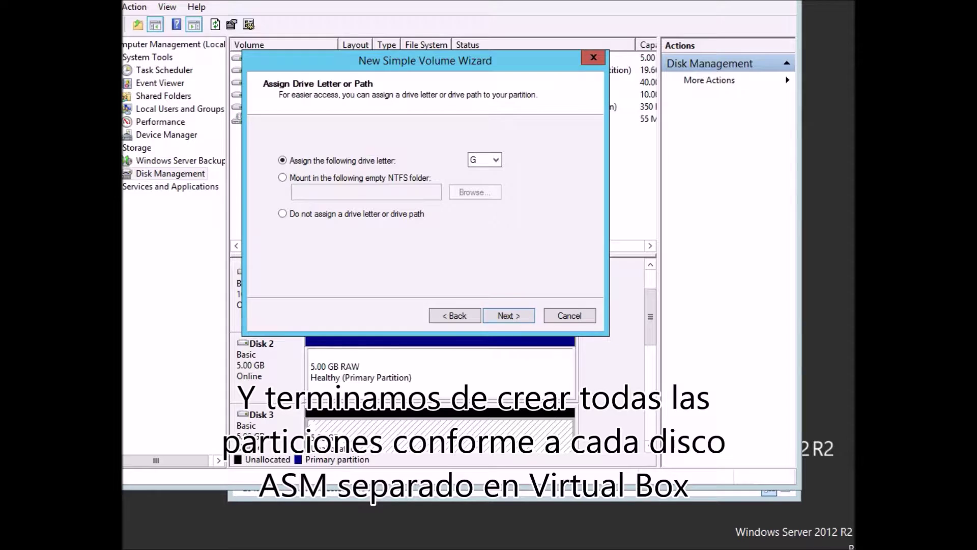
left_click(283, 214)
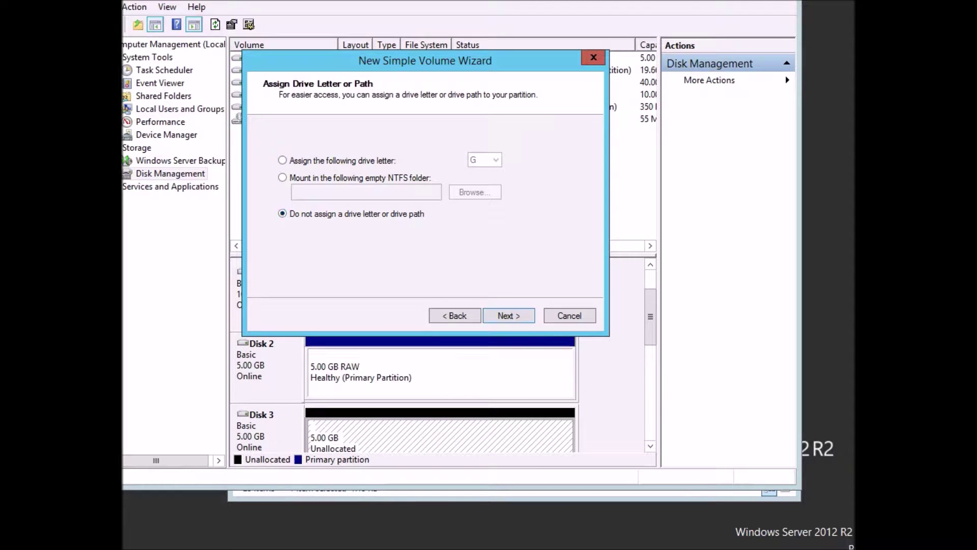
key("Return")
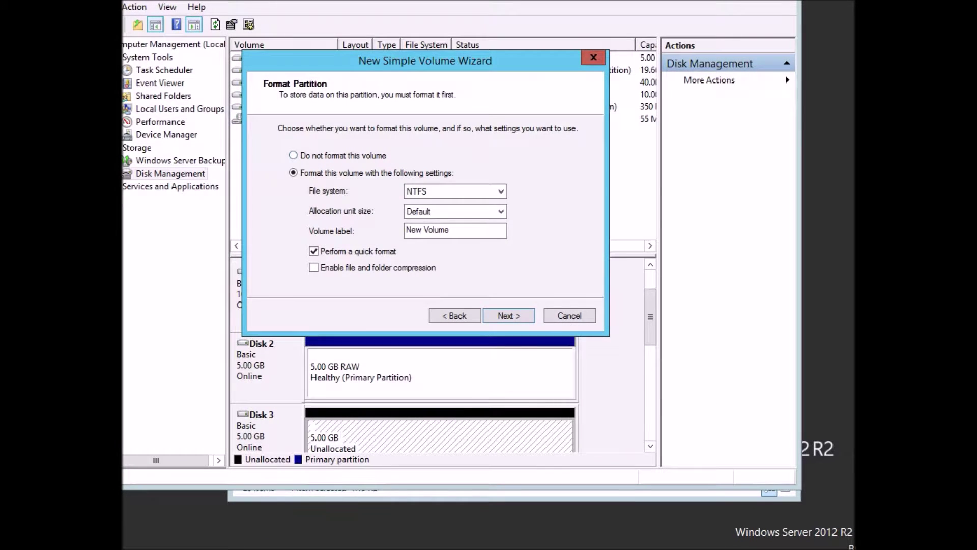
left_click(293, 155)
key("Return")
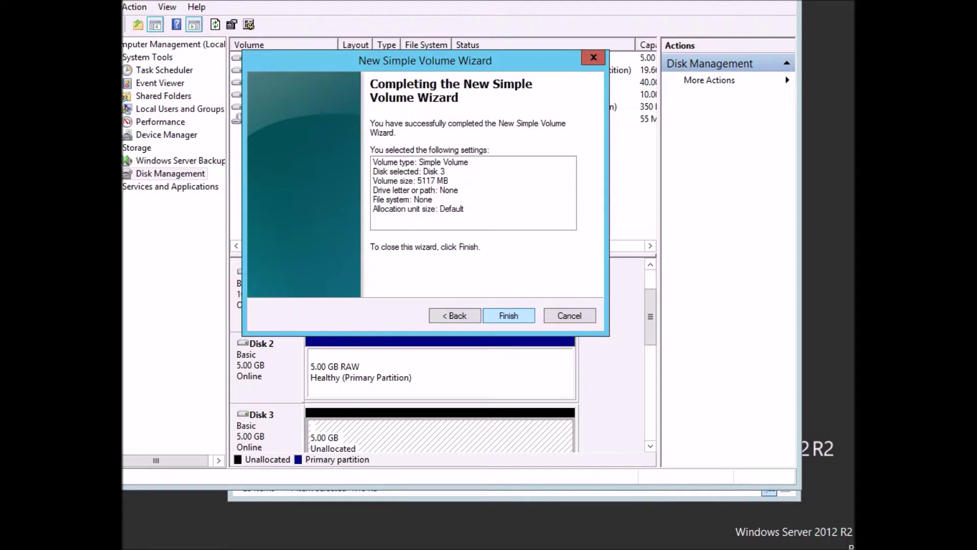
key("Return")
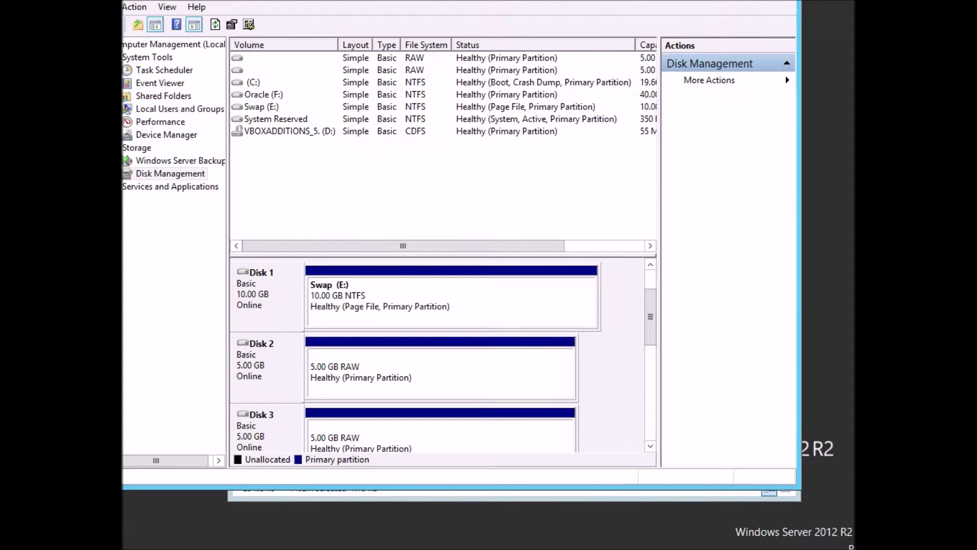
left_click(650, 446)
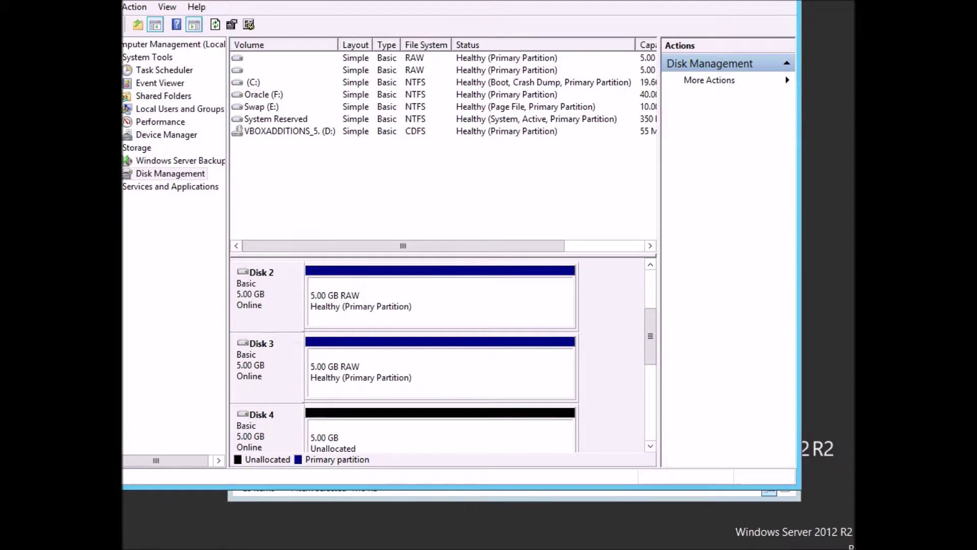
Create a full-size, unformatted simple volume on Disk 4 without a drive letter.
right_click(448, 449)
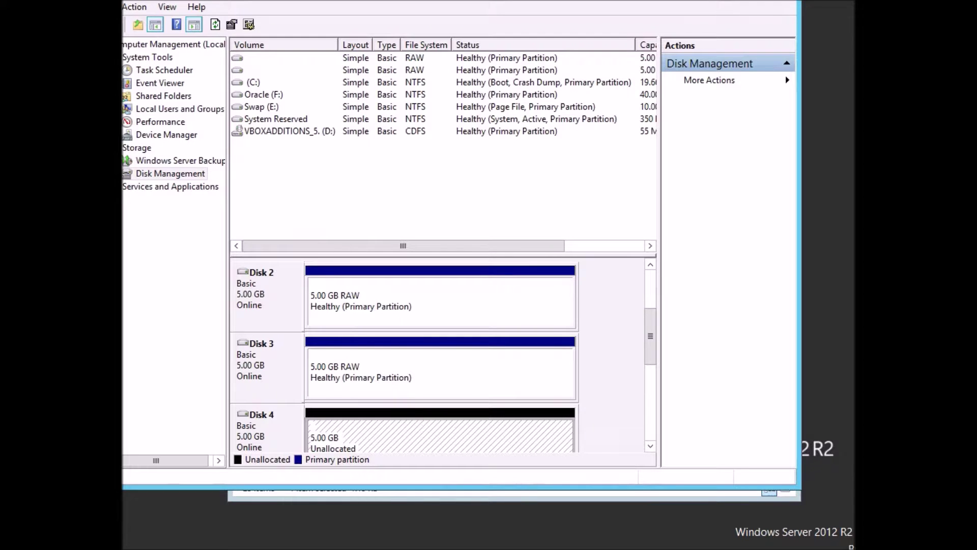
left_click(514, 339)
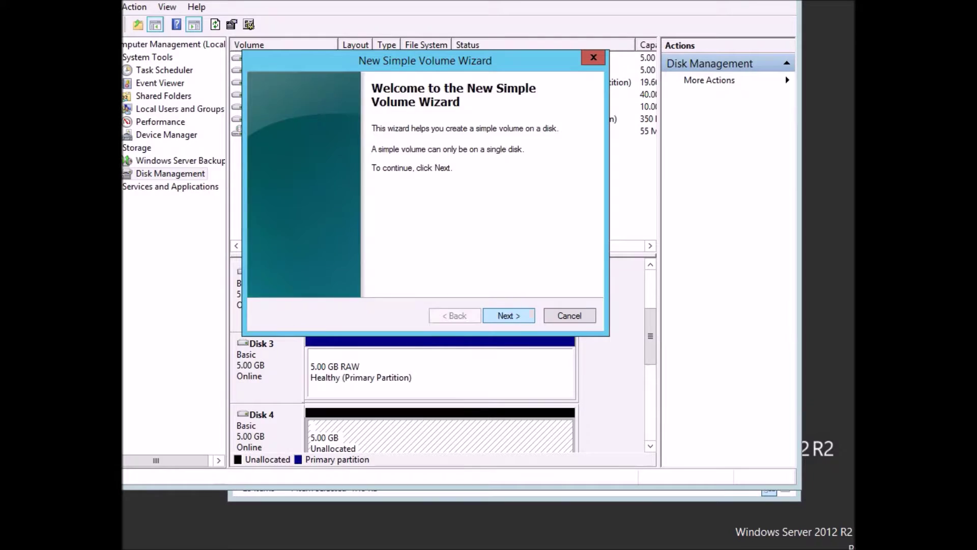
key("Return")
key("Return")
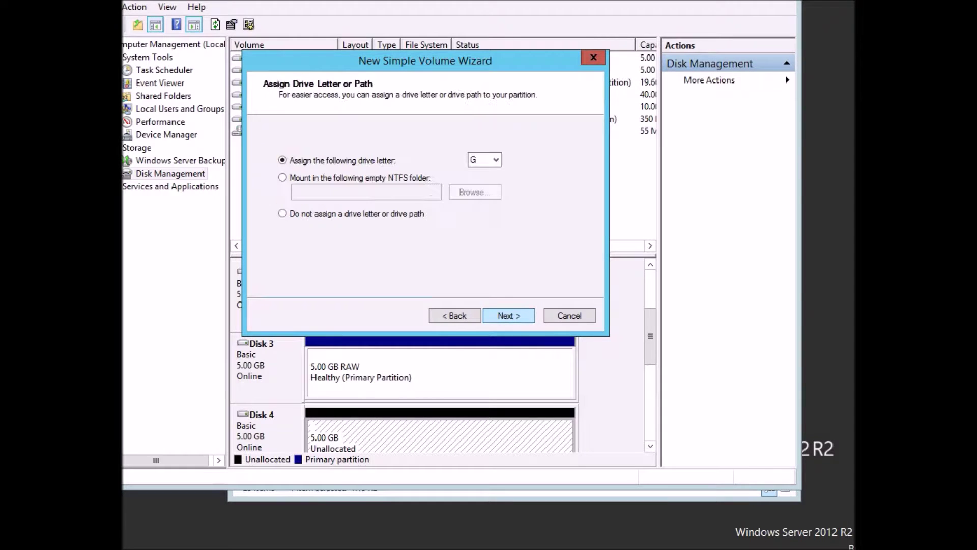
left_click(283, 213)
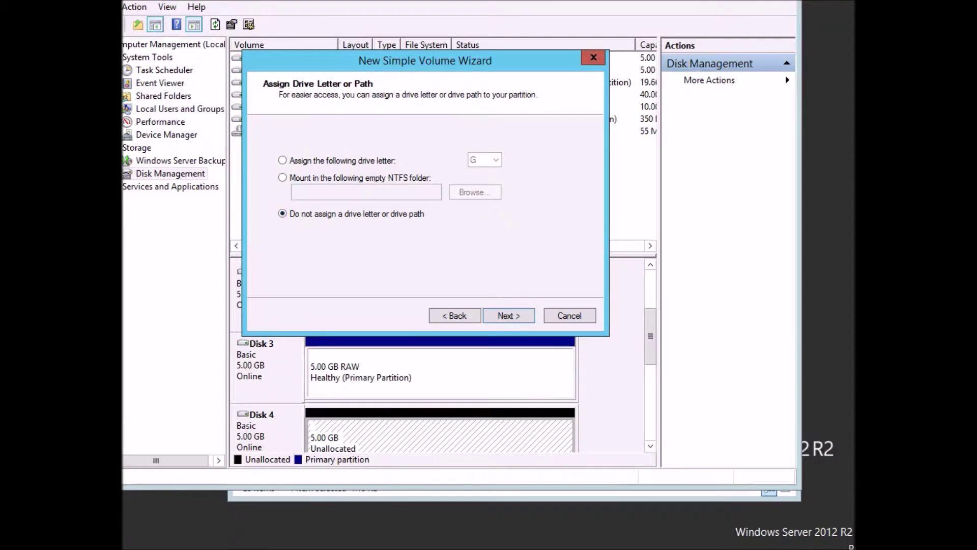
key("Return")
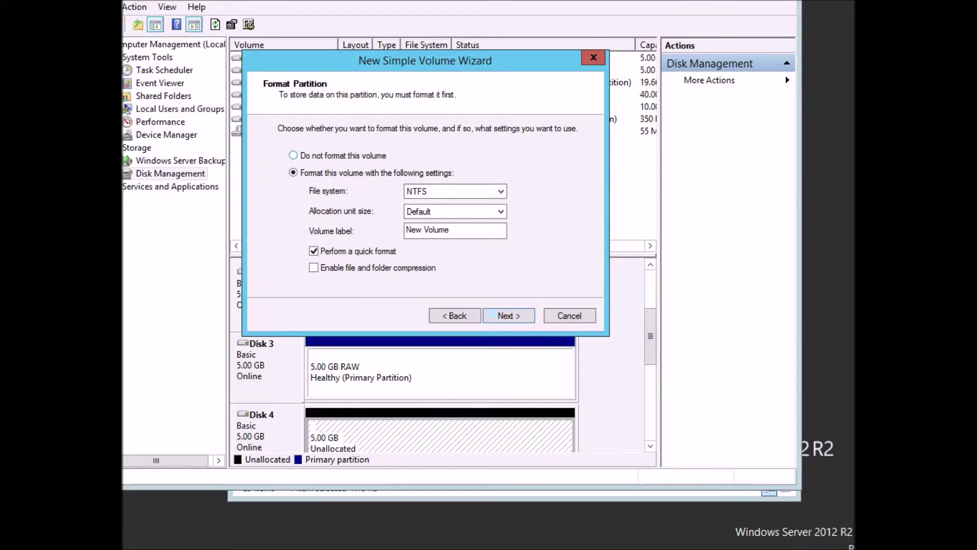
left_click(293, 155)
key("Return")
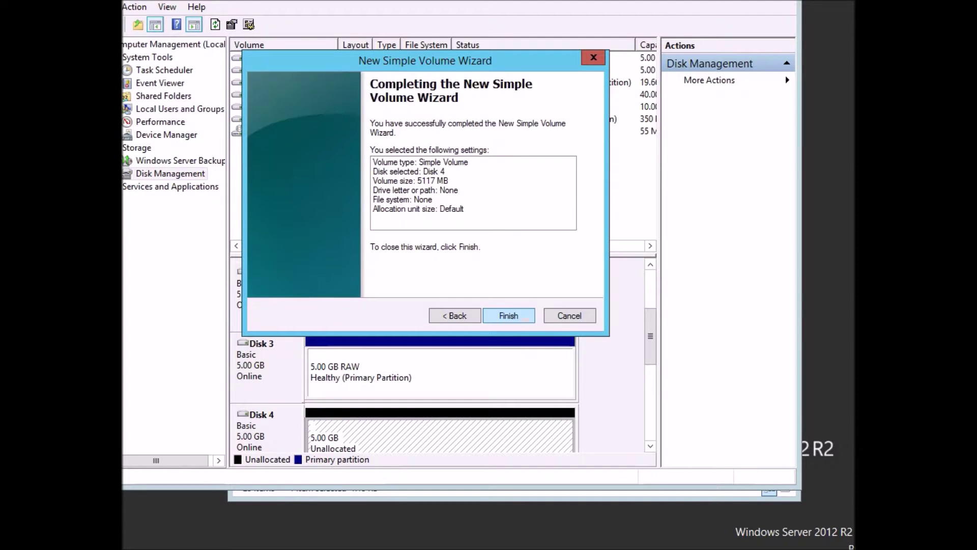
key("Return")
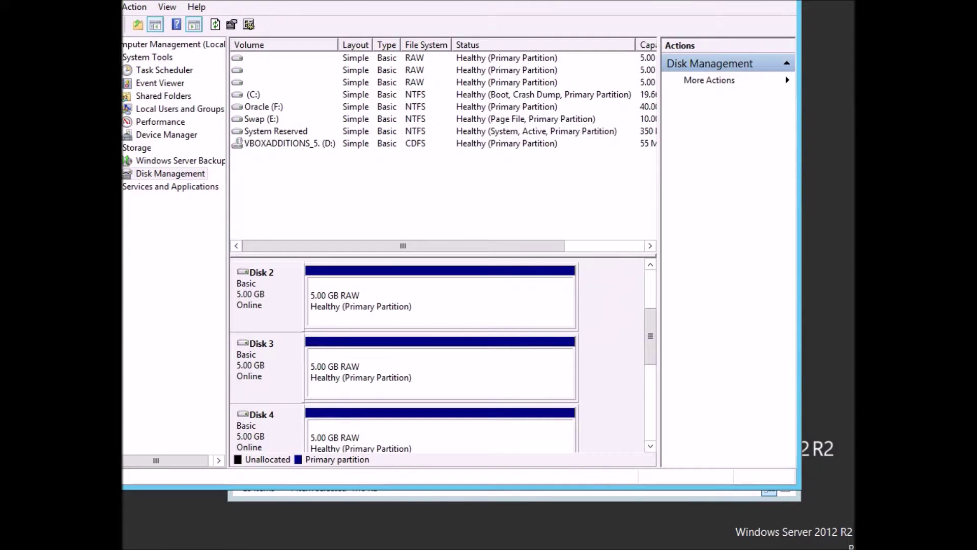
left_click(651, 446)
left_click(650, 446)
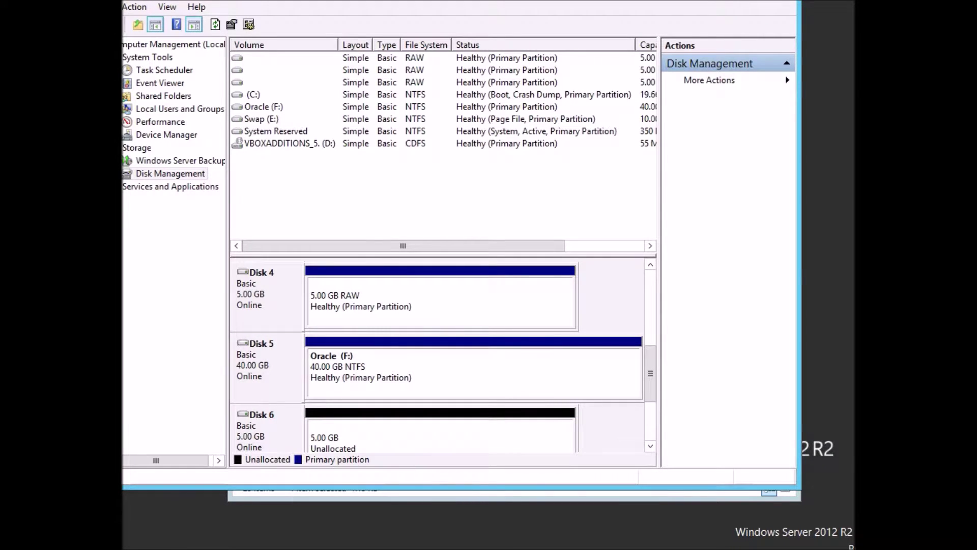
Create a full 5117 MB unformatted simple volume on Disk 6 without a drive letter.
left_click(441, 436)
right_click(412, 447)
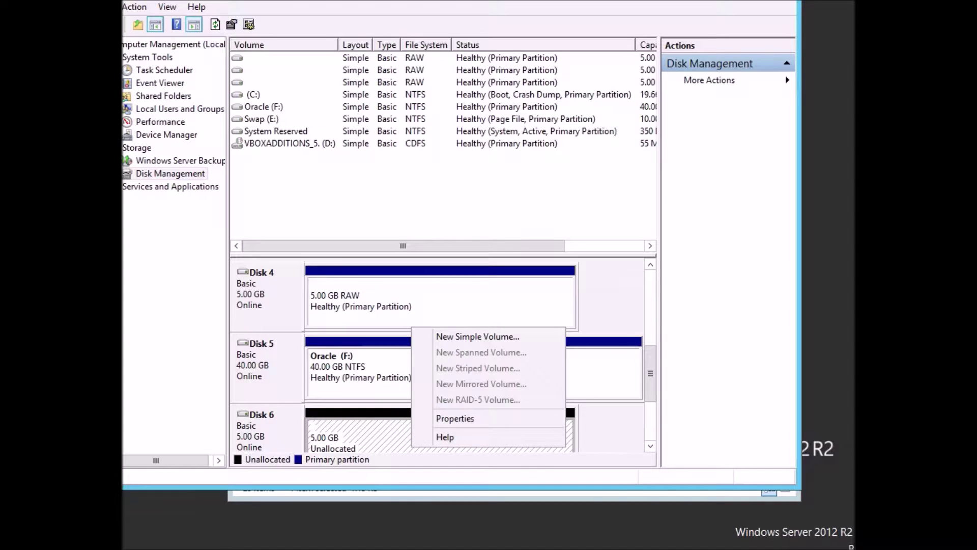
left_click(458, 336)
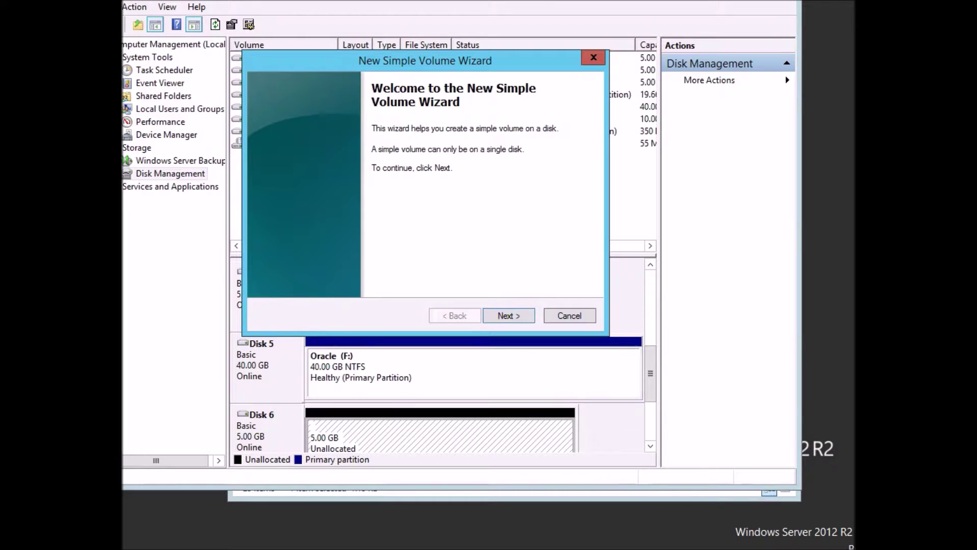
key("Return")
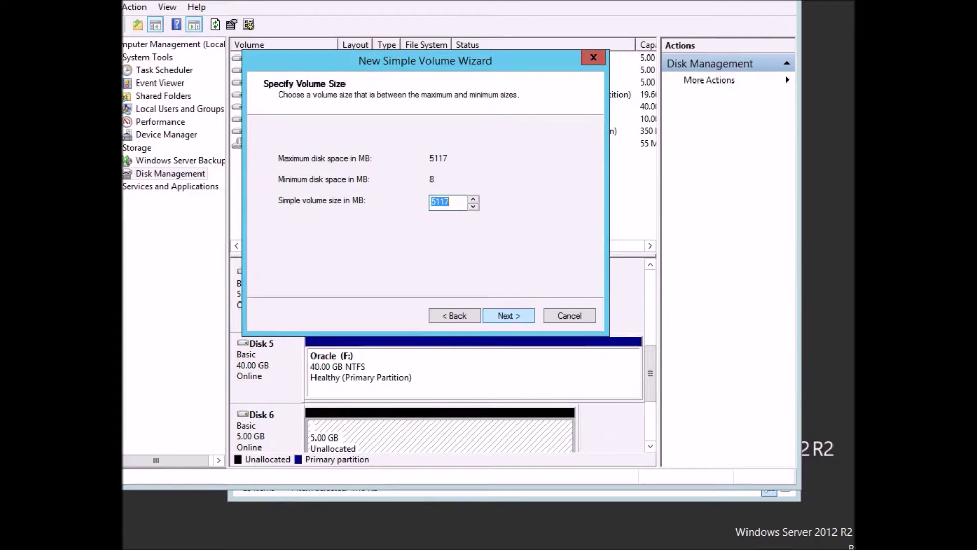
key("Return")
key("alt+d")
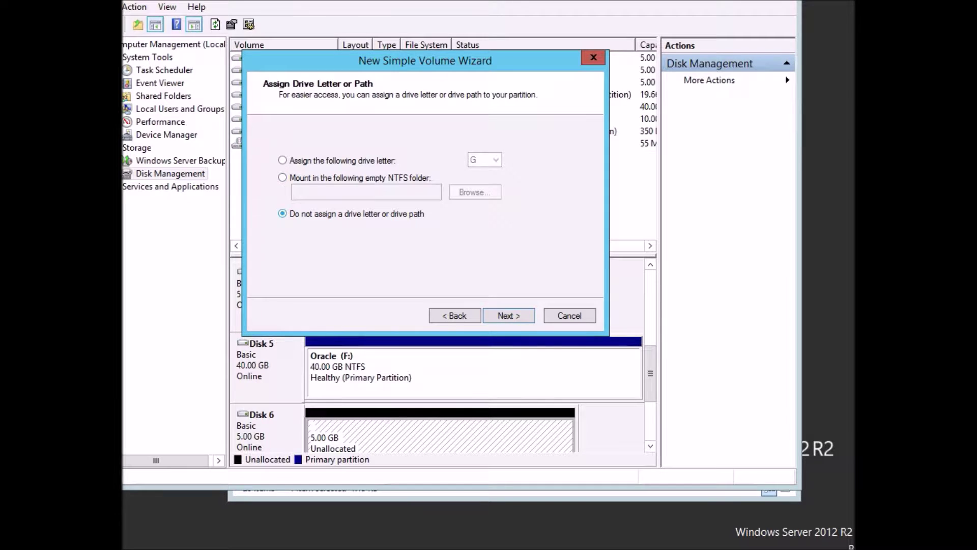
key("Return")
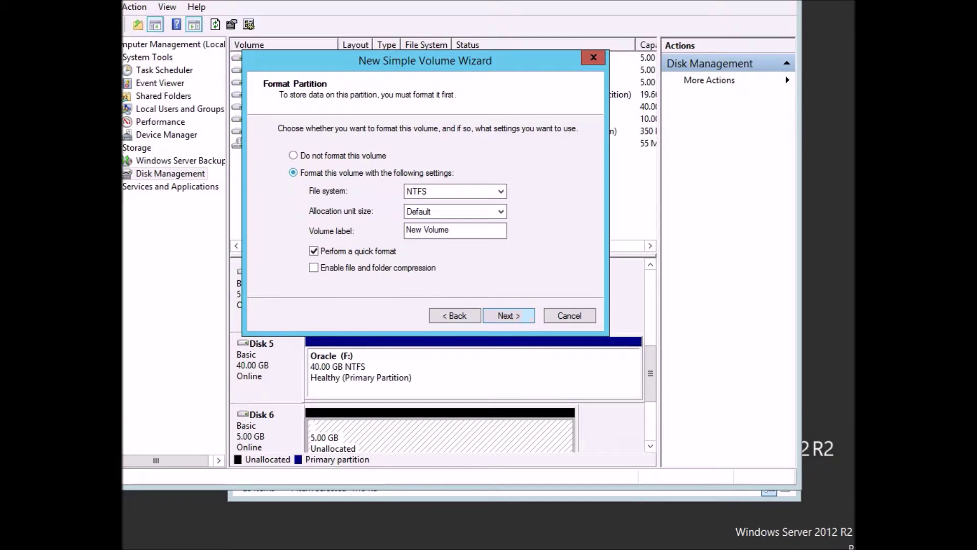
key("alt+d")
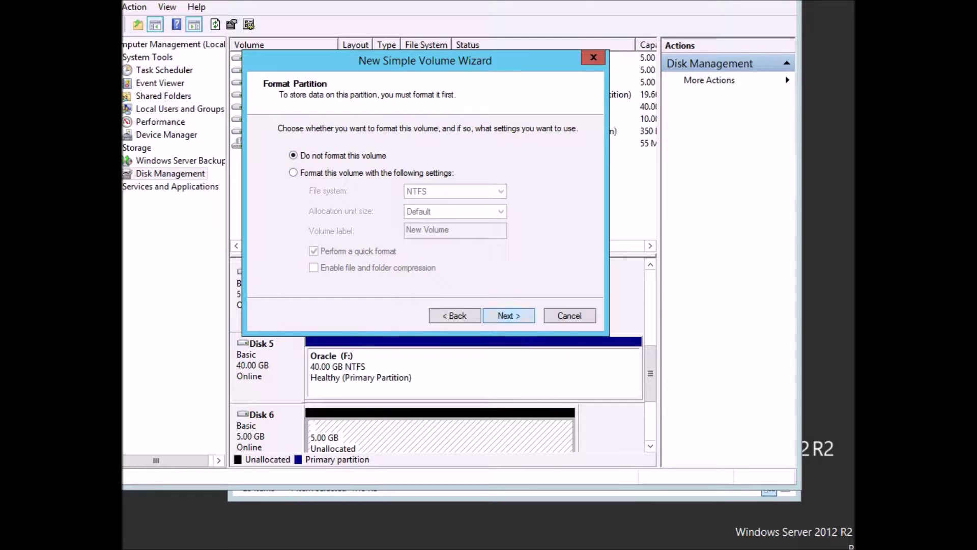
key("Return")
key("Return")
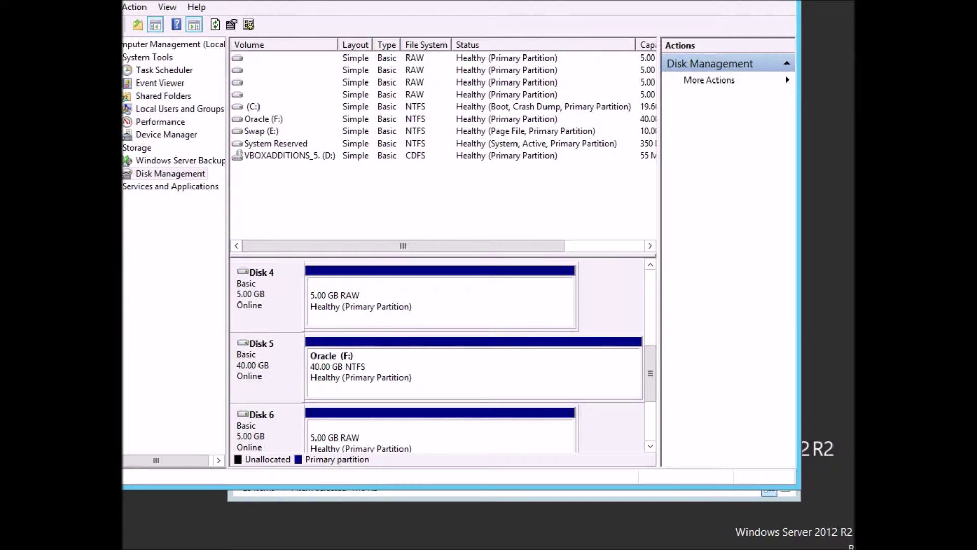
left_click(650, 446)
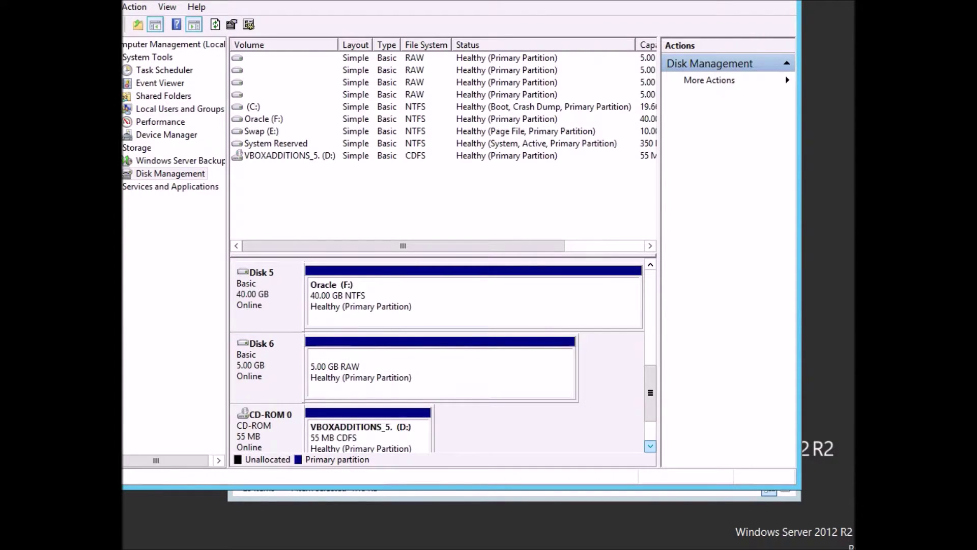
left_click(650, 446)
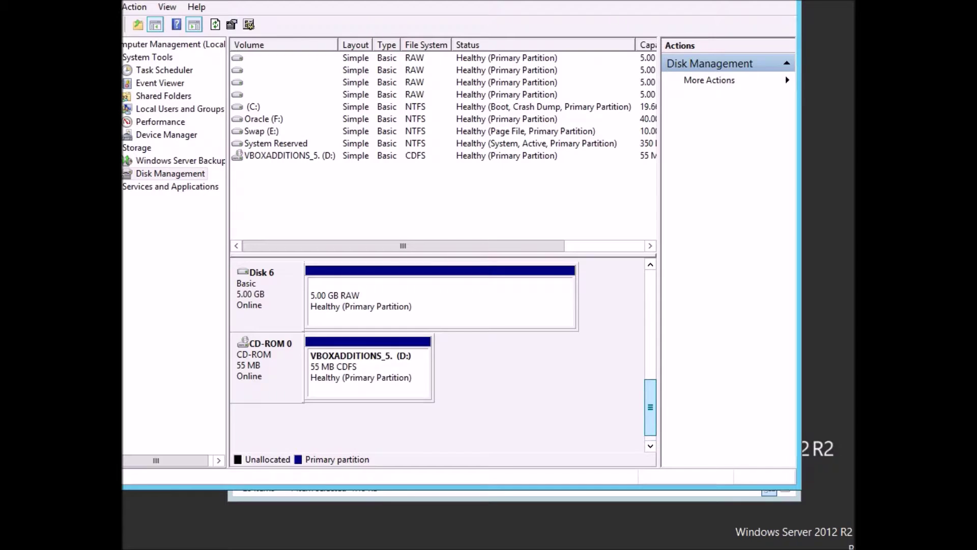
Check the four RAW volumes in the volume list, then close Computer Management with Alt+F4.
left_click(458, 302)
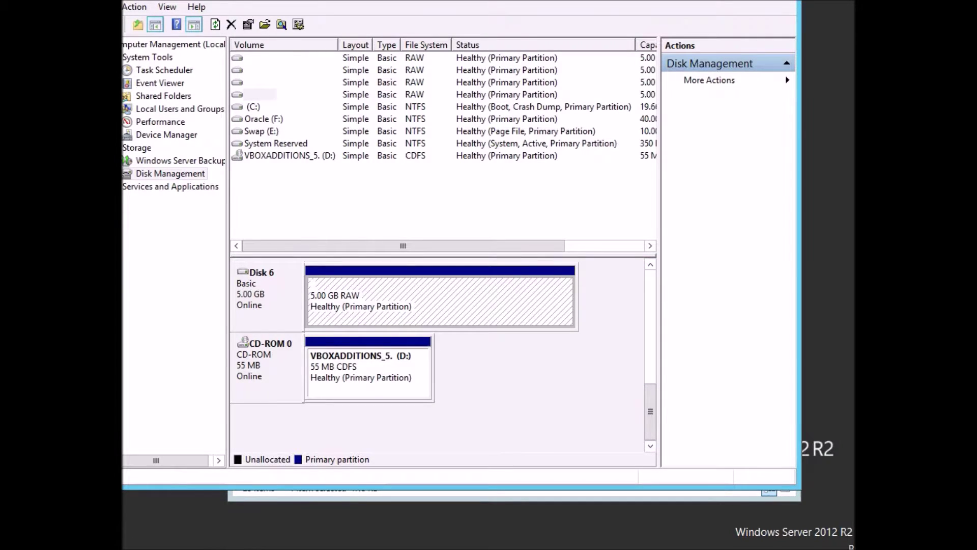
left_click(611, 301)
left_click(260, 58)
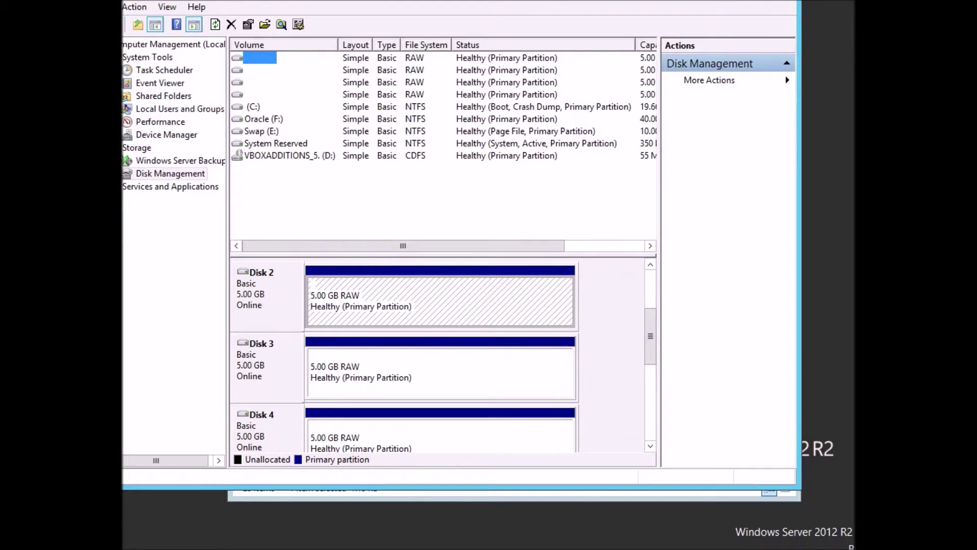
key("Down")
key("Down")
key("Down")
key("Up")
key("Up")
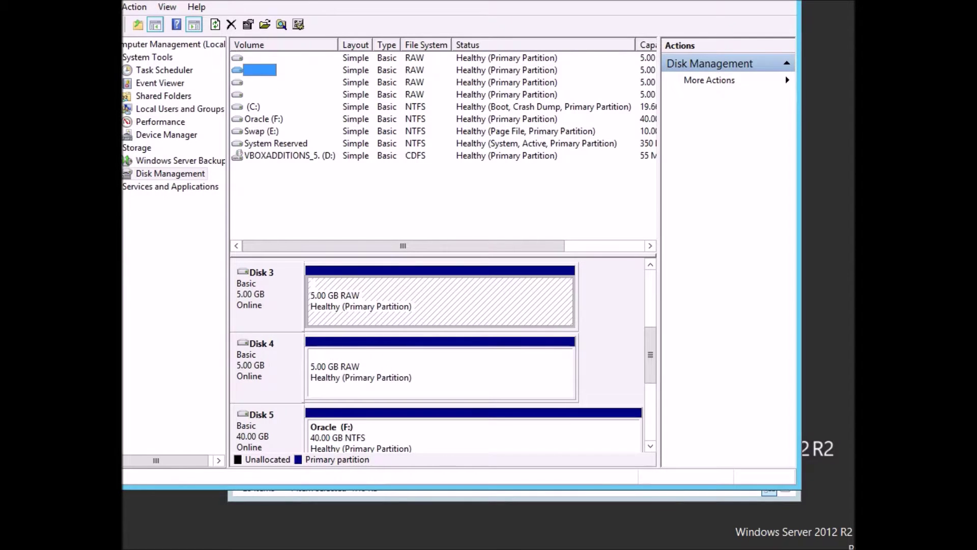
left_click(264, 294)
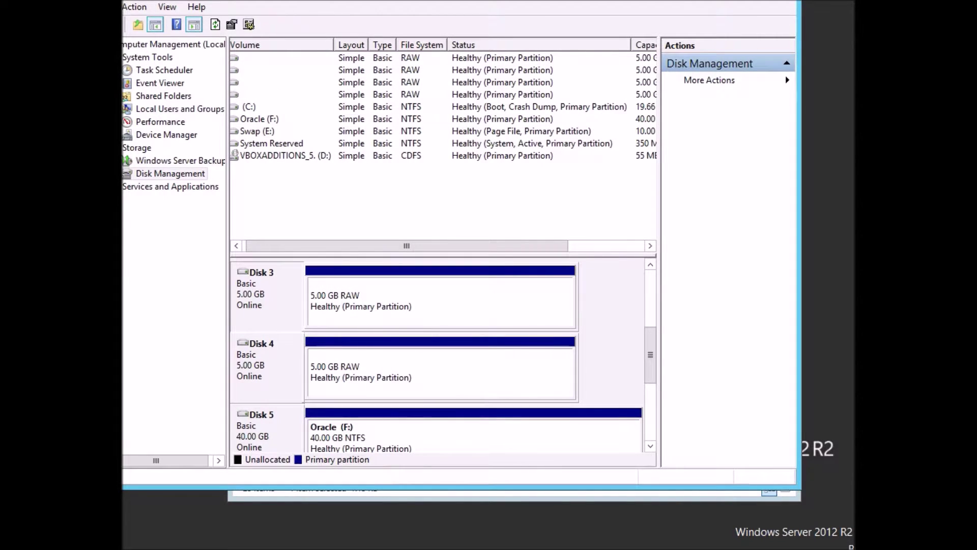
left_click(236, 246)
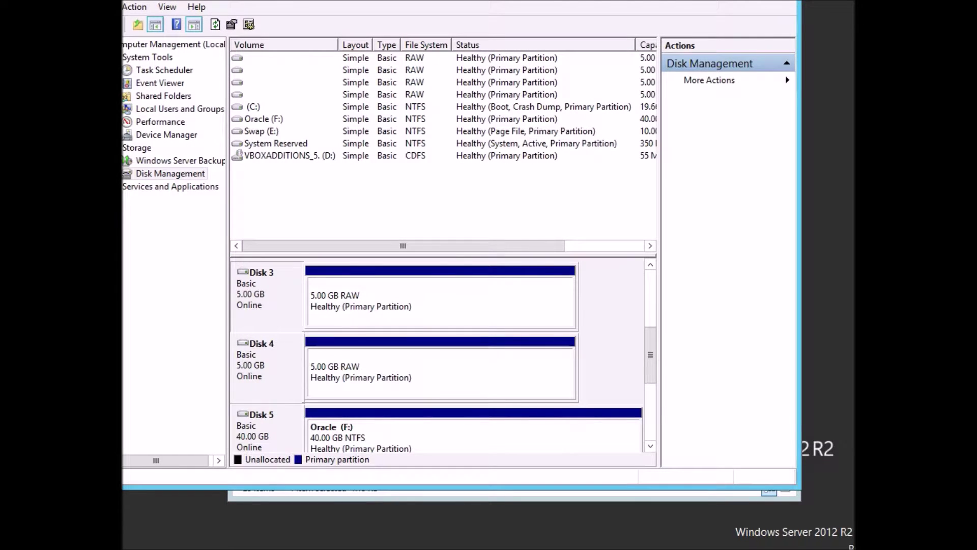
key("alt+F4")
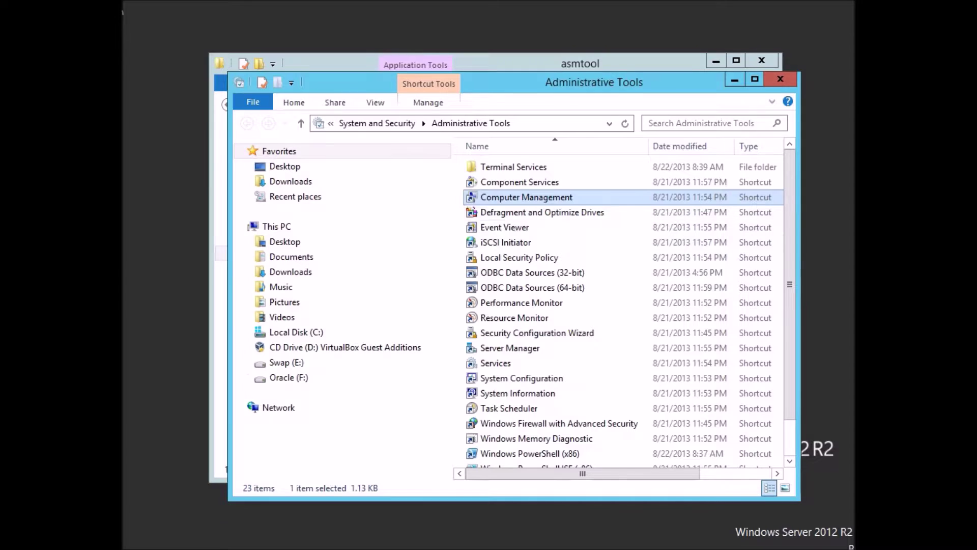
Close Administrative Tools and launch asmtoolg with administrator rights.
key("alt+F4")
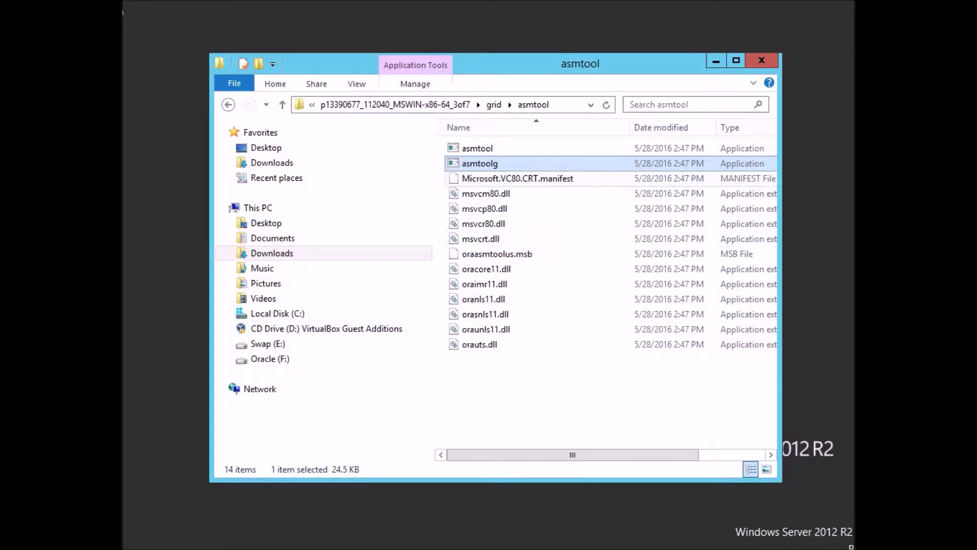
double_click(478, 164)
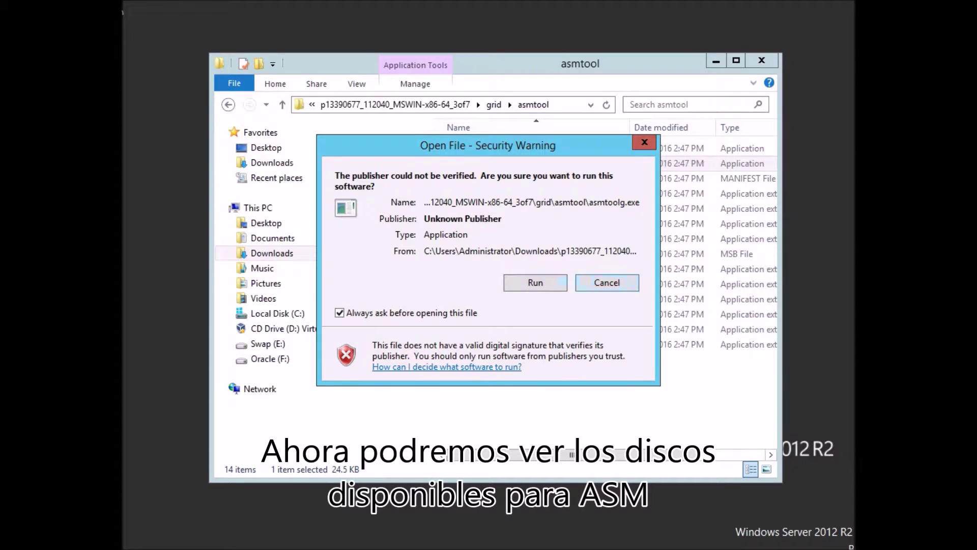
left_click(538, 283)
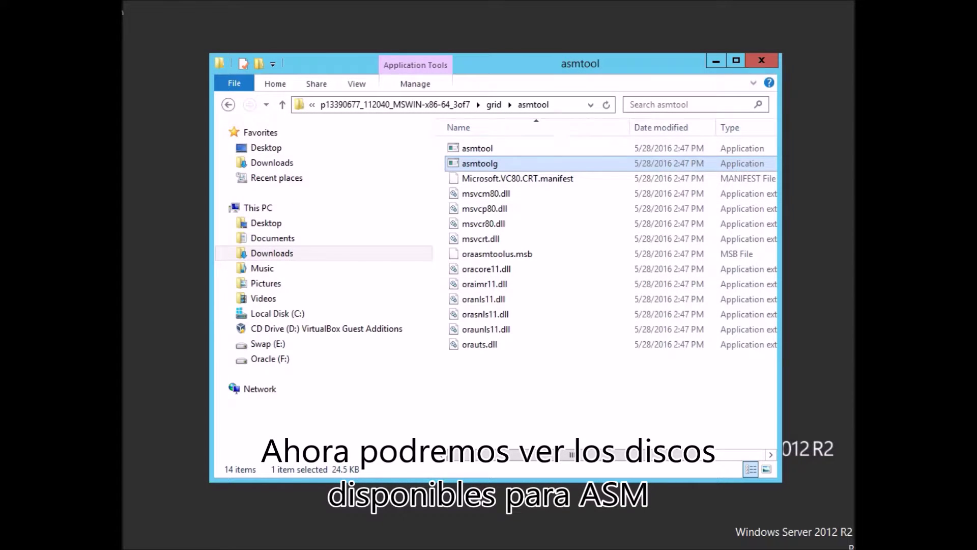
right_click(455, 159)
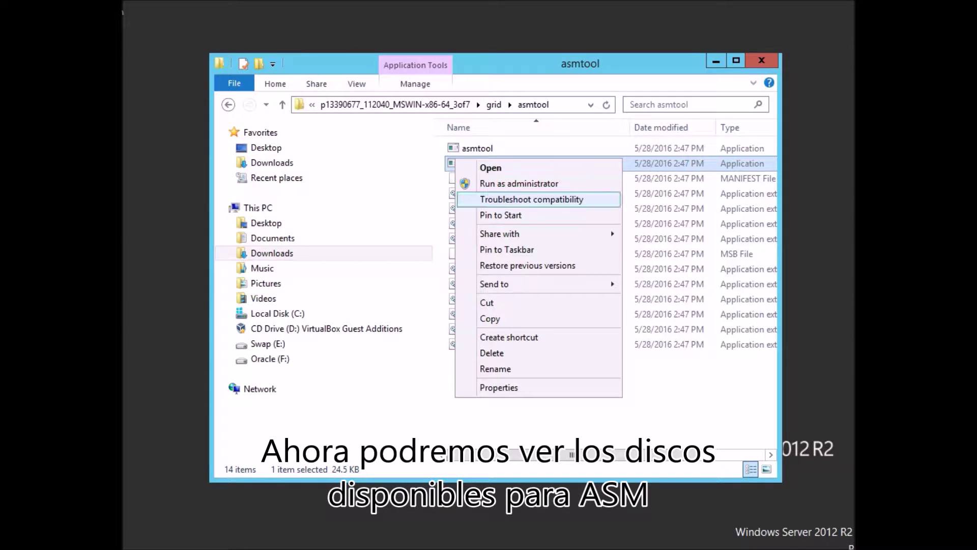
left_click(520, 183)
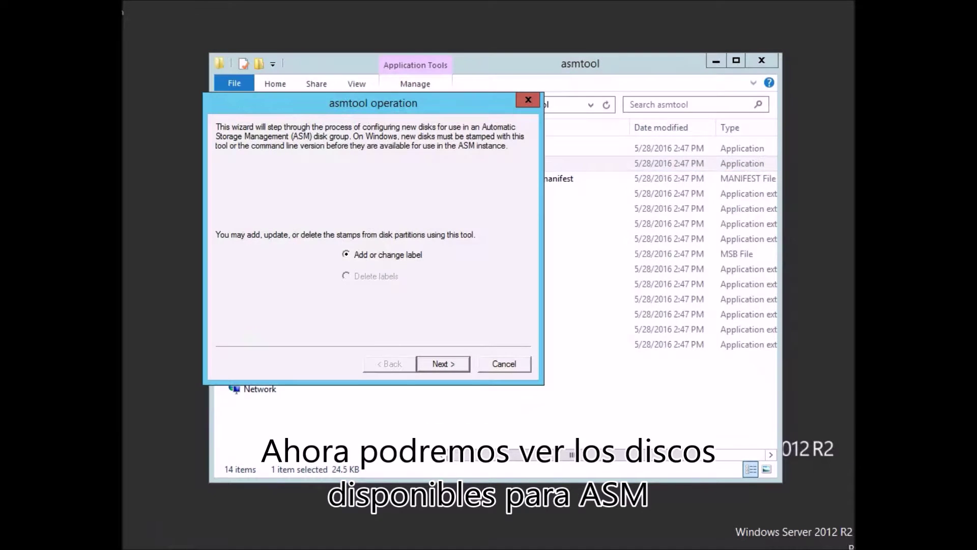
Change the prefix to LOG and stamp Harddisk2 and Harddisk3 as ORCLDISKLOG0 and ORCLDISKLOG1.
key("Return")
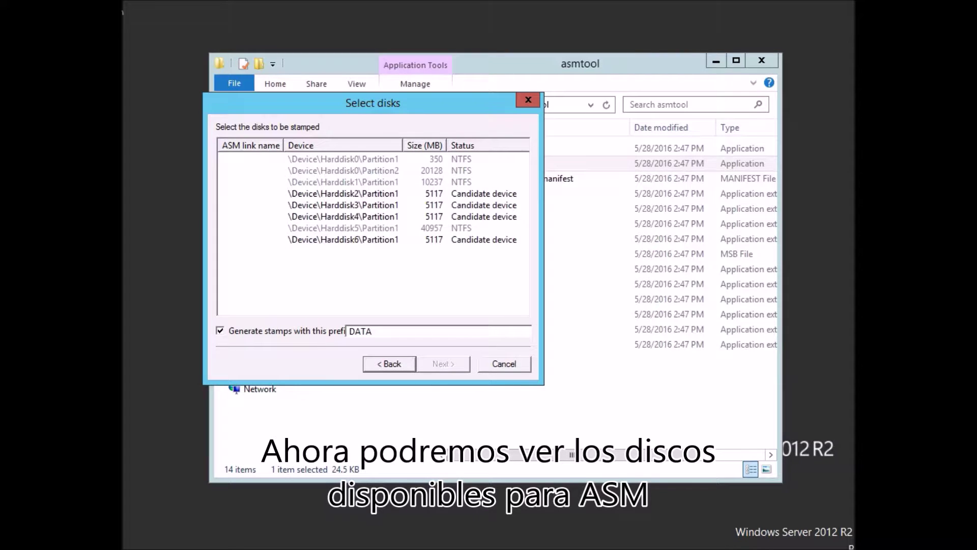
key("shift+Left")
key("shift+Left")
key("shift+Left")
key("shift+Left")
type("LOG")
left_click(343, 194)
left_click(343, 205, "ctrl")
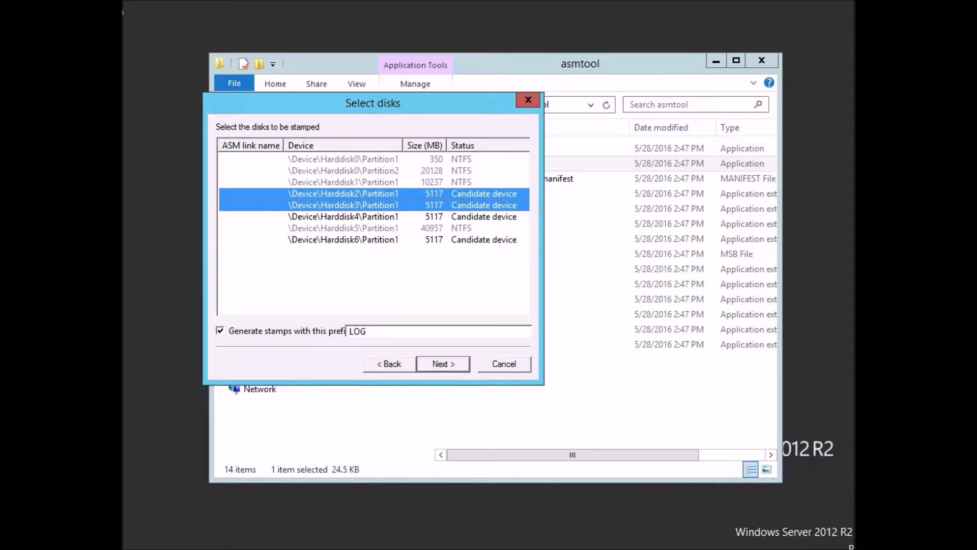
key("Return")
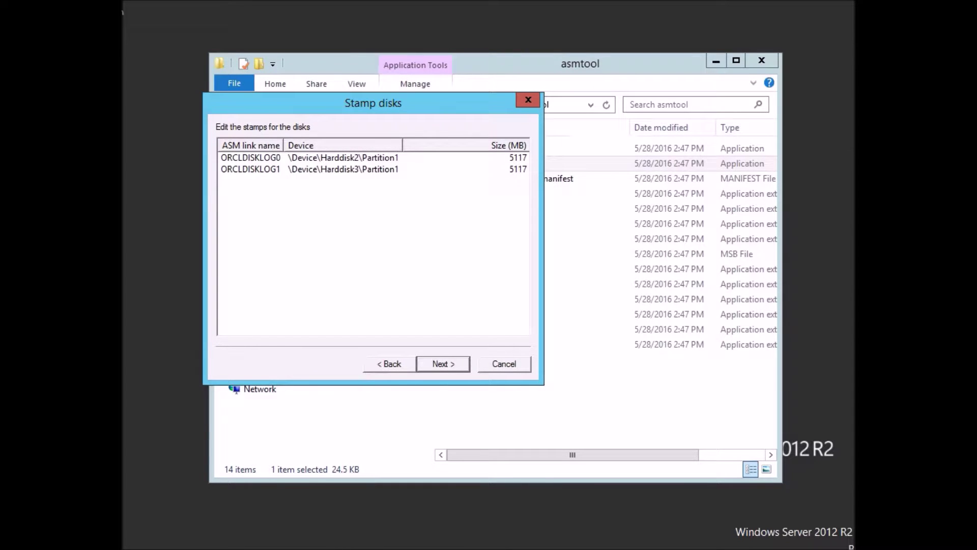
key("Return")
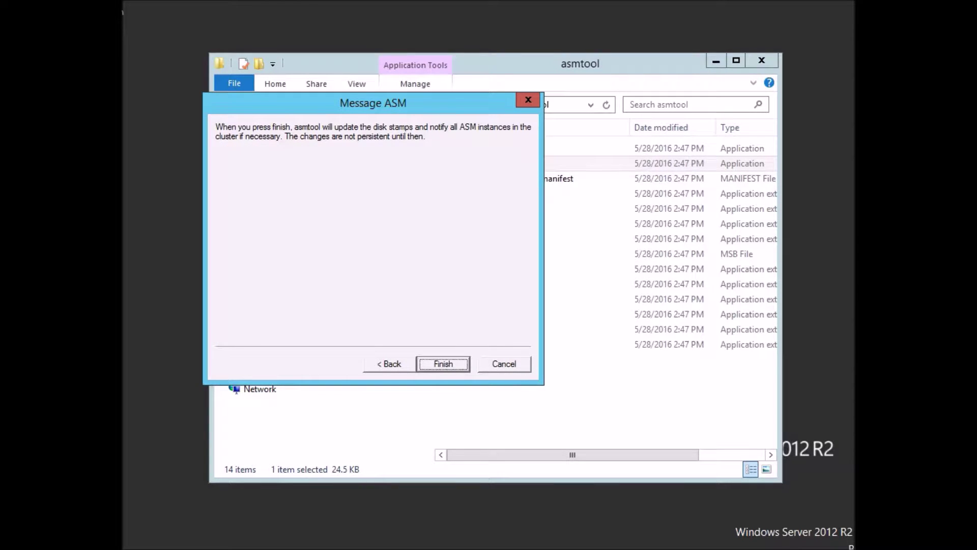
key("Return")
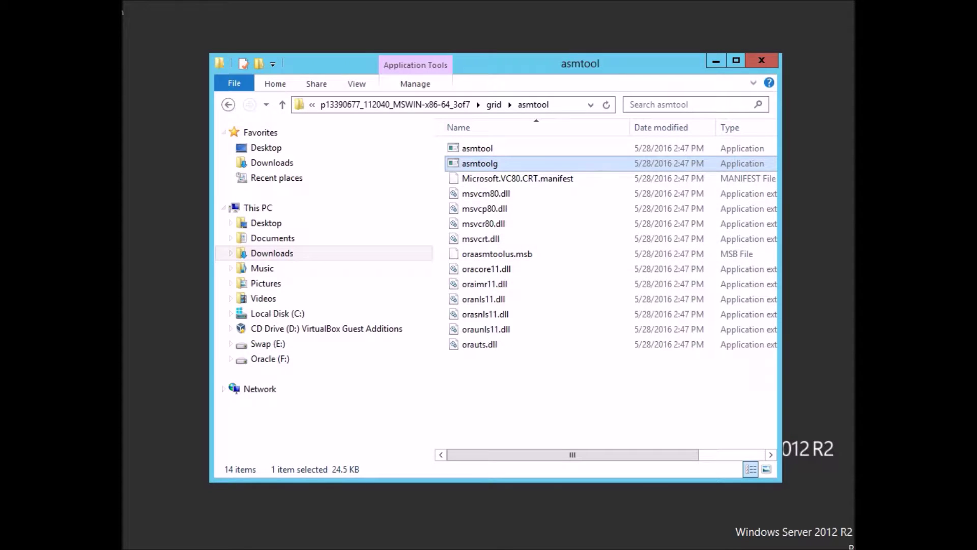
Launch asmtoolg again with administrator rights.
key("Return")
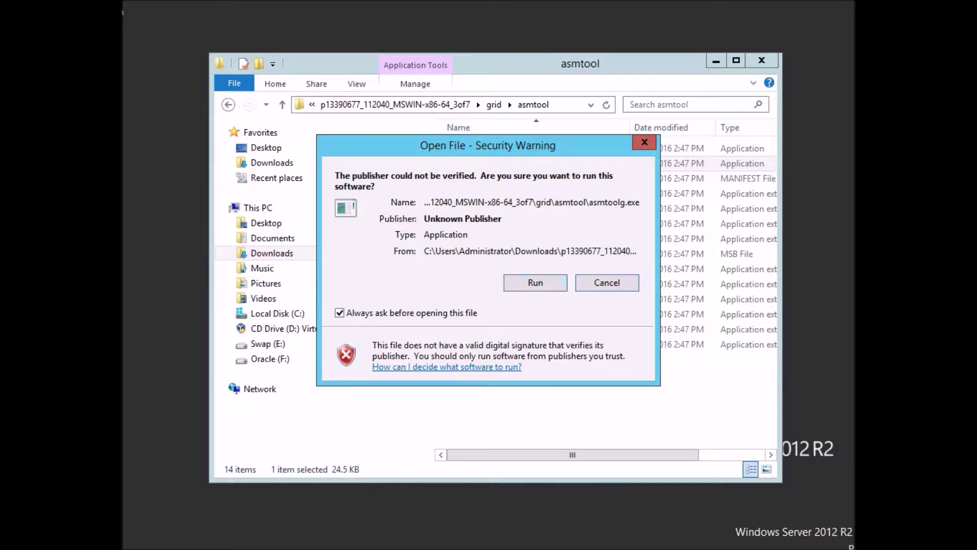
left_click(606, 282)
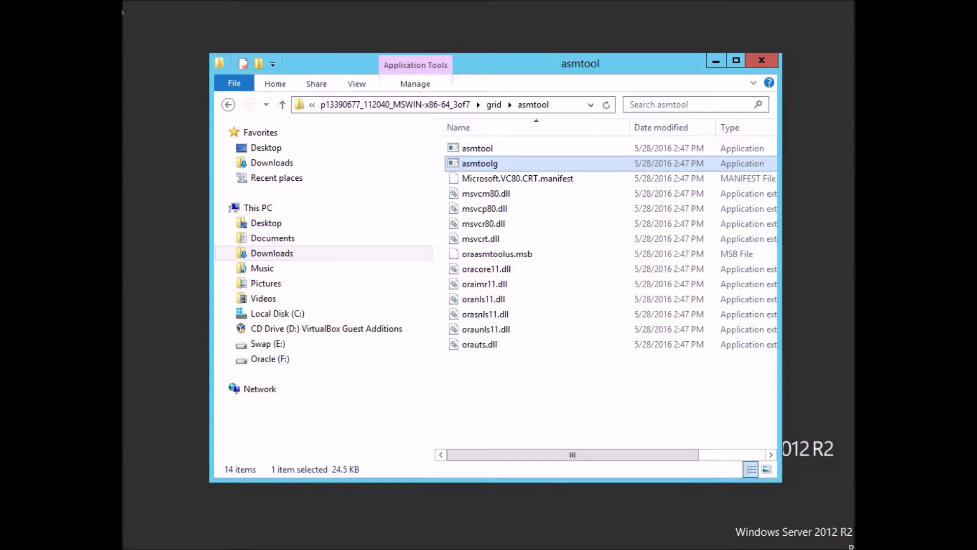
right_click(469, 163)
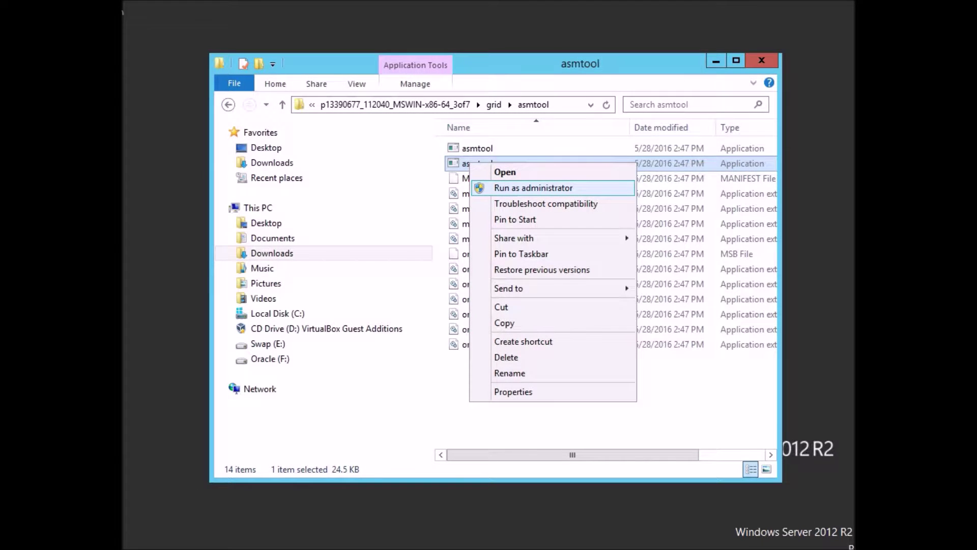
left_click(533, 188)
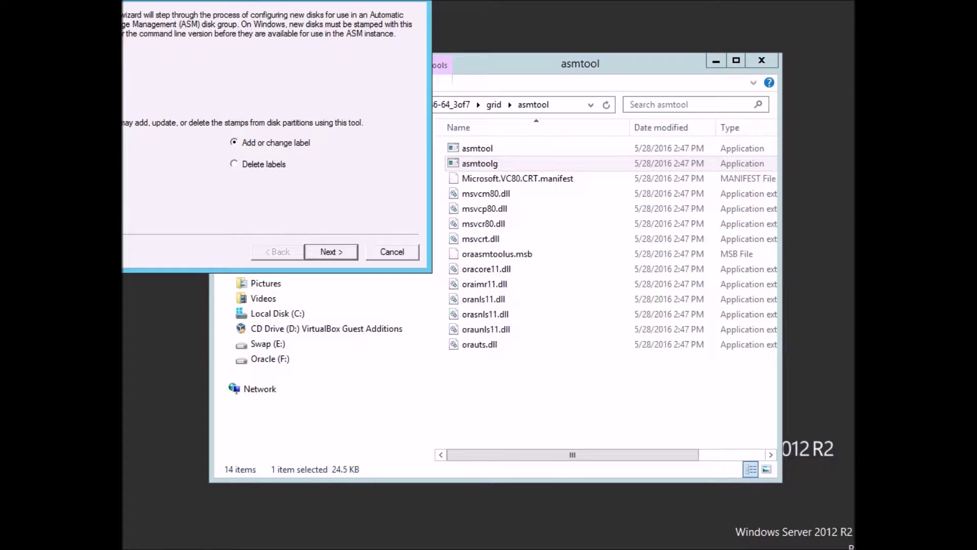
Keep the DATA prefix and stamp Harddisk4 and Harddisk6 as ORCLDISKDATA0 and ORCLDISKDATA1.
key("Return")
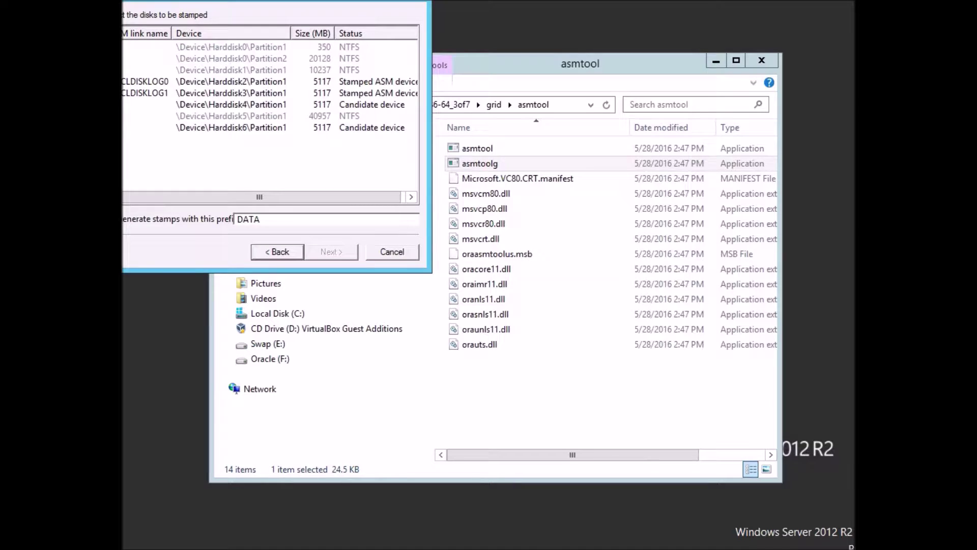
left_click(231, 105)
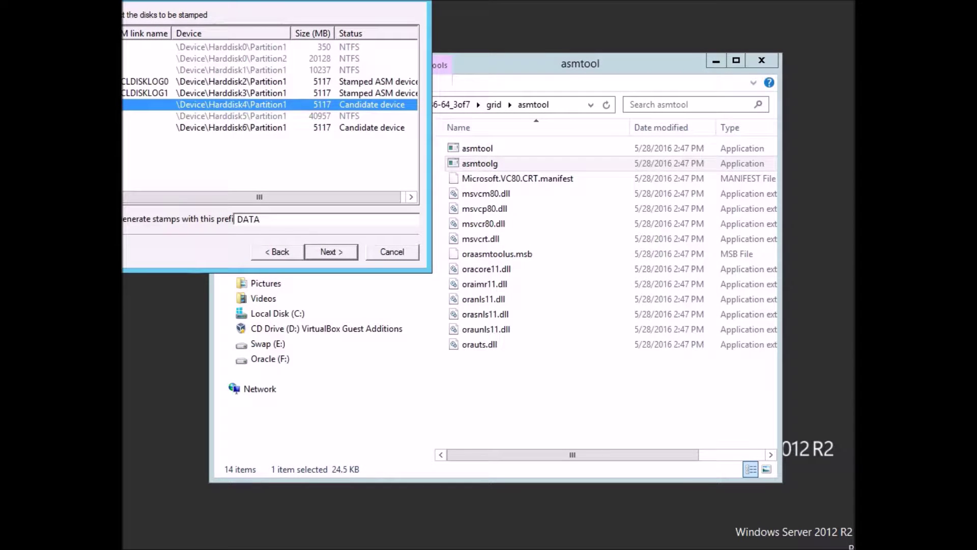
left_click(231, 127, "ctrl")
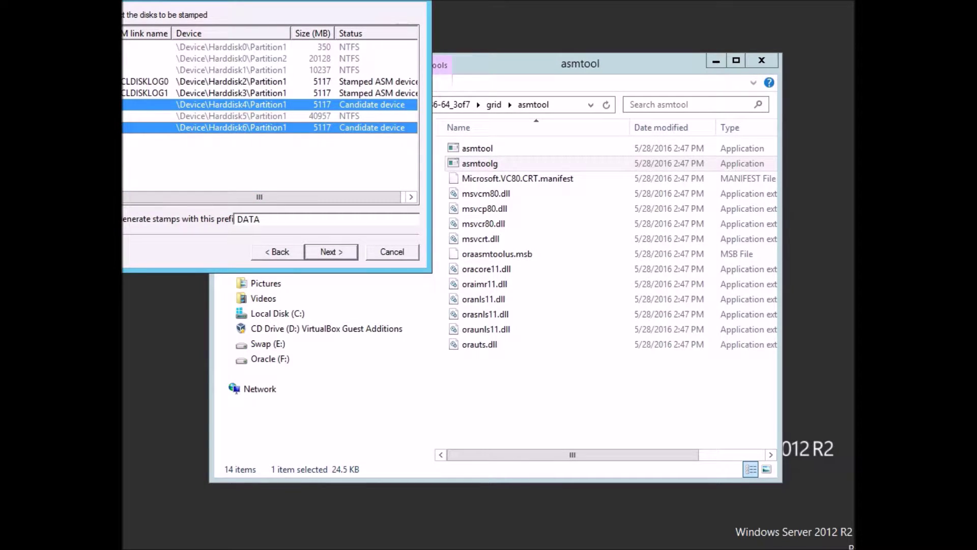
key("Return")
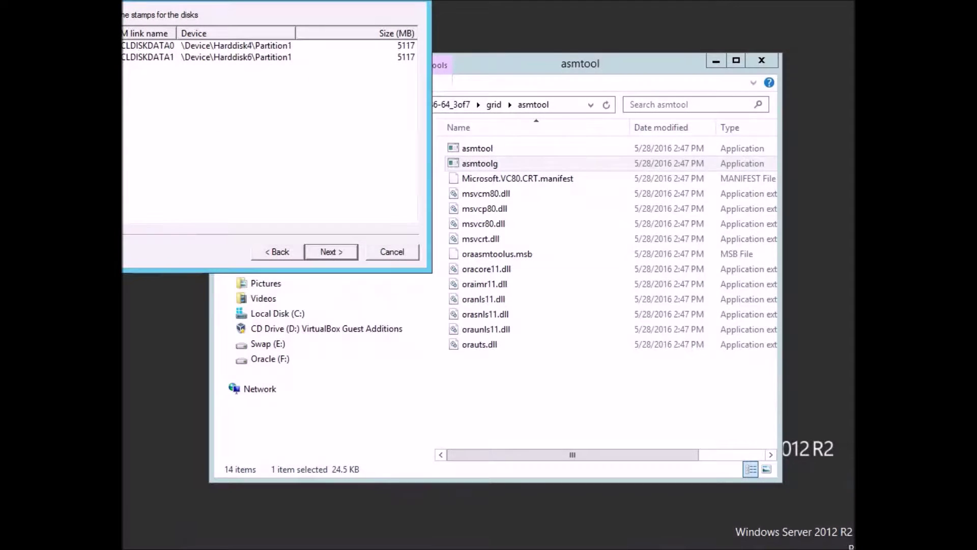
key("Return")
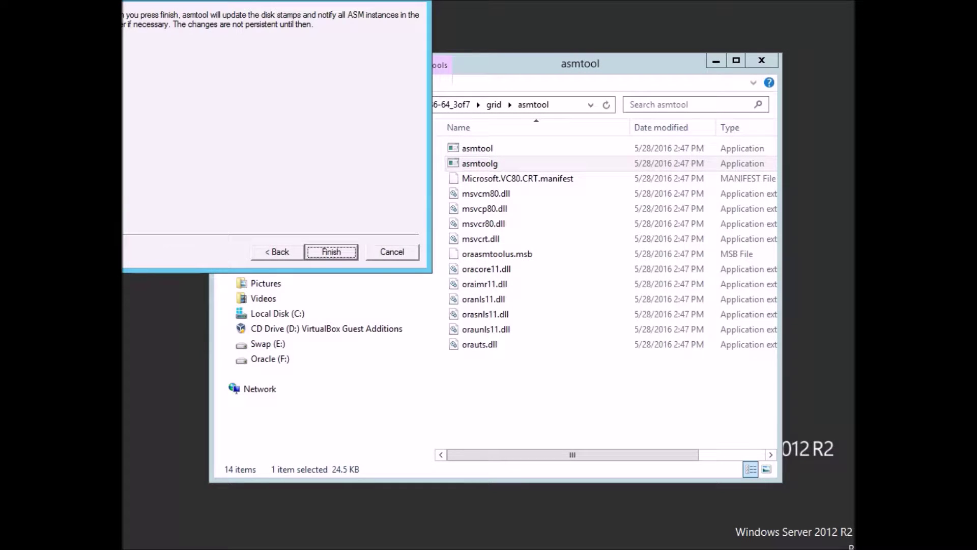
key("Return")
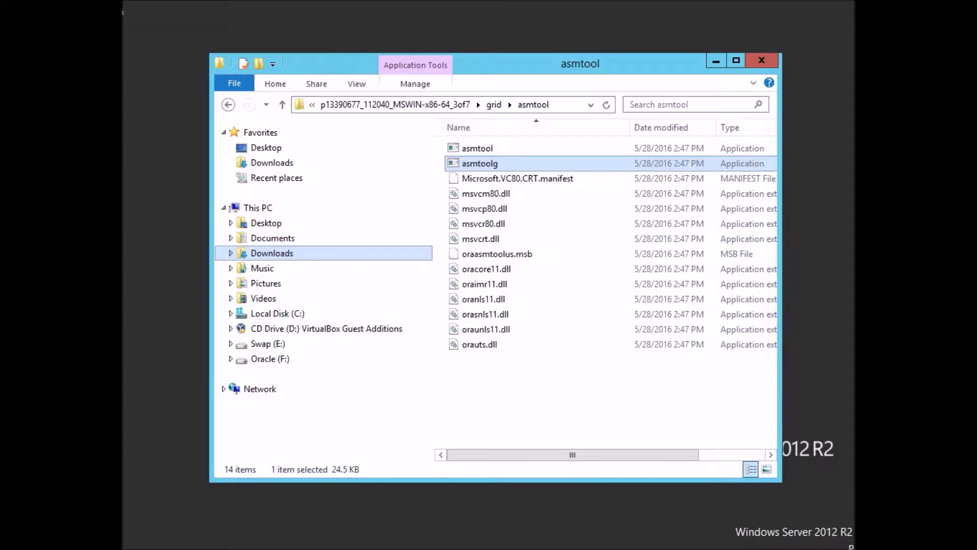
Run setup from the grid folder as administrator to start the Grid Infrastructure installer.
left_click(596, 397)
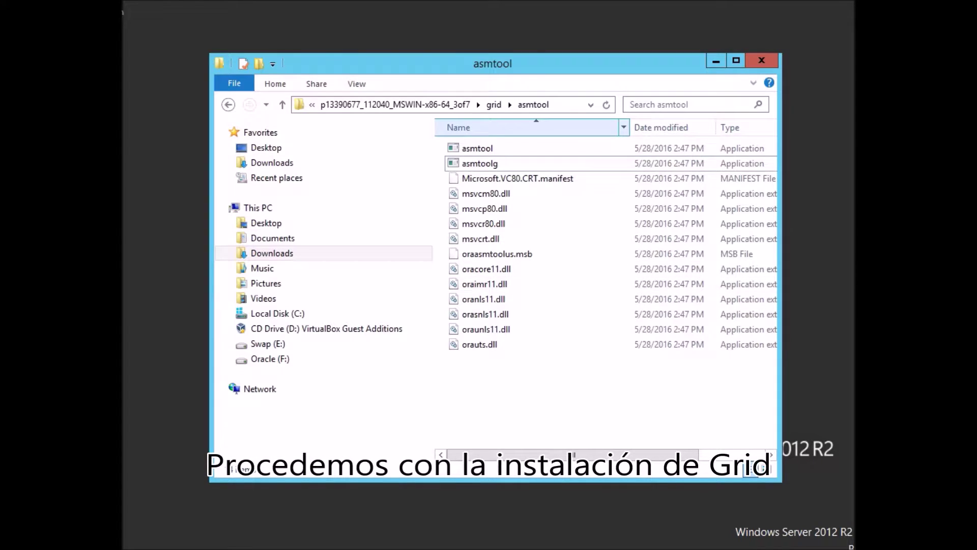
left_click(494, 104)
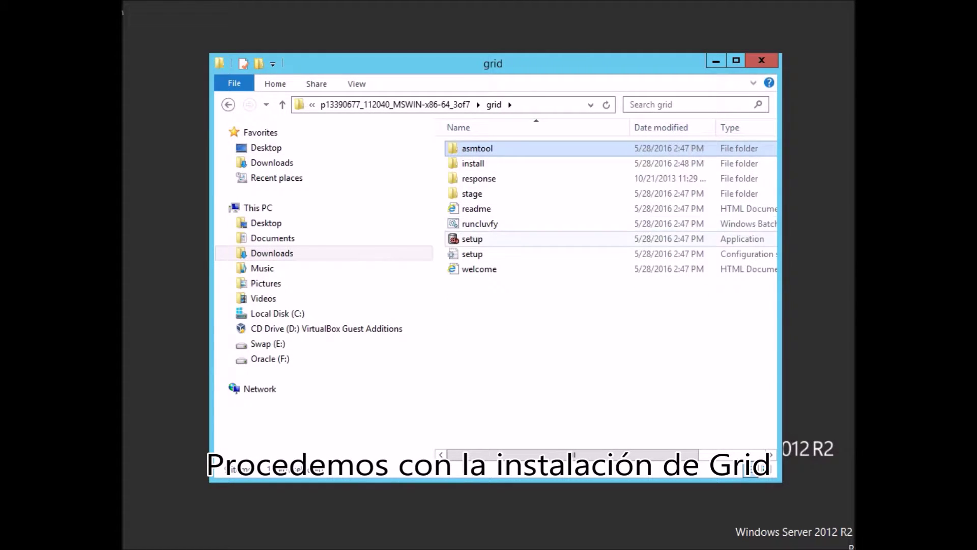
left_click(472, 239)
right_click(455, 239)
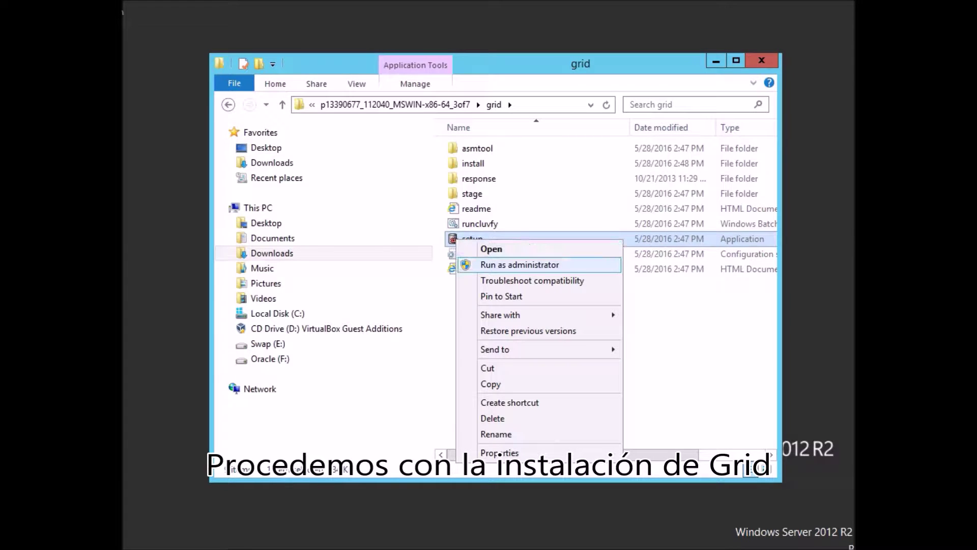
left_click(519, 265)
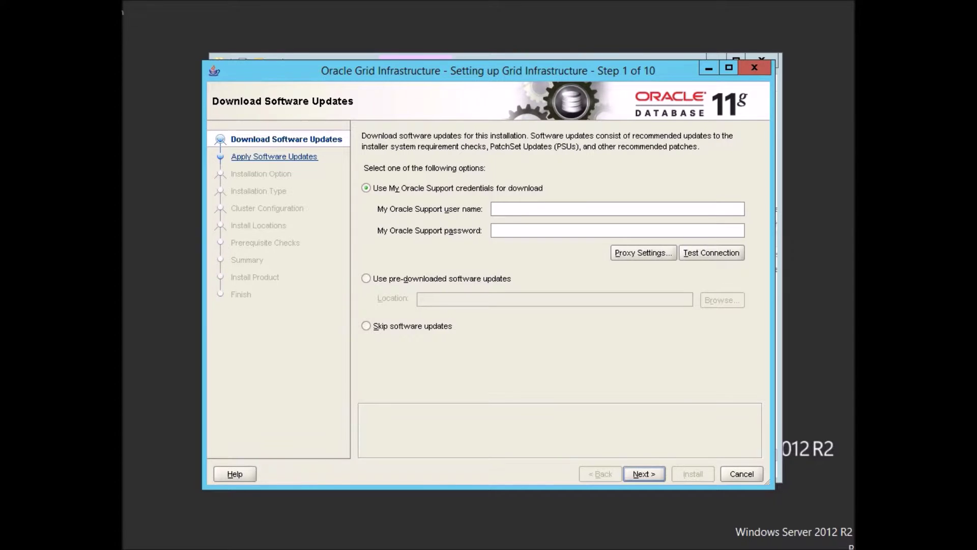
Skip software updates, choose Configure for a Standalone Server, and keep English as the language.
left_click(366, 325)
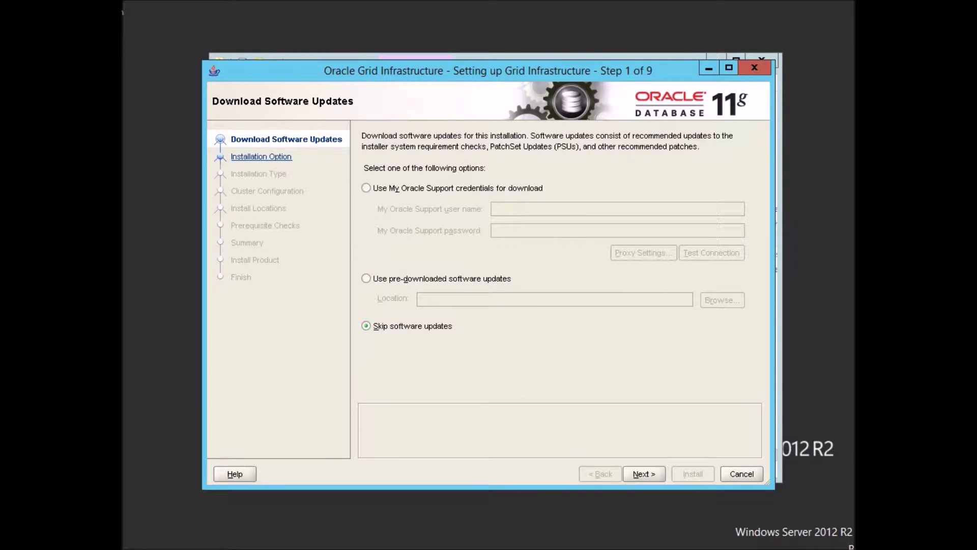
left_click(644, 474)
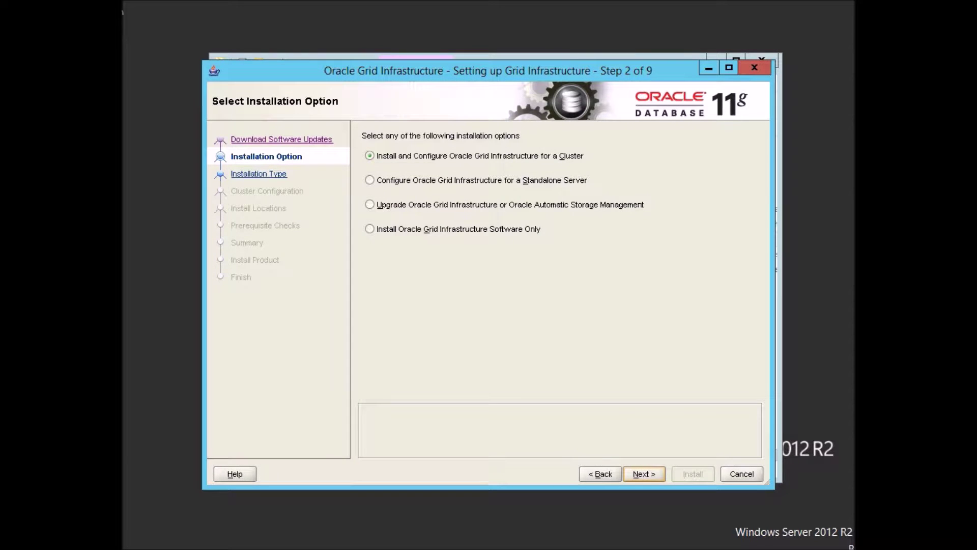
left_click(370, 179)
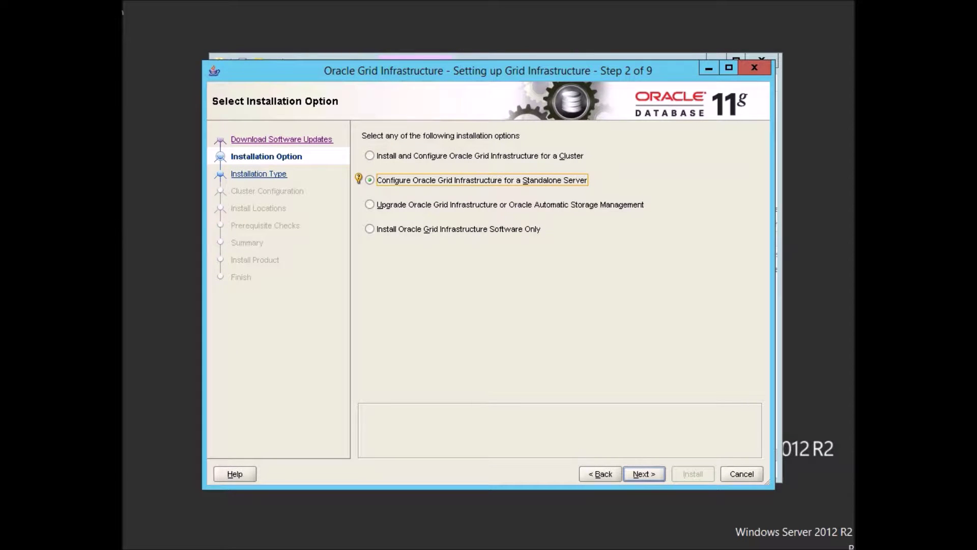
left_click(644, 474)
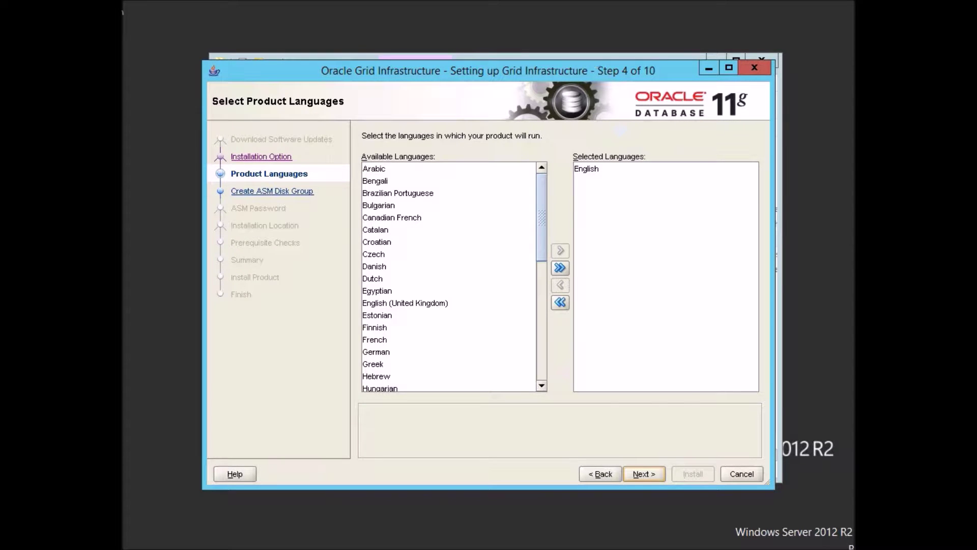
left_click(644, 473)
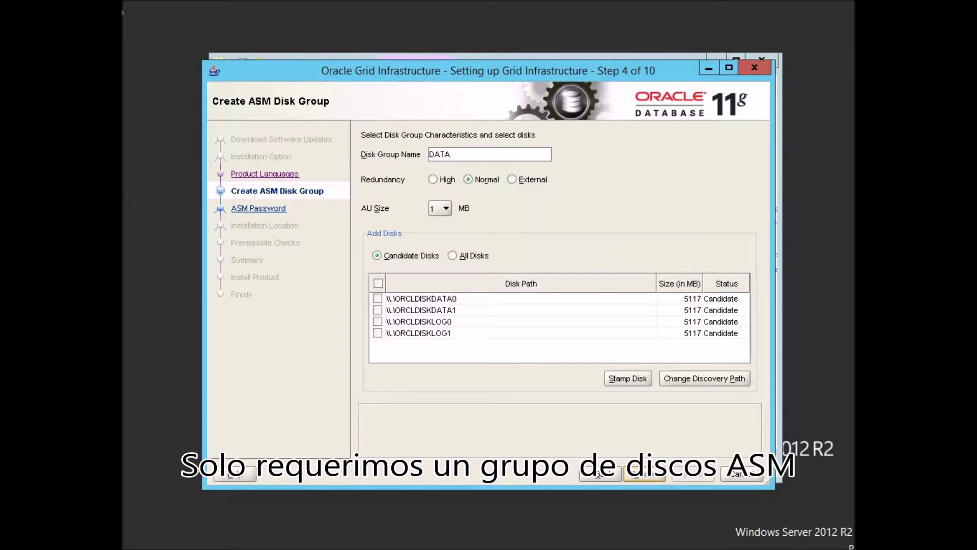
Create disk group LOG with External redundancy on ORCLDISKLOG0 and ORCLDISKLOG1, using same ASM passwords.
left_click(511, 179)
left_click(377, 321)
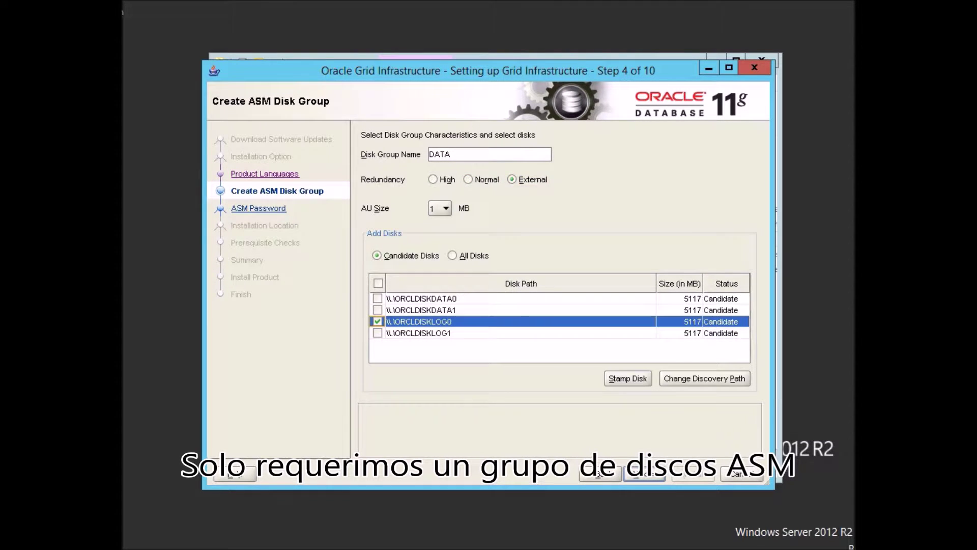
left_click(377, 333)
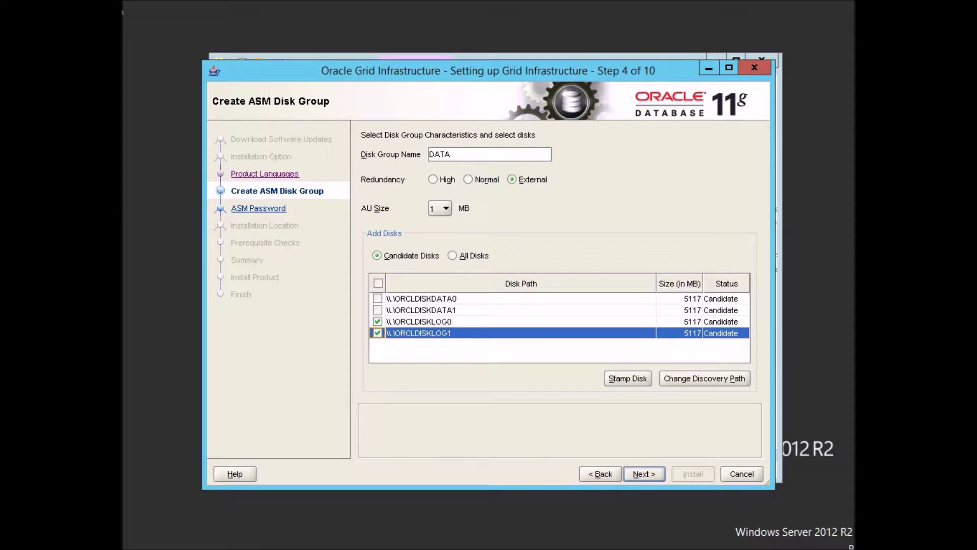
double_click(432, 154)
type("LOG")
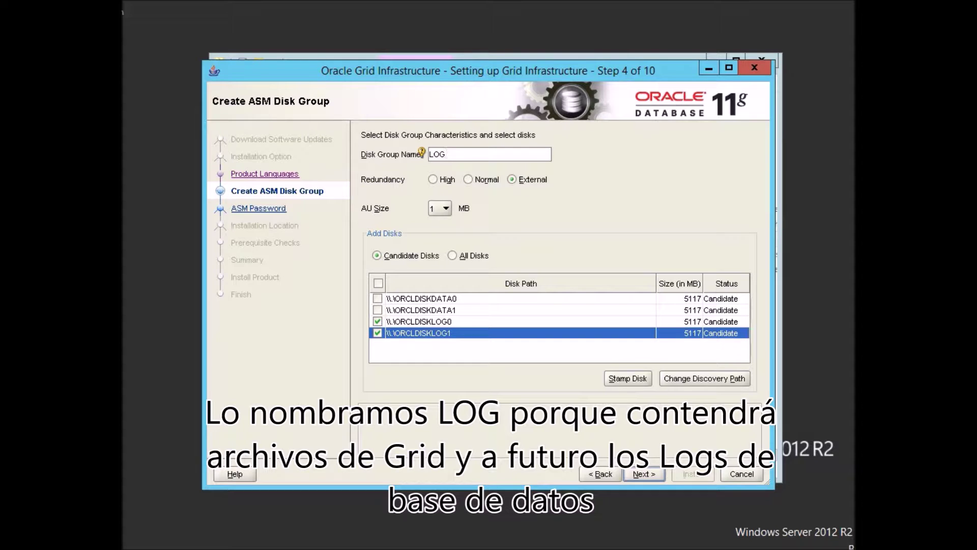
left_click(643, 474)
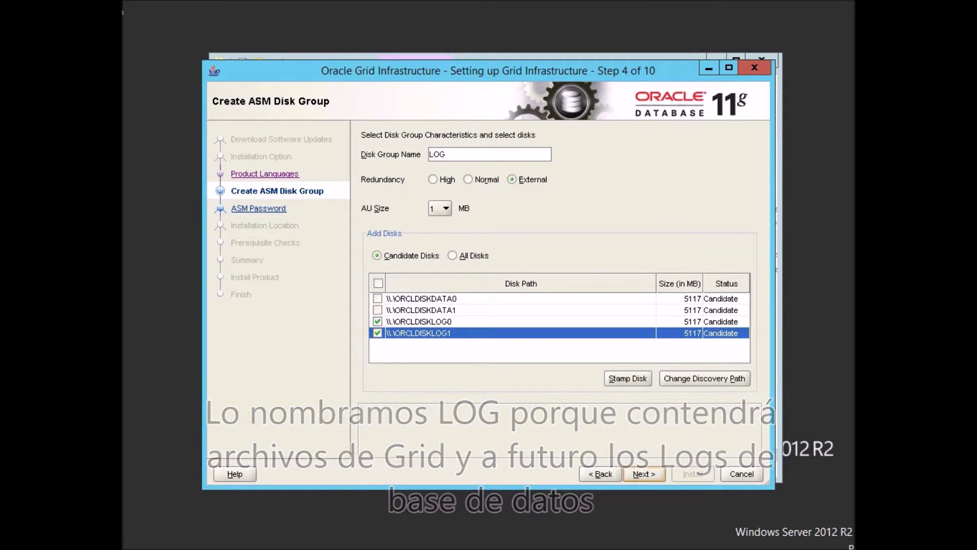
left_click(367, 300)
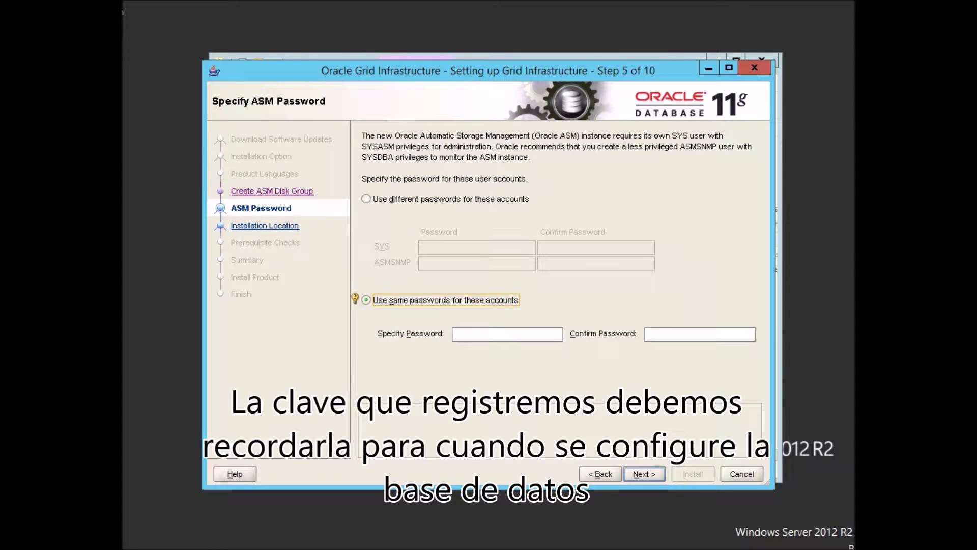
Enter and confirm one shared ASM account password, accepting the password warning.
left_click(507, 334)
type("********")
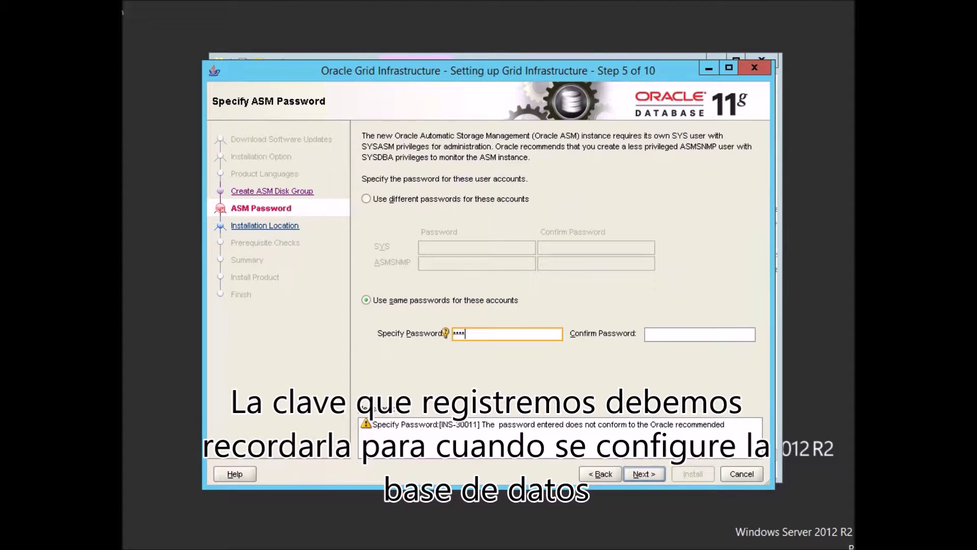
key("Tab")
type("********")
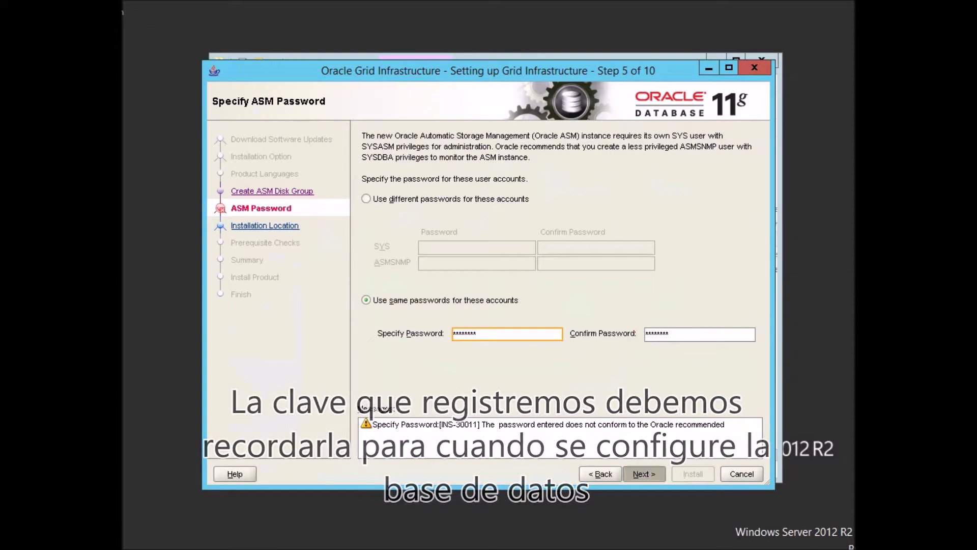
key("Return")
key("alt+y")
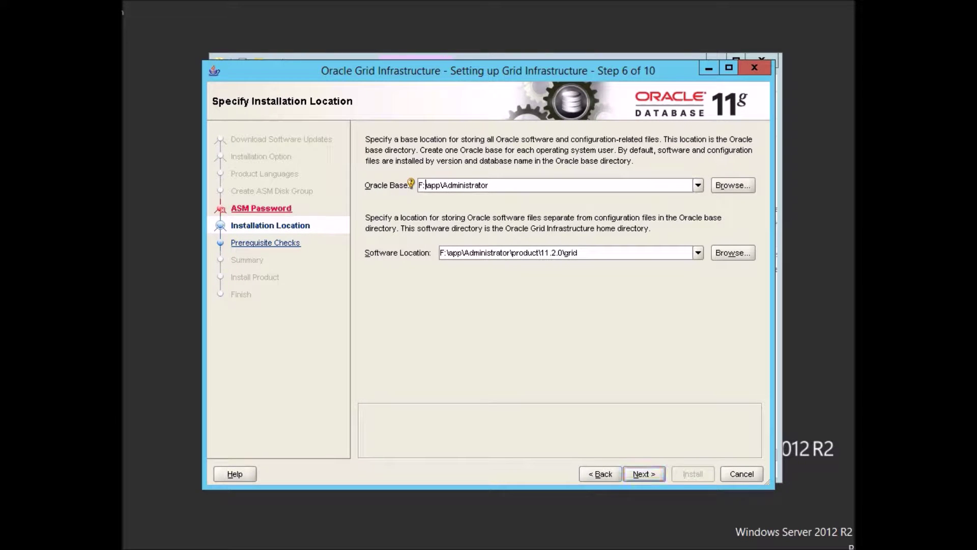
Set the Oracle base to F:\oracle\app and continue past the installation location.
type("oracle")
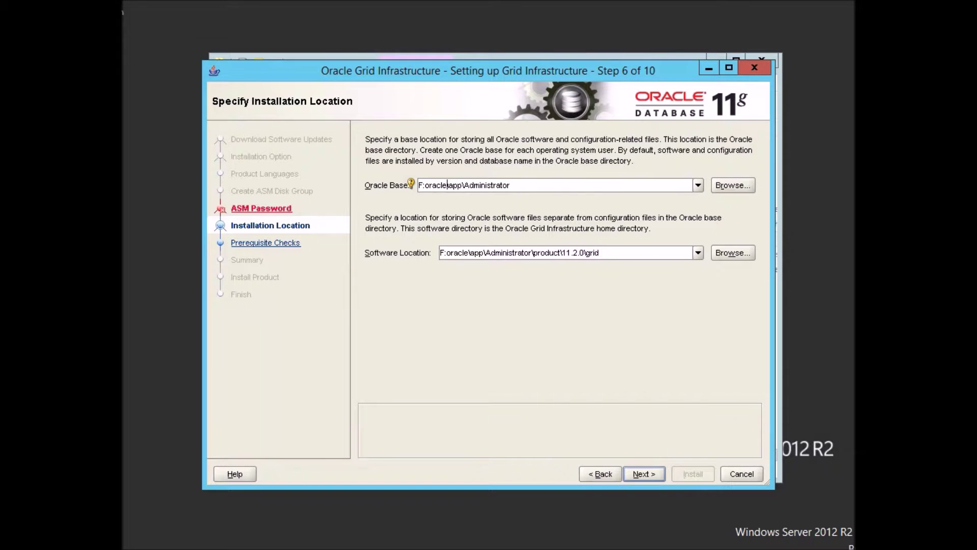
key("BackSpace")
key("BackSpace")
key("BackSpace")
key("BackSpace")
key("BackSpace")
key("BackSpace")
key("BackSpace")
key("BackSpace")
key("BackSpace")
key("BackSpace")
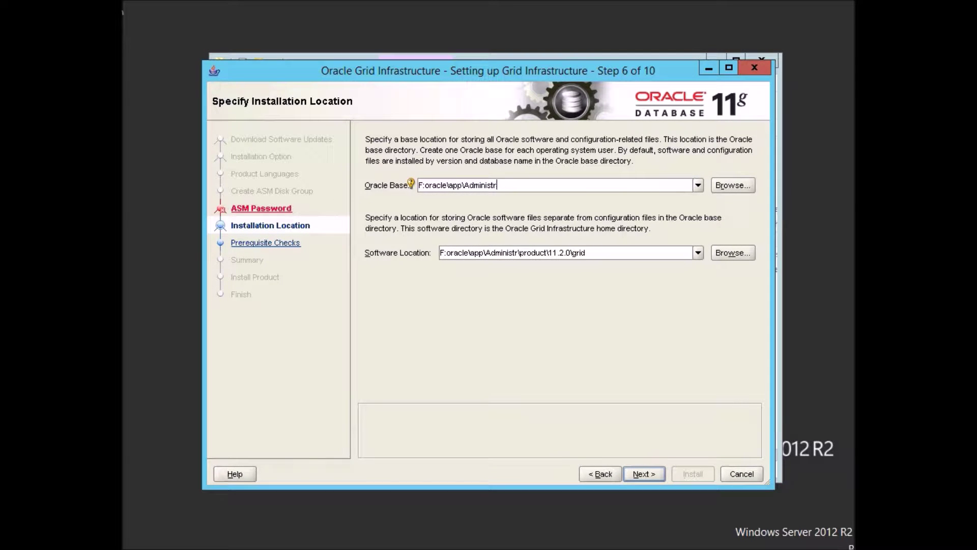
key("BackSpace")
key("BackSpace")
key("BackSpace")
key("BackSpace")
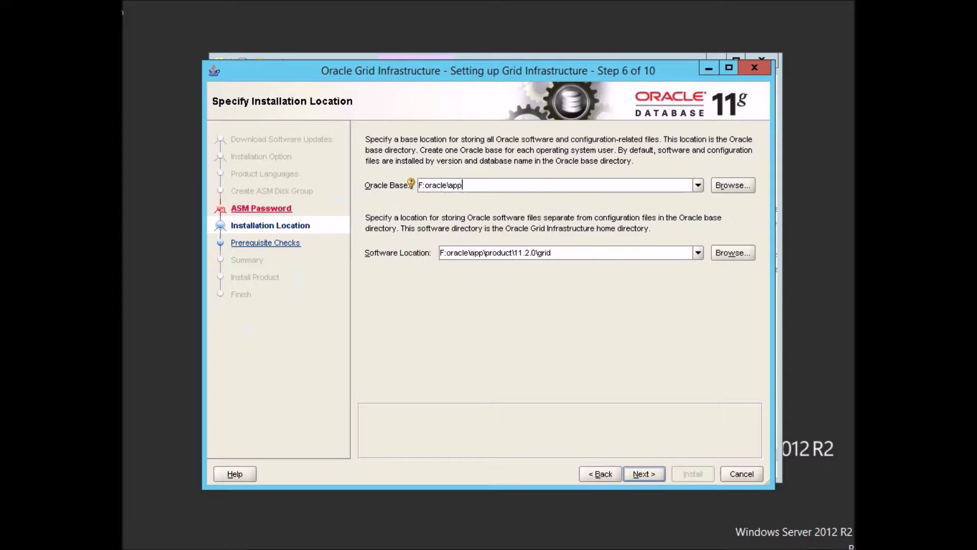
left_click(426, 185)
type("\\")
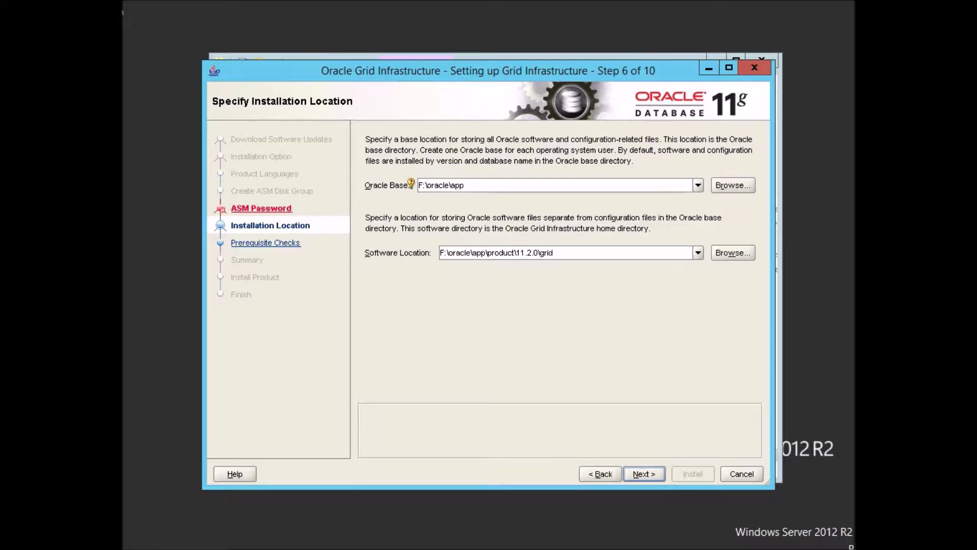
left_click(644, 474)
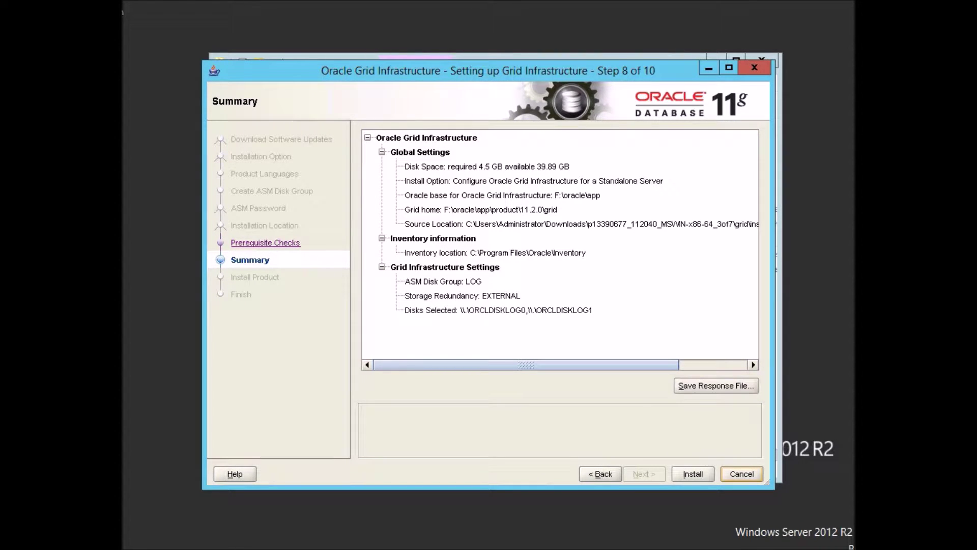
Start the Grid Infrastructure installation from the Summary page.
key("alt+i")
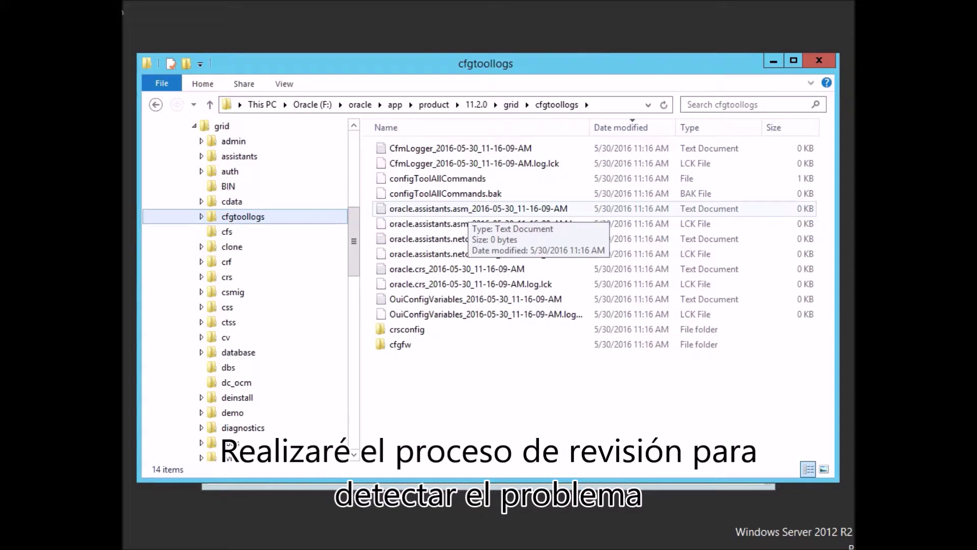
Dismiss the installer's configuration failure error and return to the refreshed cfgtoollogs folder.
left_click(469, 223)
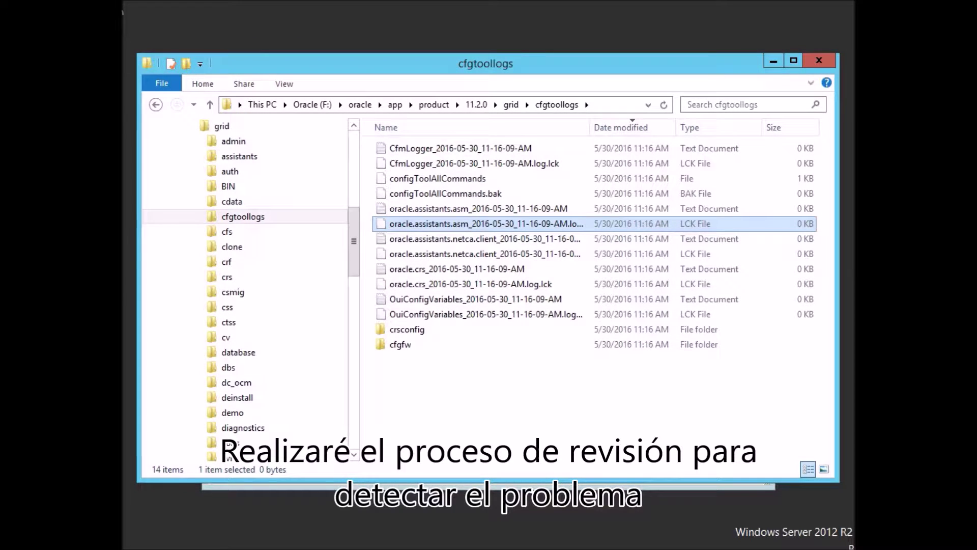
key("alt+Tab")
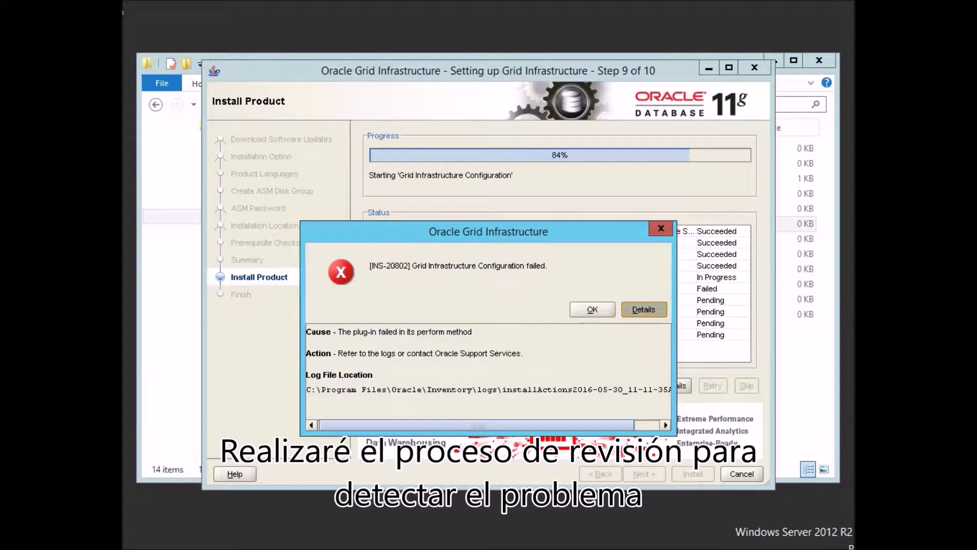
left_click(592, 309)
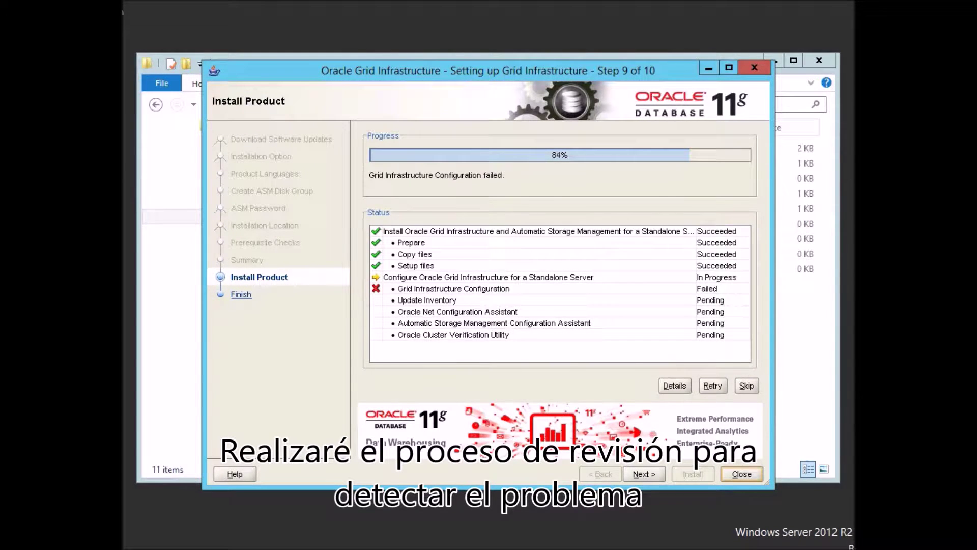
key("alt+Tab")
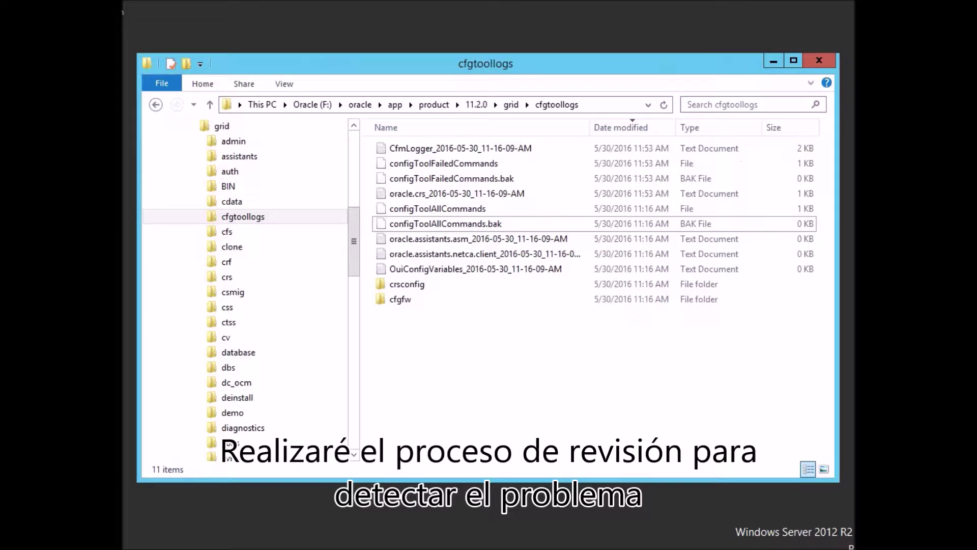
key("F5")
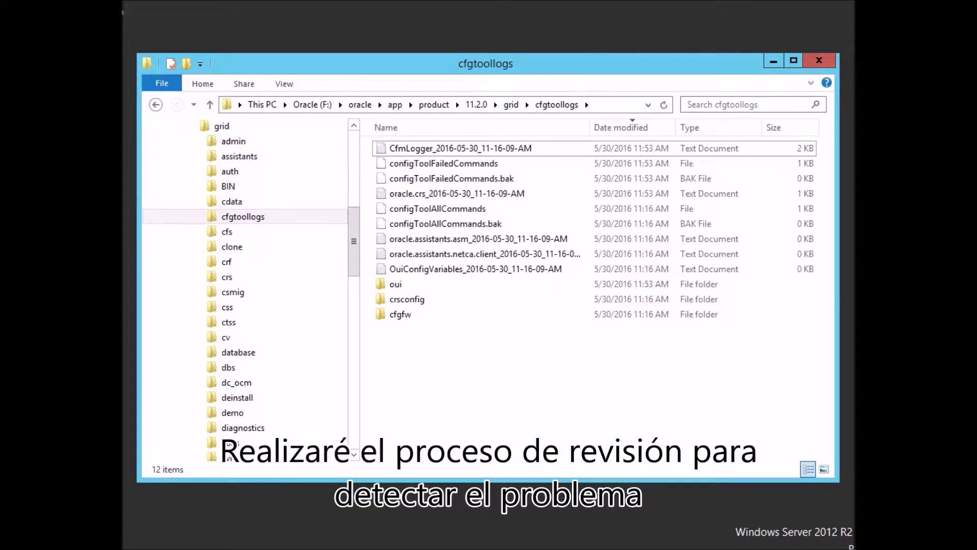
Review the CfmLogger log and the configToolFailedCommands command line in Notepad.
double_click(397, 148)
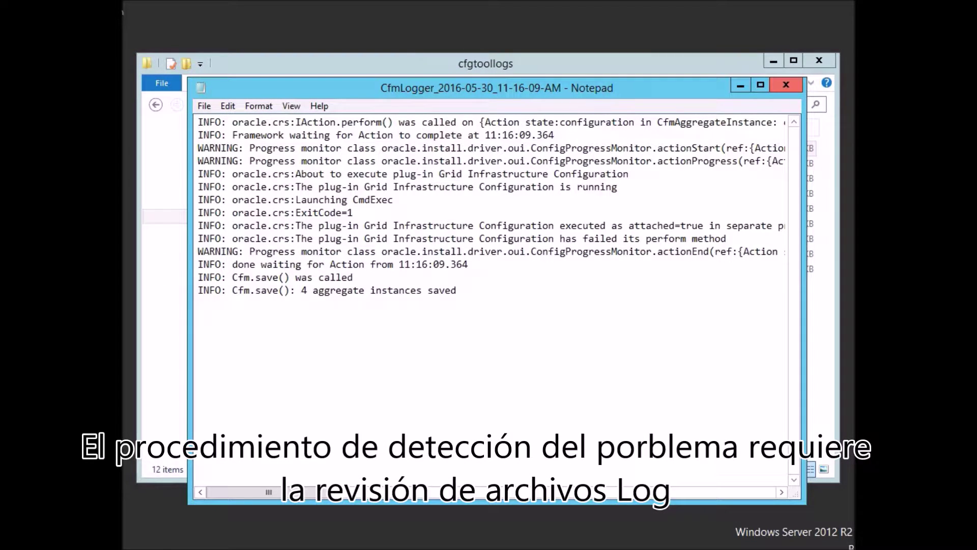
left_click(785, 84)
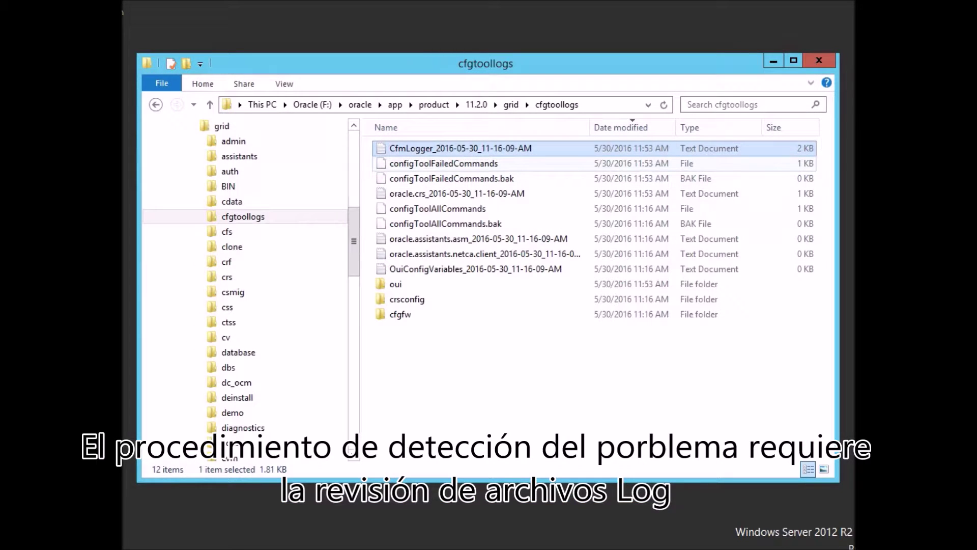
left_click(444, 164)
double_click(444, 163)
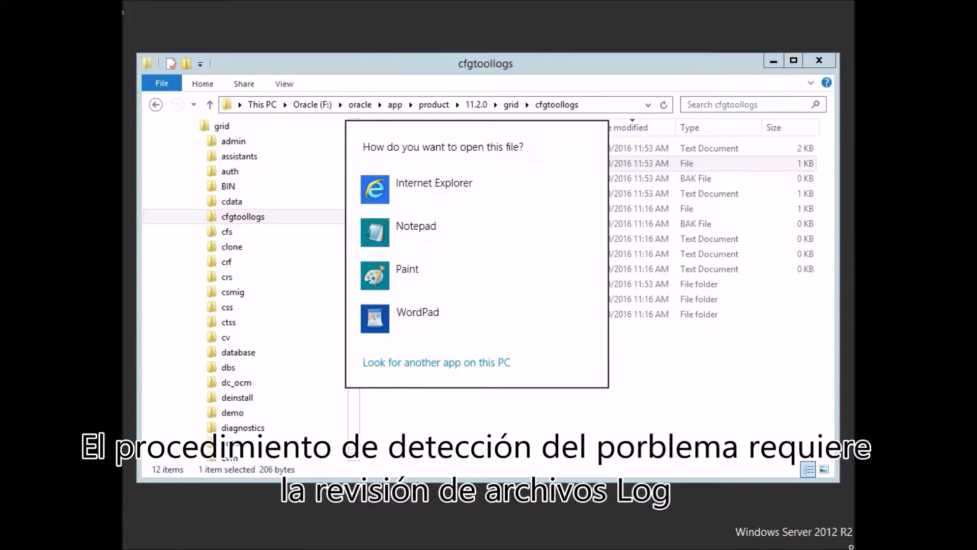
left_click(426, 227)
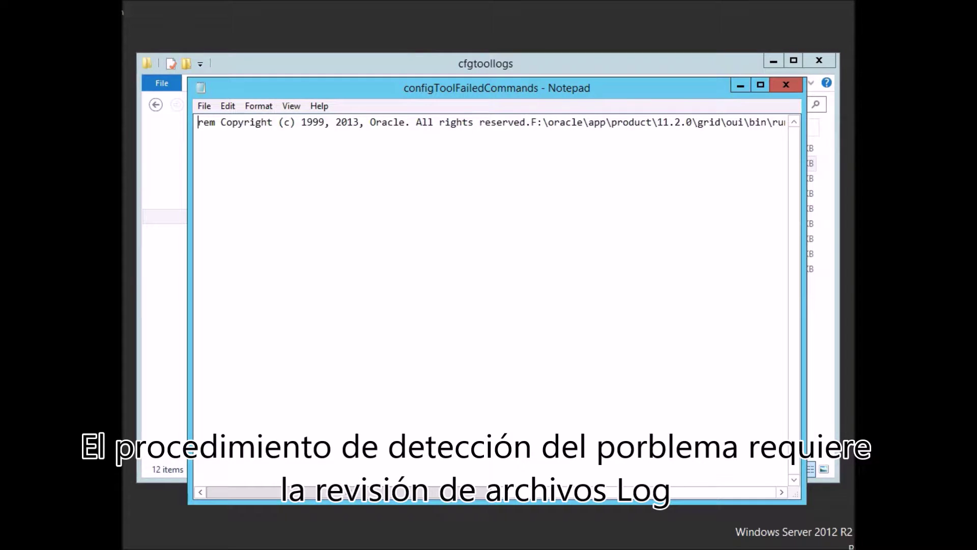
left_click(199, 134)
left_click(198, 122)
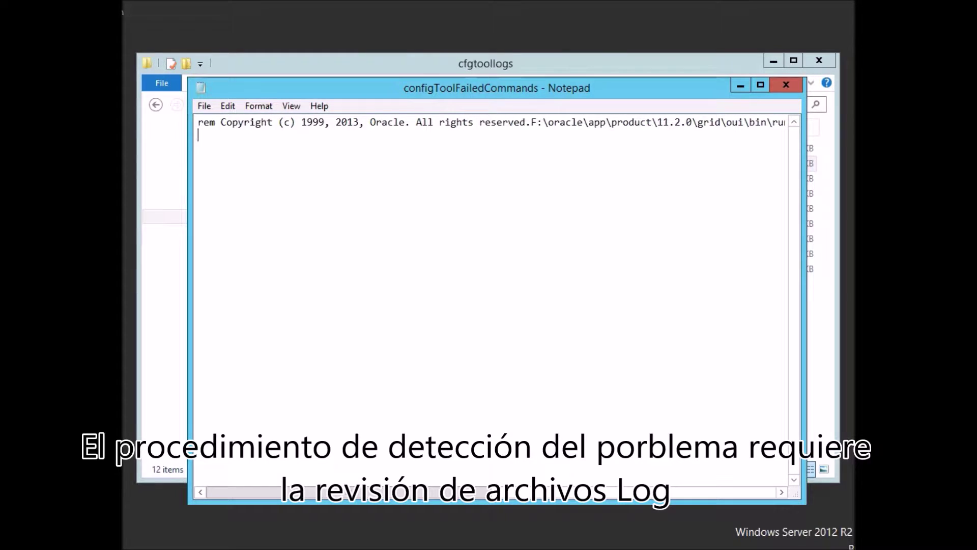
key("End")
key("Left")
key("Left")
key("Left")
key("Left")
key("Left")
key("Left")
key("Left")
key("Left")
key("Left")
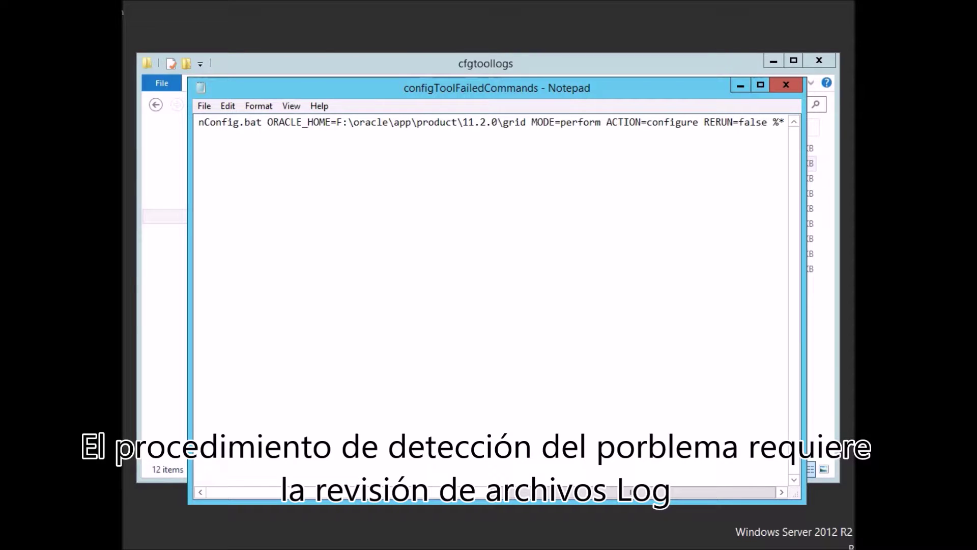
left_click(786, 85)
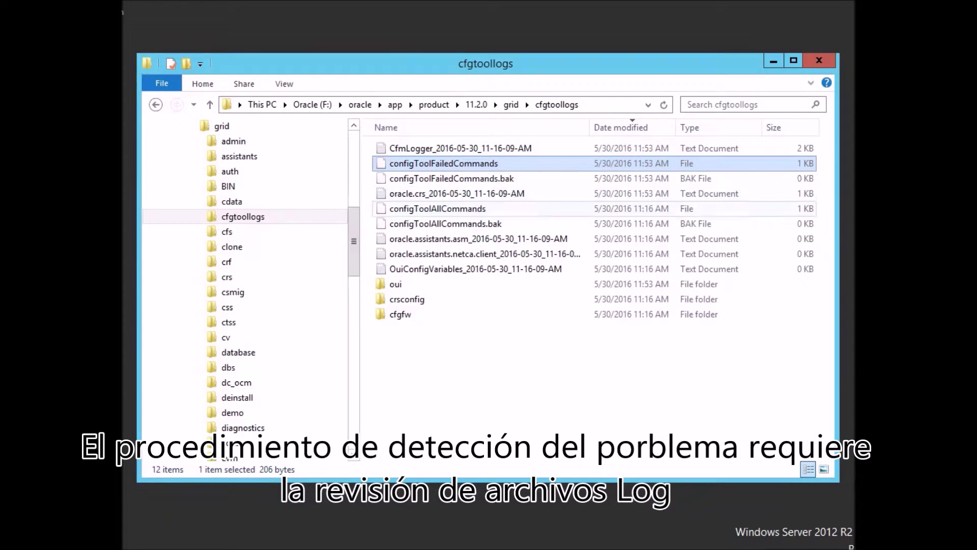
Read the oracle.crs log showing Grid Infrastructure Configuration failed with ExitCode=1.
double_click(457, 194)
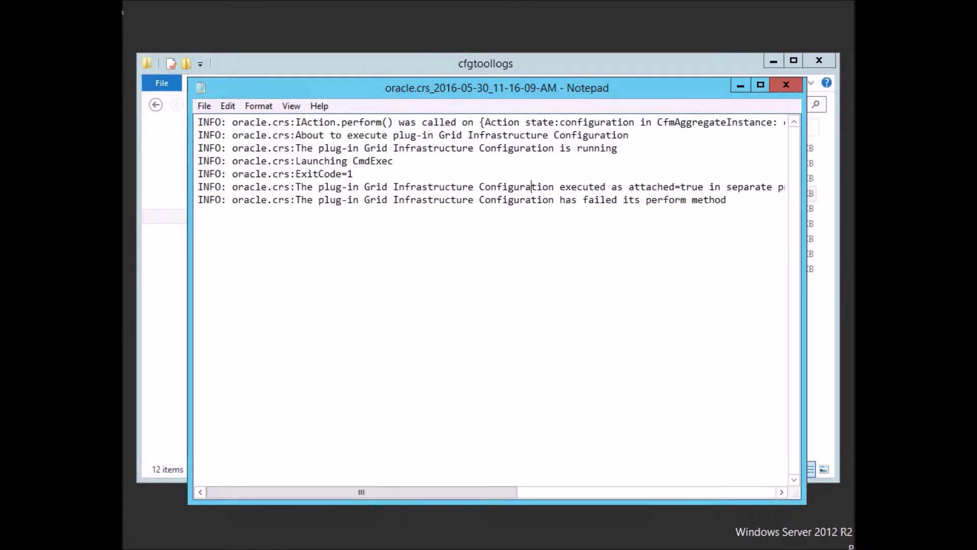
key("End")
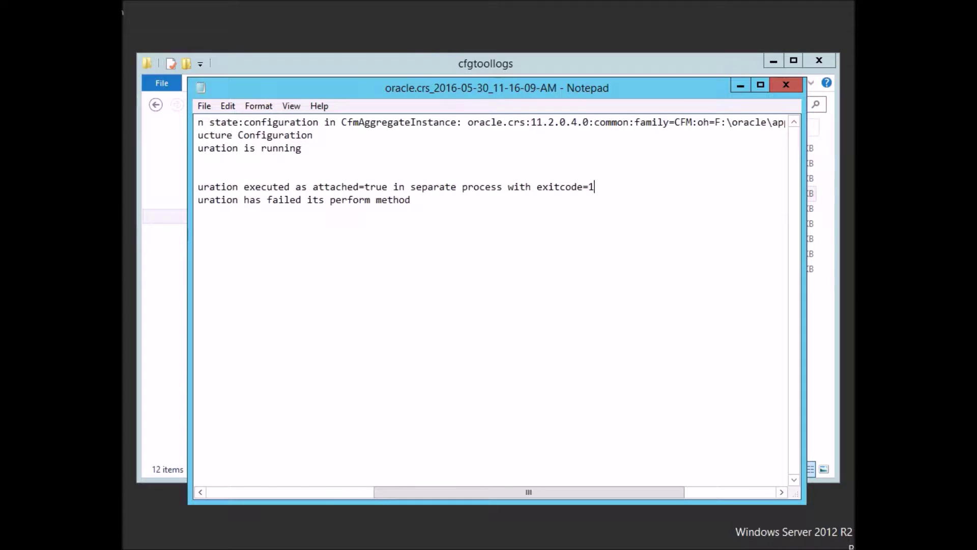
key("Home")
key("Up")
key("Up")
key("Up")
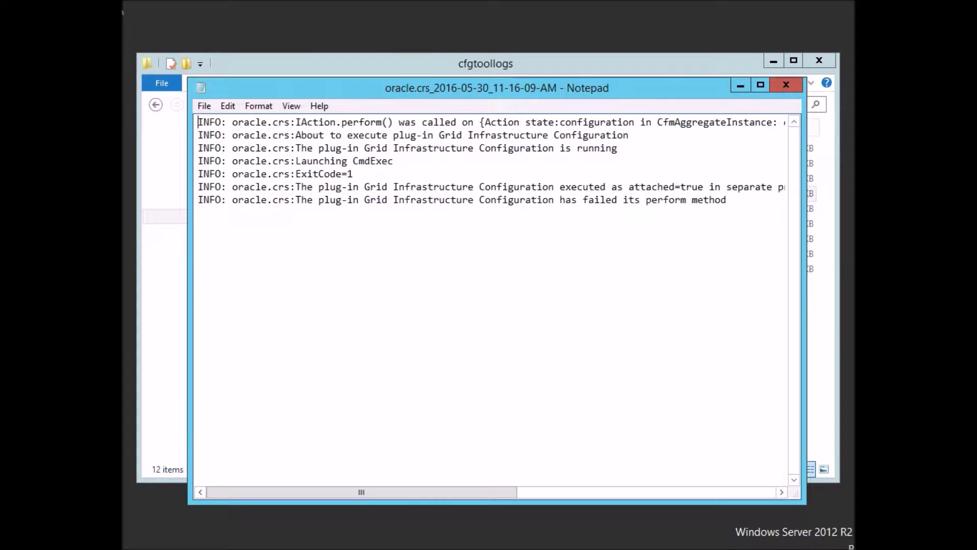
key("End")
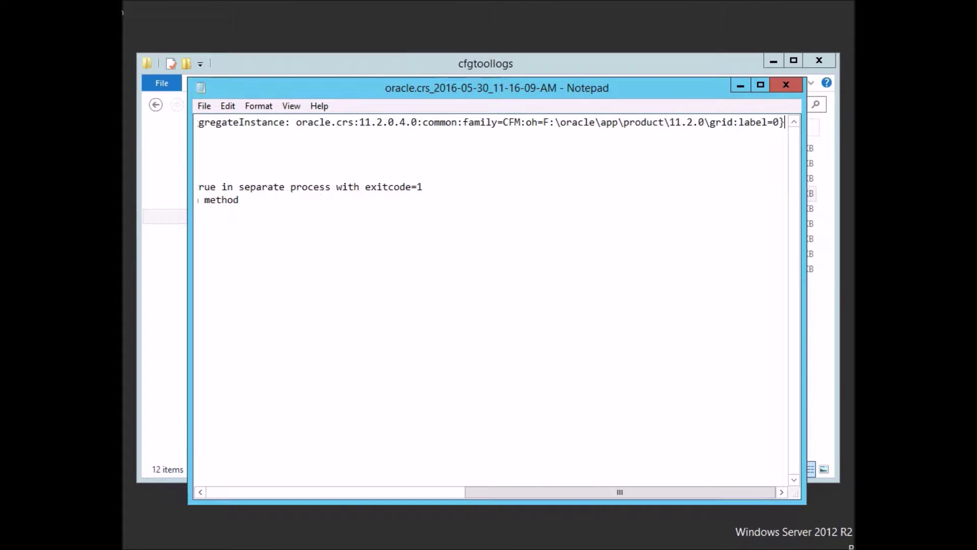
key("Home")
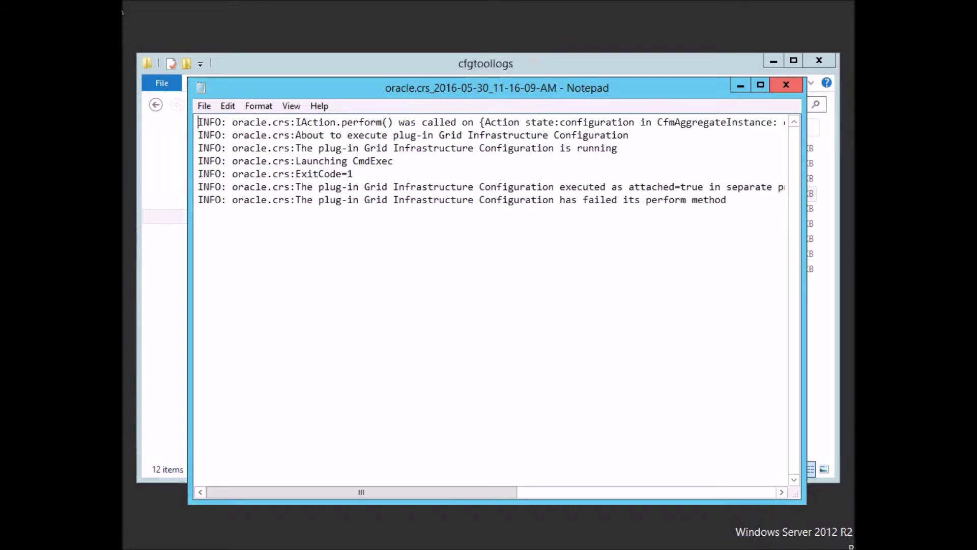
left_click(786, 85)
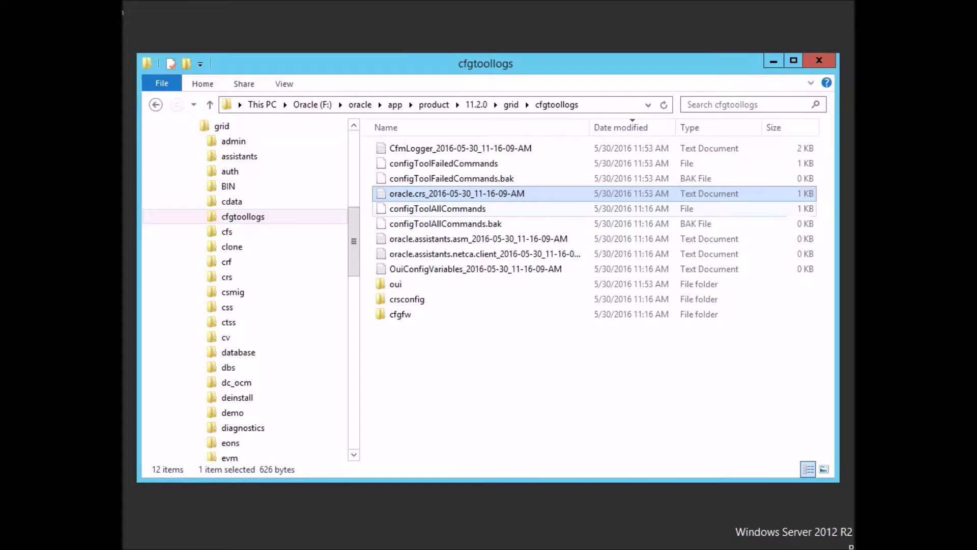
View configToolAllCommands in Notepad and close it.
double_click(458, 208)
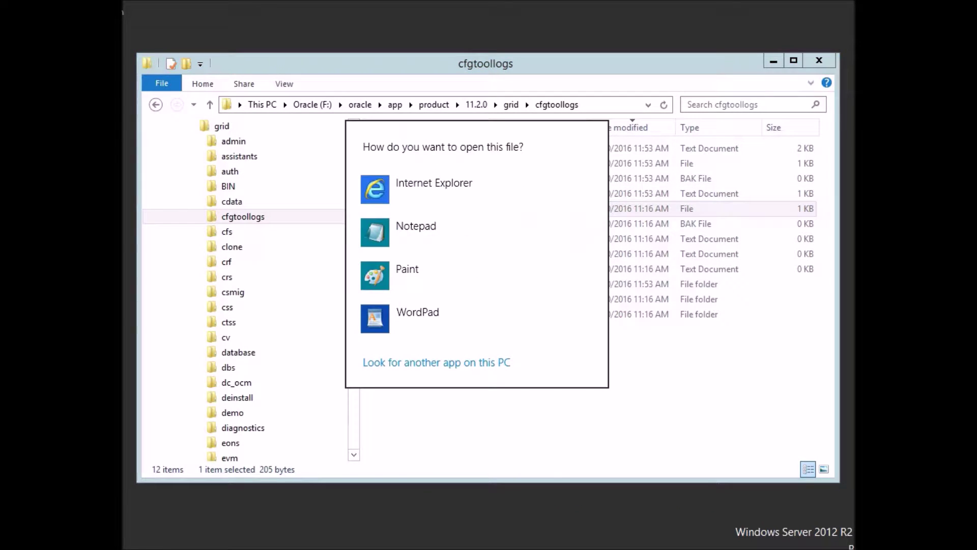
left_click(416, 226)
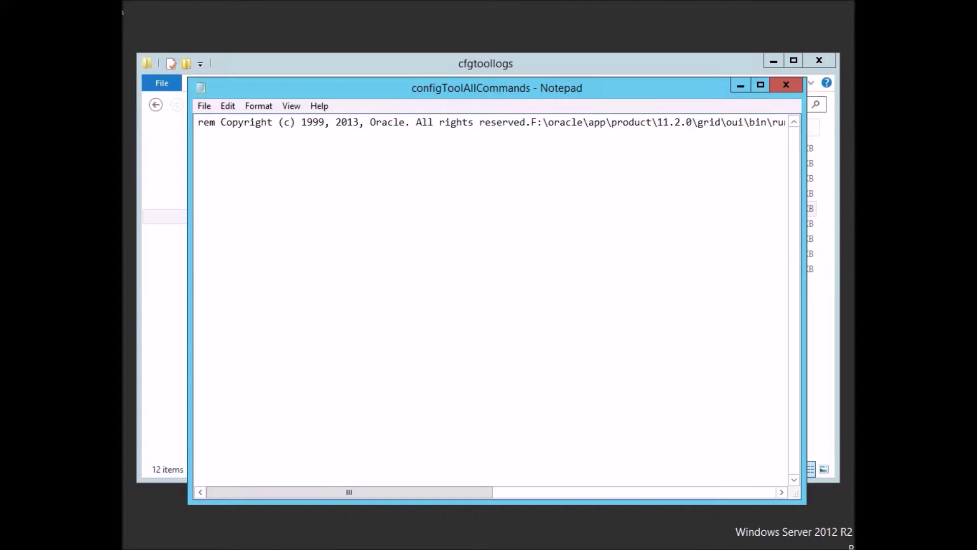
left_click(199, 135)
left_click(786, 84)
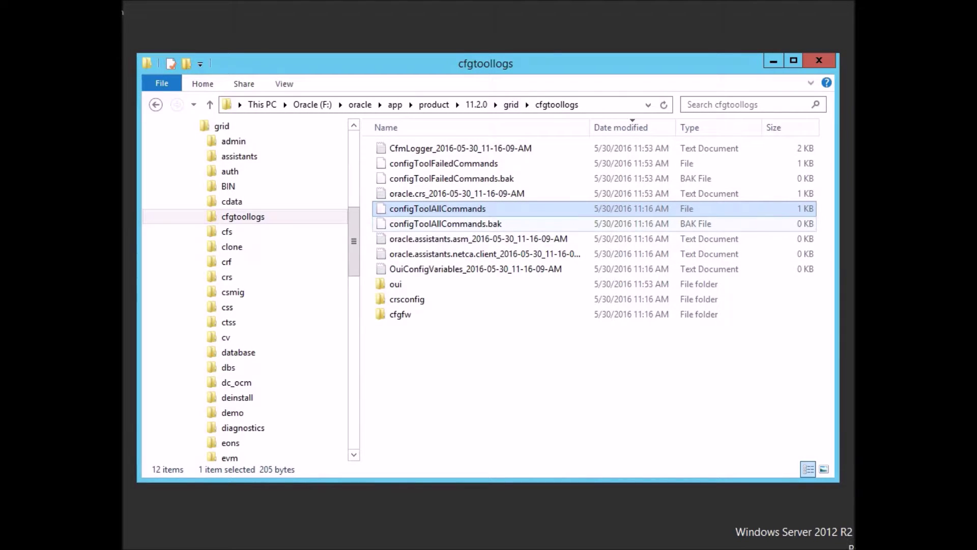
Sort the oui folder by date and page through the installActions log around the failure.
double_click(396, 284)
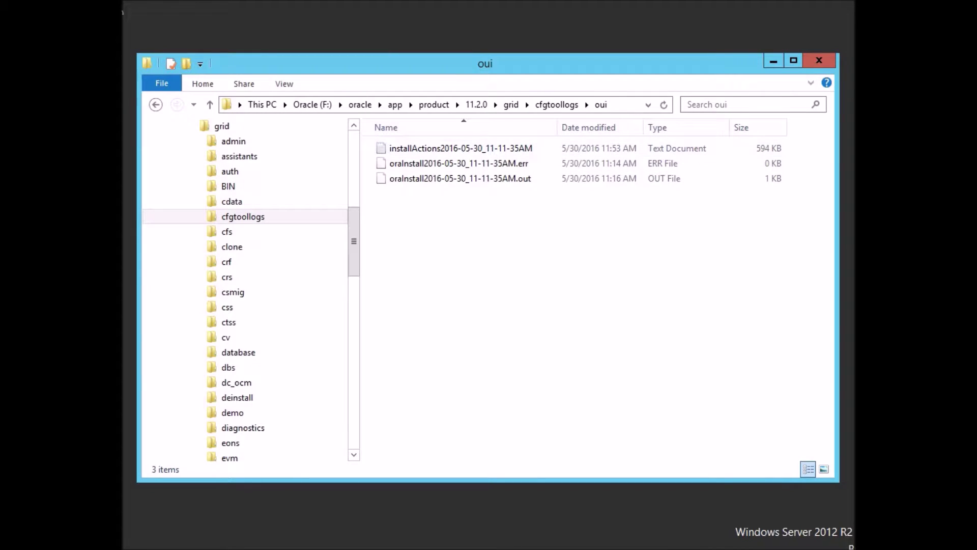
left_click(593, 127)
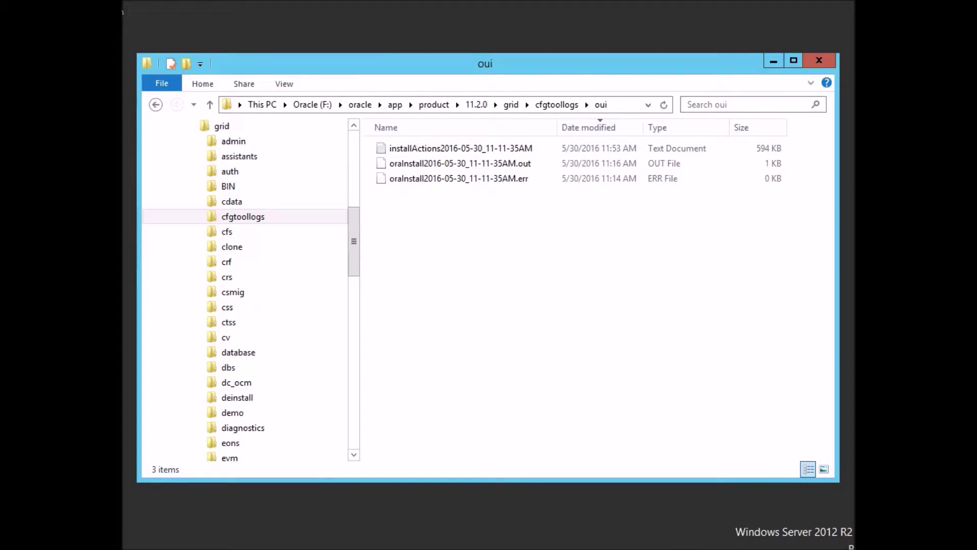
left_click(461, 148)
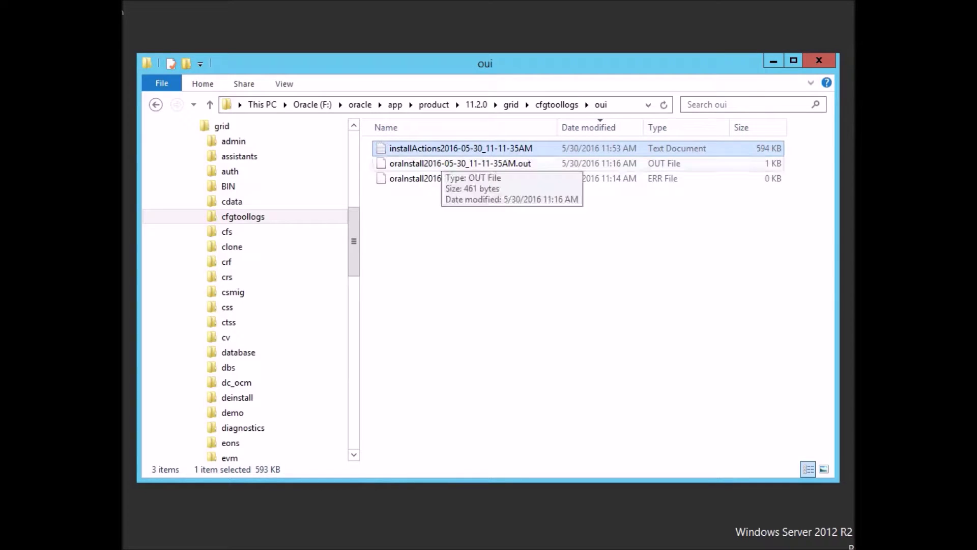
double_click(444, 149)
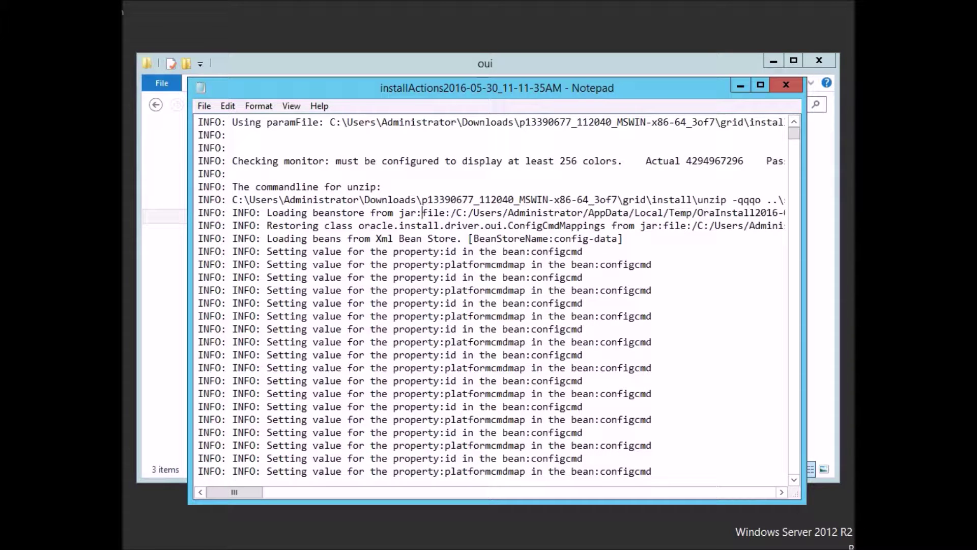
key("ctrl+End")
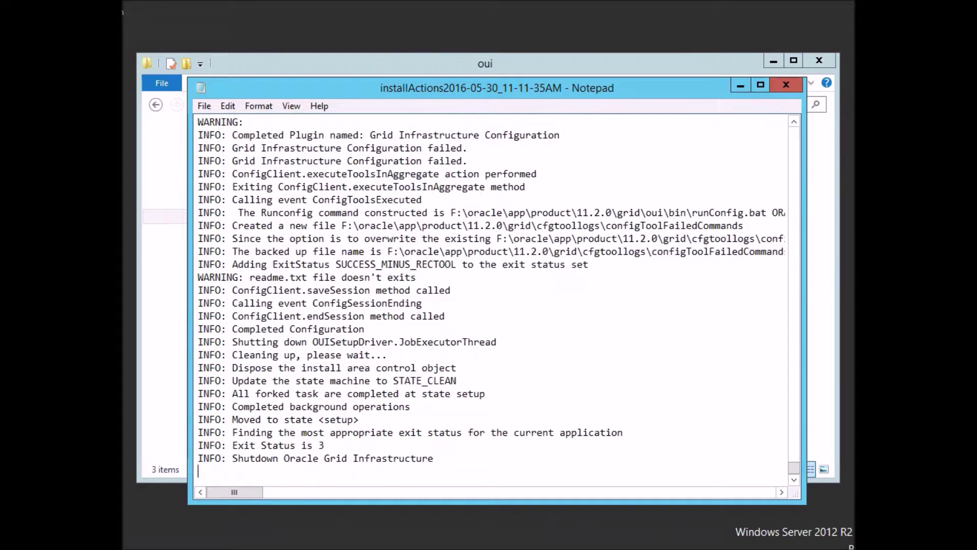
key("Page_Up")
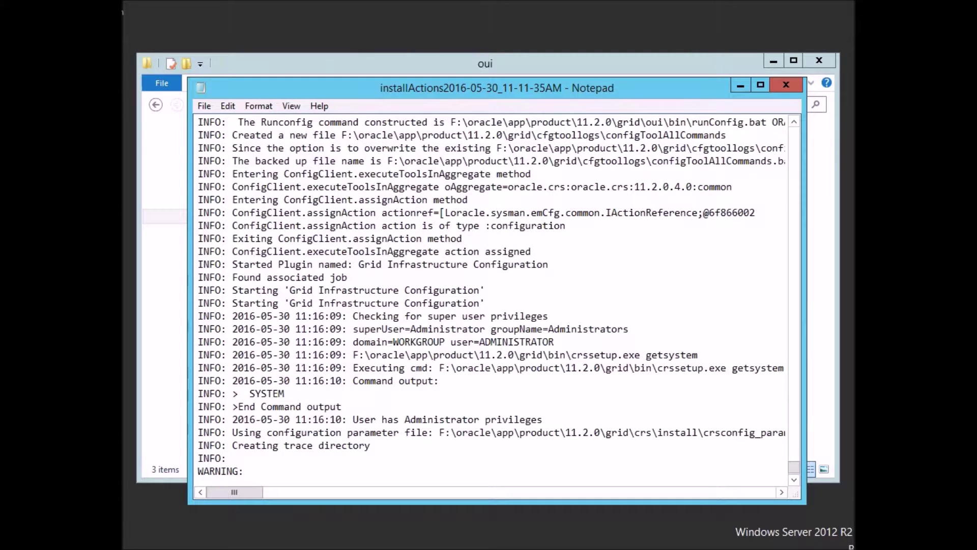
key("Page_Up")
key("Page_Up")
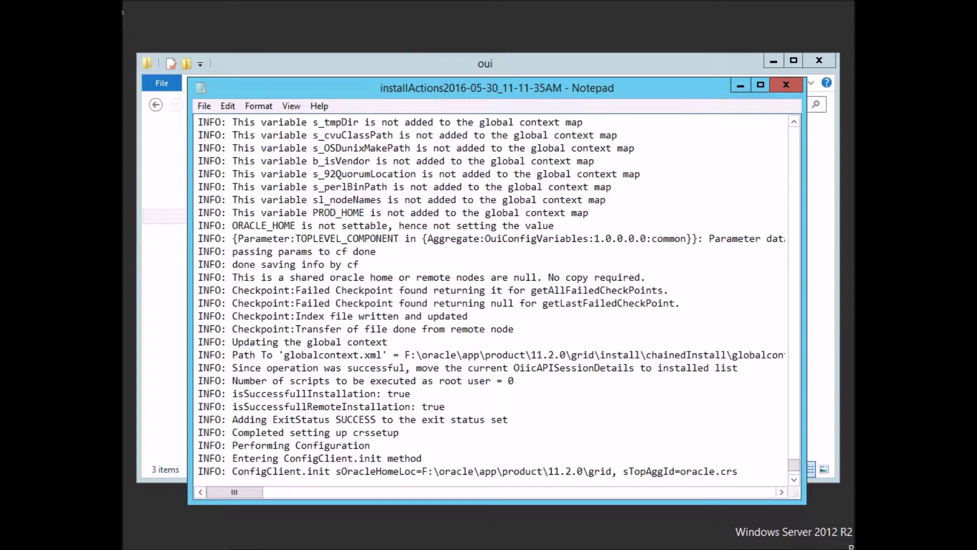
key("Page_Up")
key("Page_Up")
key("Page_Up")
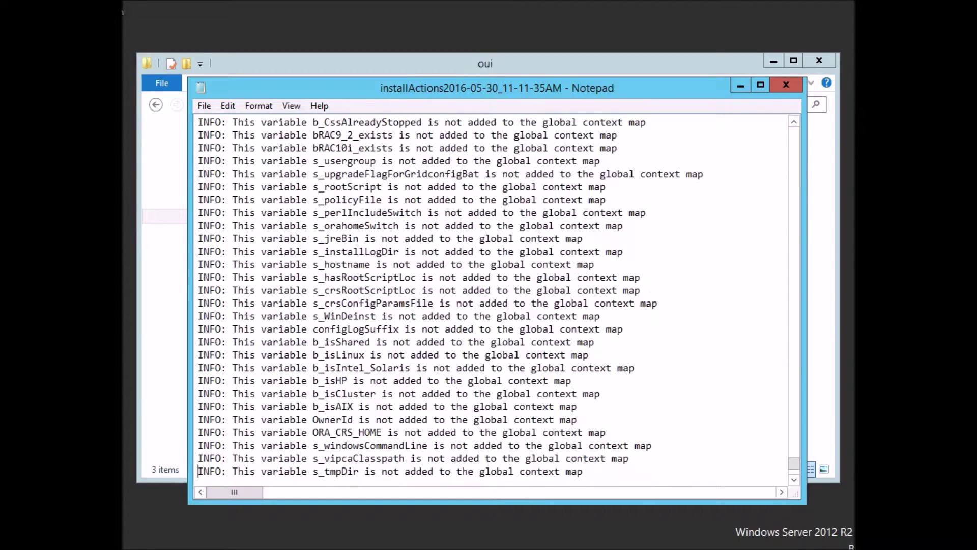
key("Page_Up")
key("Page_Up")
key("Page_Down")
key("Page_Down")
key("Page_Down")
key("Page_Down")
left_click(787, 85)
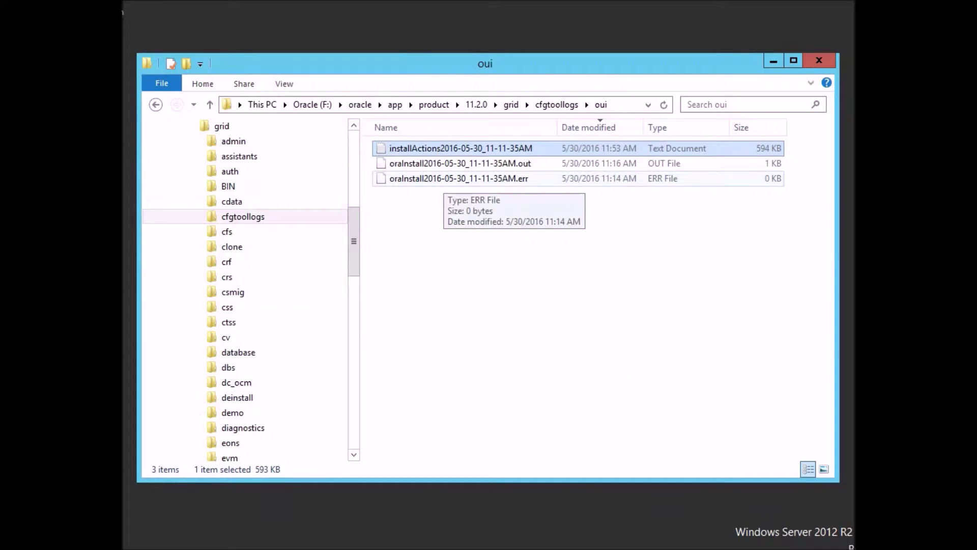
Read the oraInstall .out file in Notepad, then open the crsconfig folder under cfgtoollogs.
double_click(468, 163)
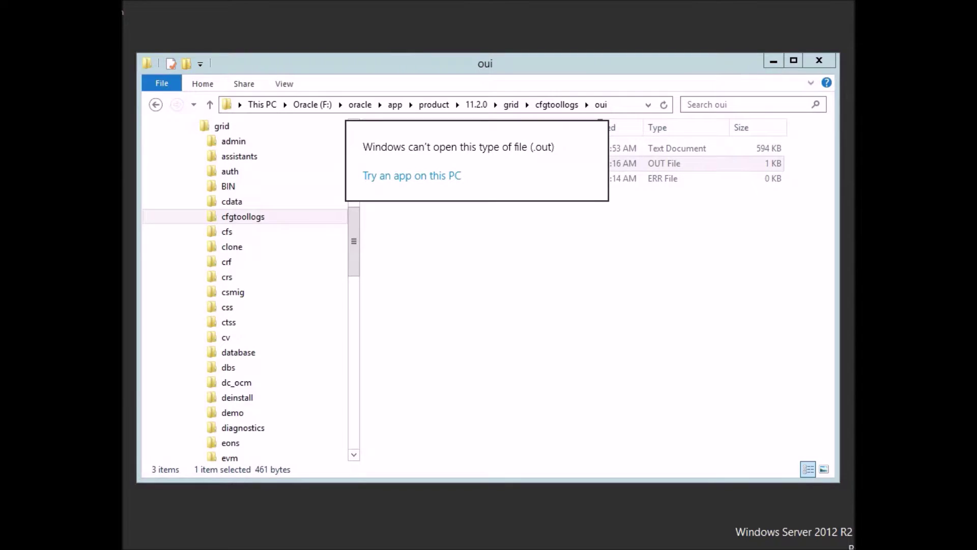
left_click(412, 175)
left_click(416, 268)
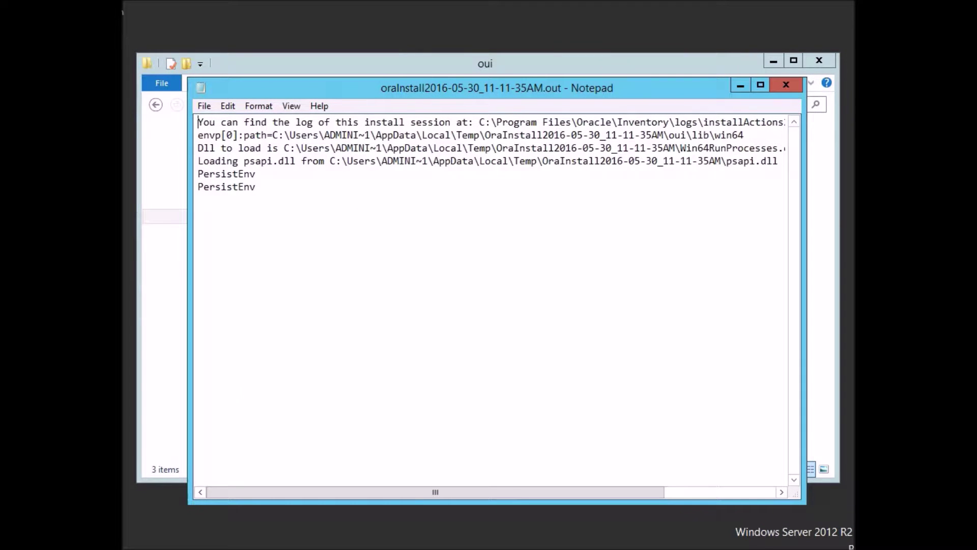
left_click(503, 161)
key("Up")
key("Up")
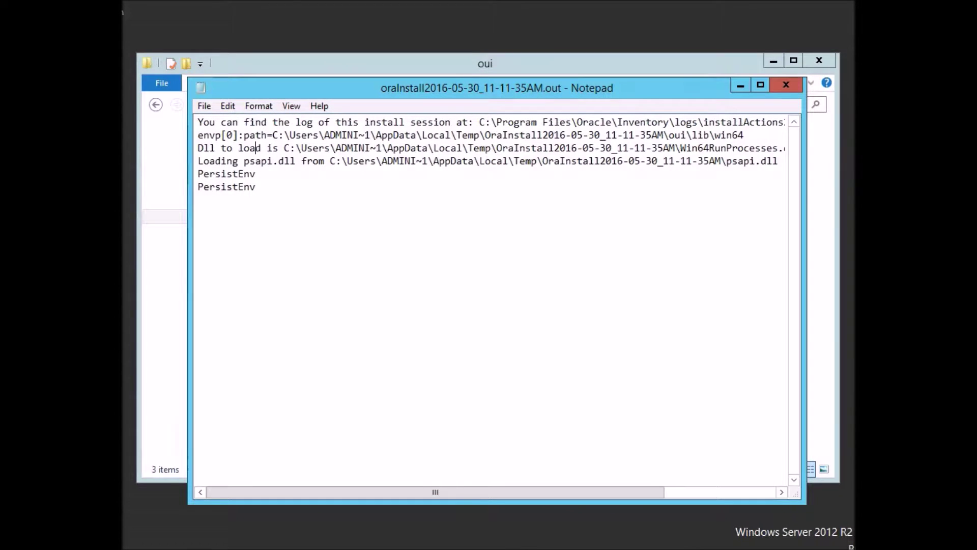
key("End")
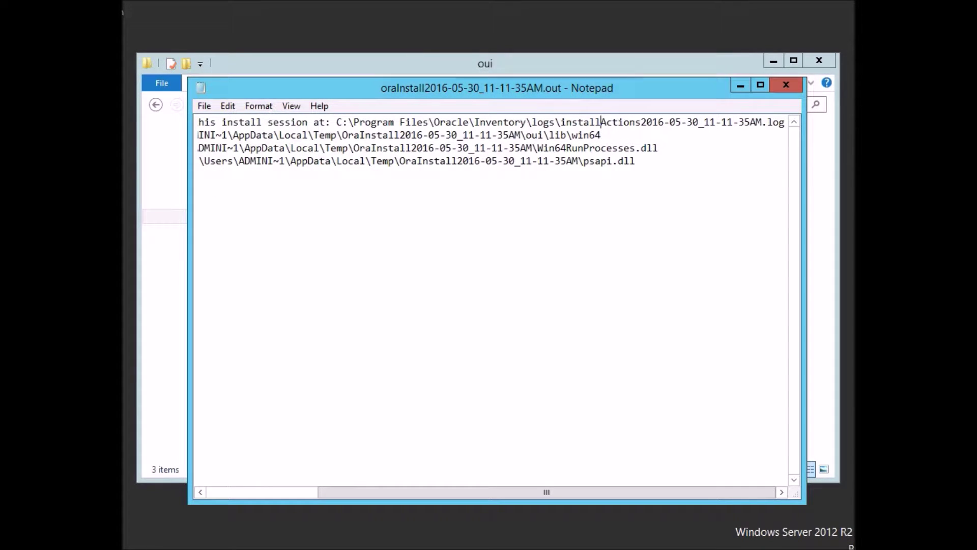
key("ctrl+Home")
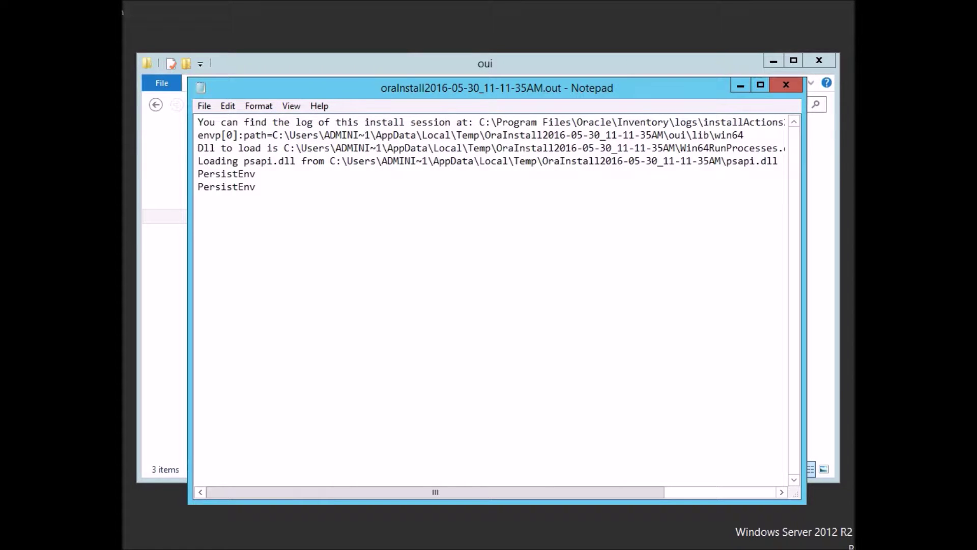
key("alt+F4")
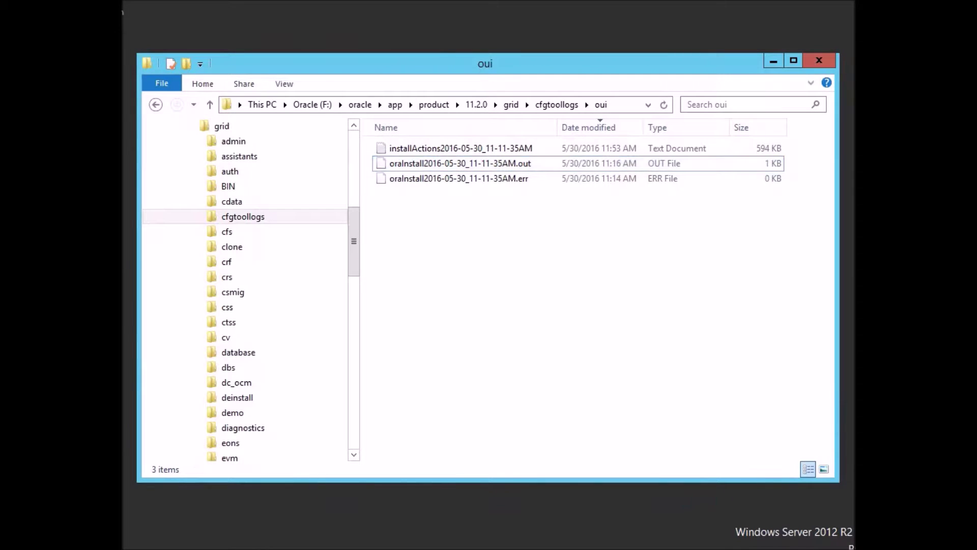
left_click(557, 105)
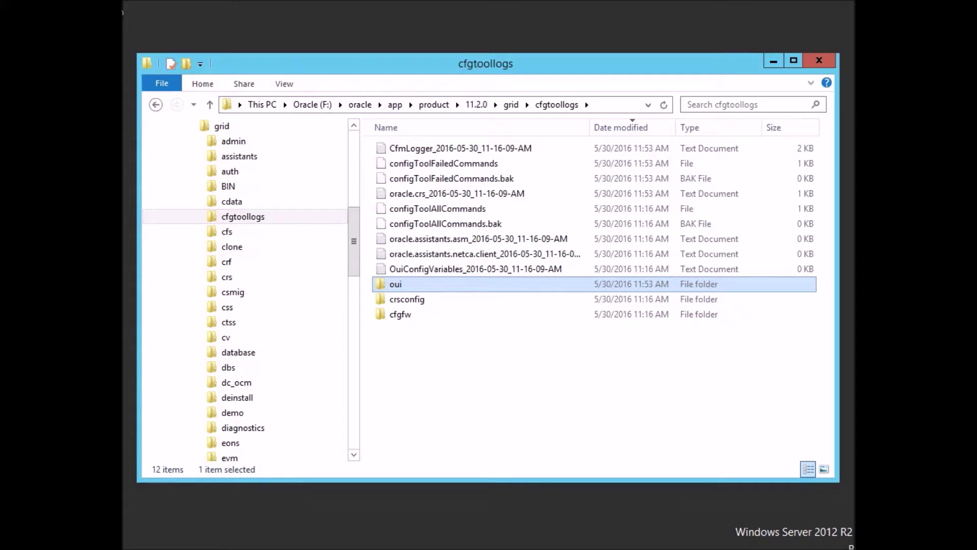
double_click(407, 299)
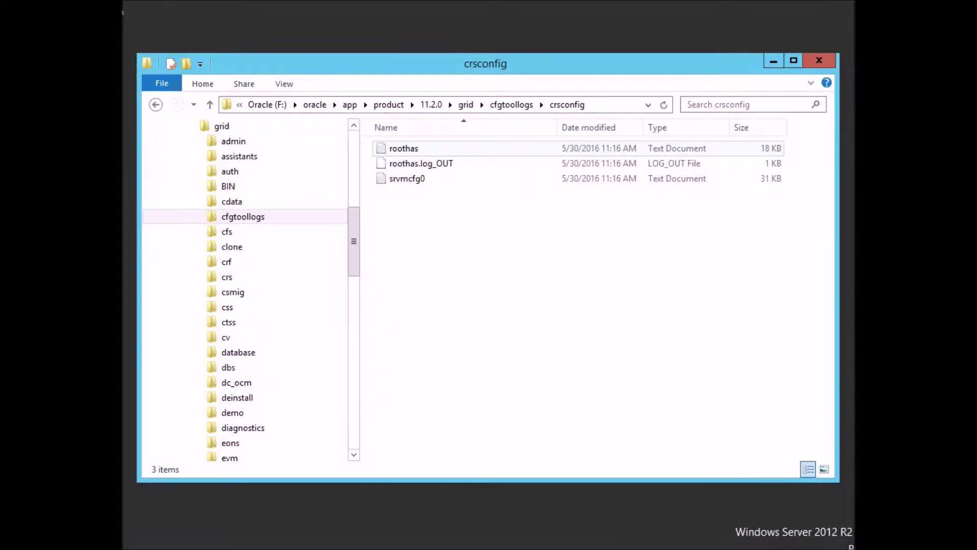
Open the roothas log and scroll through the OKS, ADVM and ACFS driver install errors.
double_click(403, 148)
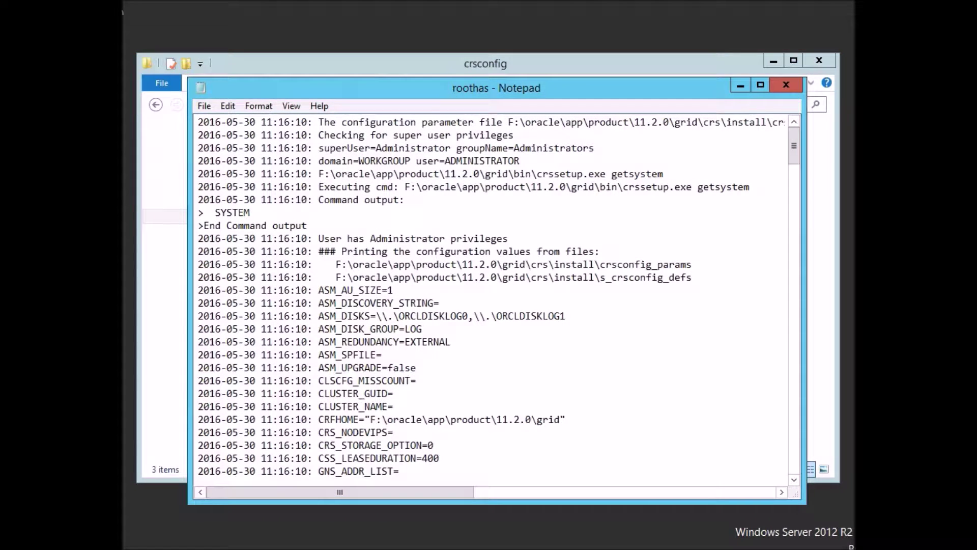
key("ctrl+End")
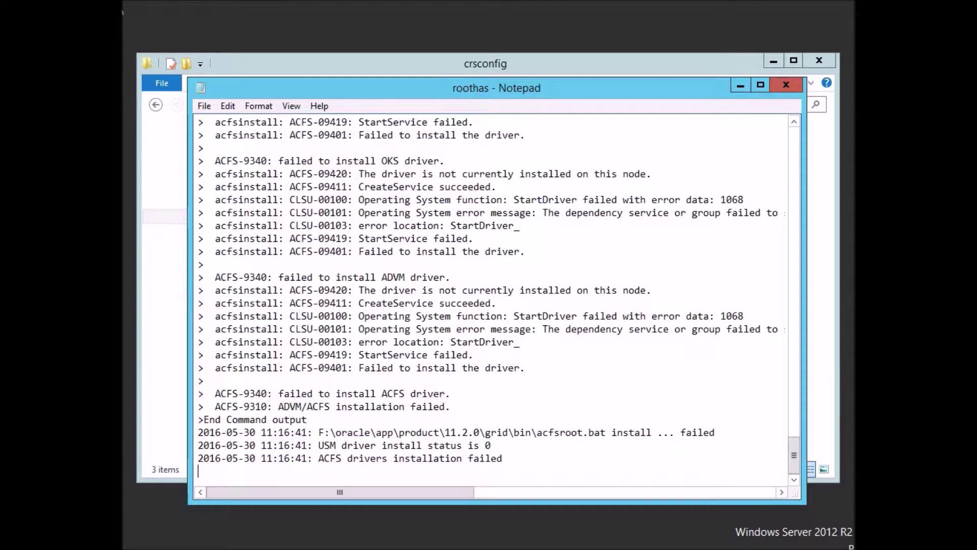
key("Up")
key("Up")
key("Up")
key("shift+Down")
key("Up")
key("Up")
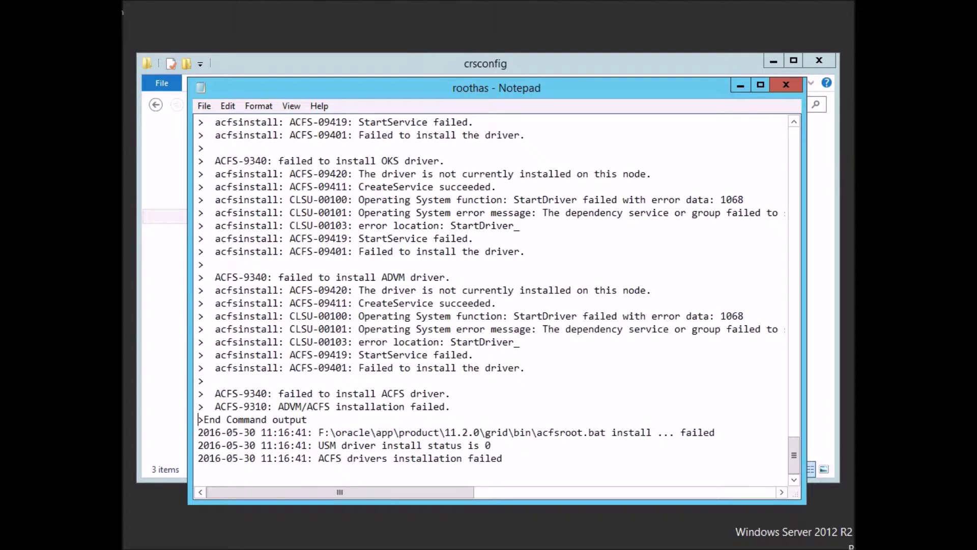
key("Page_Up")
key("Page_Up")
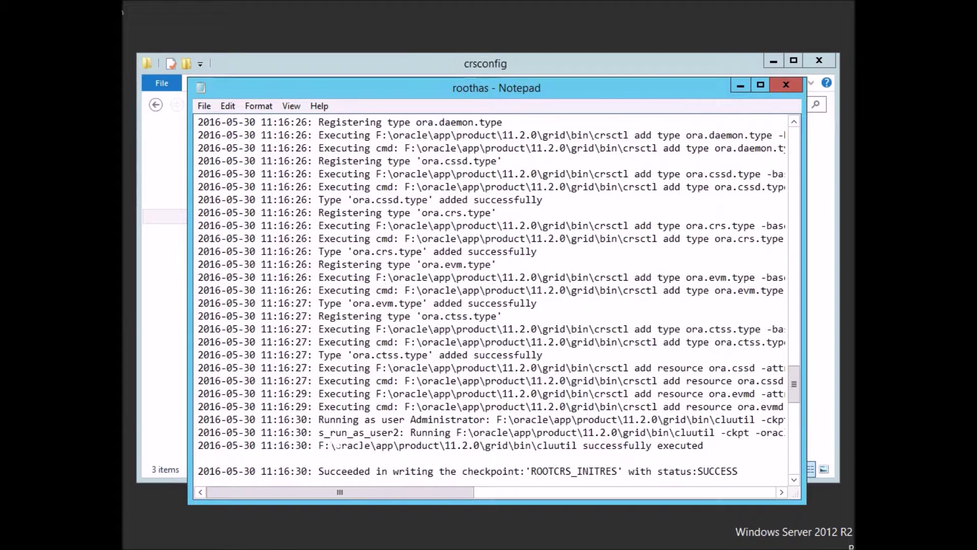
key("Down")
key("Down")
key("Down")
key("Down")
key("Down")
key("Down")
key("Down")
key("Down")
key("Down")
key("Down")
key("Down")
key("Down")
key("Down")
key("Down")
key("Down")
key("Down")
key("Down")
key("Down")
key("Down")
key("Down")
key("Down")
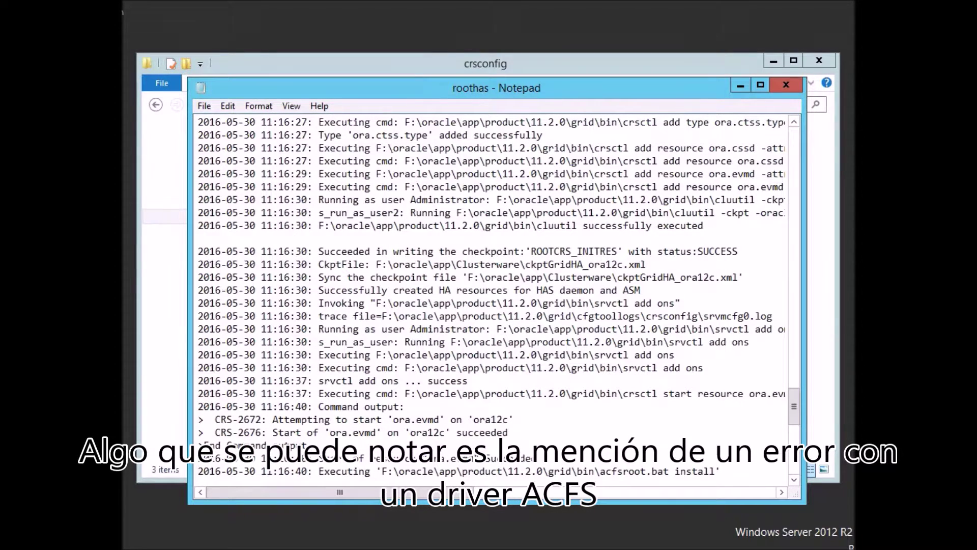
key("Down")
key("Down")
key("Down")
key("Down")
key("Down")
key("Down")
key("Down")
key("Down")
key("Down")
key("Down")
key("Down")
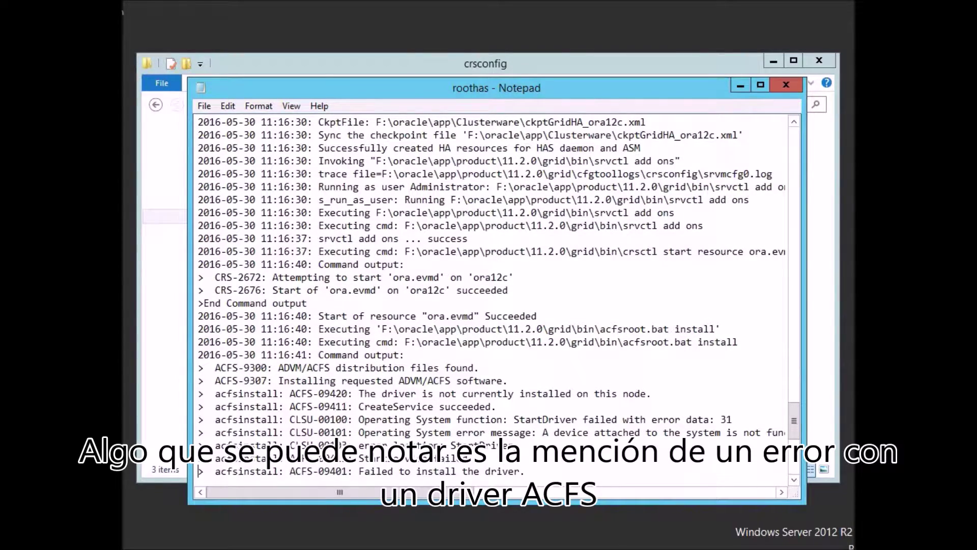
key("Down")
key("Down")
key("Down")
key("Down")
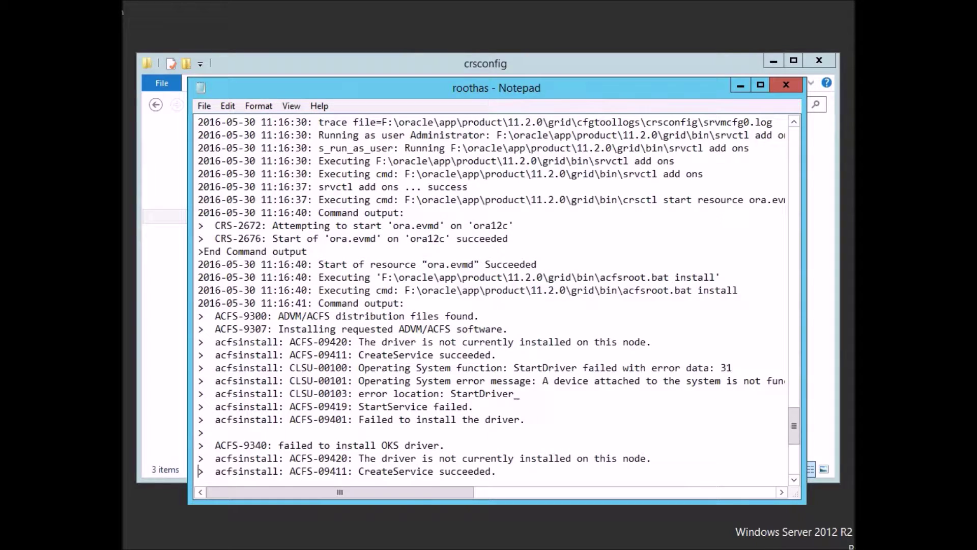
key("Down")
key("Down")
key("Down")
key("Down")
key("Down")
key("Down")
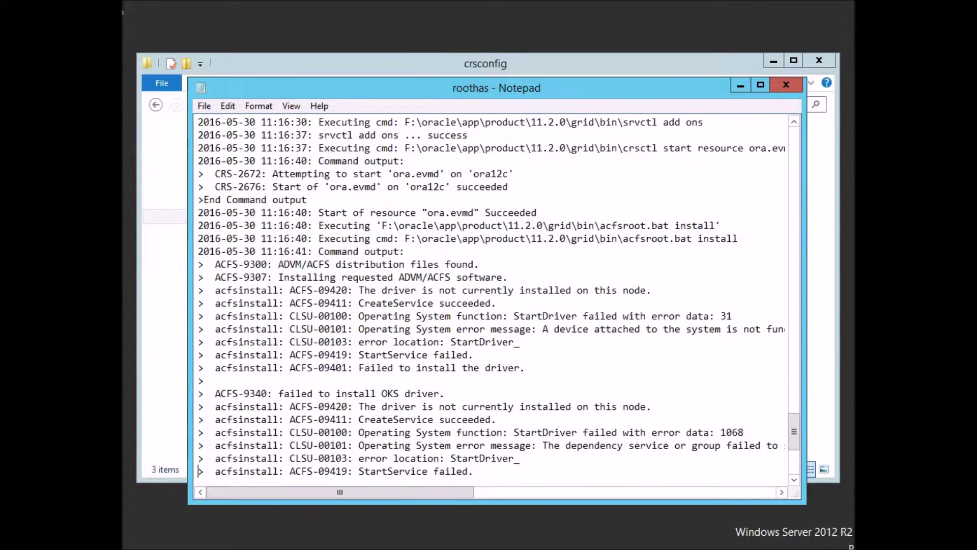
key("Down")
key("Down")
key("Down")
key("Down")
key("Down")
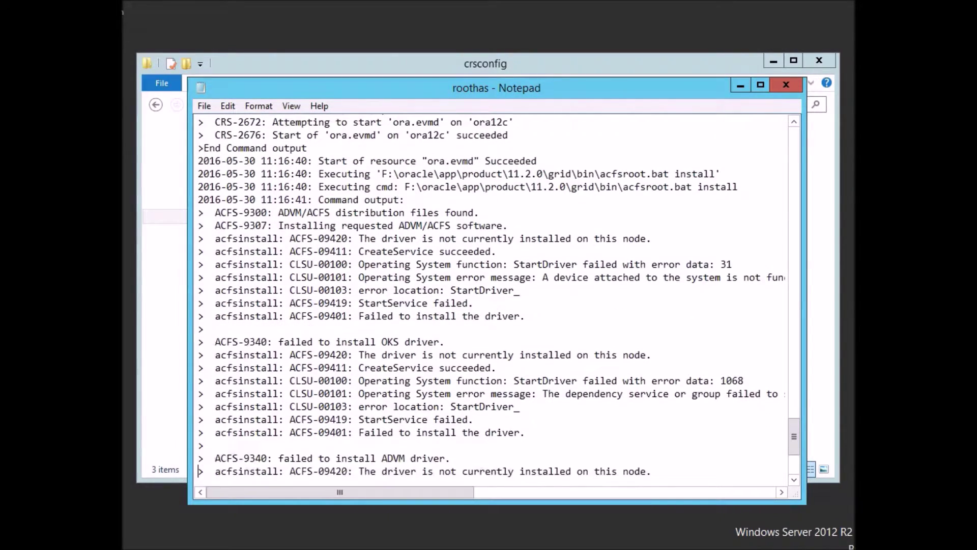
key("Down")
key("Down")
key("Down")
key("Down")
key("Down")
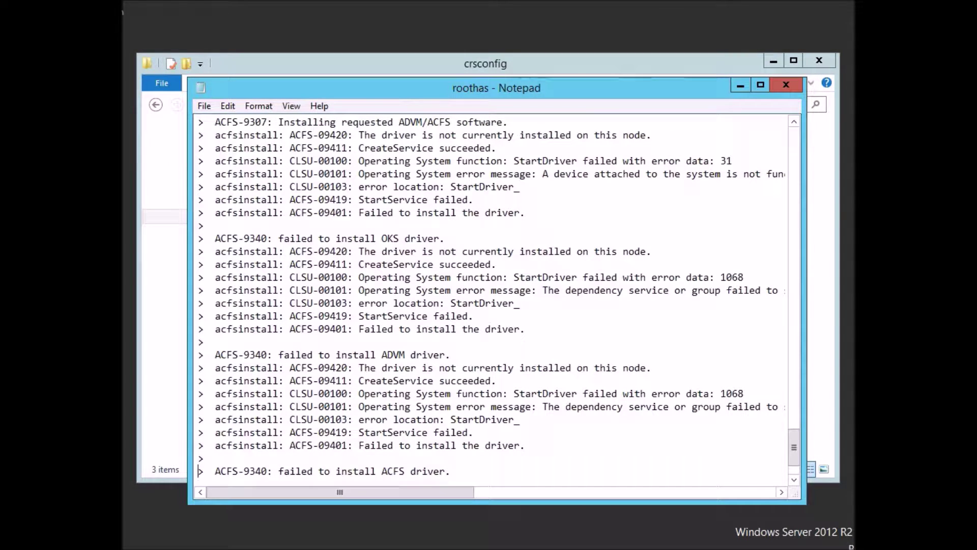
Highlight the ACFS-9340 error code, then close the roothas log.
double_click(290, 135)
left_click_drag(290, 135, 356, 135)
left_click(336, 136)
left_click_drag(290, 135, 348, 135)
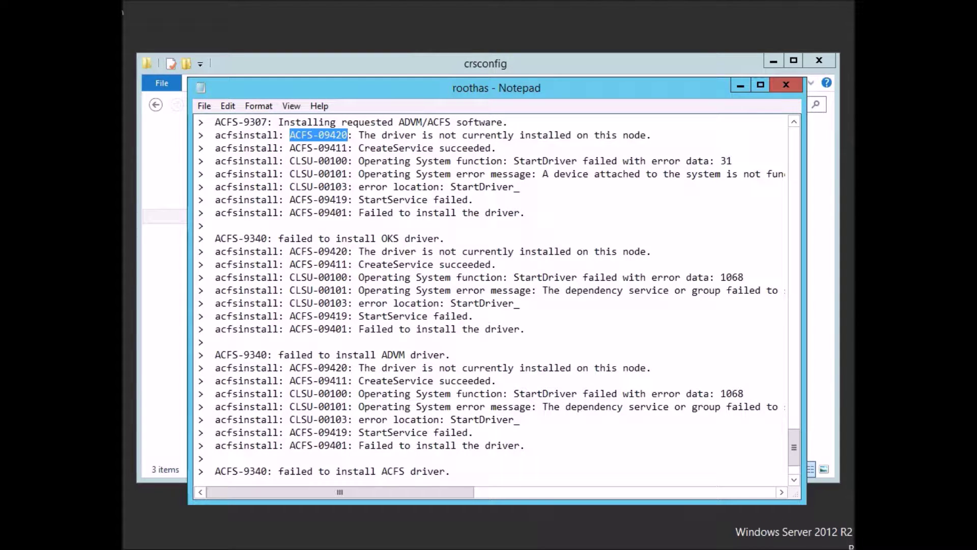
left_click(785, 84)
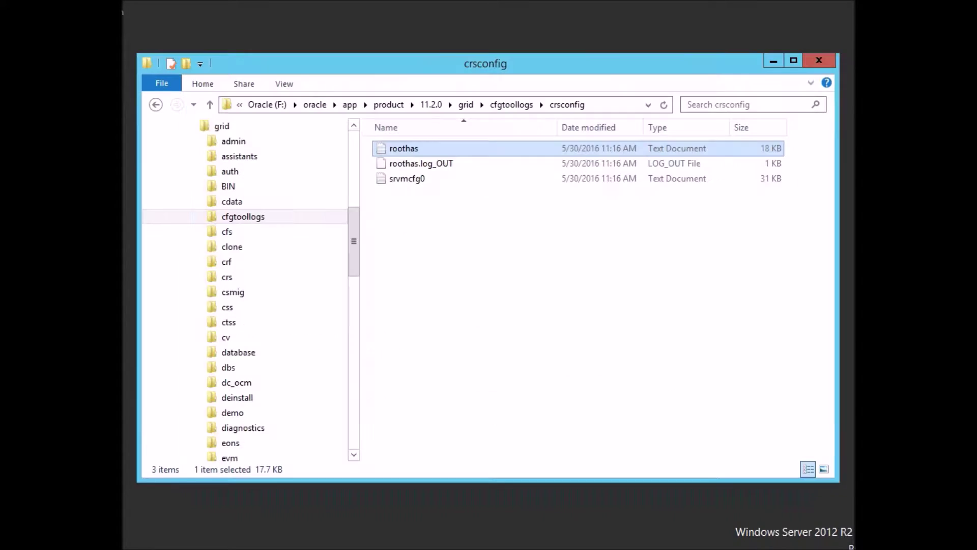
Collapse the app folder and open Downloads > p13390677_112040_MSWIN-x86-64_3of7 > grid.
left_click(489, 254)
left_click_drag(354, 244, 354, 178)
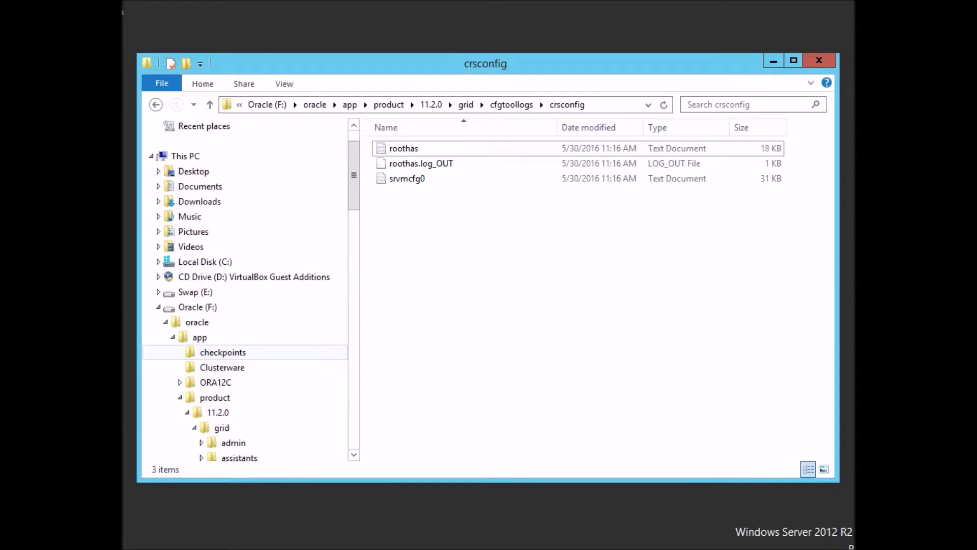
left_click(173, 338)
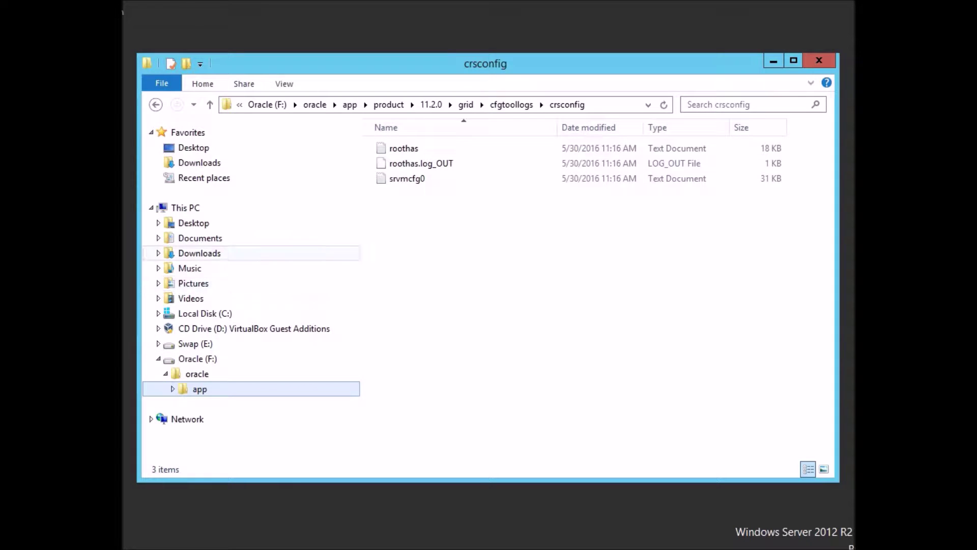
left_click(200, 238)
left_click(199, 253)
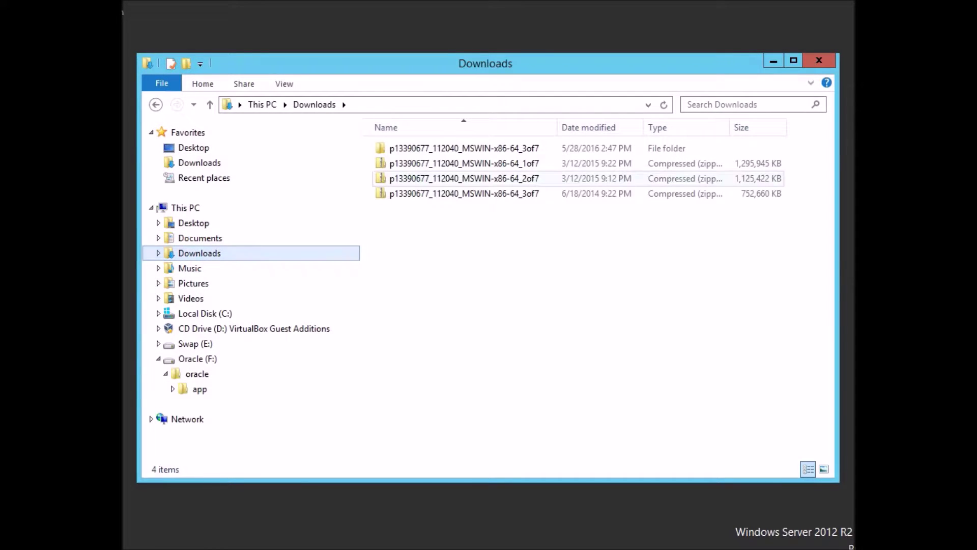
double_click(458, 148)
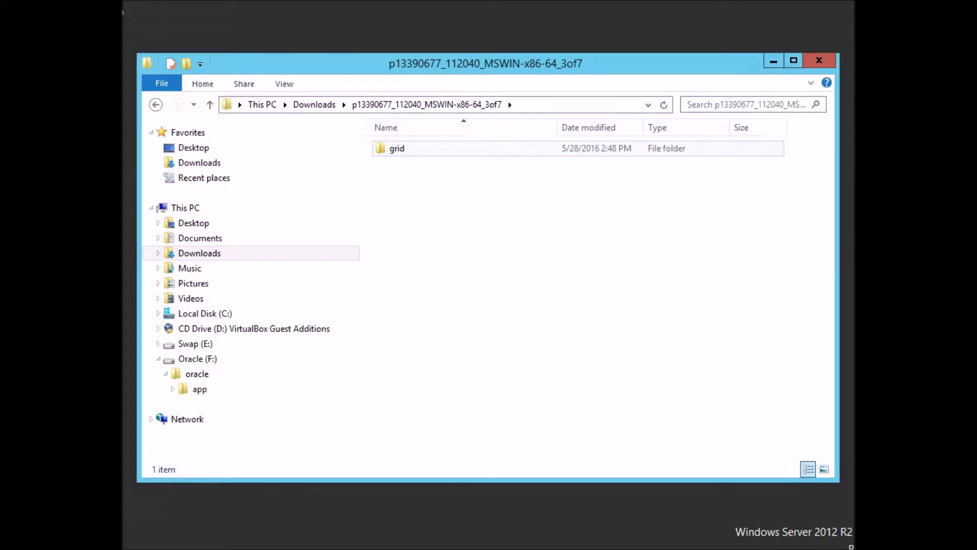
double_click(402, 148)
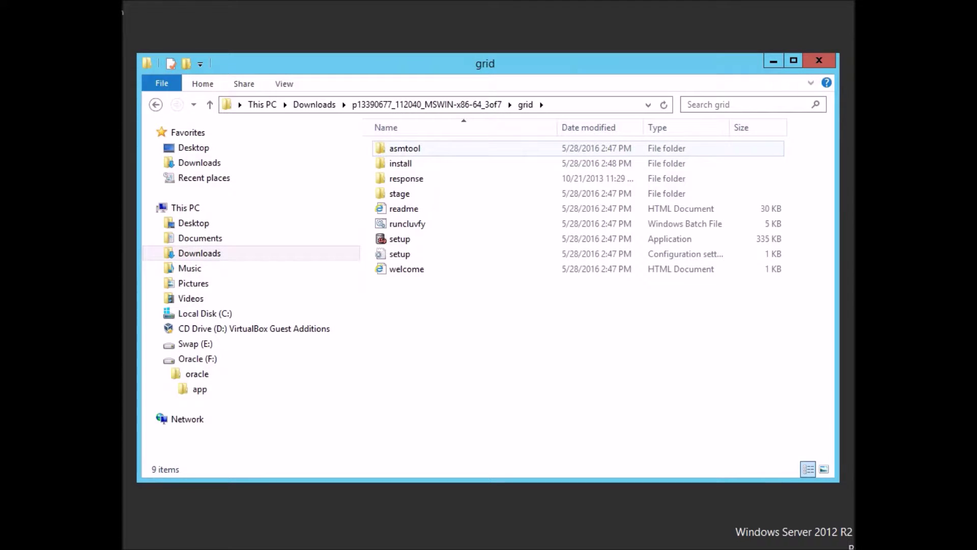
Look inside the grid installer's asmtool, install and install\resource folders.
double_click(404, 149)
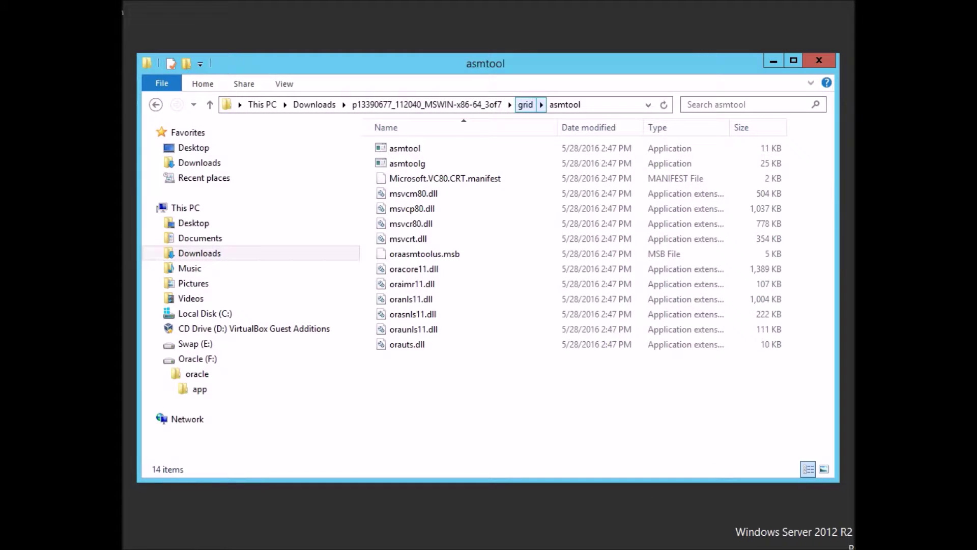
left_click(525, 104)
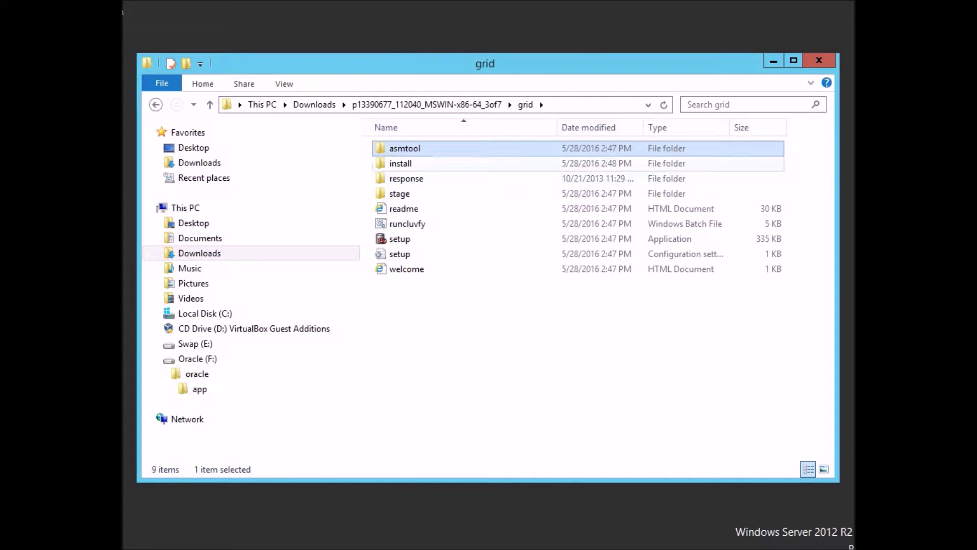
double_click(400, 164)
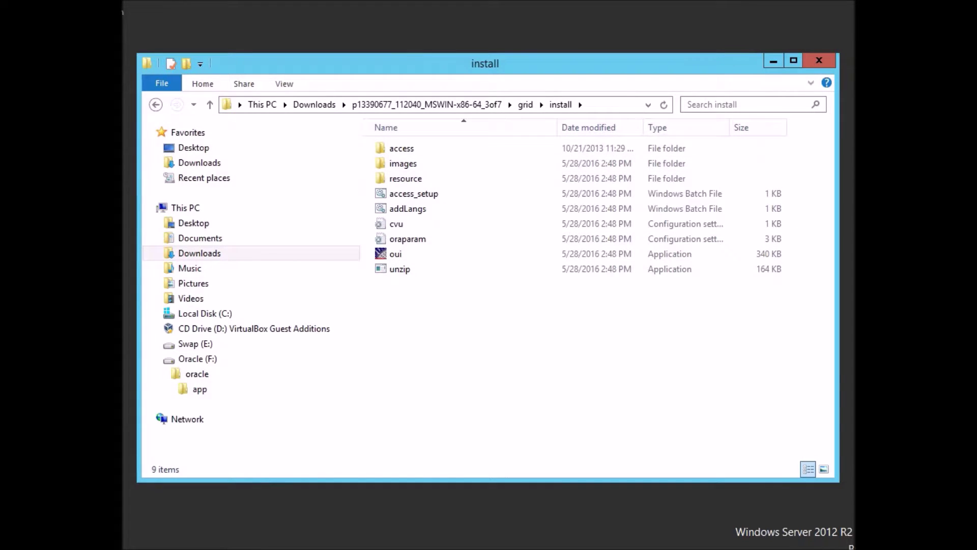
double_click(406, 178)
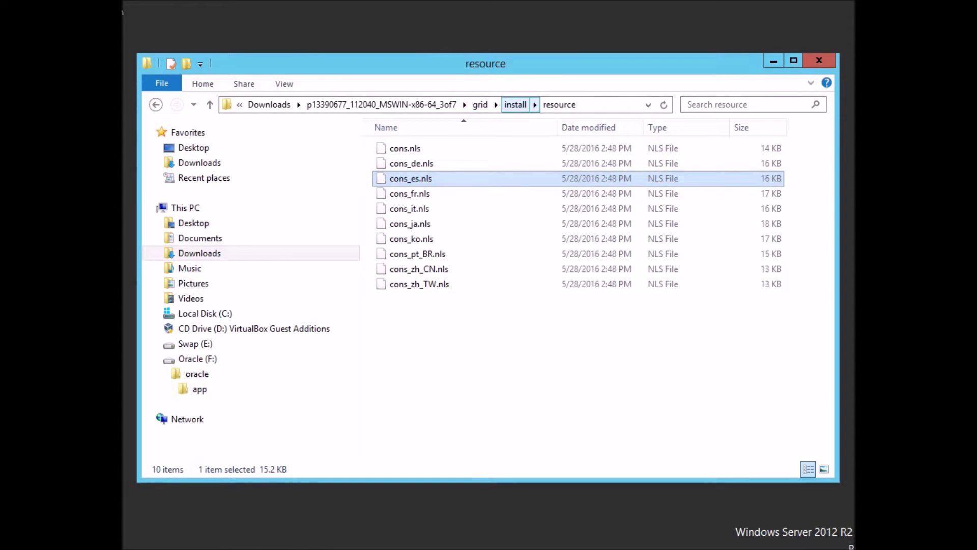
left_click(515, 105)
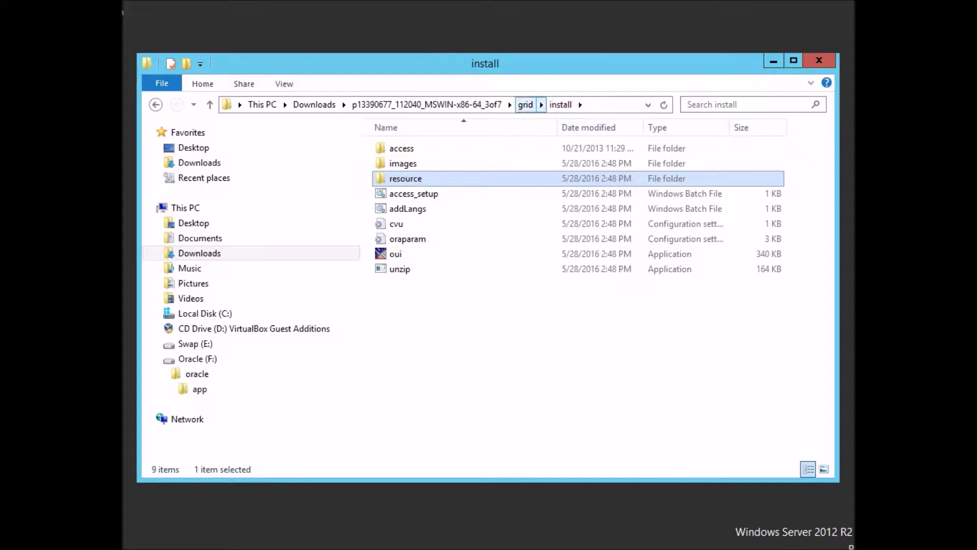
left_click(525, 105)
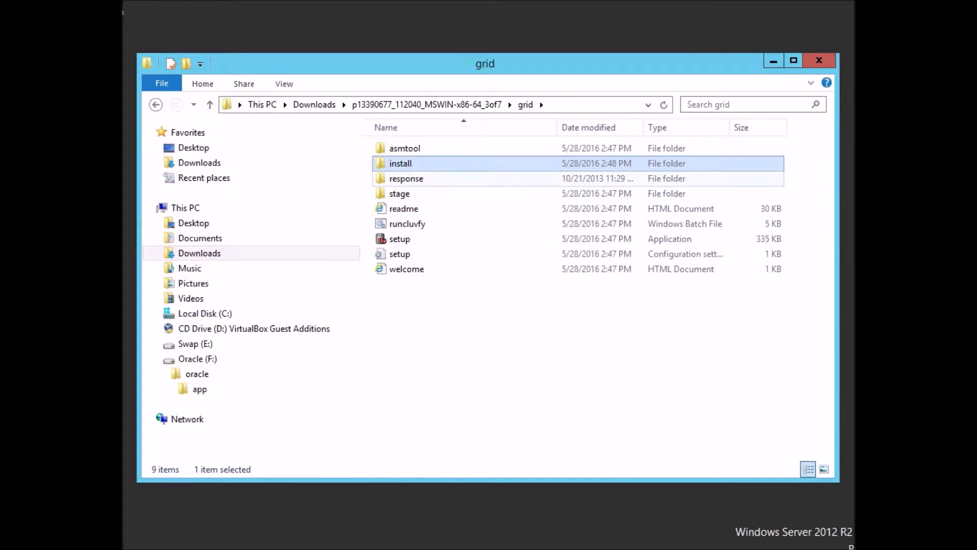
Browse the stage folder's contents, then return to the 3of7 download folder.
double_click(400, 193)
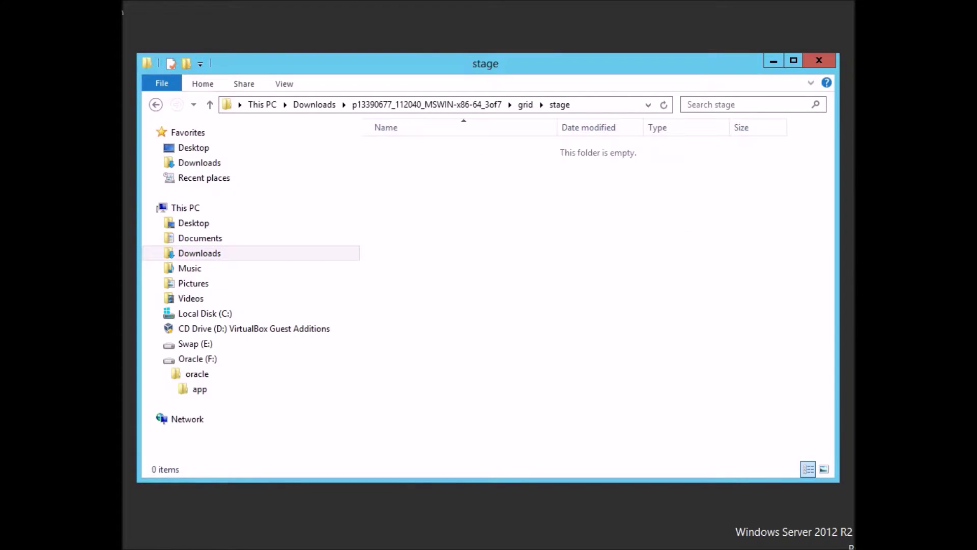
left_click(396, 194)
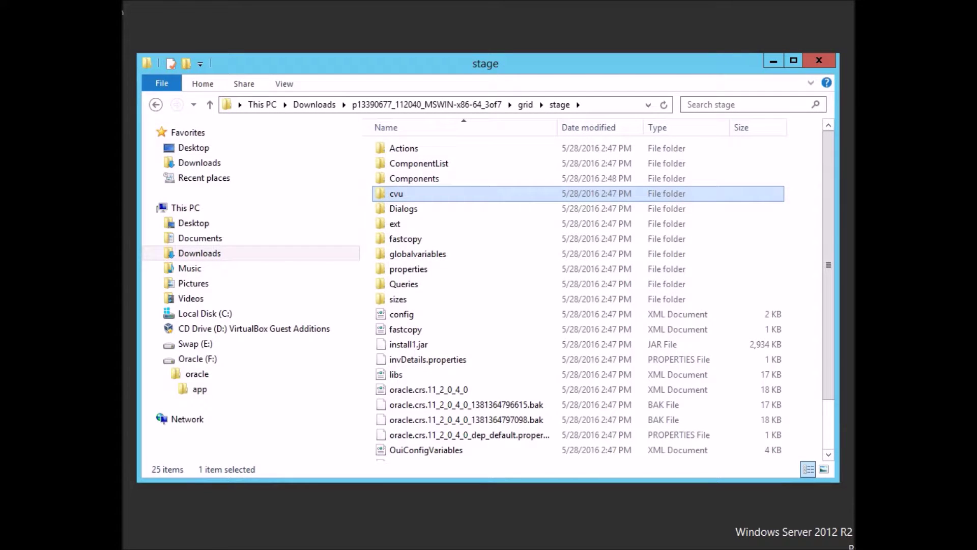
key("Down")
key("Down")
key("Down")
key("Down")
key("Down")
key("Down")
key("Down")
key("Down")
key("Down")
key("Down")
key("Down")
key("Down")
key("Down")
key("Down")
key("Down")
key("Down")
key("Down")
key("Down")
key("Down")
key("Down")
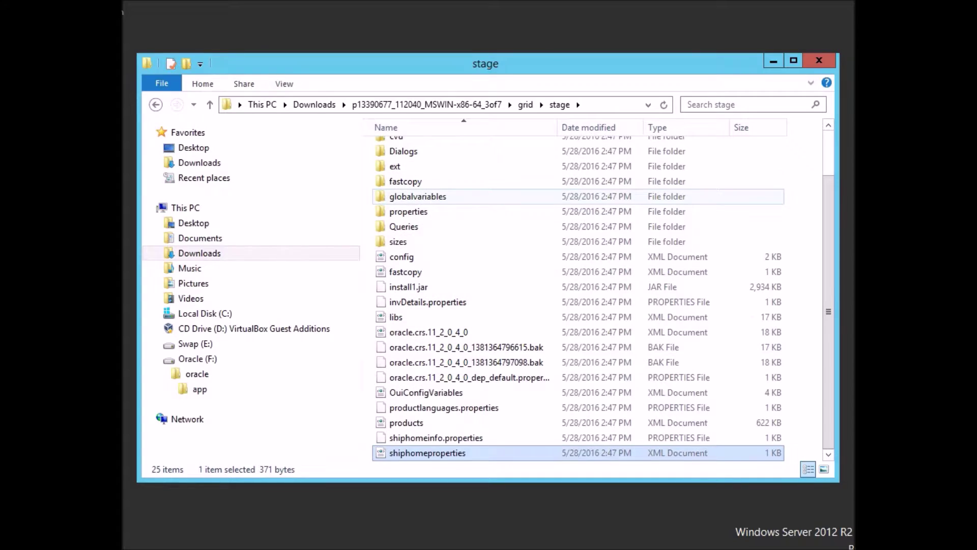
key("Up")
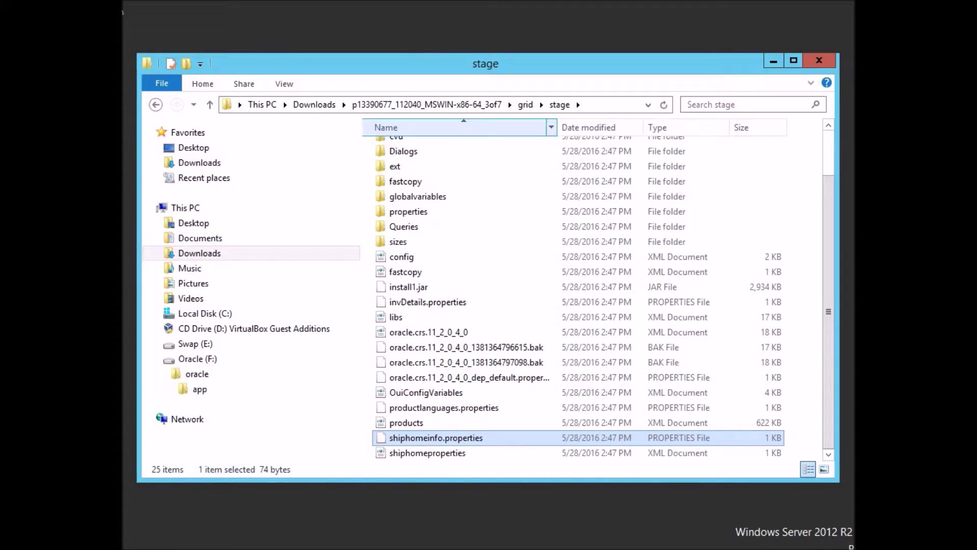
left_click(427, 104)
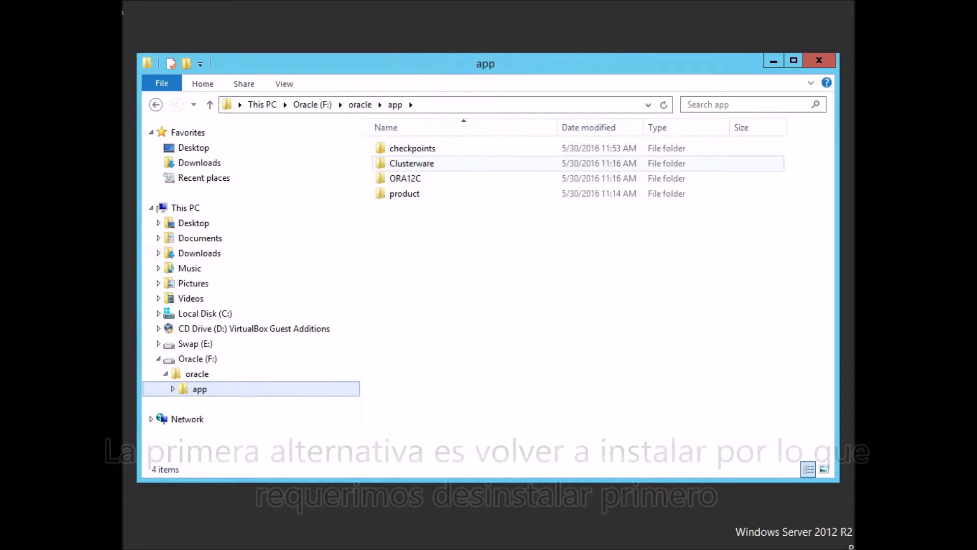
Navigate from app into product\11.2.0\grid and open its deinstall folder.
double_click(405, 179)
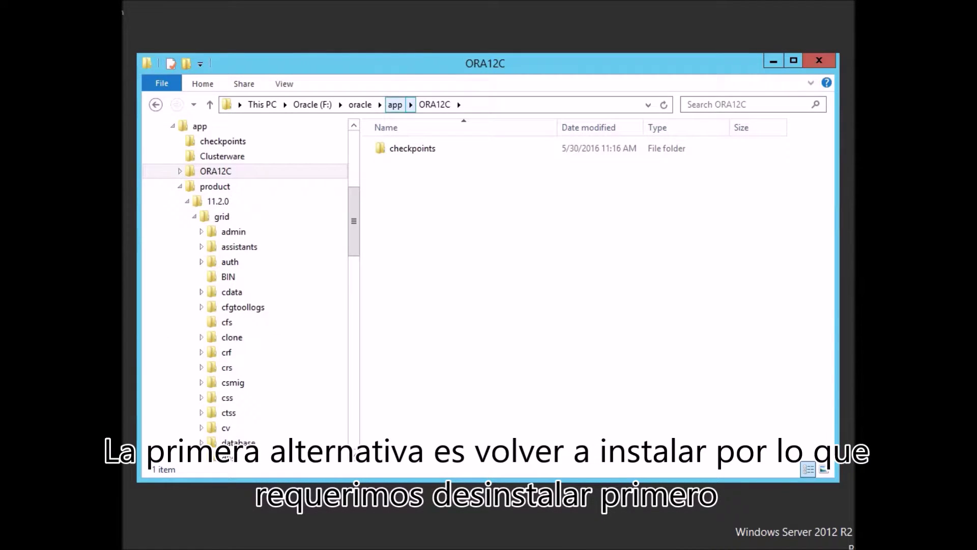
left_click(395, 105)
double_click(404, 194)
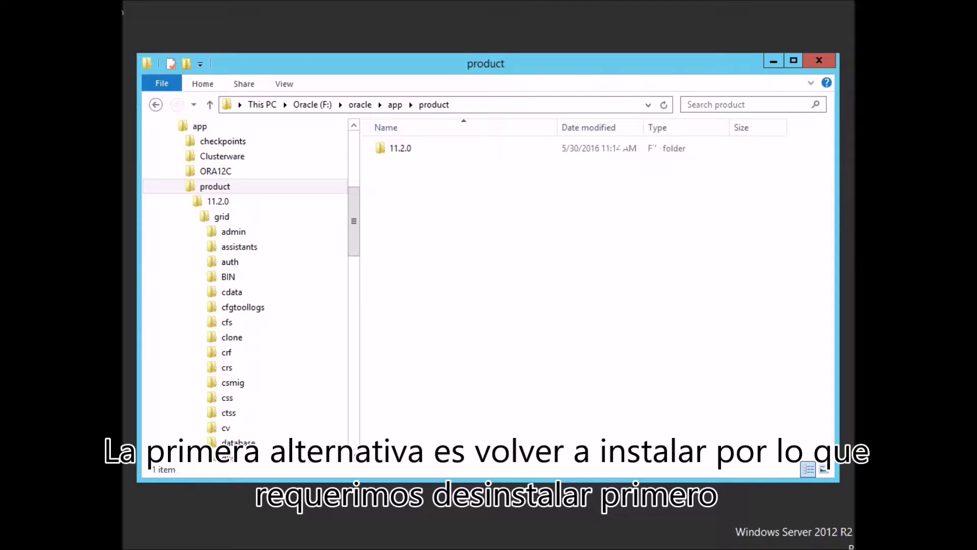
double_click(400, 148)
double_click(400, 148)
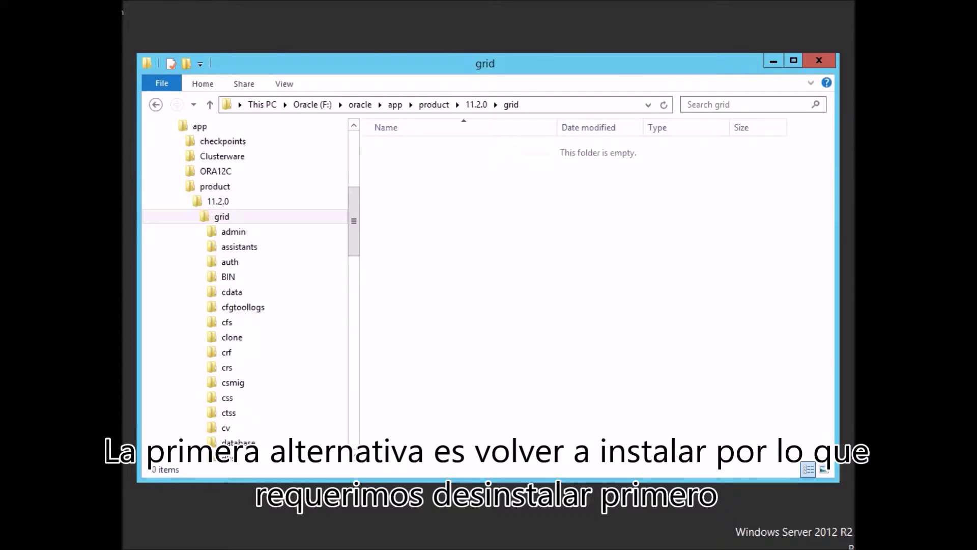
left_click(401, 299)
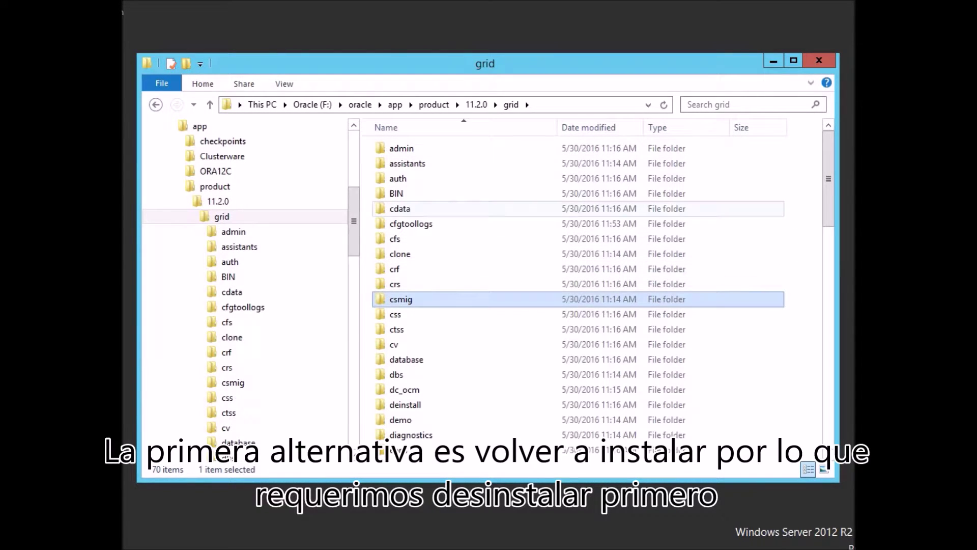
left_click(396, 194)
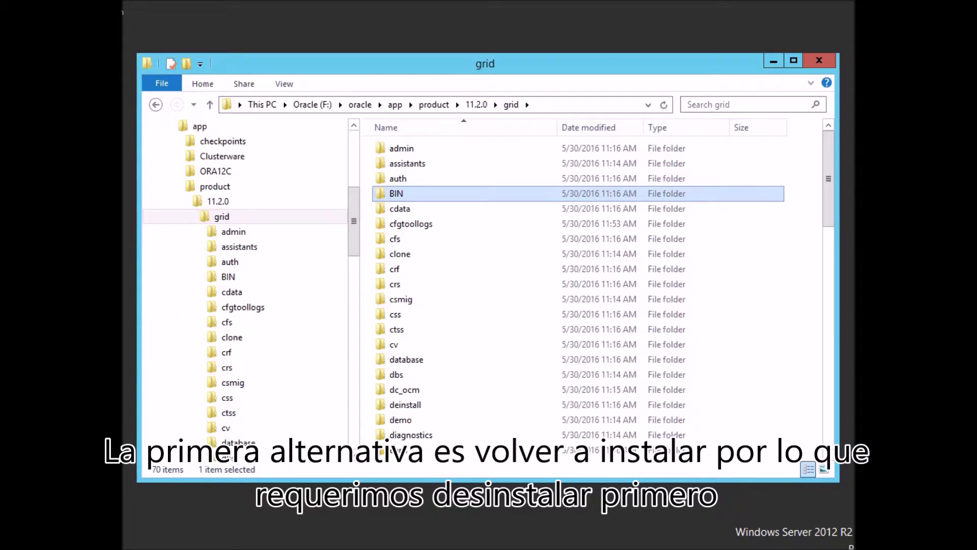
type("de")
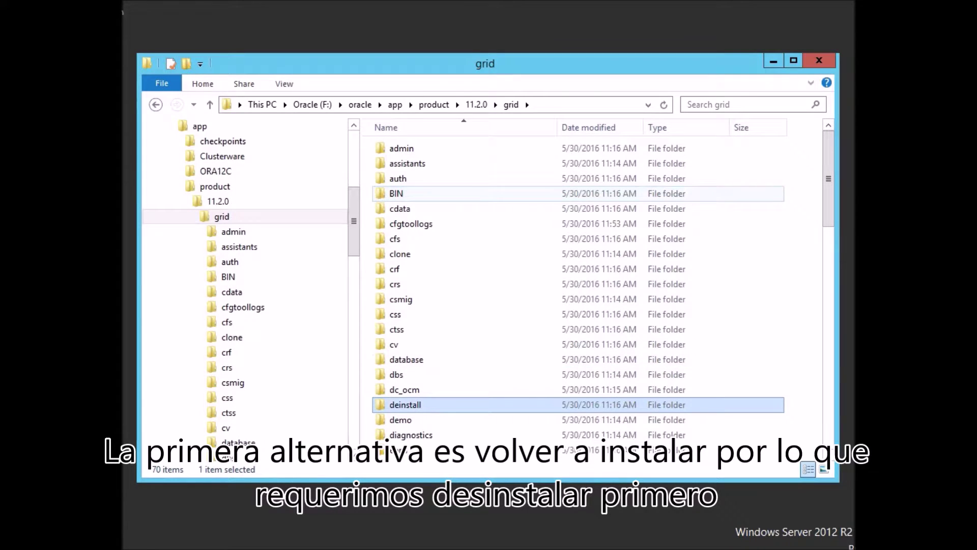
key("Return")
Run deinstall.bat, confirm ASM was configured, leave diagnostic destination and diskstring empty, and proceed.
double_click(405, 224)
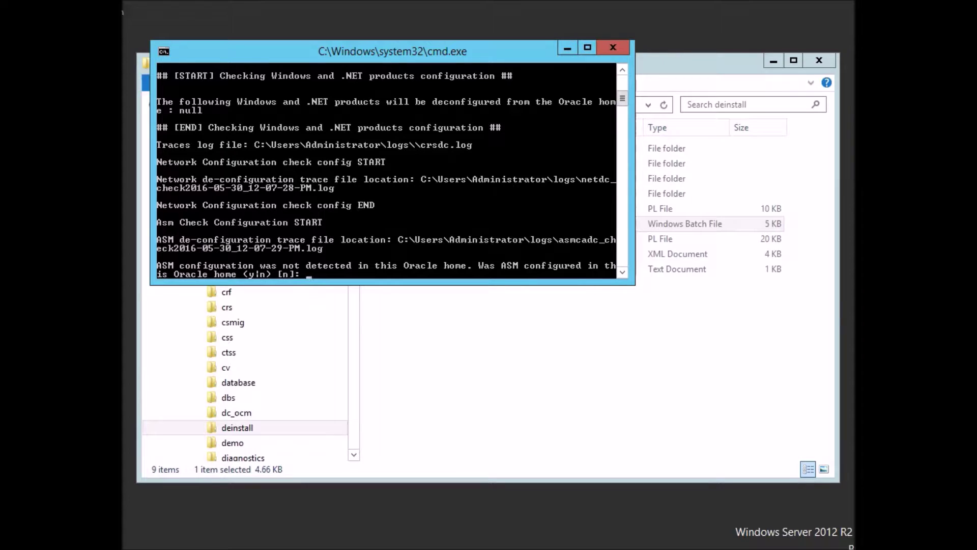
type("y")
key("Return")
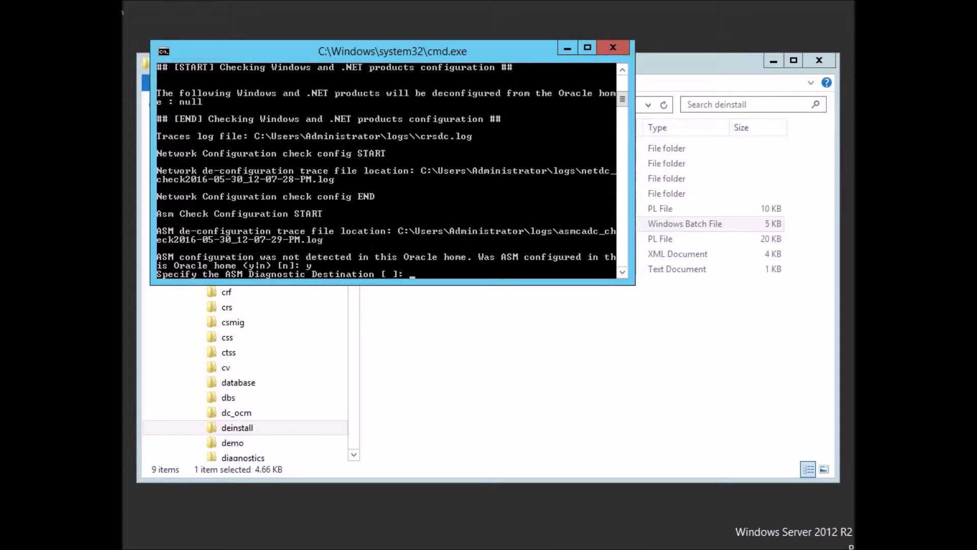
key("Return")
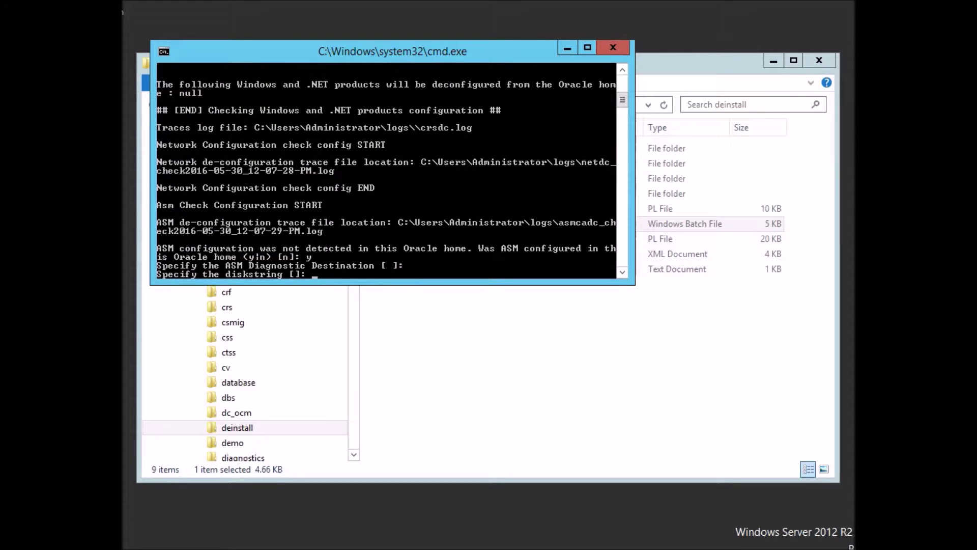
key("Return")
key("Return")
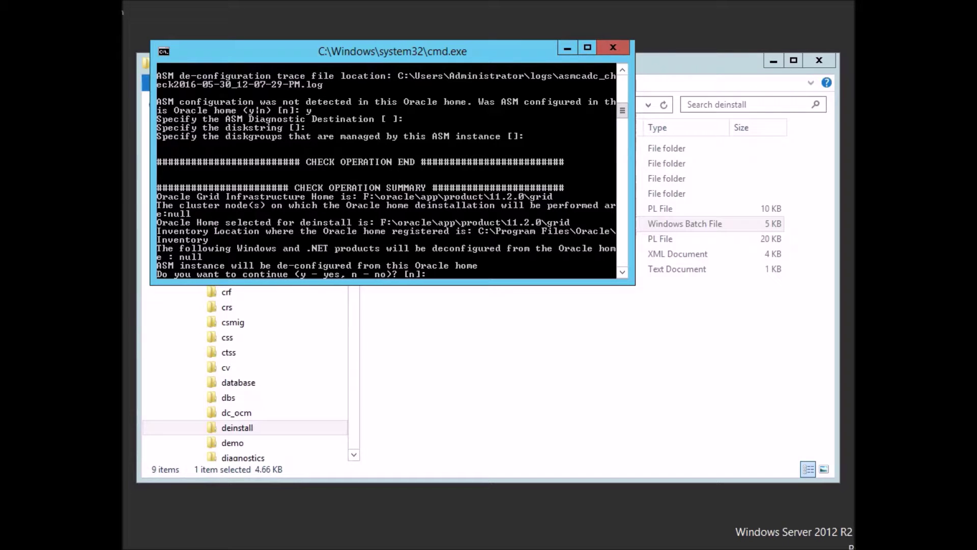
type("y")
key("Return")
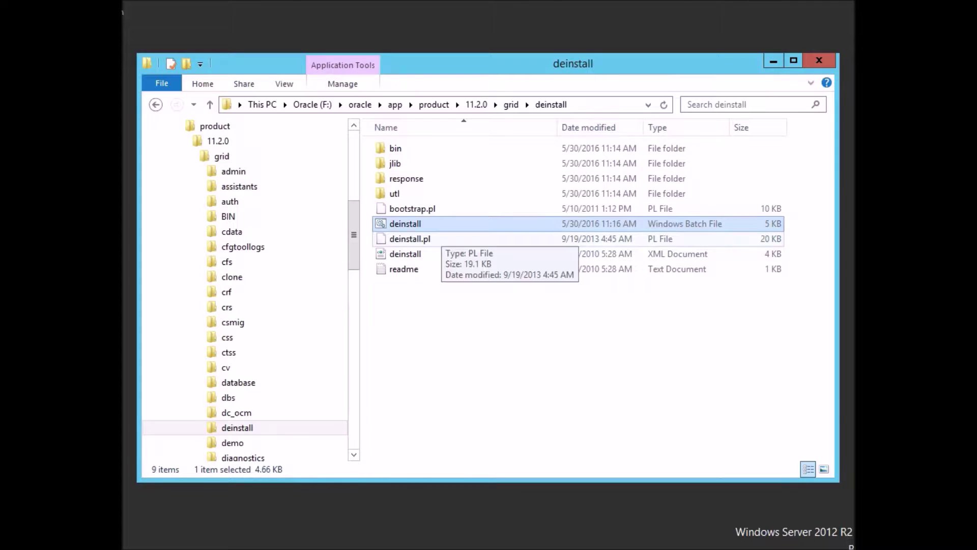
Rerun deinstall.bat with ASM confirmed, empty diagnostic destination, and continue the deinstall.
double_click(405, 224)
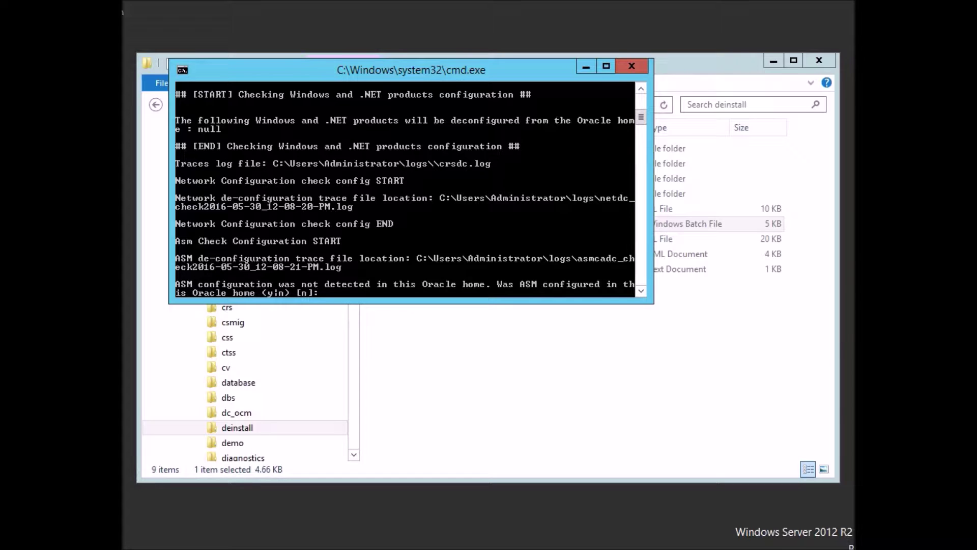
type("y")
key("Return")
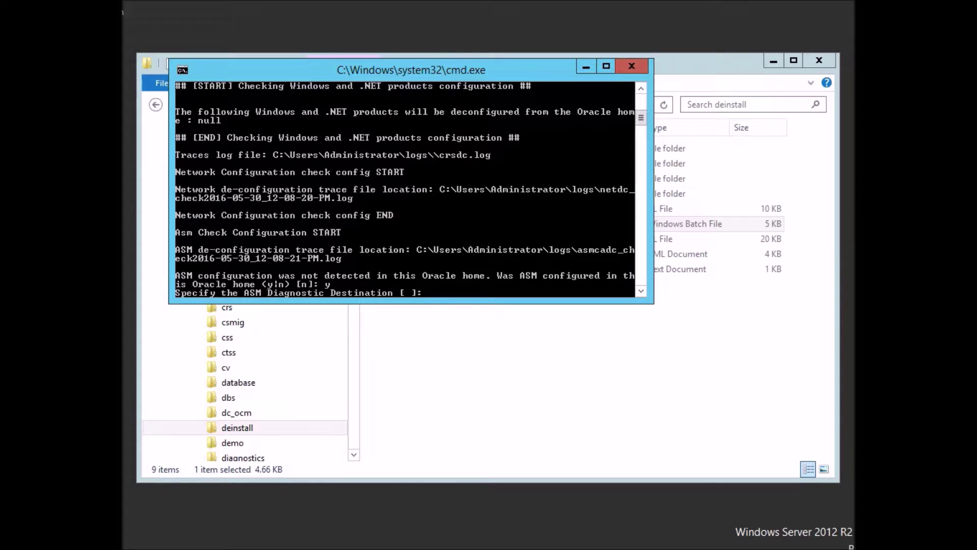
key("Return")
key("Return")
key("Return")
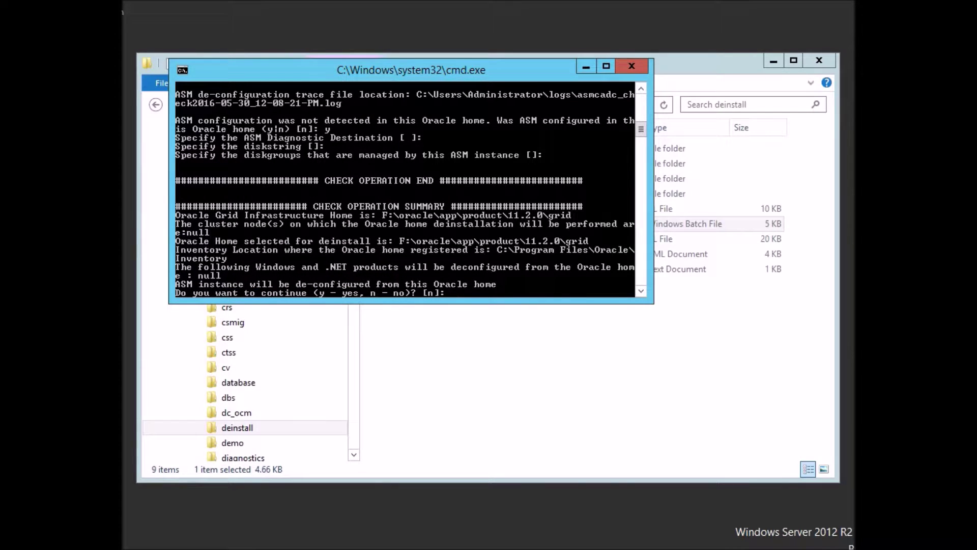
type("y")
key("Return")
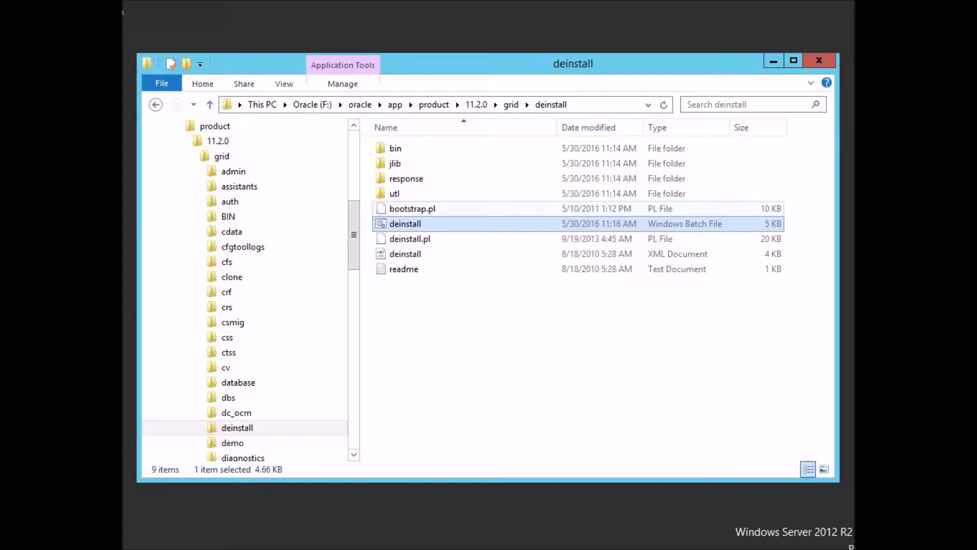
Rerun deinstall.bat answering no for ASM and confirm to continue.
double_click(405, 224)
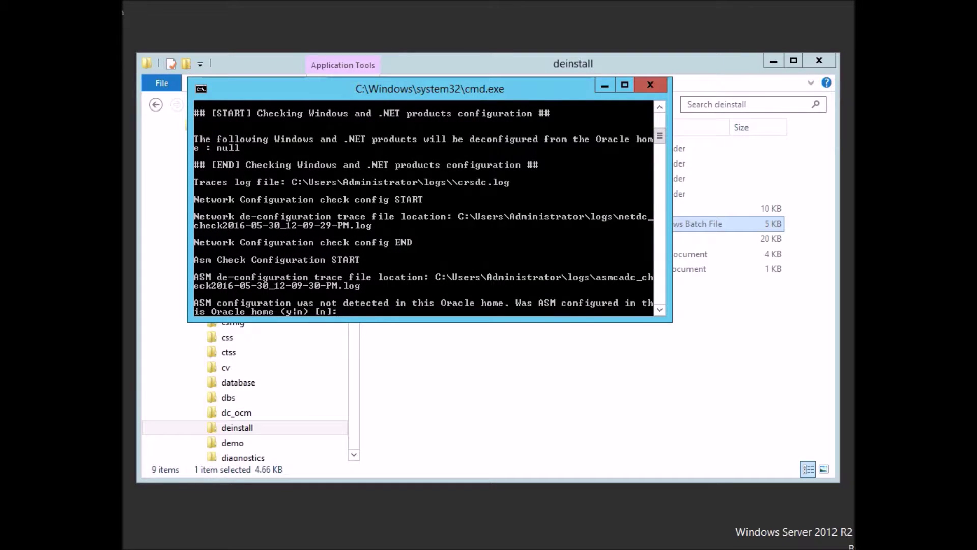
key("Return")
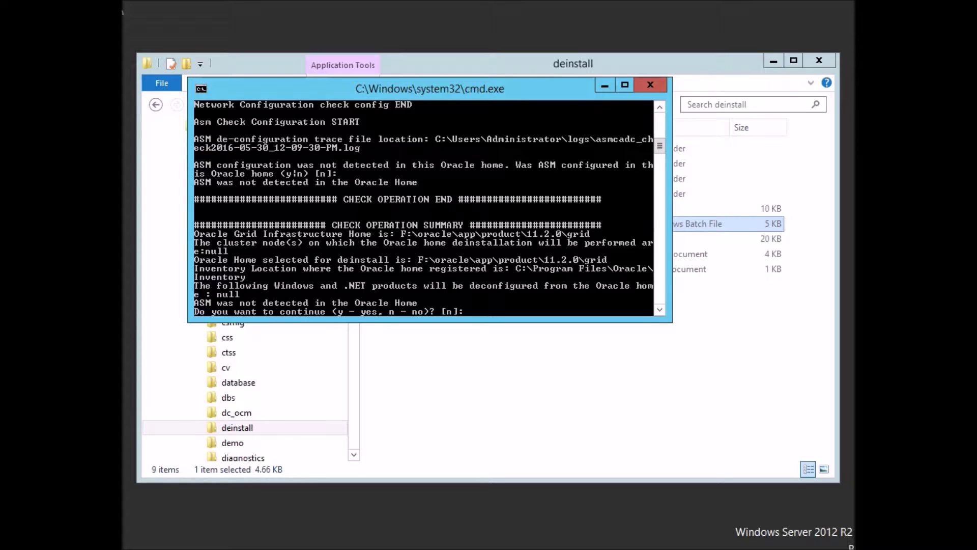
type("y")
key("Return")
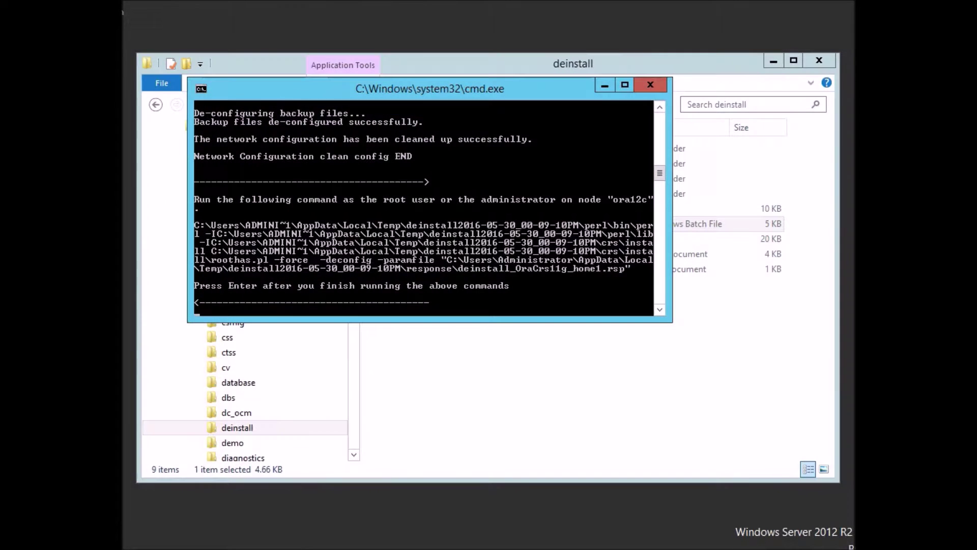
Copy the six-line roothas.pl deconfig command from the deinstall console.
right_click(288, 264)
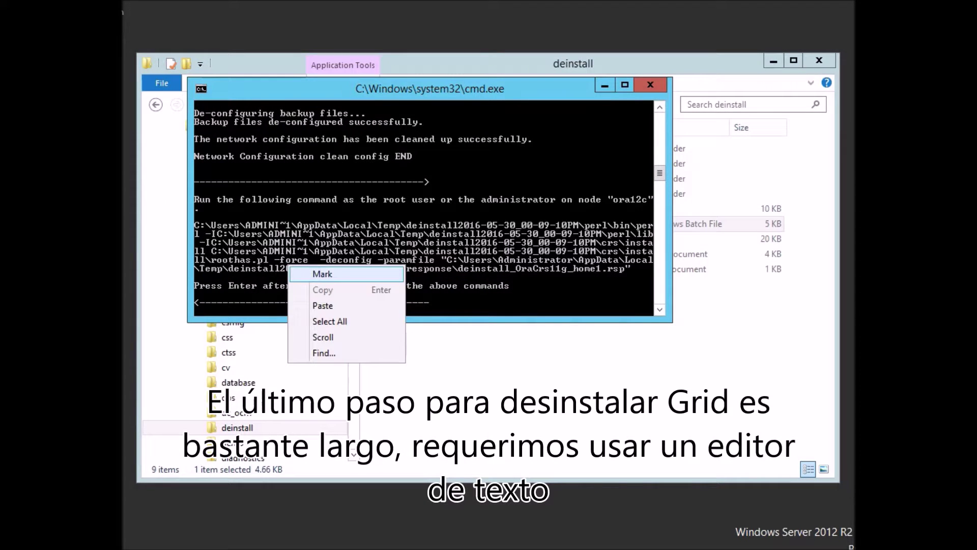
left_click(310, 274)
left_click_drag(195, 223, 654, 272)
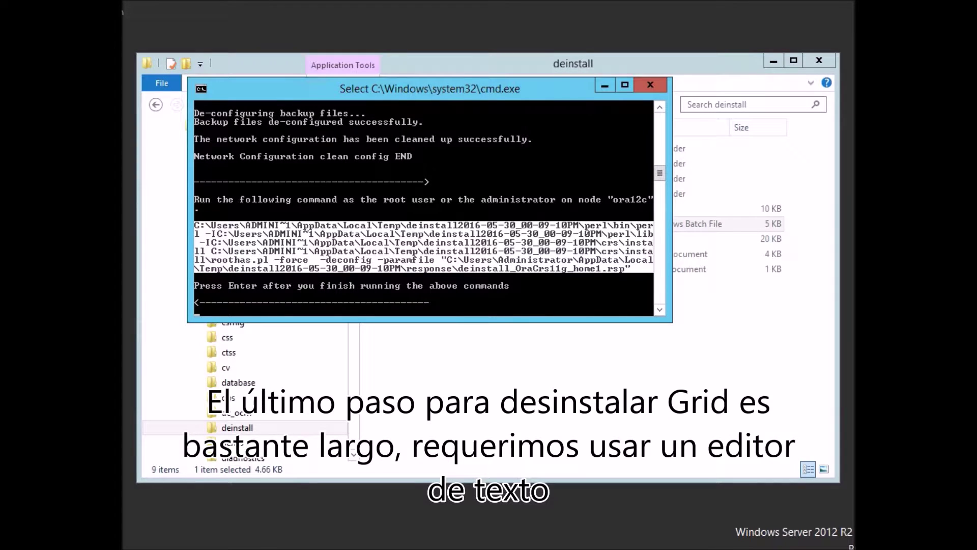
key("Return")
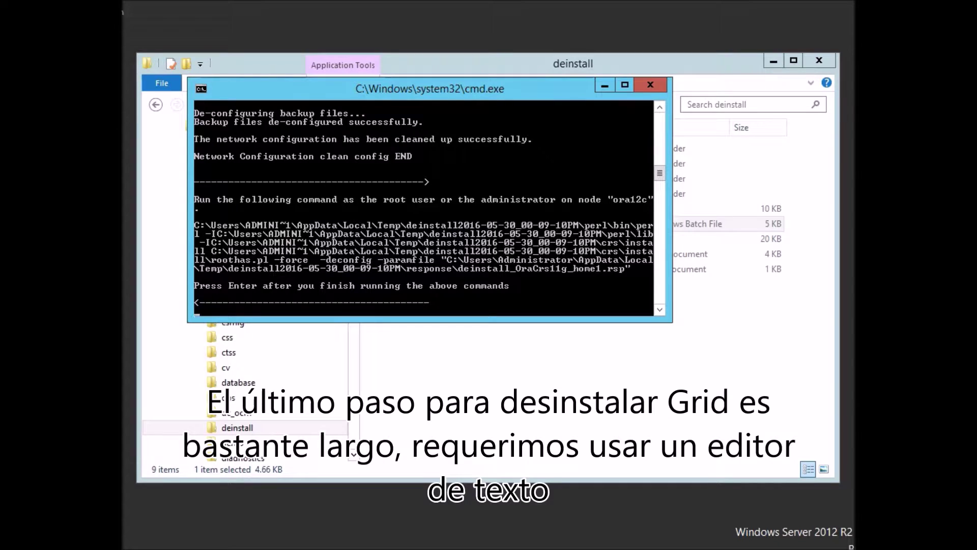
Open Command Prompt as administrator via Start search and launch Notepad from it.
key("super")
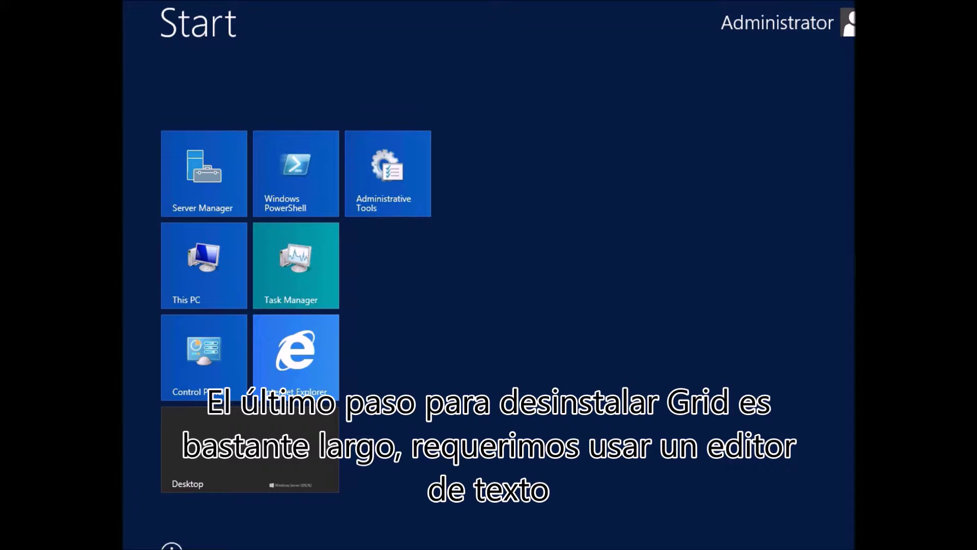
mouse_move(854, 3)
left_click(850, 200)
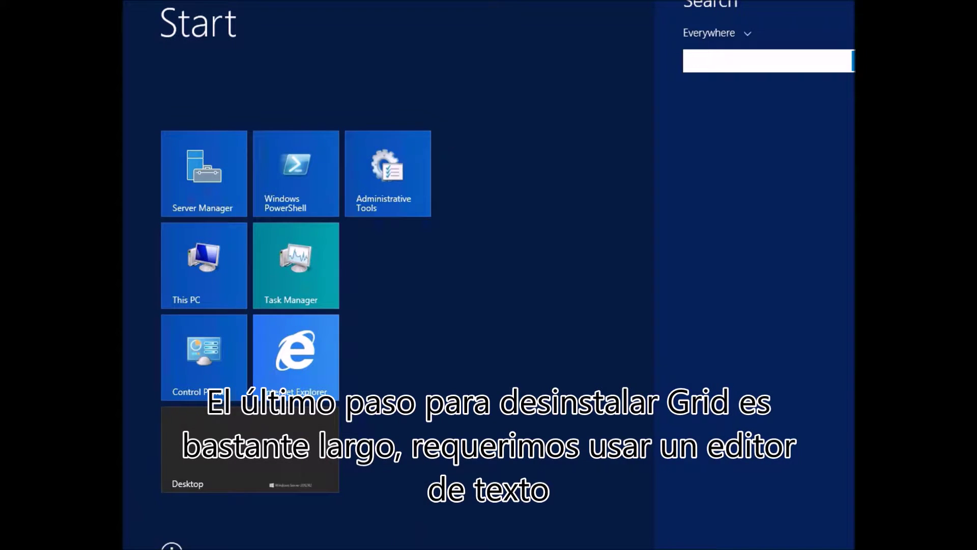
type("cmd")
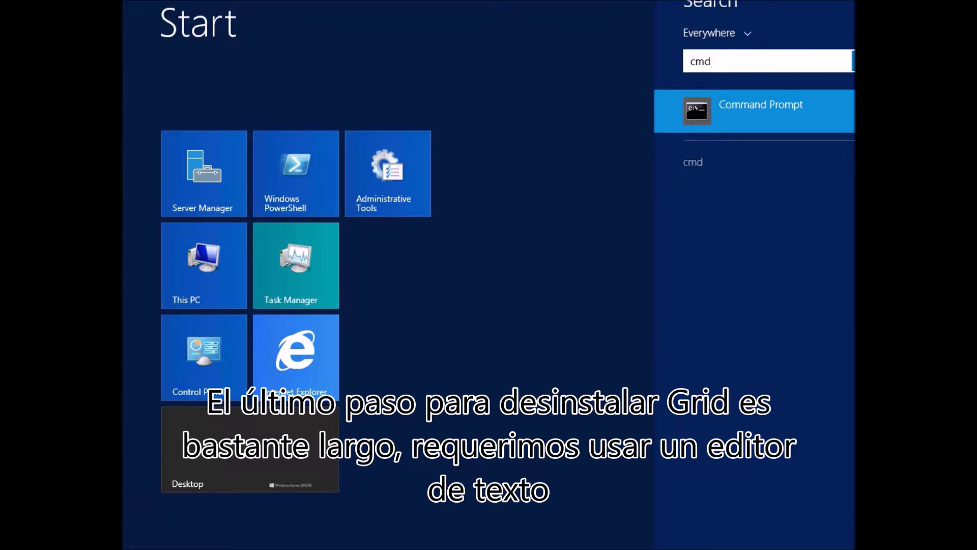
right_click(695, 115)
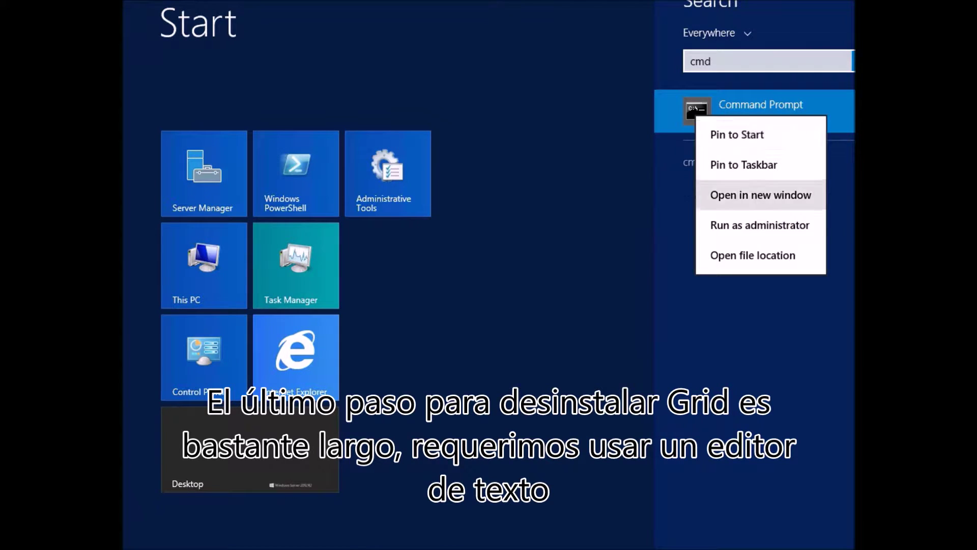
left_click(759, 225)
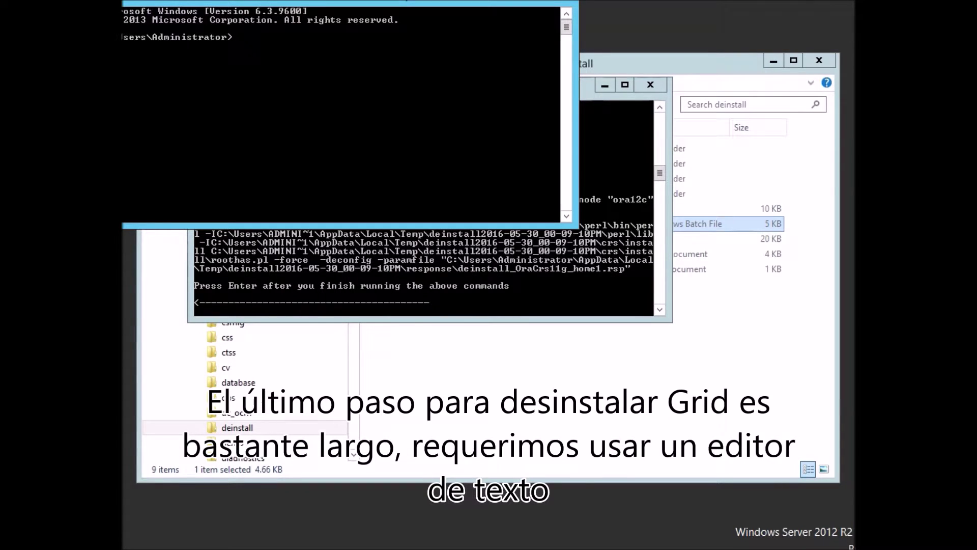
type("notepad")
key("Return")
Paste the deconfig command into Notepad, join its lines into one, and select it.
type("C:\\Users\\ADMINI~1\\AppData\\Local\\Temp\\deinstall2016-05-30_00-09-10PM\\perl\\bin\\per l -IC:\\Users\\ADMINI~1\\AppData\\Local\\Temp\\deinstall2016-05-30_00-09-10PM\\perl\\lib  -IC:\\Users\\ADMINI~1\\AppData\\Local\\Temp\\deinstall2016-05-30_00-09-10PM\\crs\\insta ll C:\\Users\\ADMINI~1\\AppData\\Local\\Temp\\deinstall2016-05-30_00-09-10PM\\crs\\insta ll\\roothas.pl -force  -deconfig -paramfile \"C:\\Users\\Administrator\\AppData\\Local \\Temp\\deinstall2016-05-30_00-09-10PM\\response\\deinstall_OraCrs11g_home1.rsp\"")
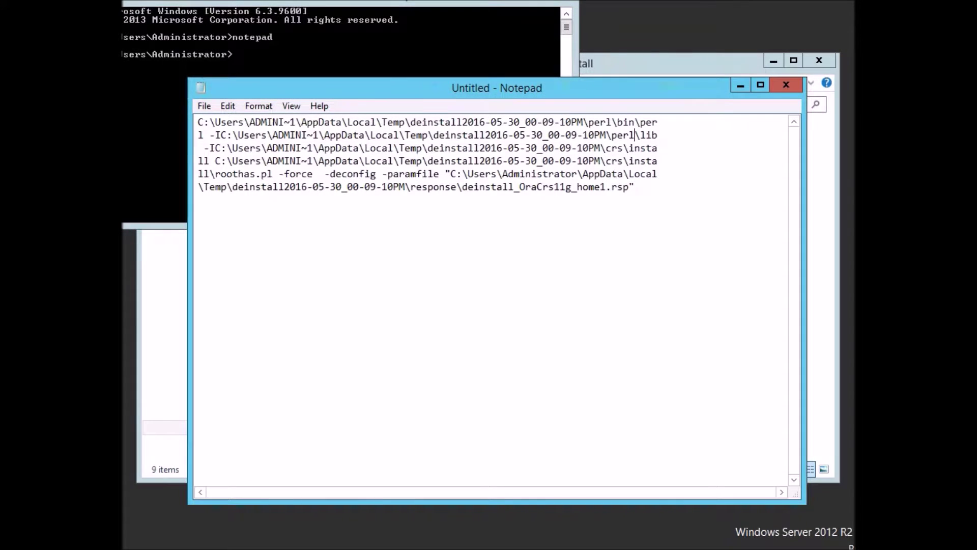
key("Down")
key("Down")
key("Down")
key("BackSpace")
key("Home")
key("BackSpace")
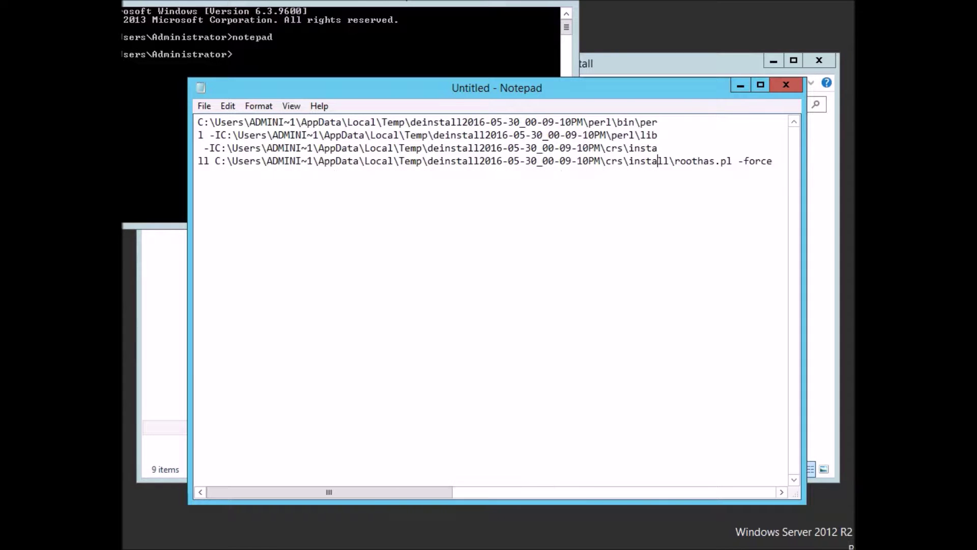
key("BackSpace")
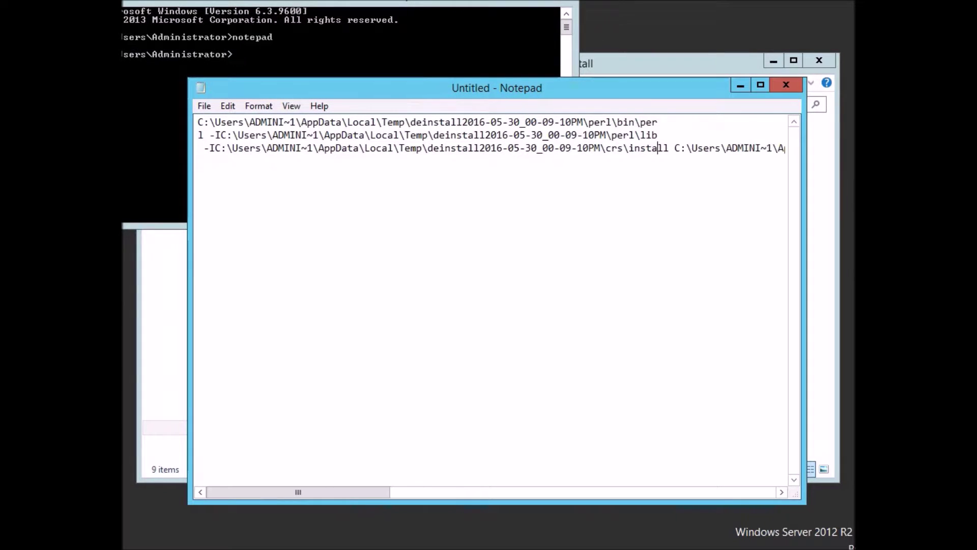
key("Home")
key("BackSpace")
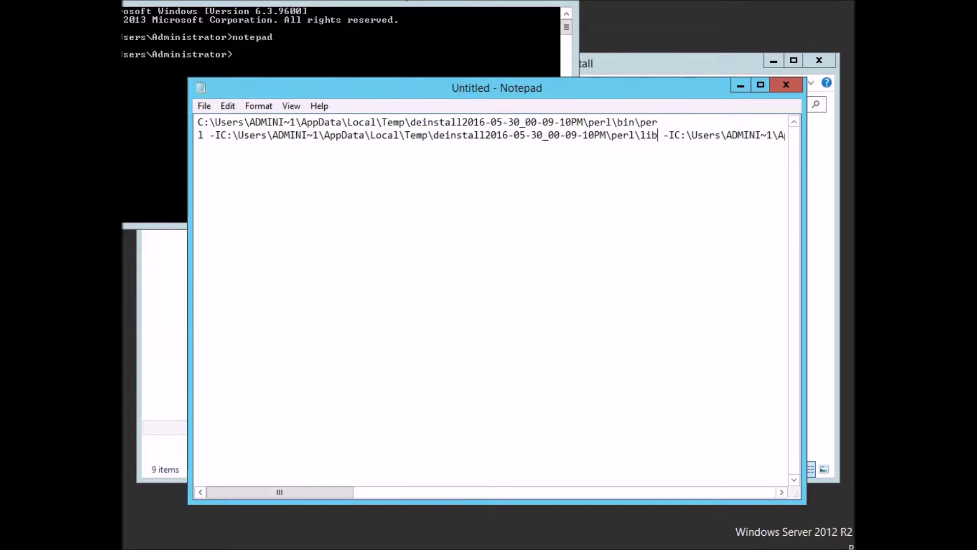
key("Home")
key("BackSpace")
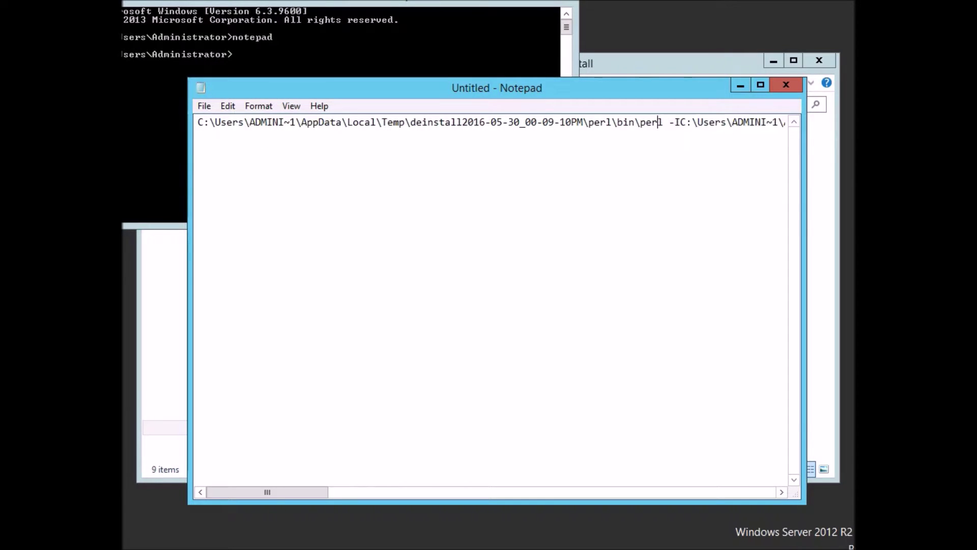
key("Home")
key("ctrl+a")
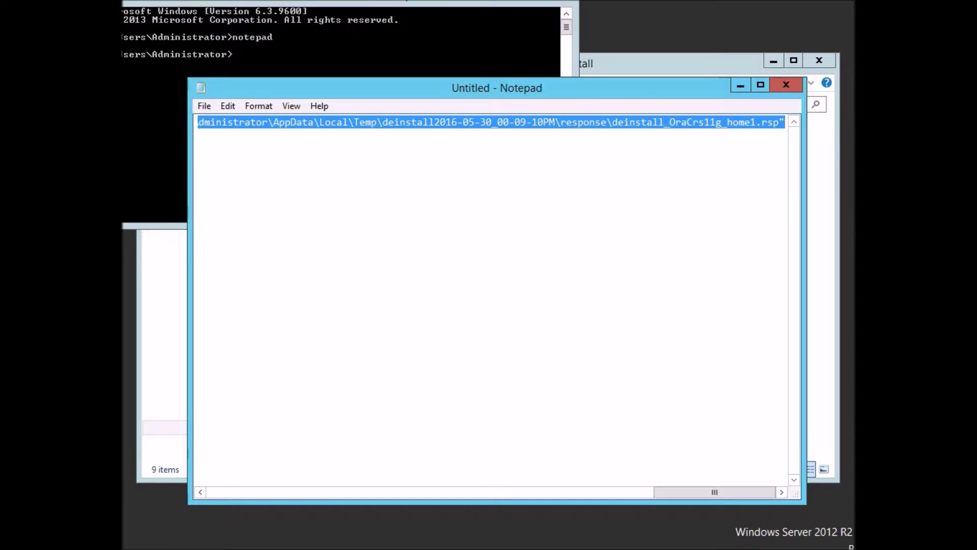
Paste the one-line roothas.pl deconfig command into the administrator prompt and run it.
left_click(451, 24)
right_click(452, 25)
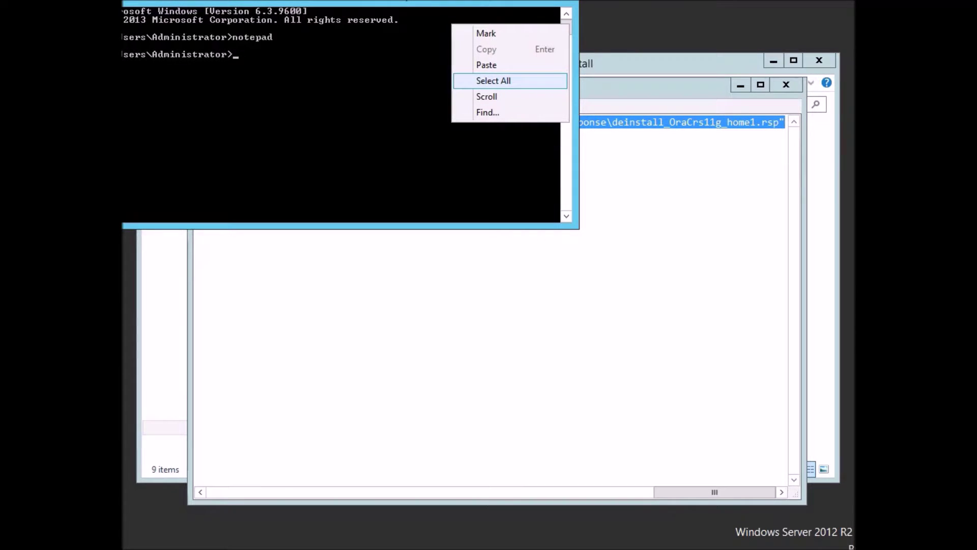
left_click(486, 64)
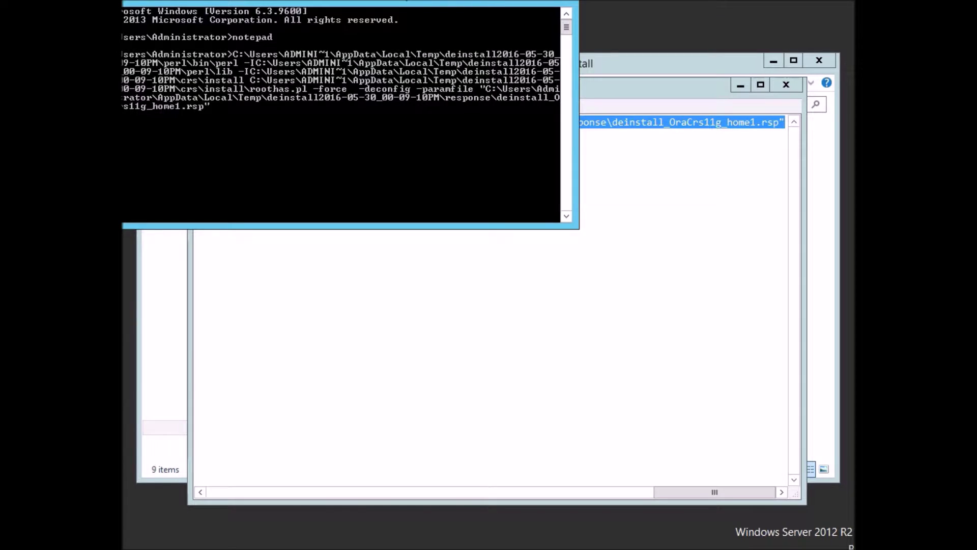
key("Return")
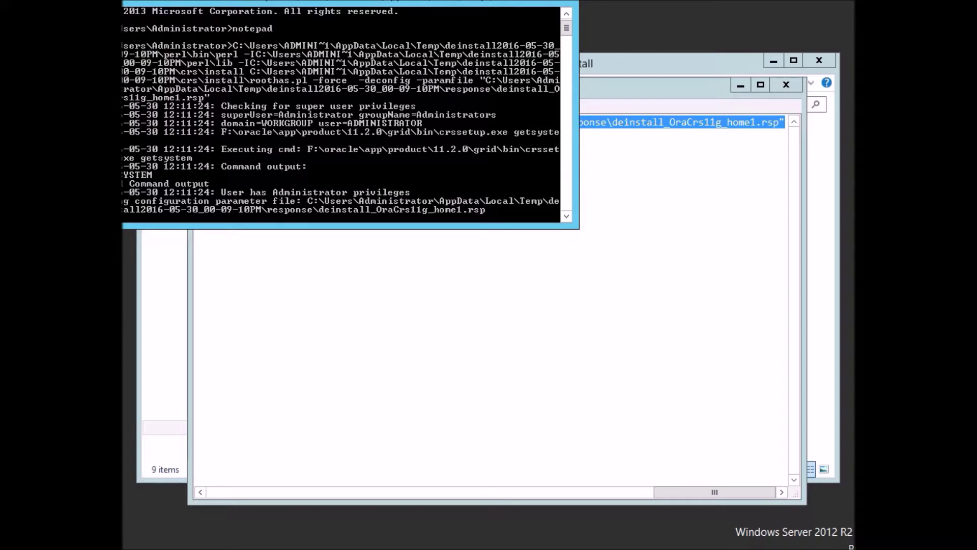
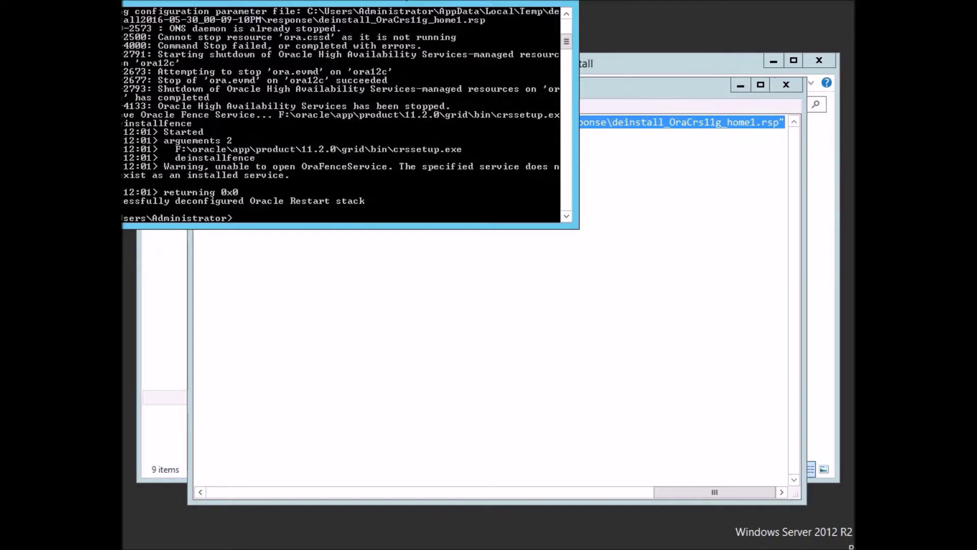
Exit the deconfigure console, close the scratch Notepad without saving, and let the deinstall finish.
type("exit")
key("Return")
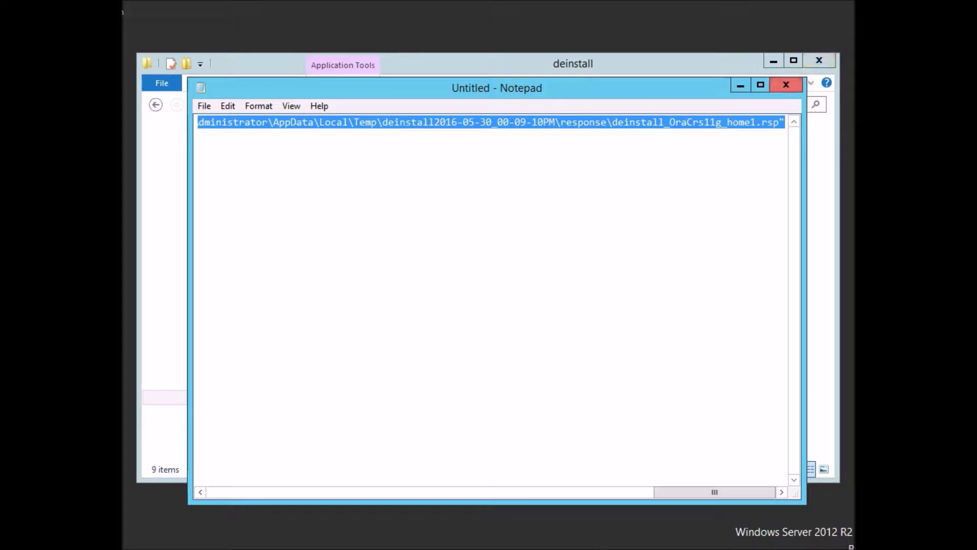
left_click(786, 84)
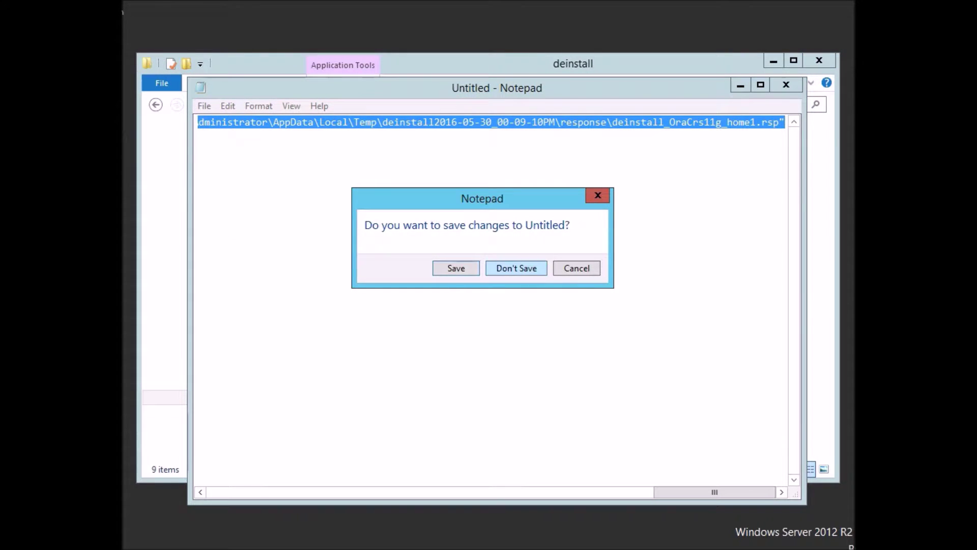
left_click(517, 268)
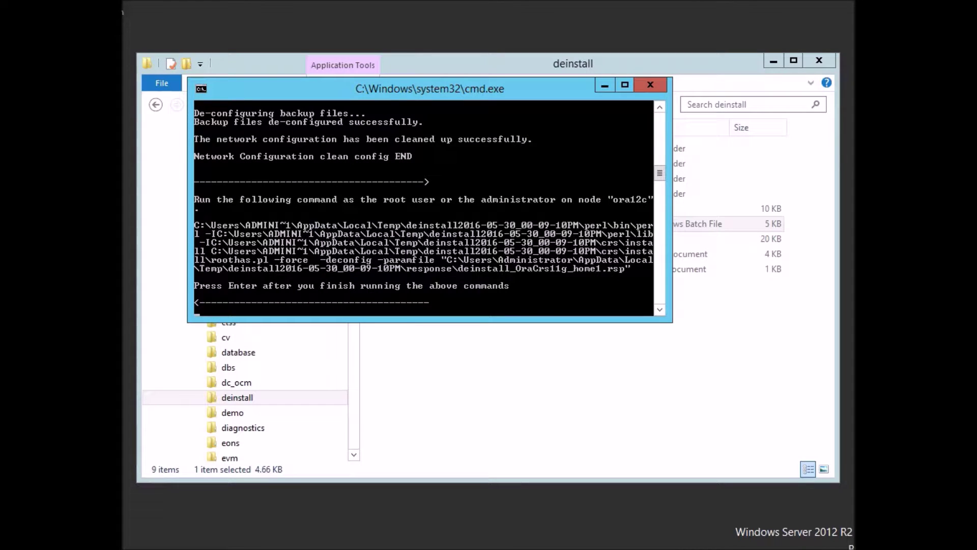
key("Return")
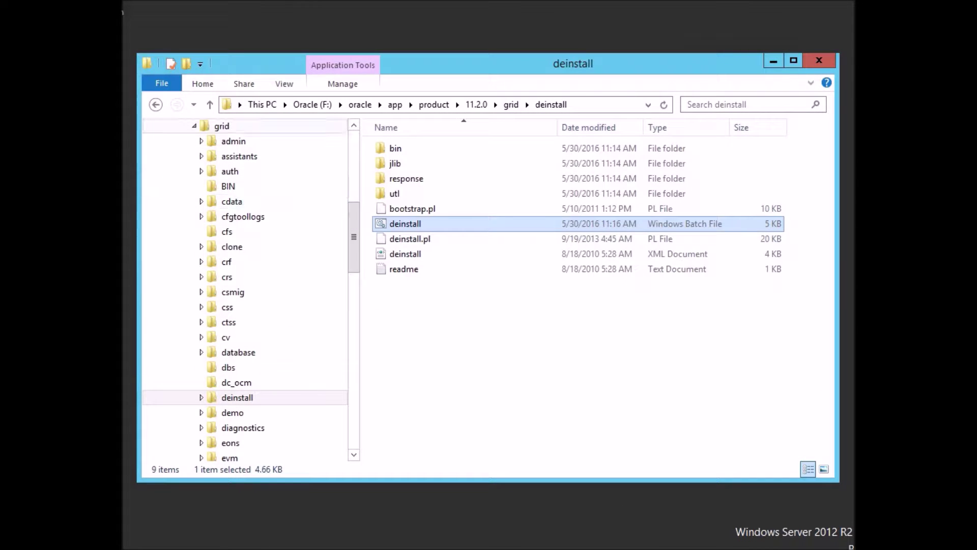
Open the F:\oracle folder, now holding only app, and bring up the Services console.
scroll(229, 153, "up", 7)
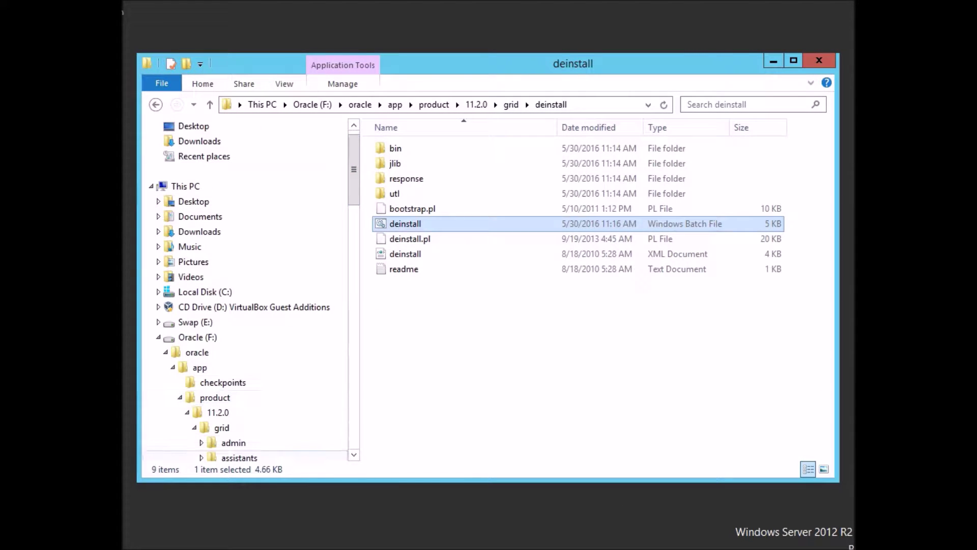
left_click(197, 353)
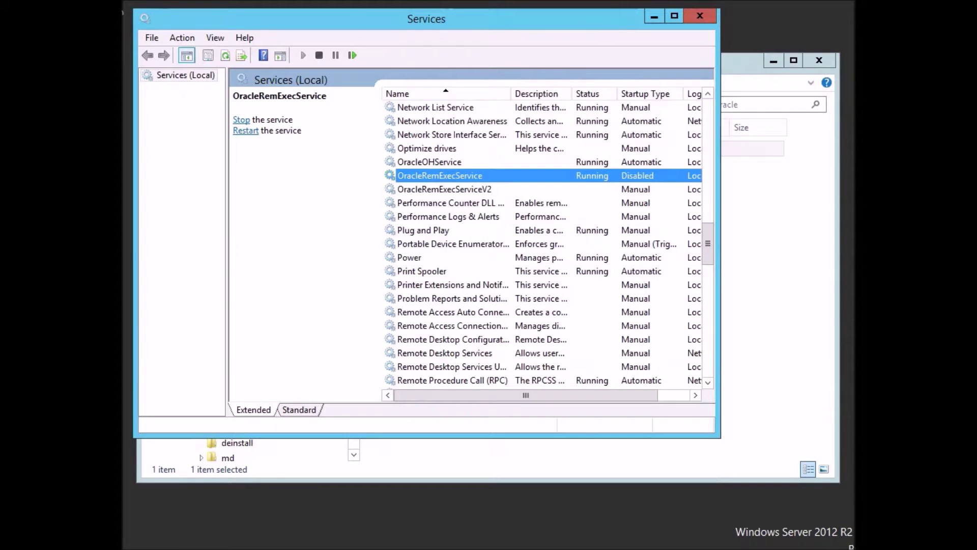
left_click(453, 244)
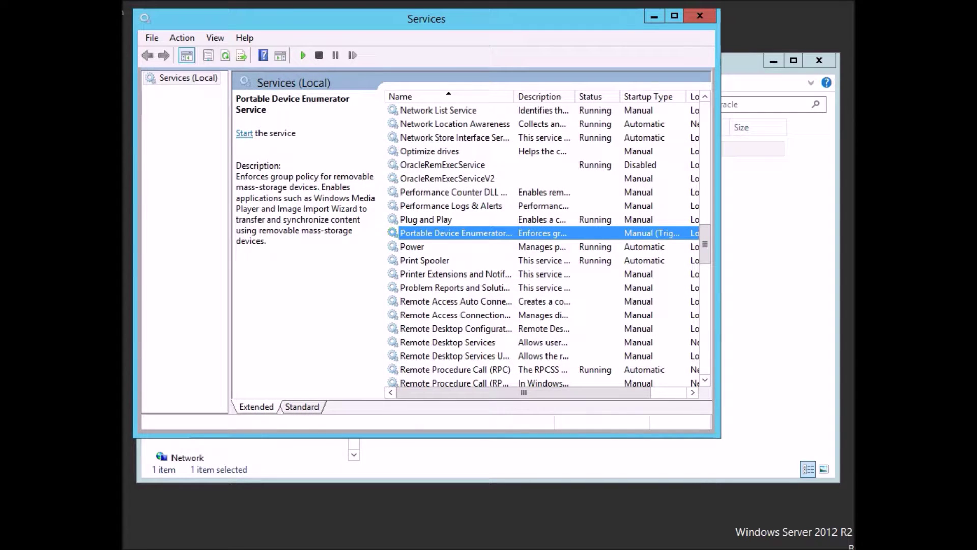
left_click(447, 179)
left_click(443, 165)
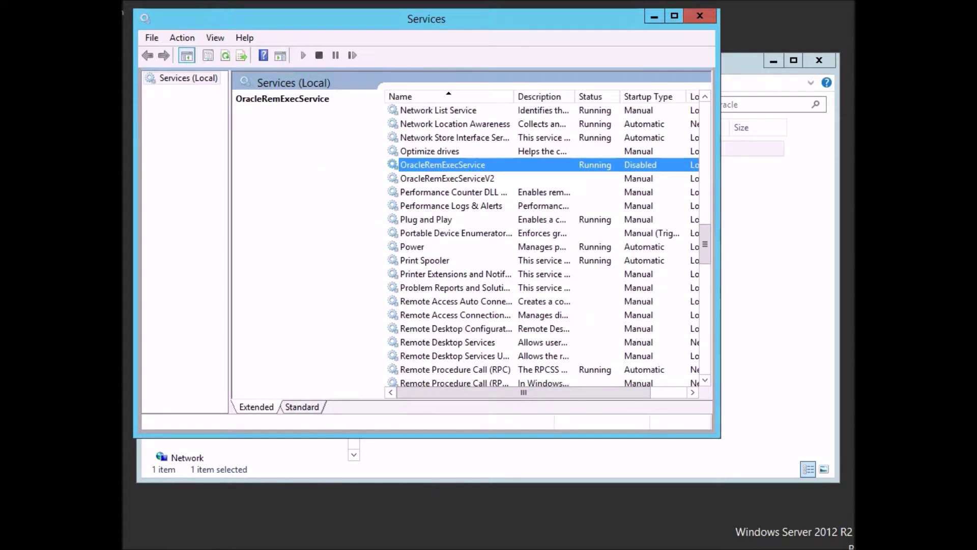
right_click(444, 165)
left_click(492, 290)
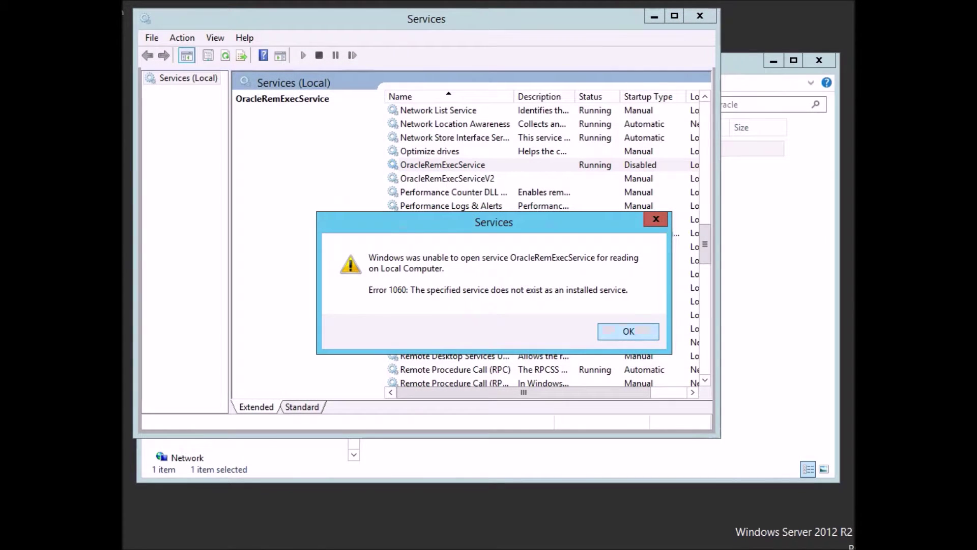
left_click(610, 331)
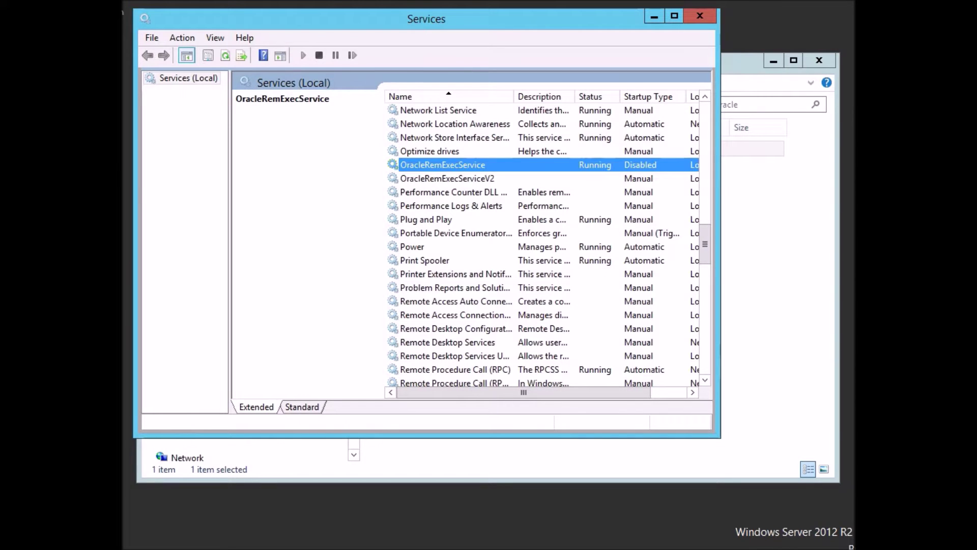
left_click(442, 178)
right_click(431, 180)
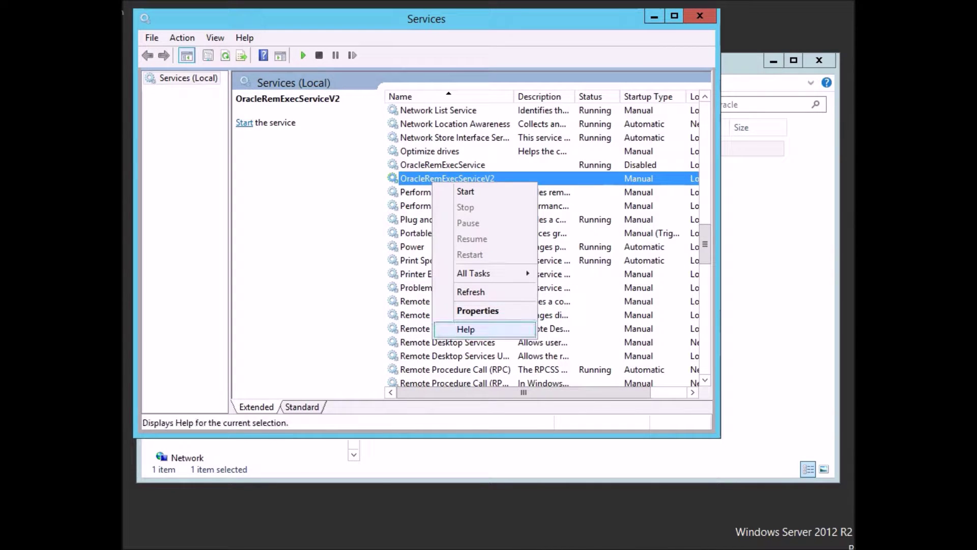
left_click(477, 310)
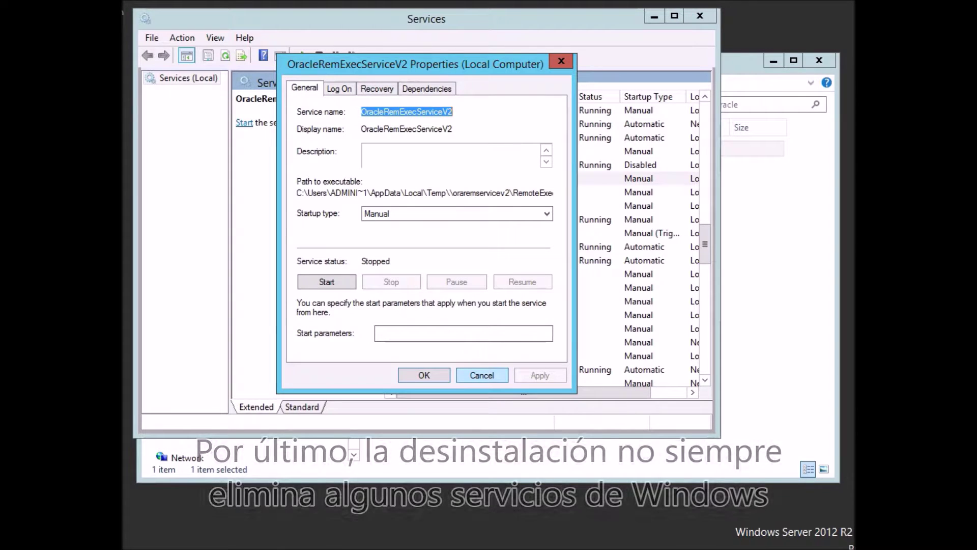
left_click(482, 375)
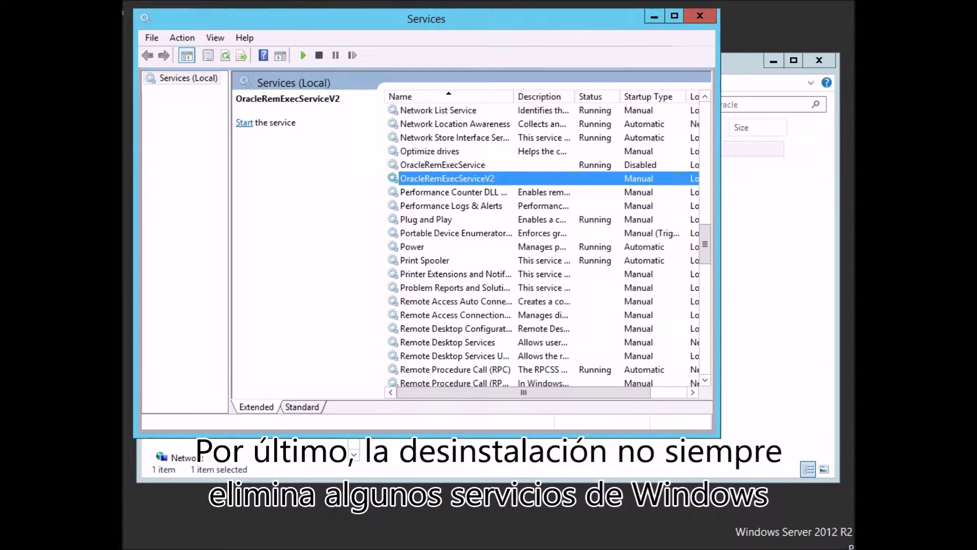
Permanently delete the oracle folder from F:, leaving only msdia80.dll, and return to Services.
left_click(775, 224)
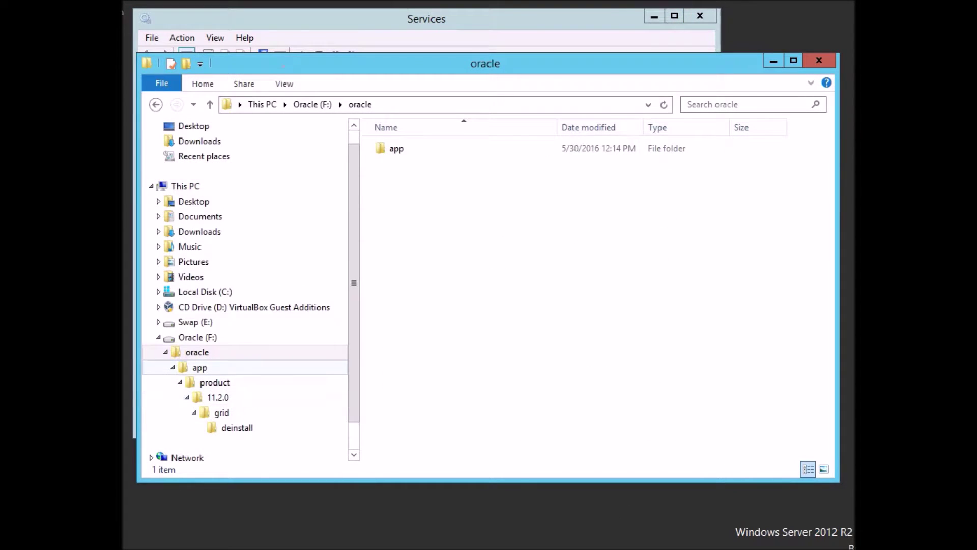
key("shift+Delete")
key("Return")
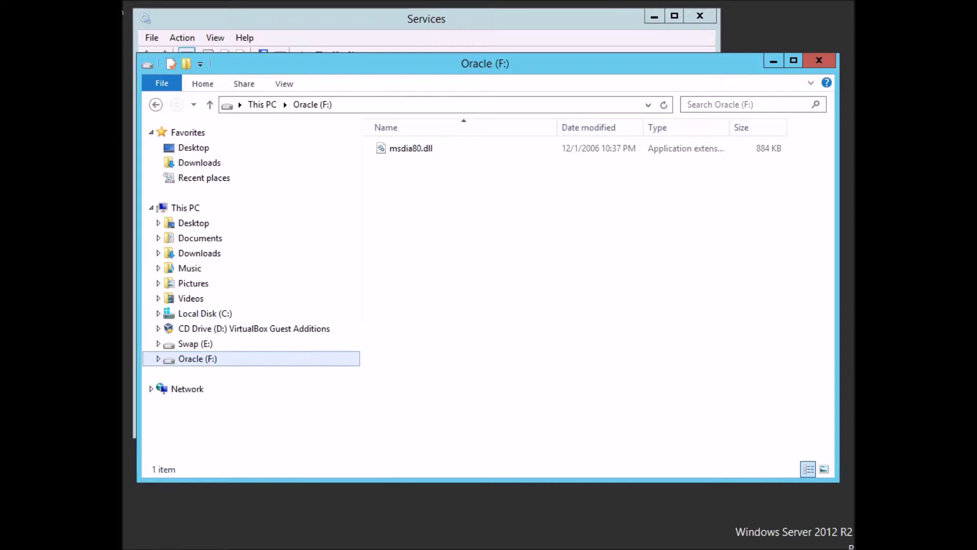
key("alt+Tab")
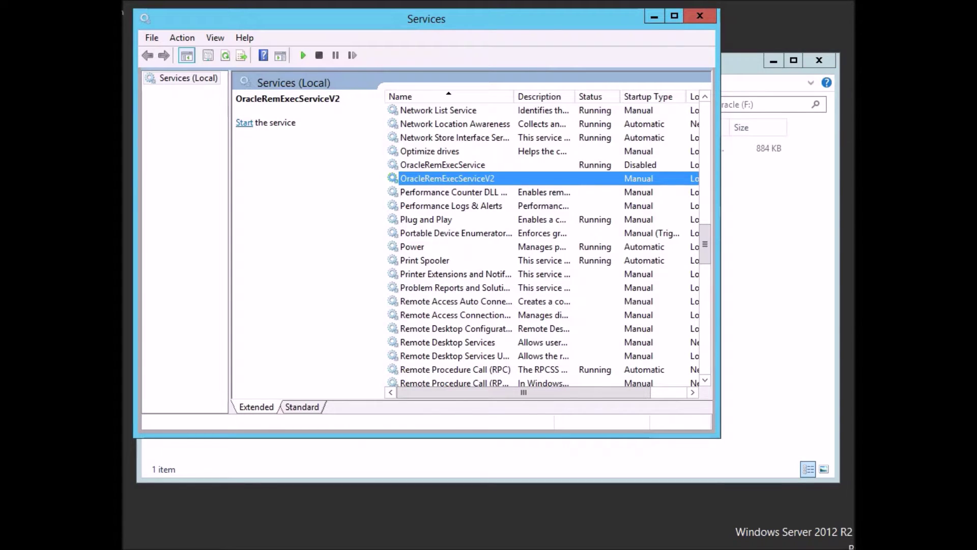
Open an administrator Command Prompt from Start search and move its window aside.
mouse_move(853, 285)
left_click(849, 202)
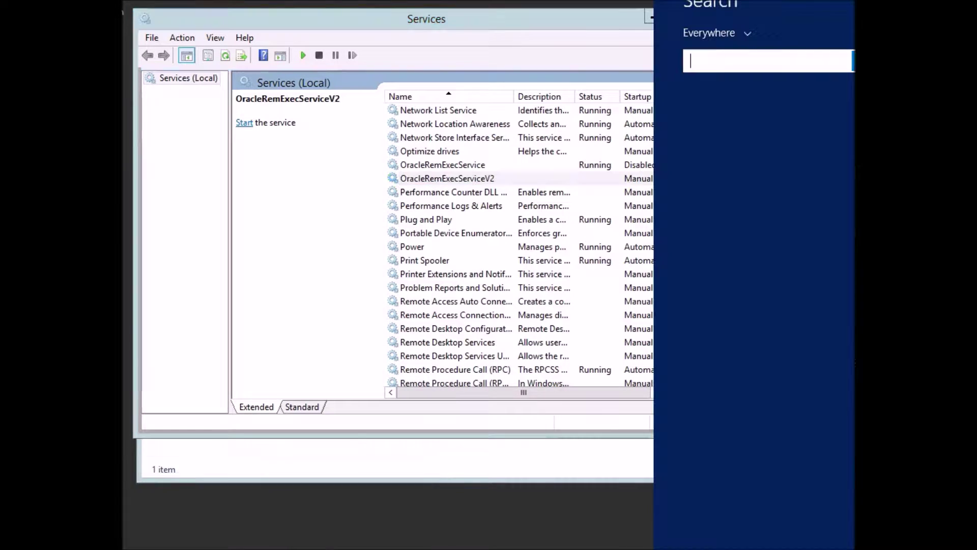
type("cmned")
key("BackSpace")
key("BackSpace")
key("BackSpace")
type("d")
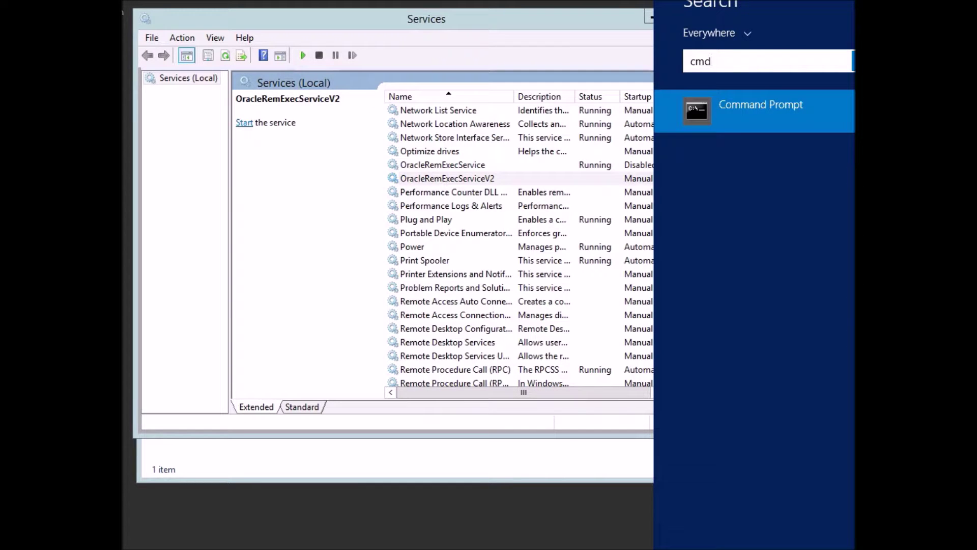
right_click(696, 115)
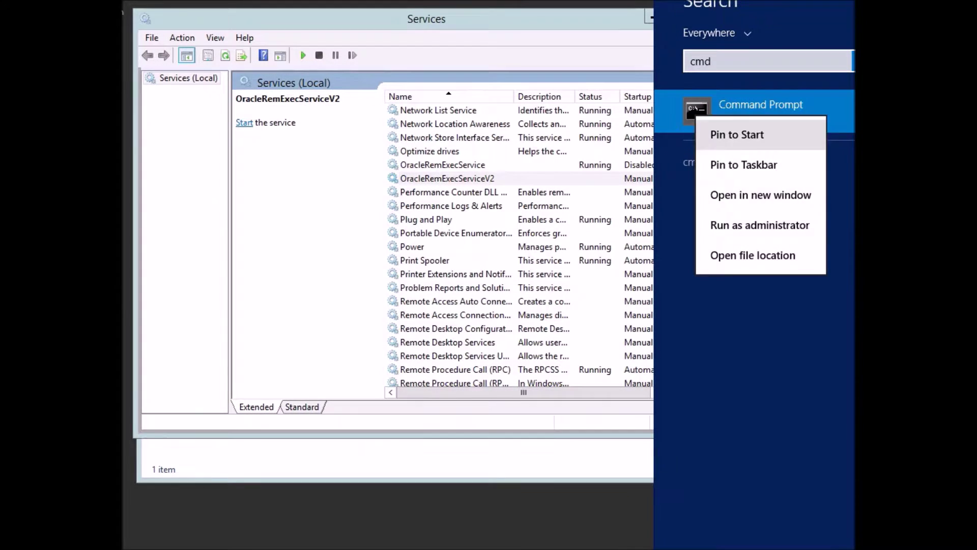
left_click(760, 225)
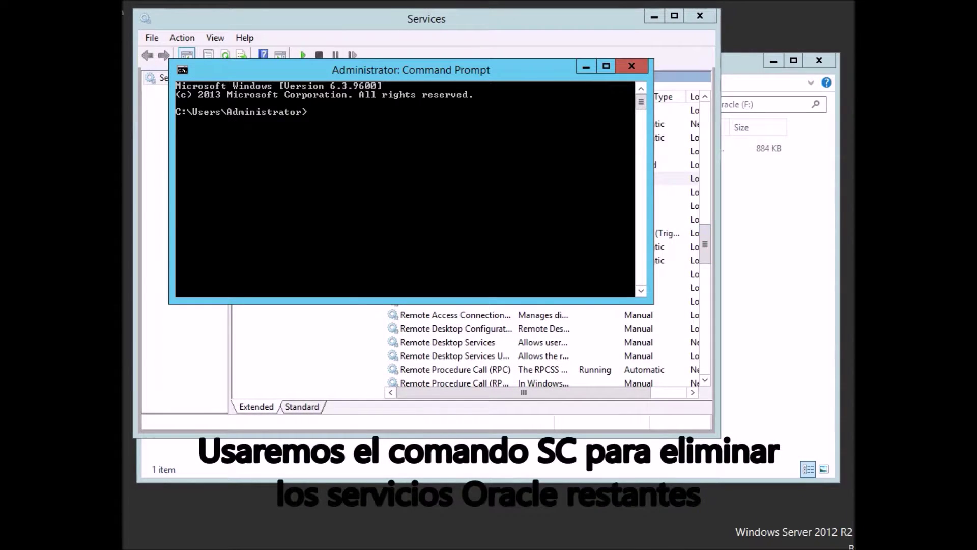
left_click_drag(433, 75, 547, 303)
Run the mistyped 'fc /delete' command.
type("fc delete")
key("BackSpace")
key("BackSpace")
key("BackSpace")
key("BackSpace")
key("BackSpace")
key("BackSpace")
type("d")
key("BackSpace")
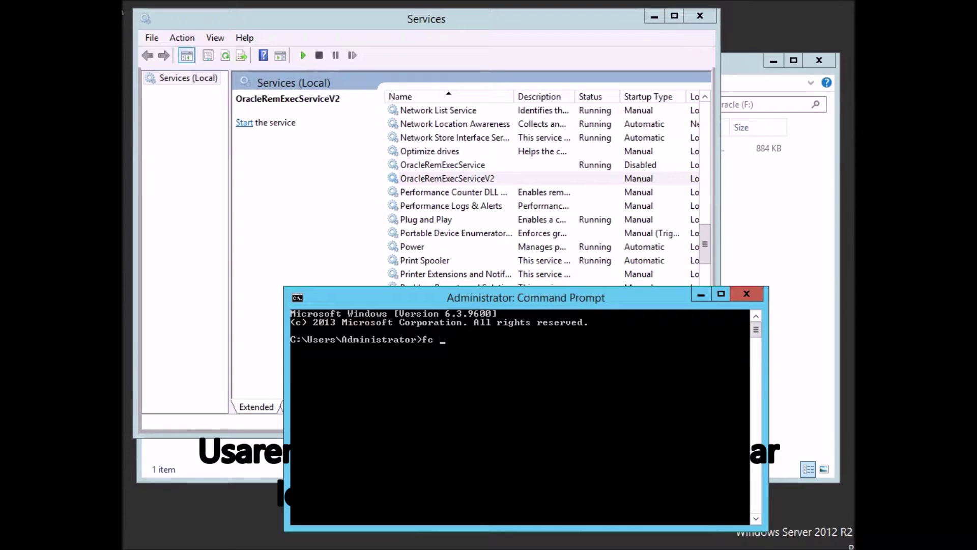
type("/delete")
key("Return")
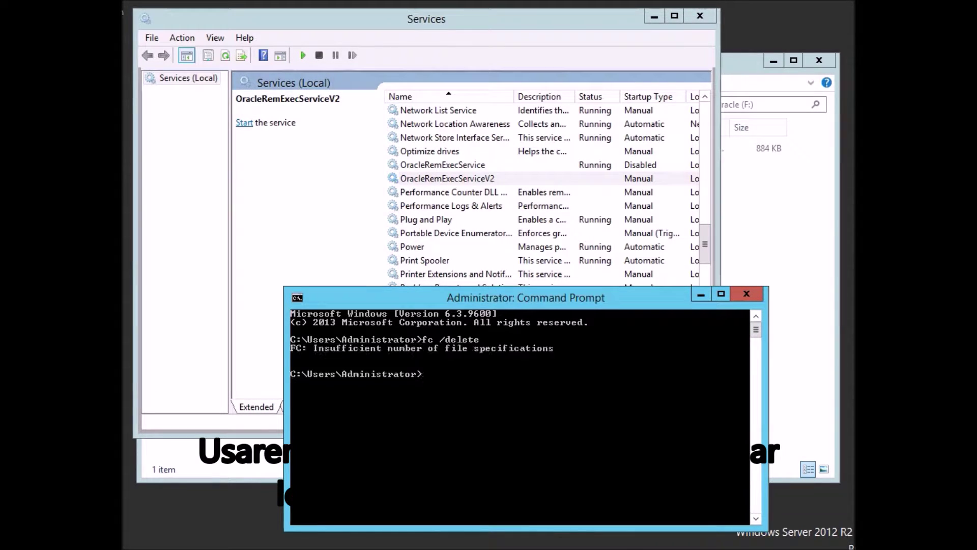
Display the fc command's help with 'fc /?'.
key("Up")
key("alt+Tab")
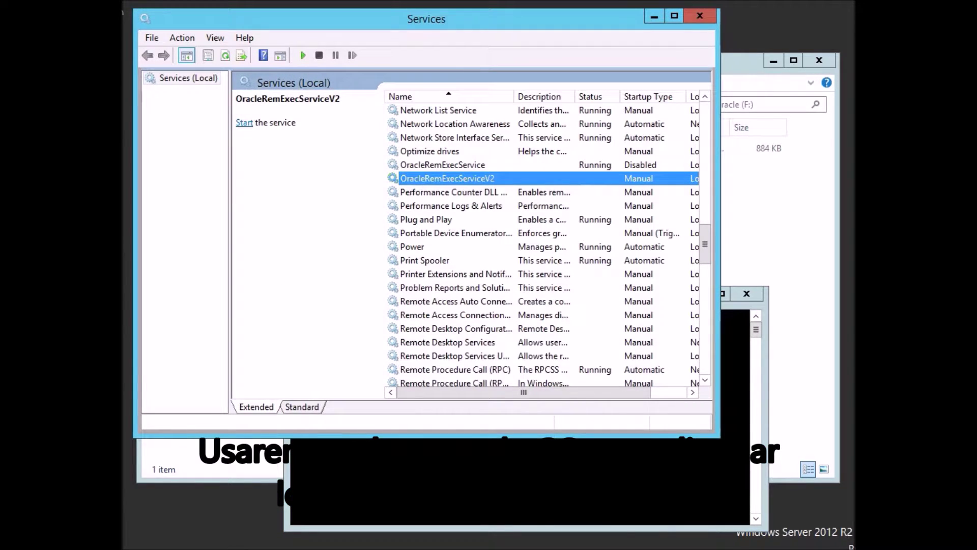
key("alt+Tab")
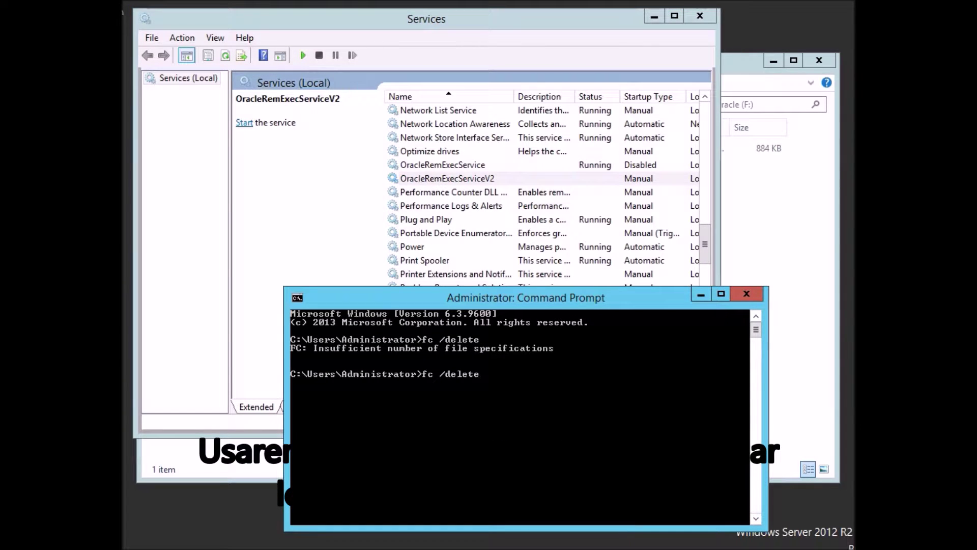
key("BackSpace")
key("BackSpace")
key("BackSpace")
key("BackSpace")
key("BackSpace")
key("BackSpace")
key("BackSpace")
key("BackSpace")
key("BackSpace")
key("BackSpace")
type("fc /?")
key("Return")
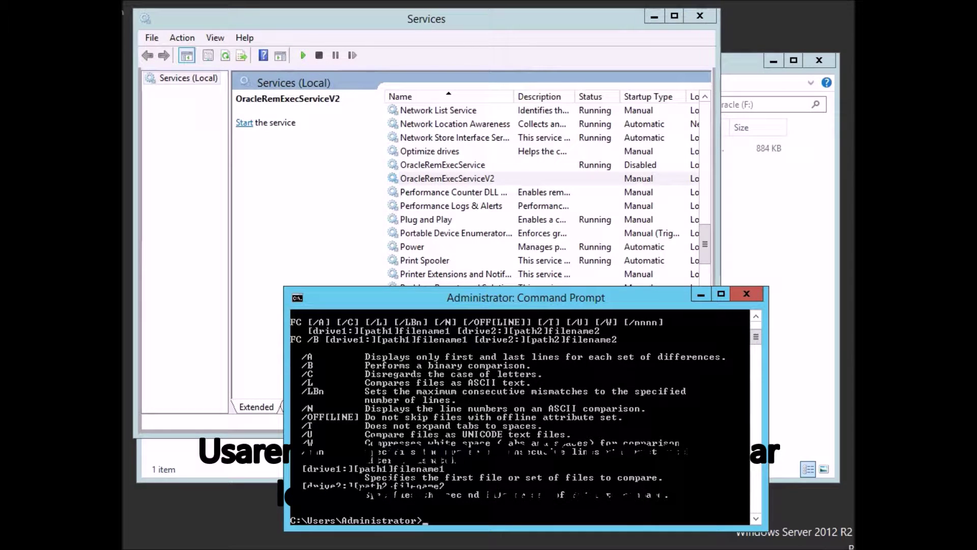
type("f")
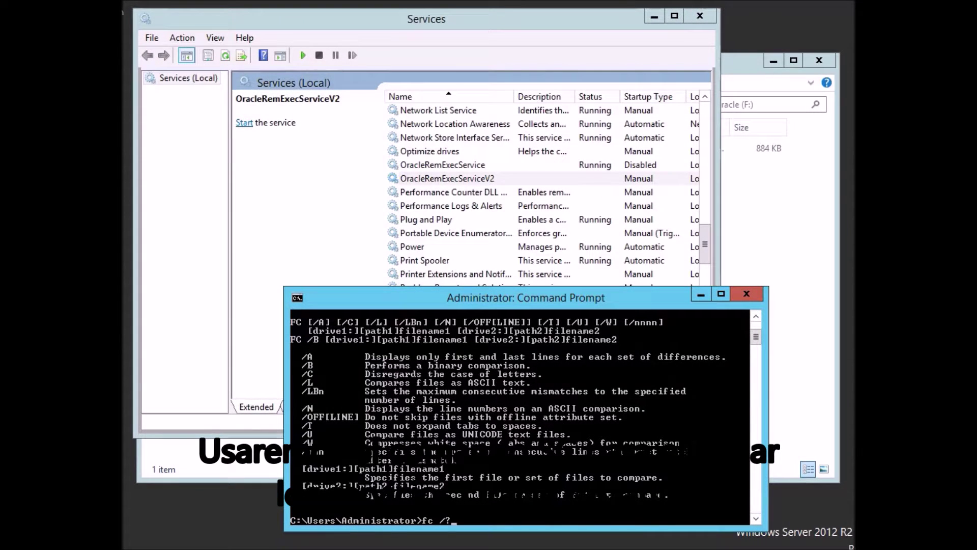
key("BackSpace")
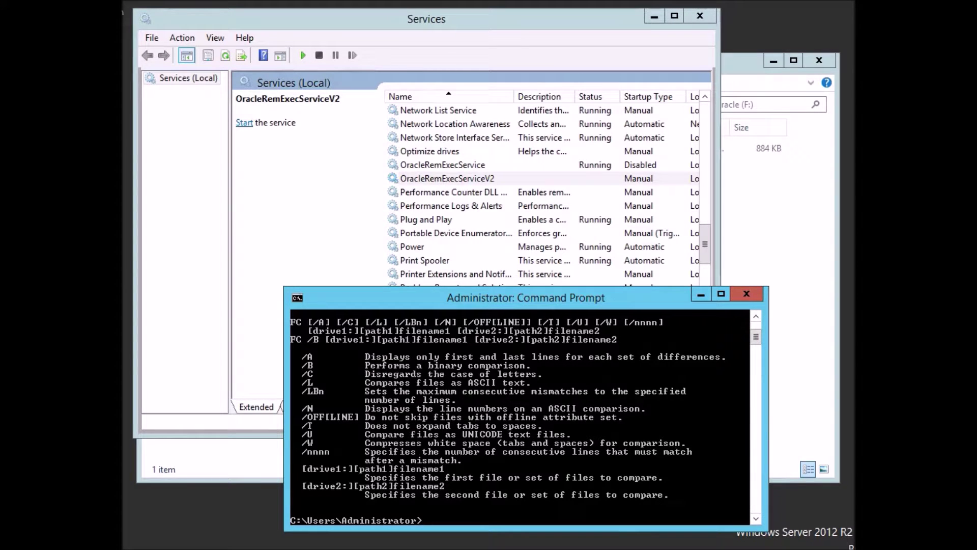
Show the sc usage help via 'sc' and 'sc /delete', cancelling each follow-up question.
type("sc")
key("Return")
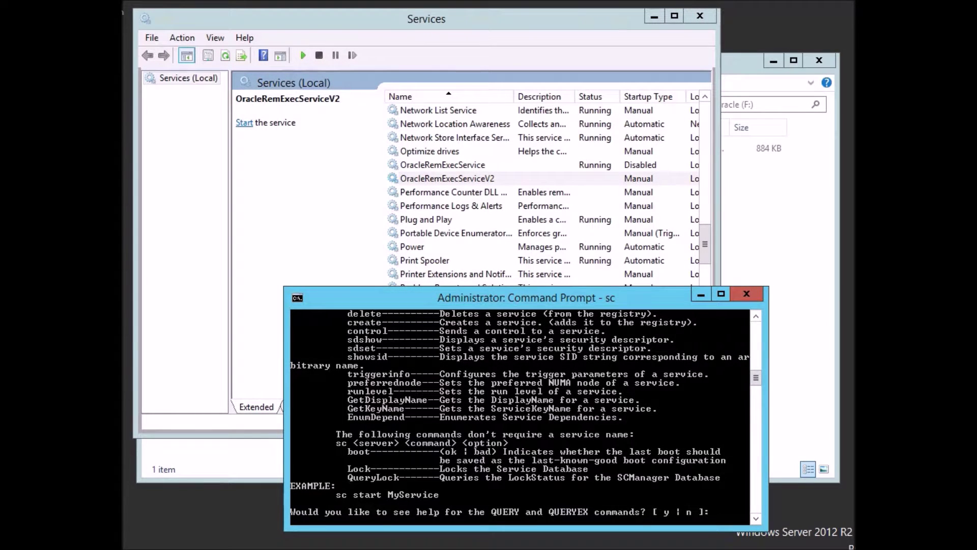
key("ctrl+c")
type("sc  /delete")
key("Return")
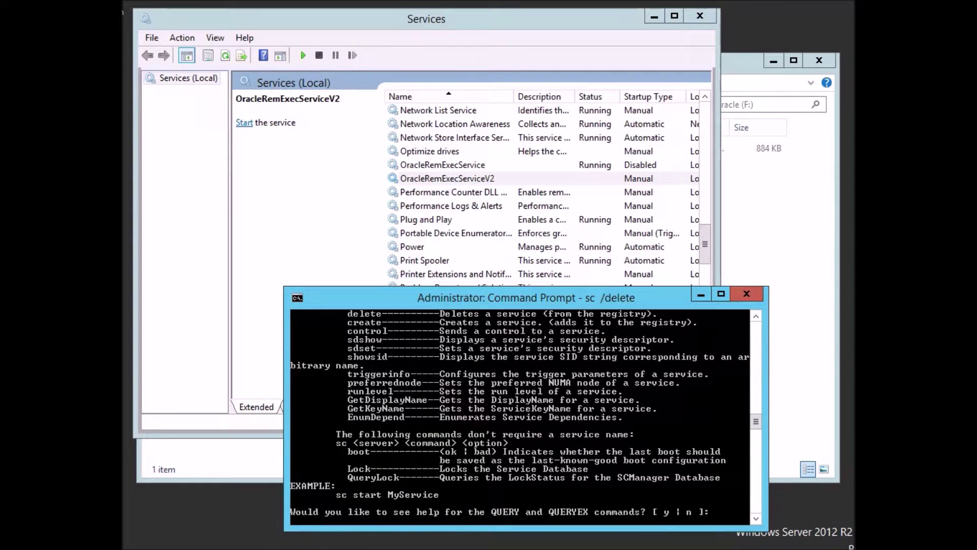
key("ctrl+c")
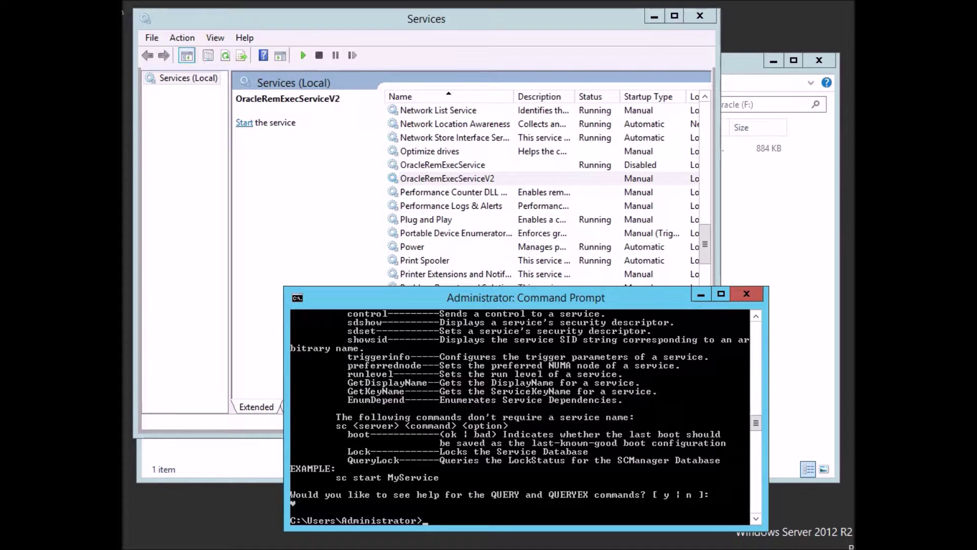
left_click(404, 233)
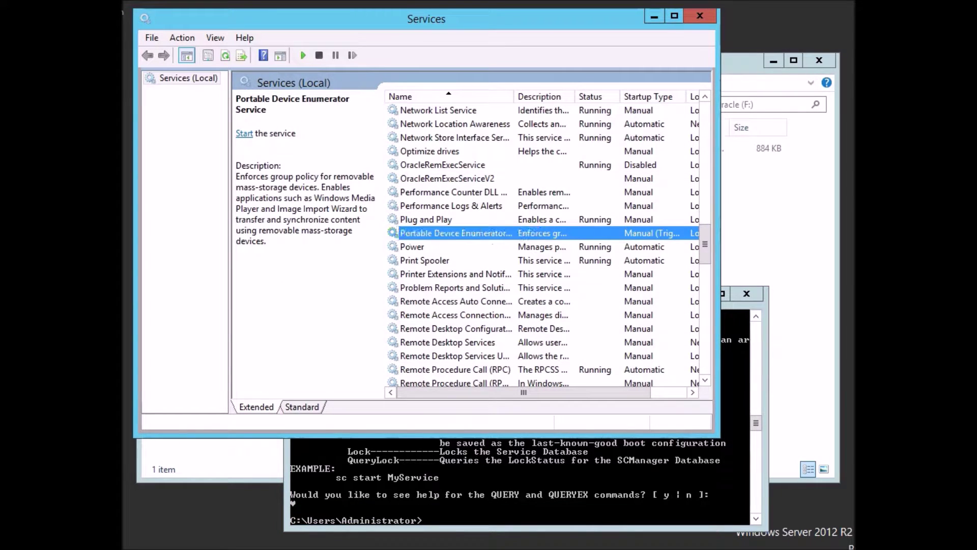
left_click(422, 165)
right_click(422, 164)
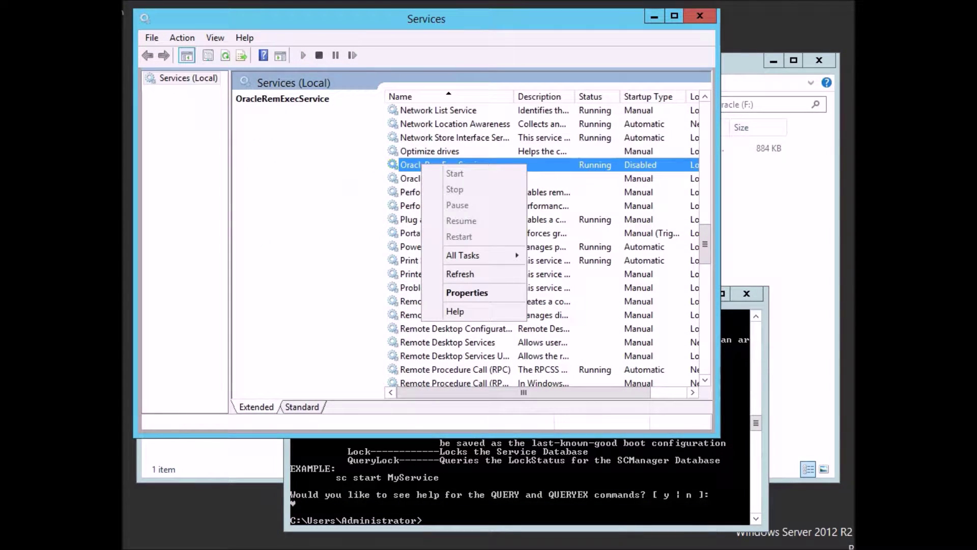
left_click(467, 293)
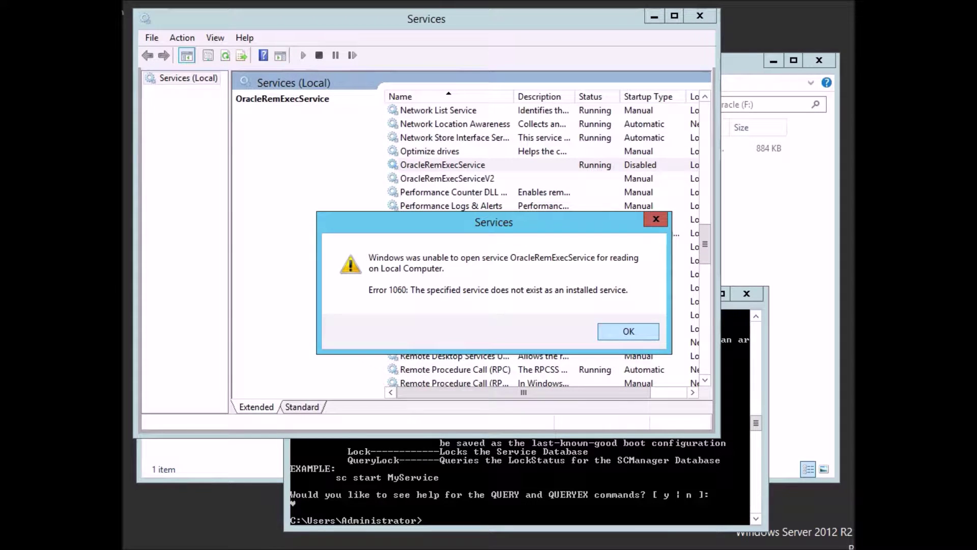
left_click(629, 331)
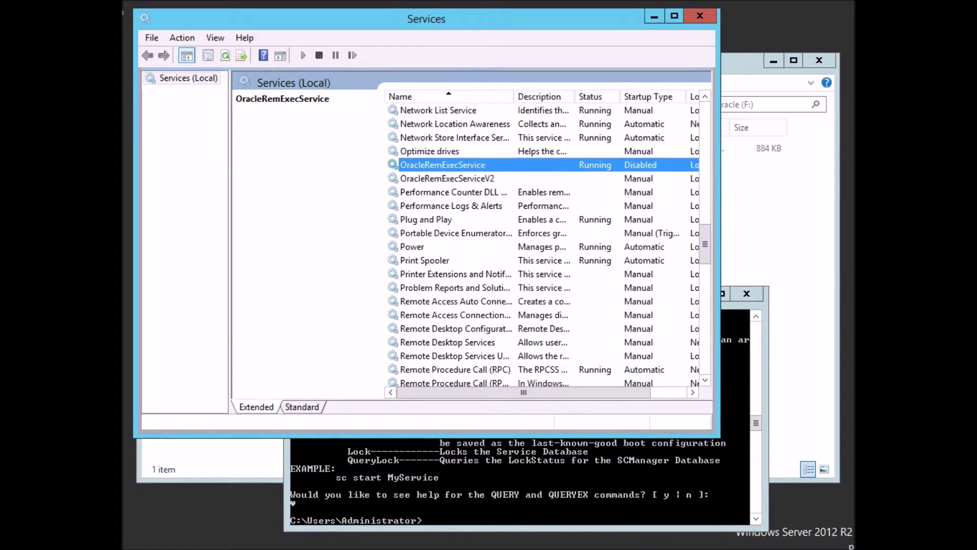
left_click(575, 486)
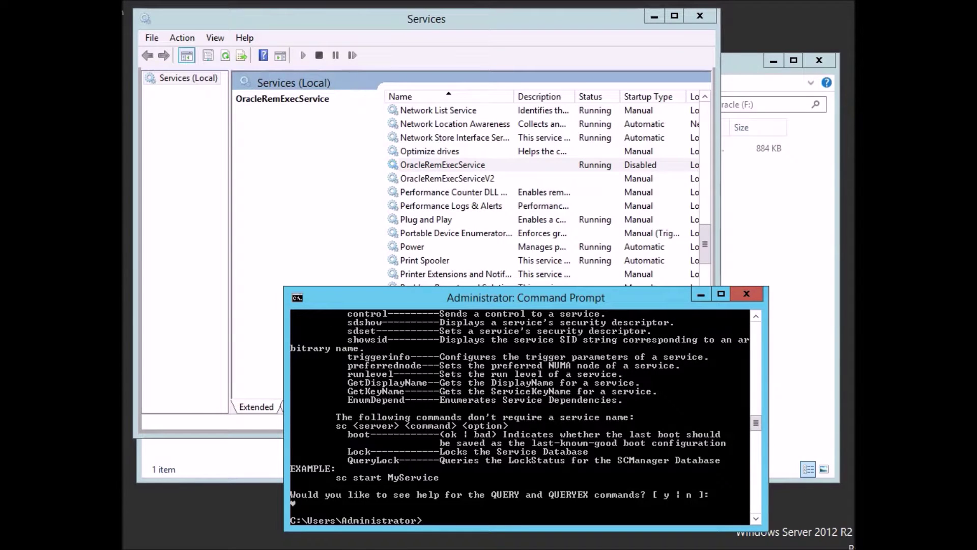
Delete the OracleRemExecService service with 'sc delete OracleRemExecService'.
type("sc /delete O")
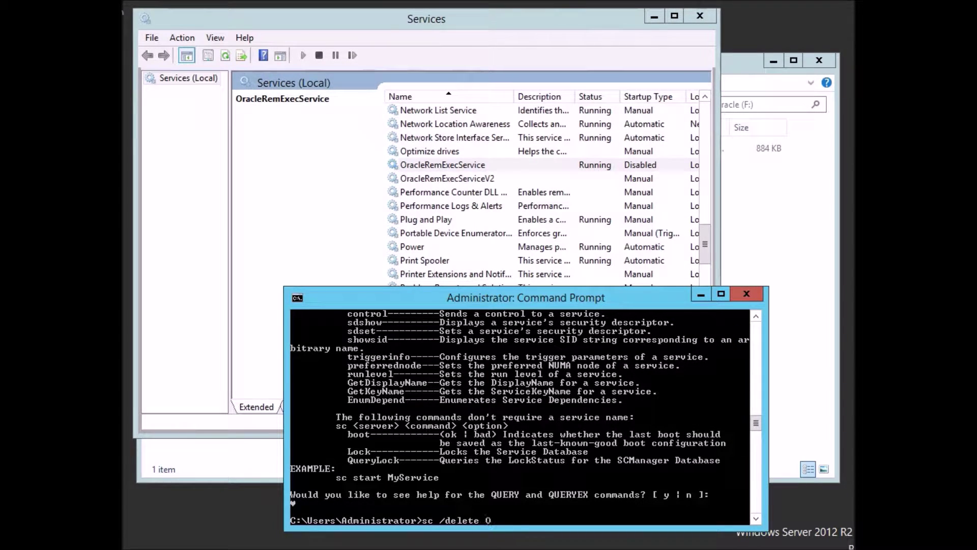
type("racleRemExecService")
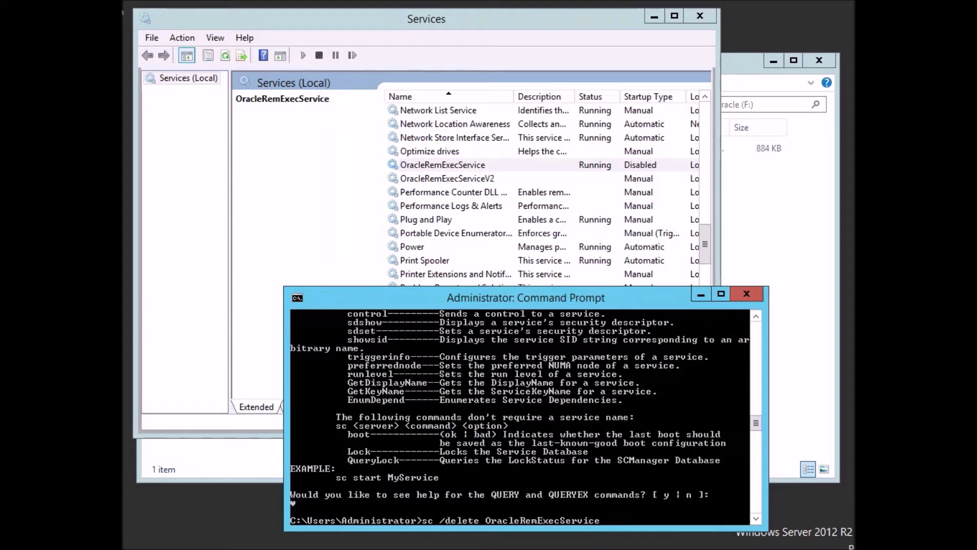
key("Return")
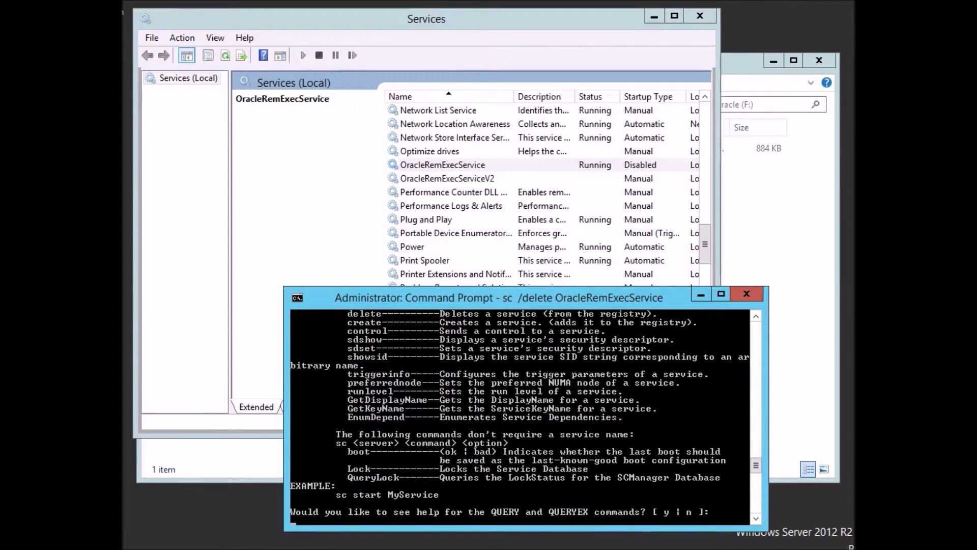
key("ctrl+c")
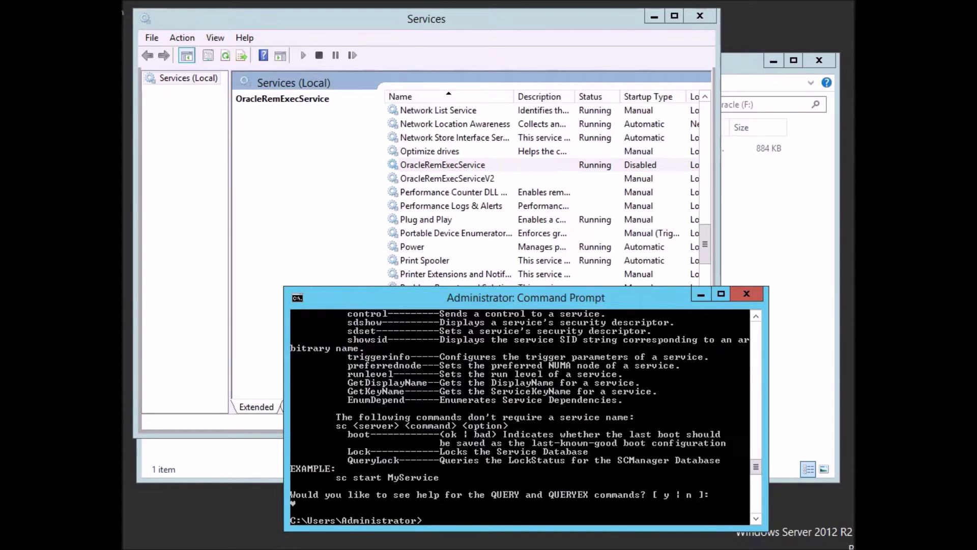
key("Up")
key("Left")
key("Left")
key("Left")
key("Left")
key("Left")
key("Left")
key("Left")
key("Left")
key("Left")
key("Left")
key("Left")
key("Left")
key("Left")
key("Left")
key("Left")
key("Left")
key("Left")
key("Left")
key("Left")
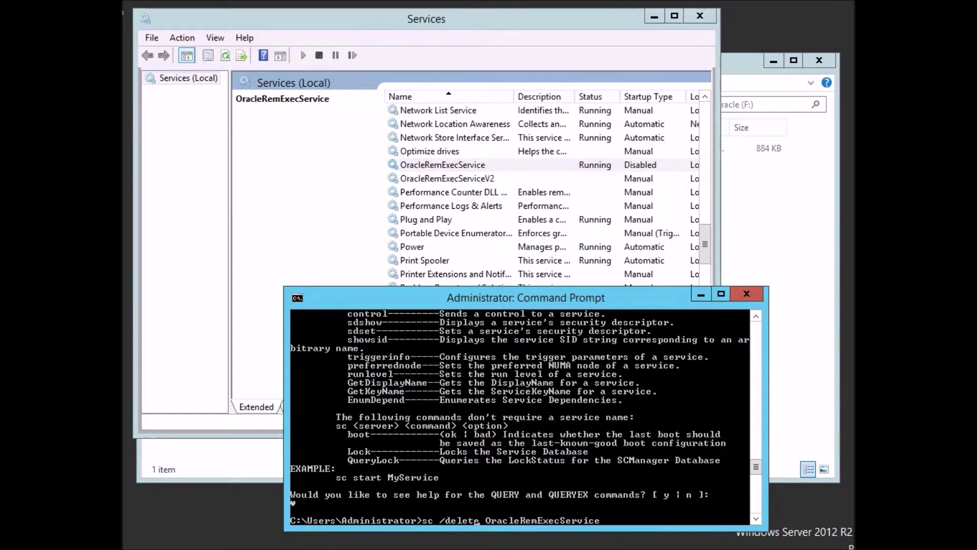
key("BackSpace")
key("Return")
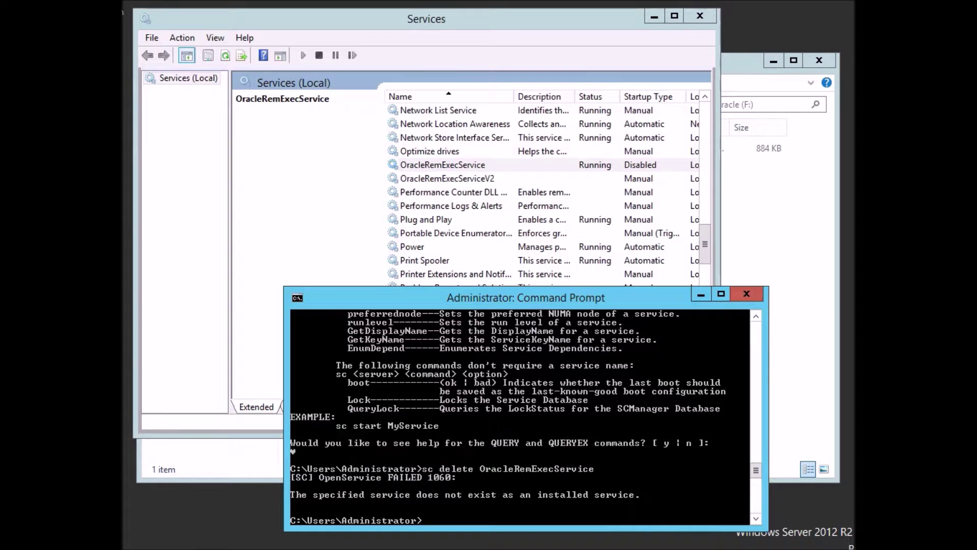
Delete the OracleRemExecServiceV2 service with 'sc delete OracleRemExecServiceV2'.
key("Up")
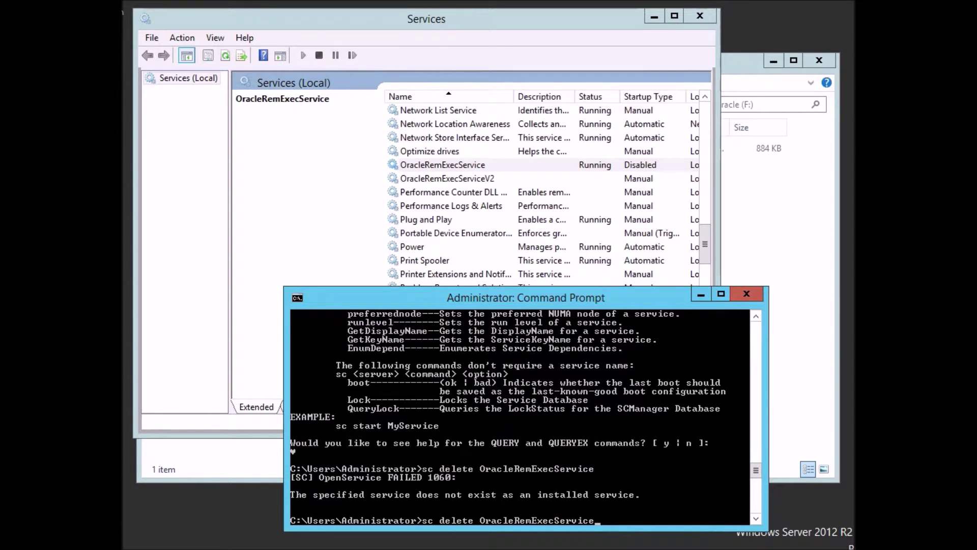
type("2")
key("BackSpace")
type("V2")
key("Return")
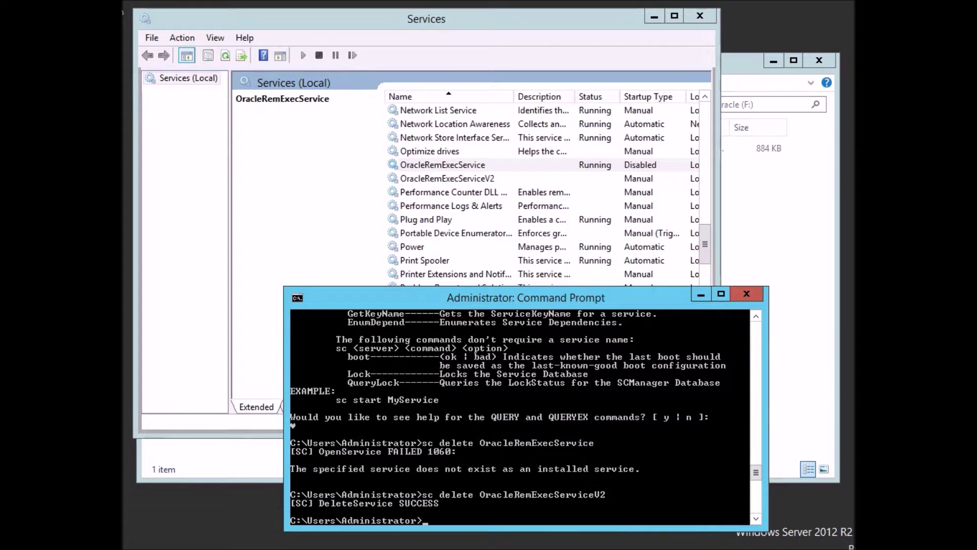
Refresh Services to confirm the Oracle entries are gone, then bring up the Start screen.
key("Up")
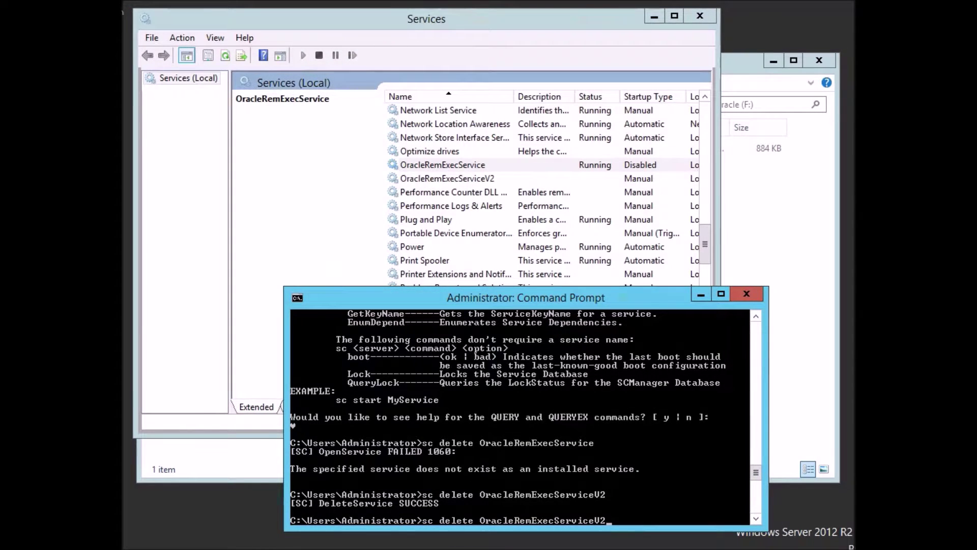
left_click(447, 179)
key("F5")
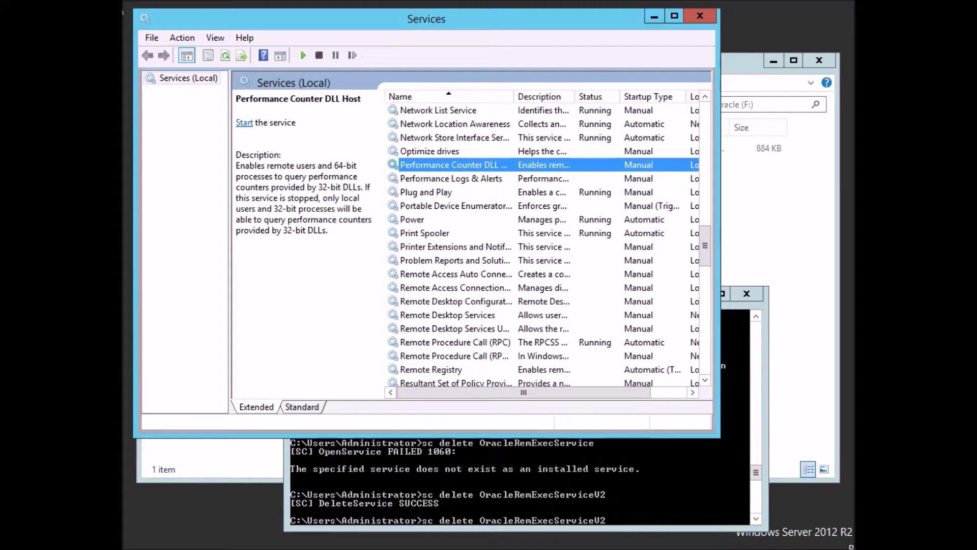
key("Up")
key("Up")
key("Up")
key("Down")
key("Down")
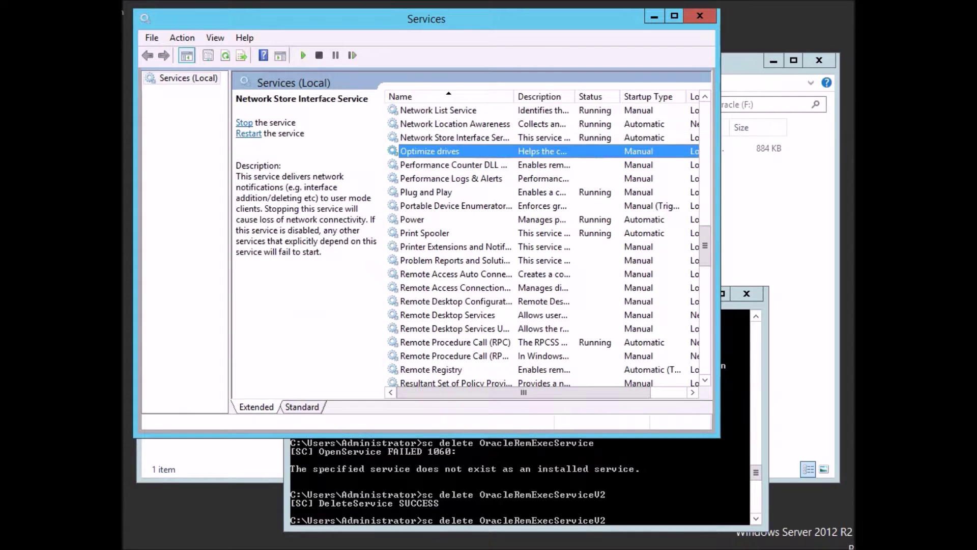
key("alt+Tab")
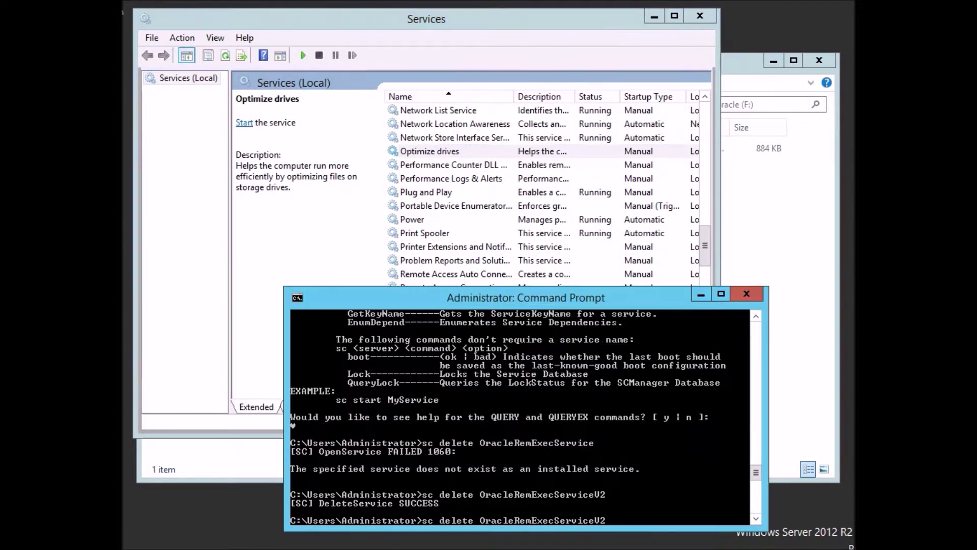
key("Escape")
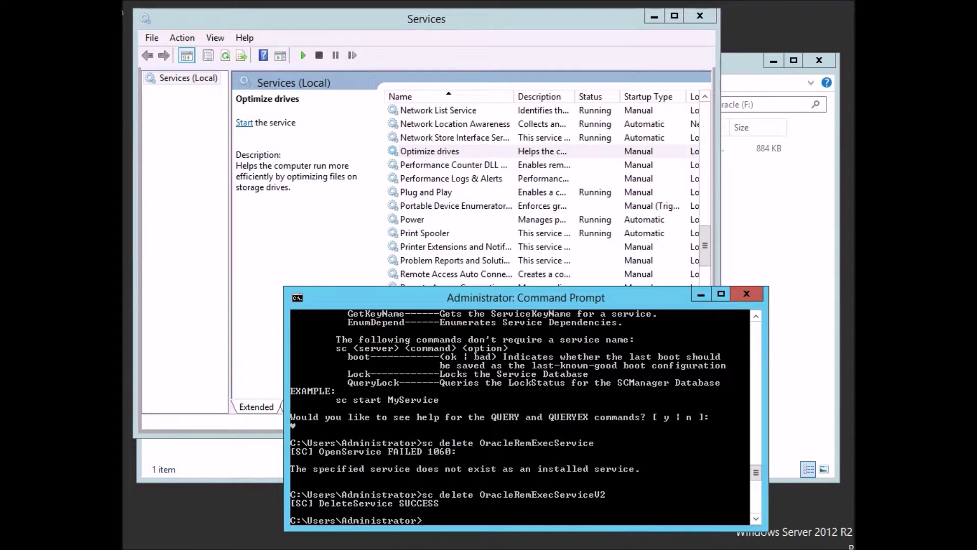
key("alt+Tab")
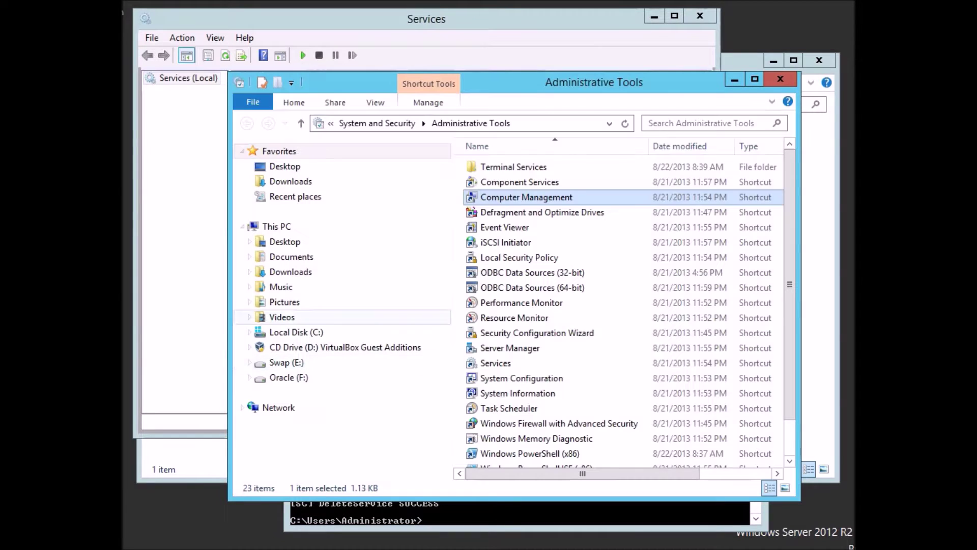
key("alt+Tab")
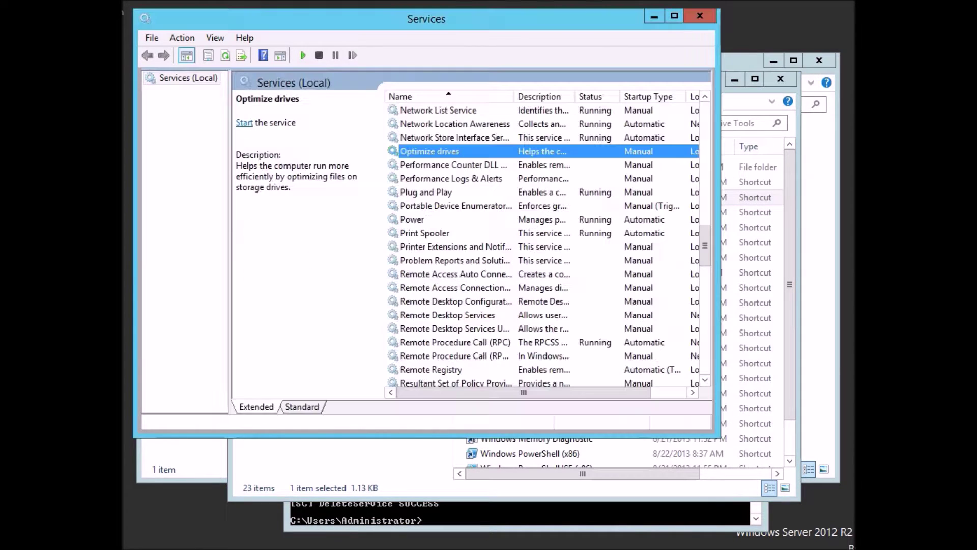
key("super")
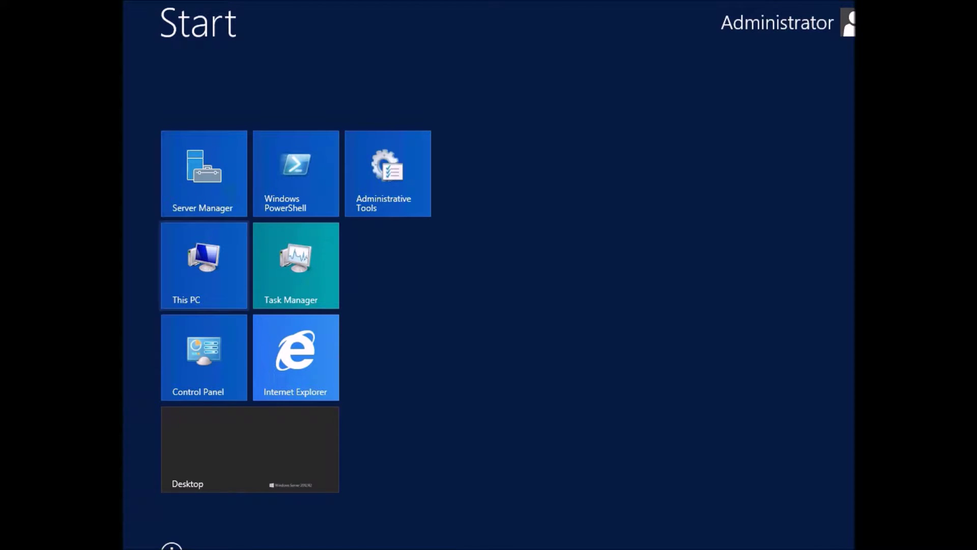
Open the system Path variable from This PC's environment variables and review its value.
right_click(204, 270)
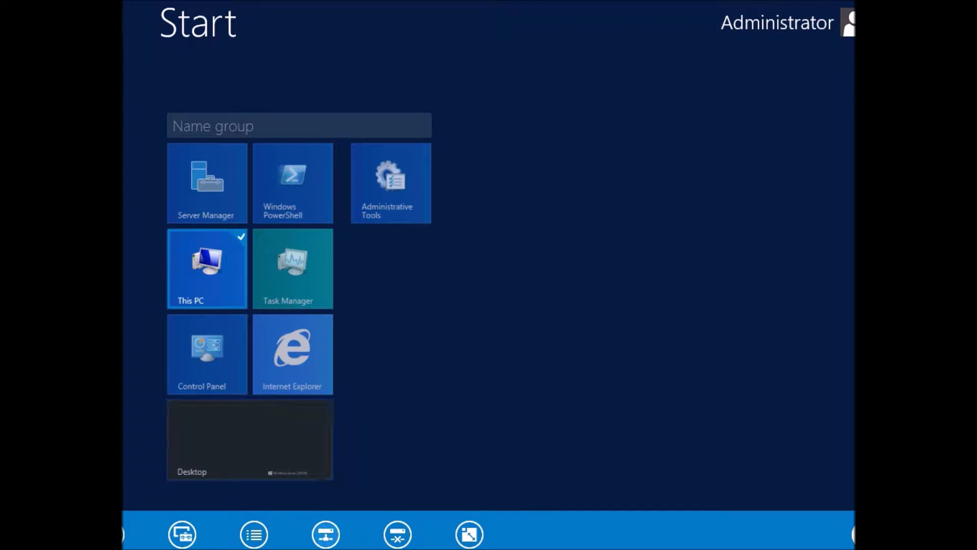
left_click(254, 534)
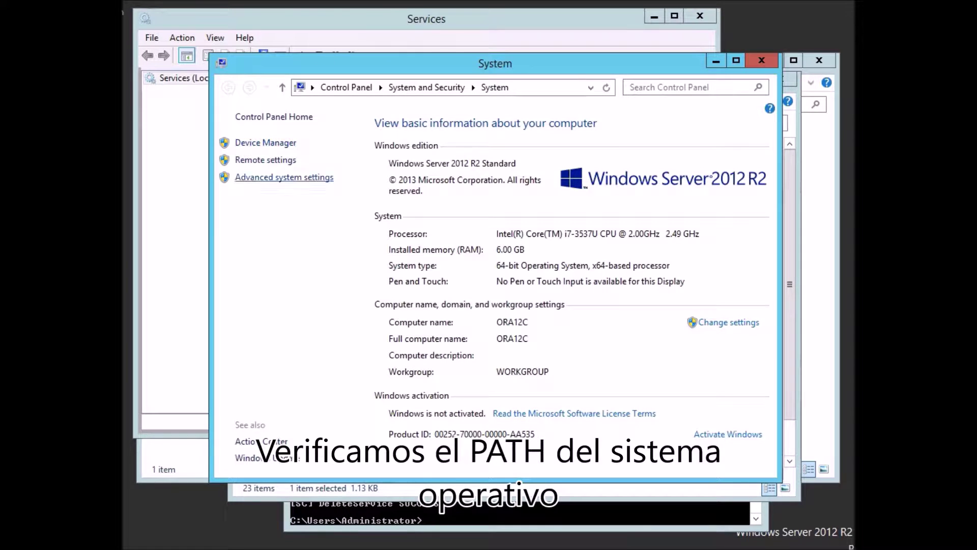
left_click(284, 177)
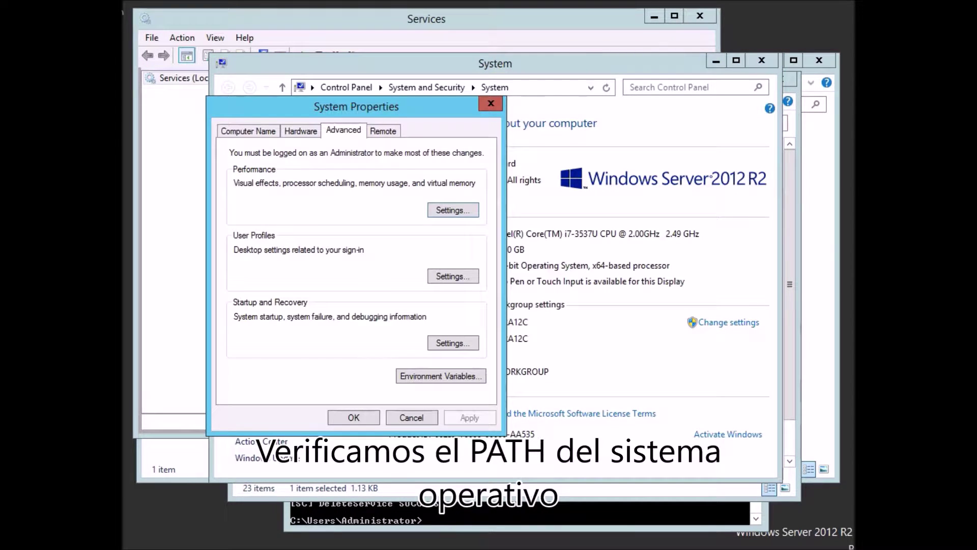
left_click(441, 376)
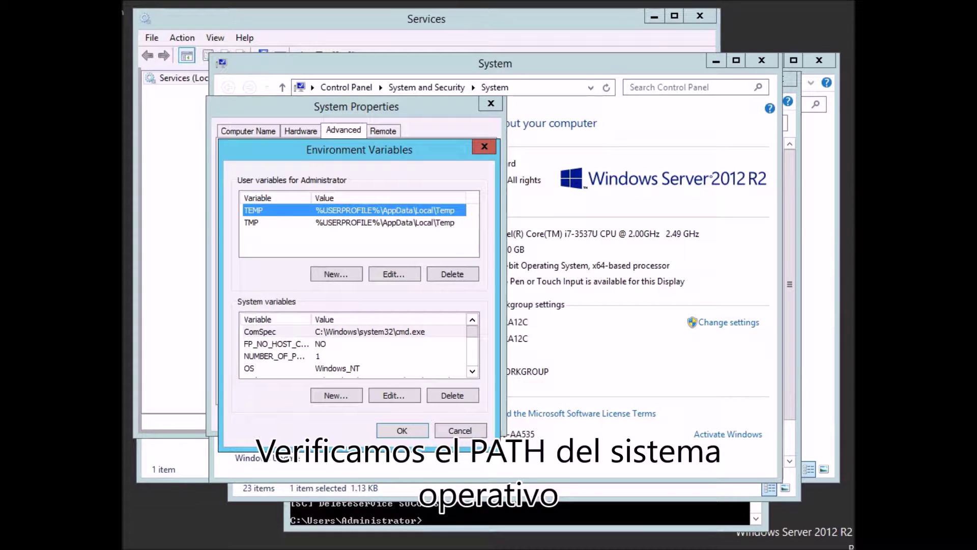
scroll(356, 351, "down", 2)
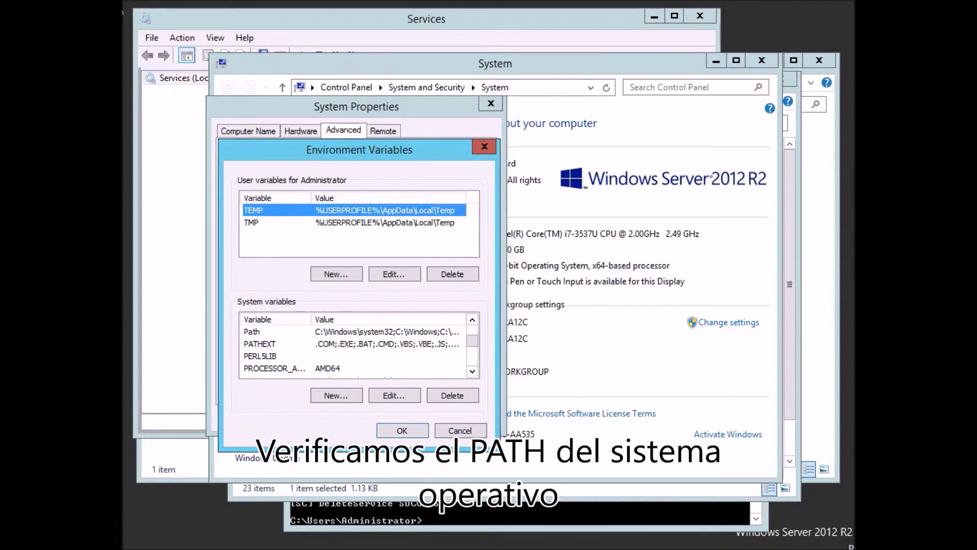
left_click(252, 332)
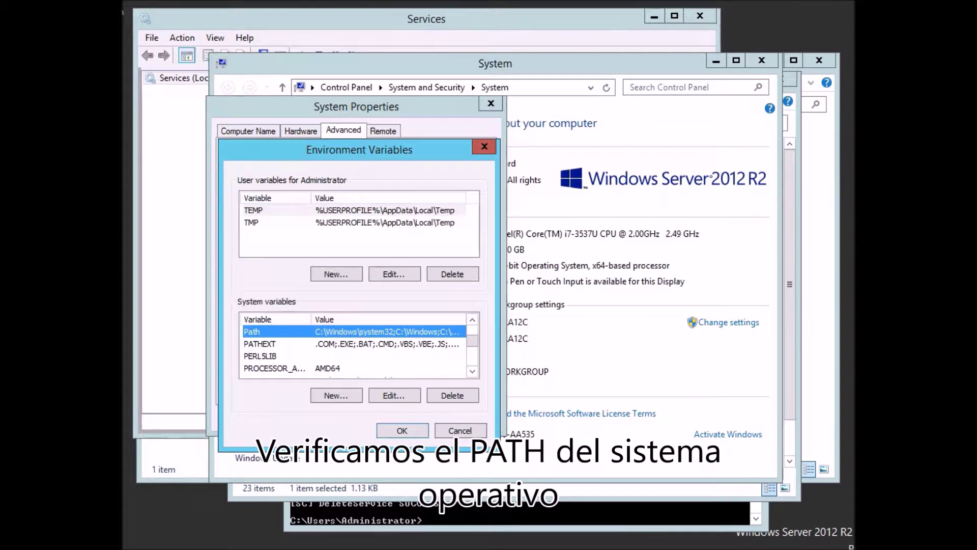
left_click(394, 396)
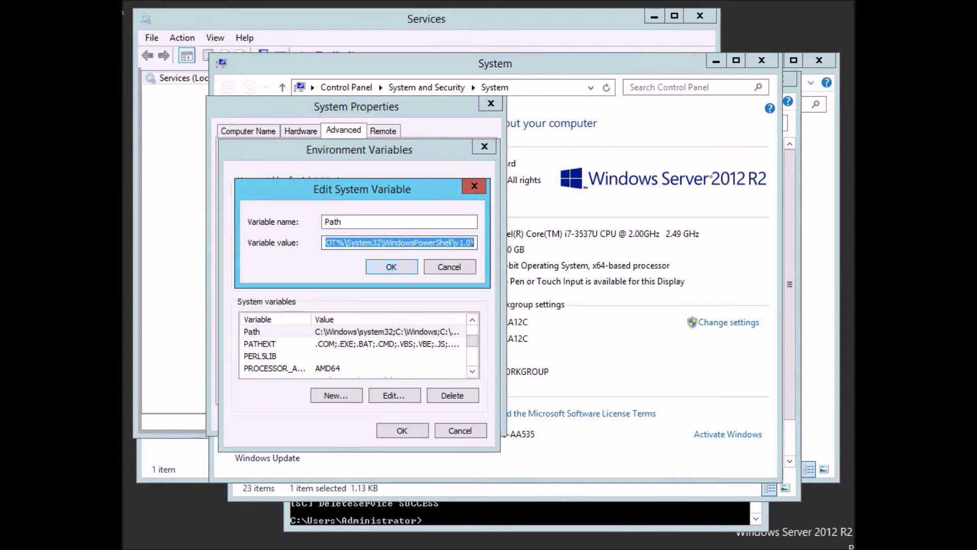
key("Home")
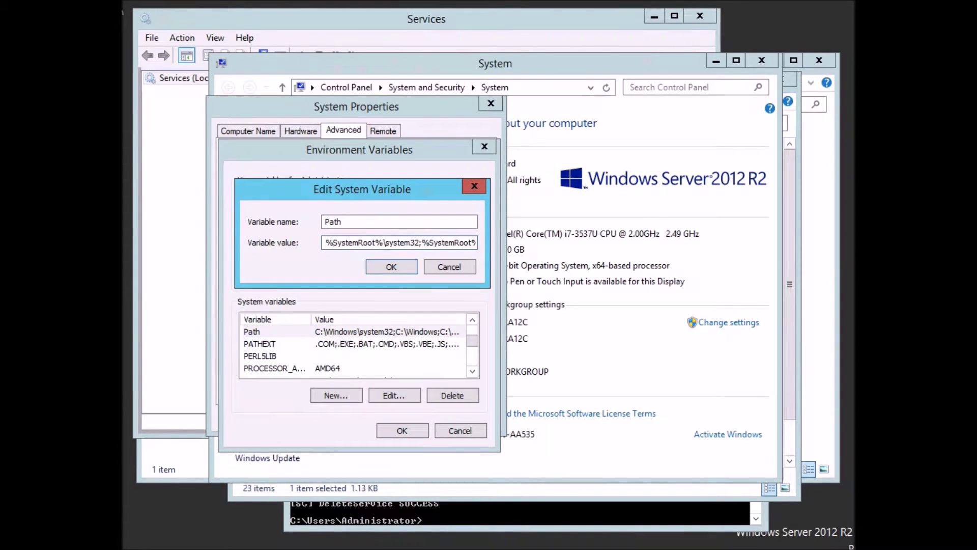
key("End")
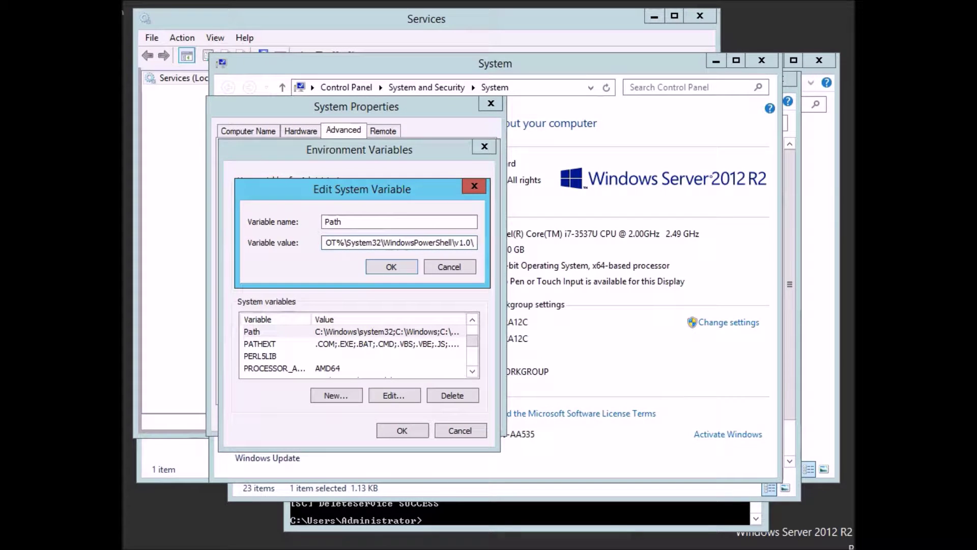
Cancel the Path editor, Environment Variables and System Properties, and close the System window.
left_click(449, 266)
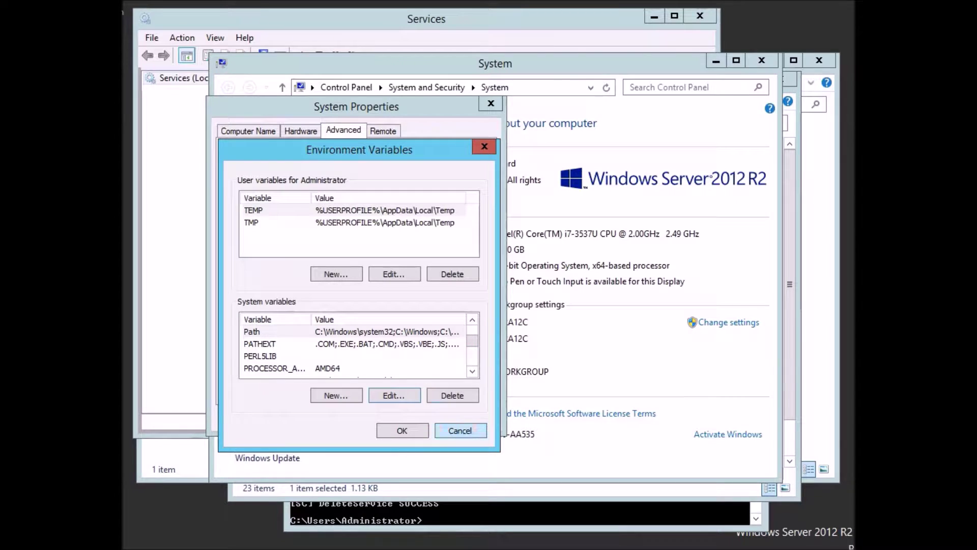
left_click(460, 430)
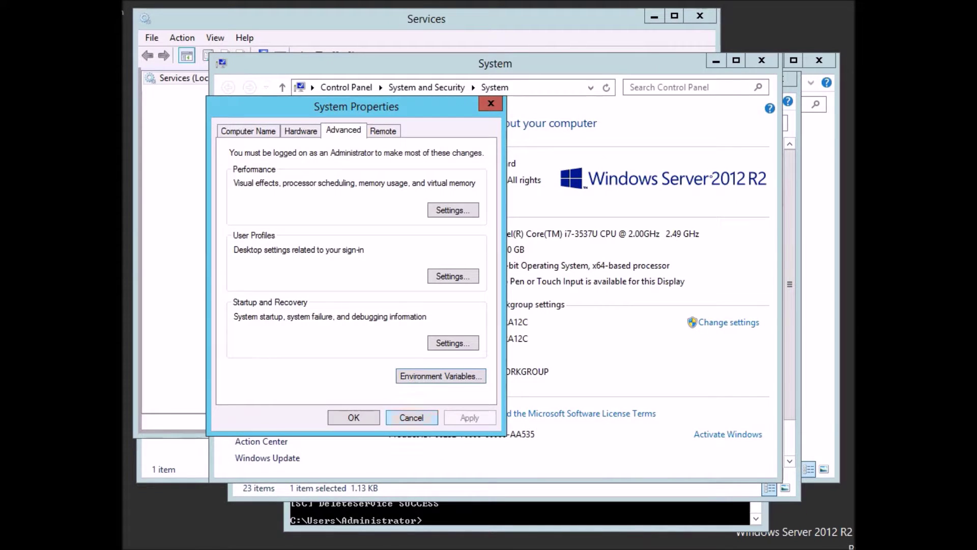
mouse_move(310, 548)
left_click(411, 417)
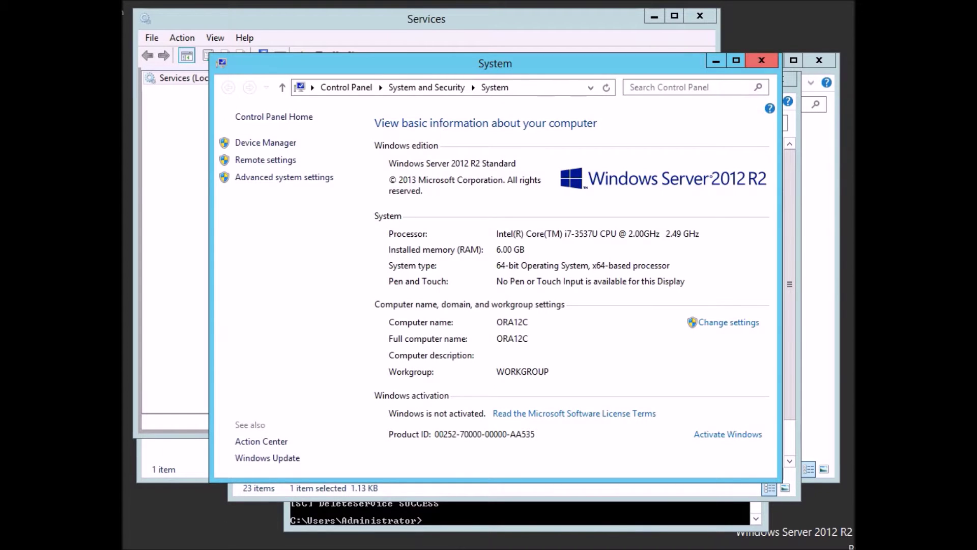
left_click(761, 60)
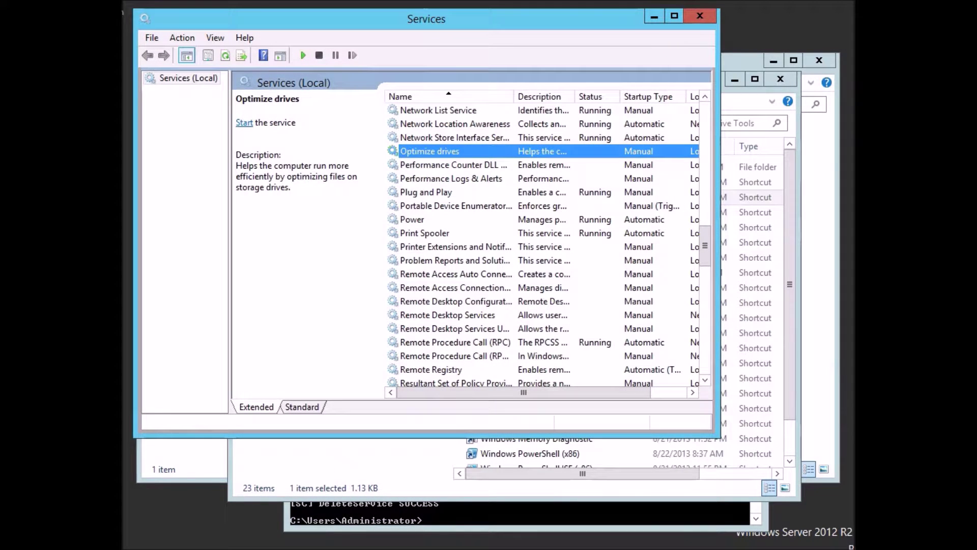
Minimize Services, close Administrative Tools, and bring the Oracle (F:) folder window forward.
left_click(655, 16)
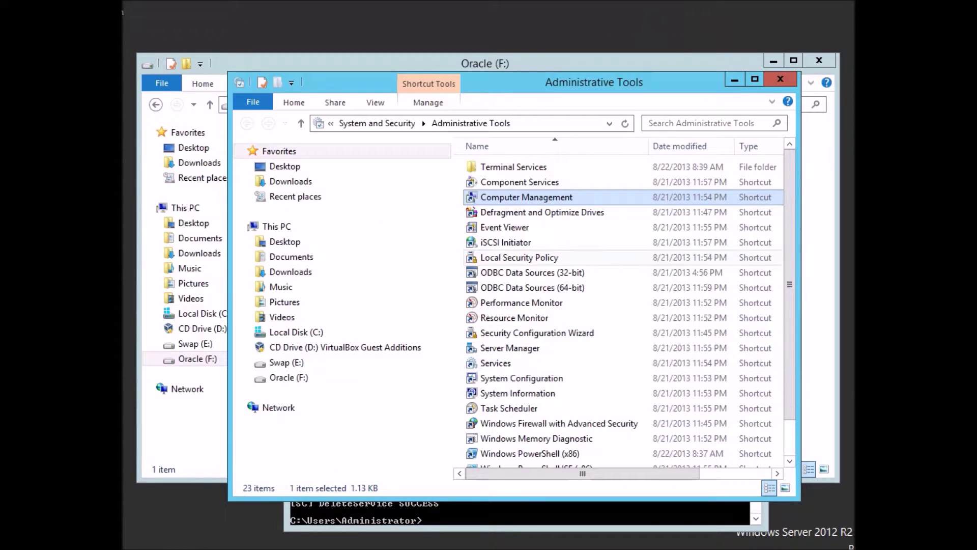
left_click(780, 79)
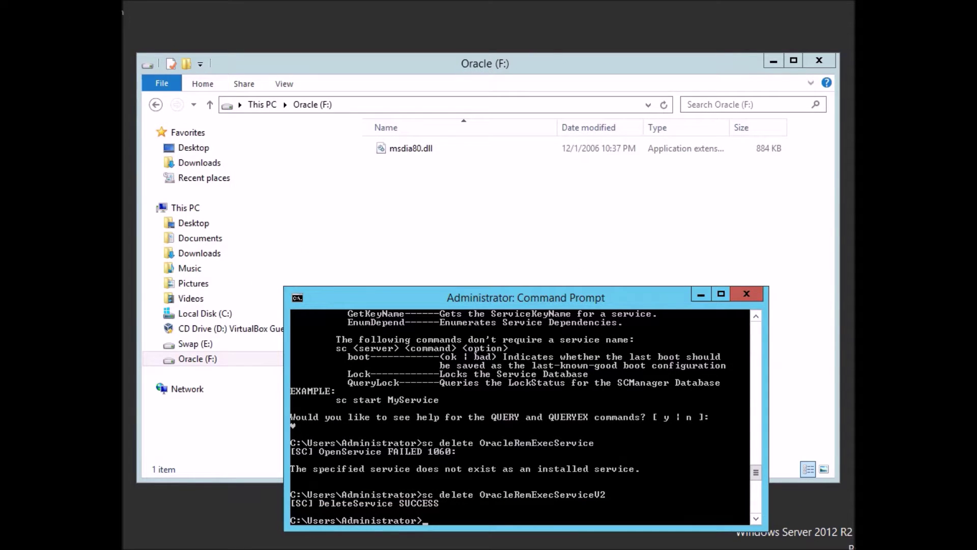
key("Return")
key("Return")
key("Return")
key("Return")
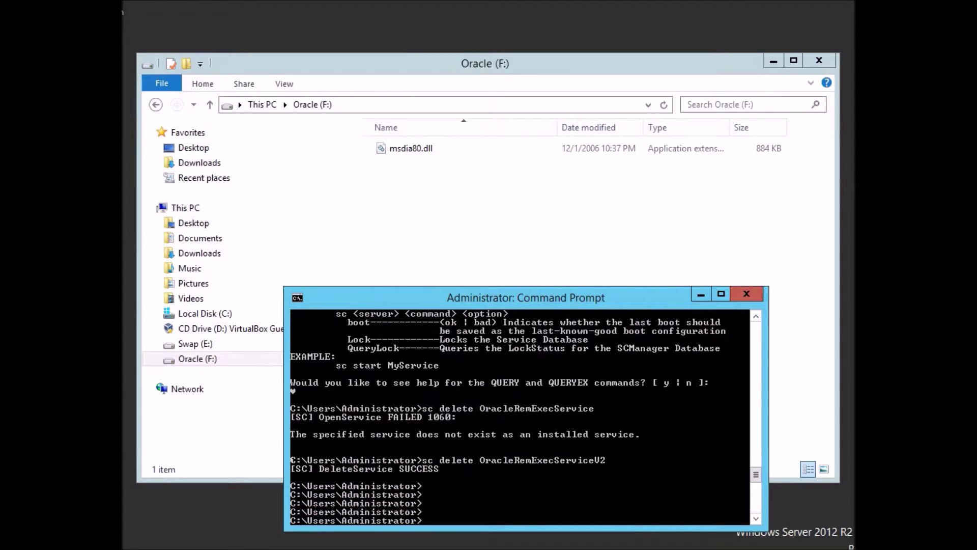
key("Return")
key("Return")
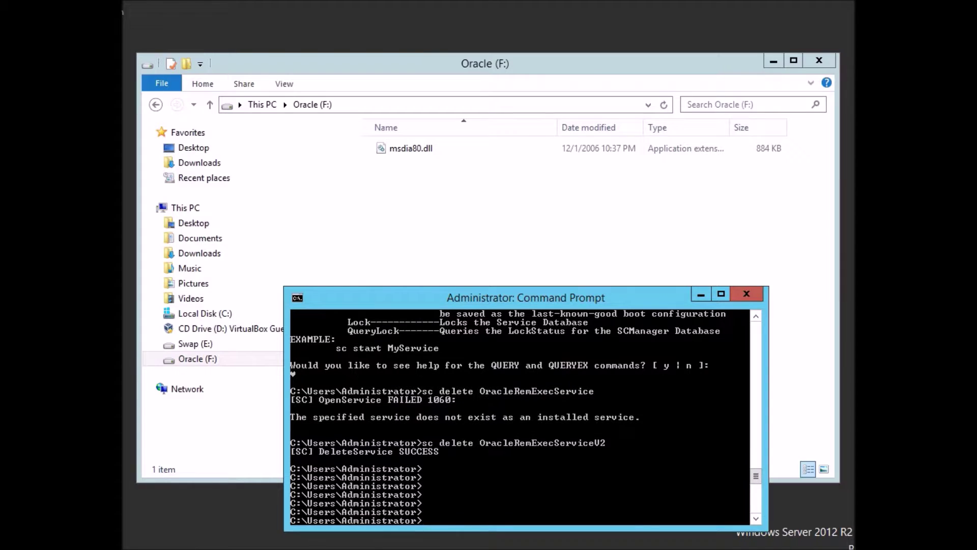
left_click(387, 254)
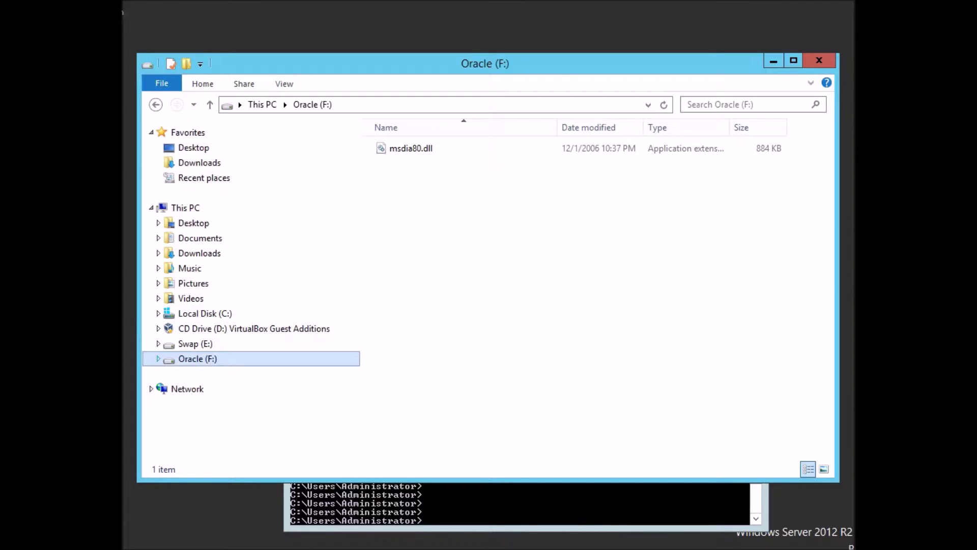
Browse File Explorer to C:\Windows\System32\drivers\etc.
left_click(158, 313)
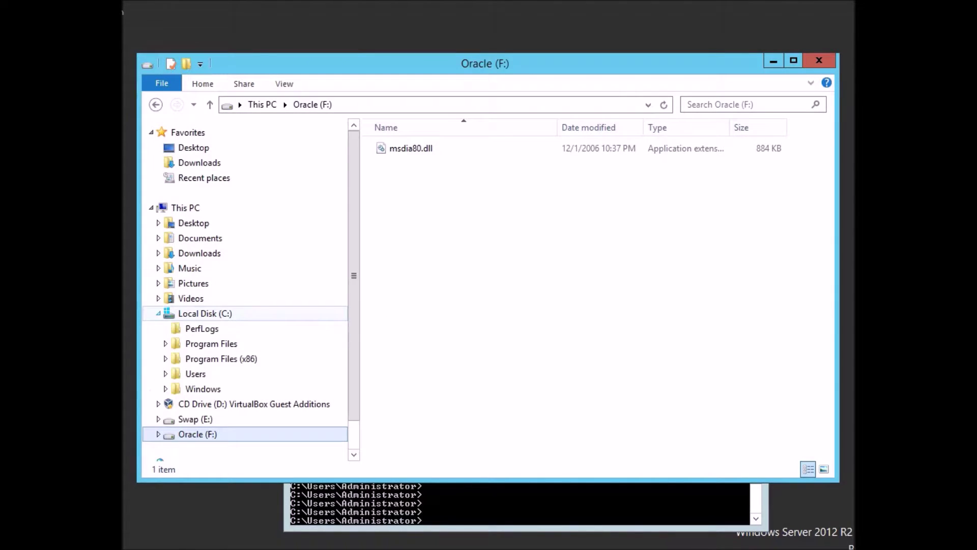
left_click(165, 389)
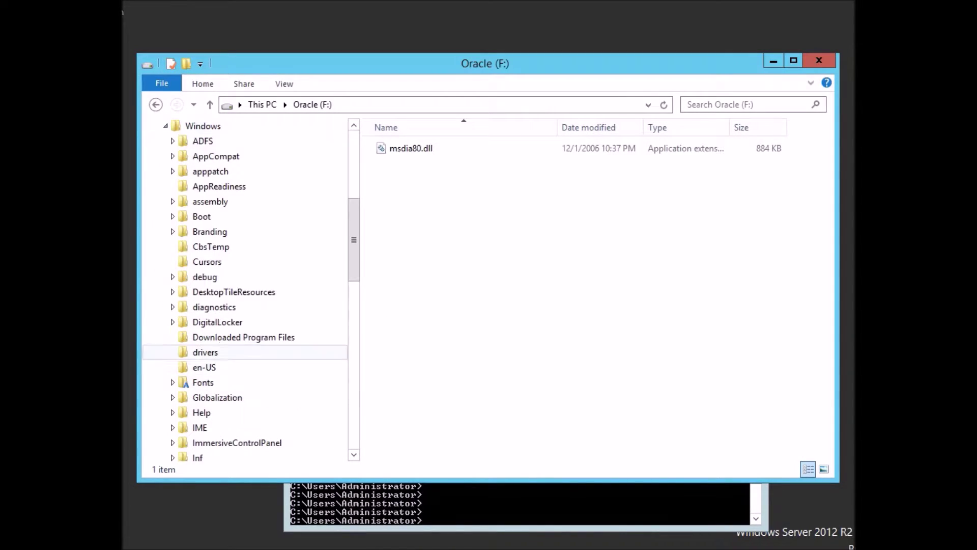
left_click(205, 352)
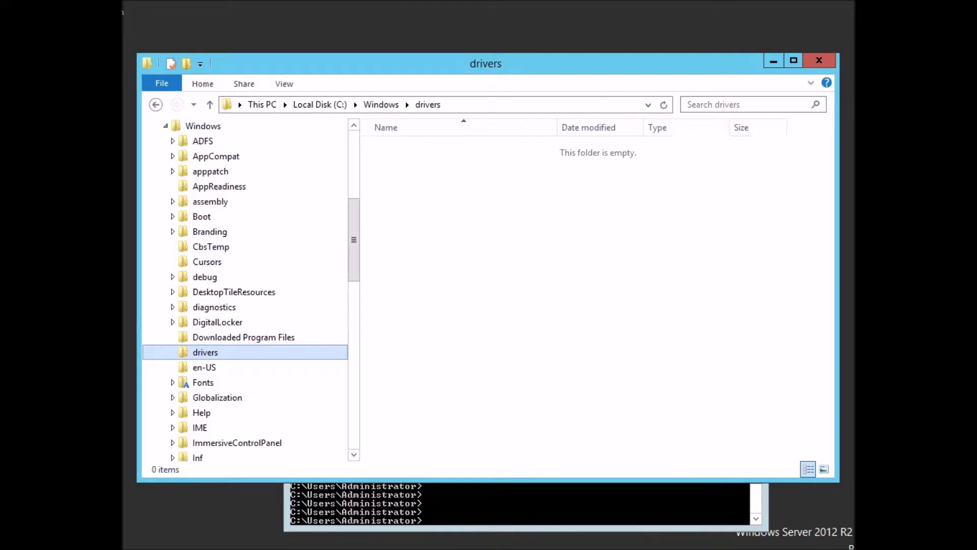
scroll(244, 427, "down", 9)
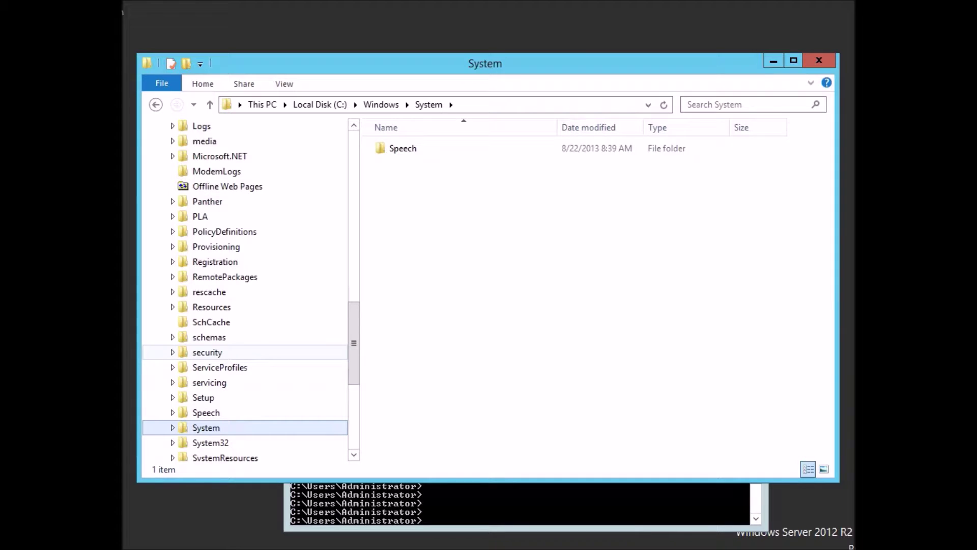
left_click(211, 443)
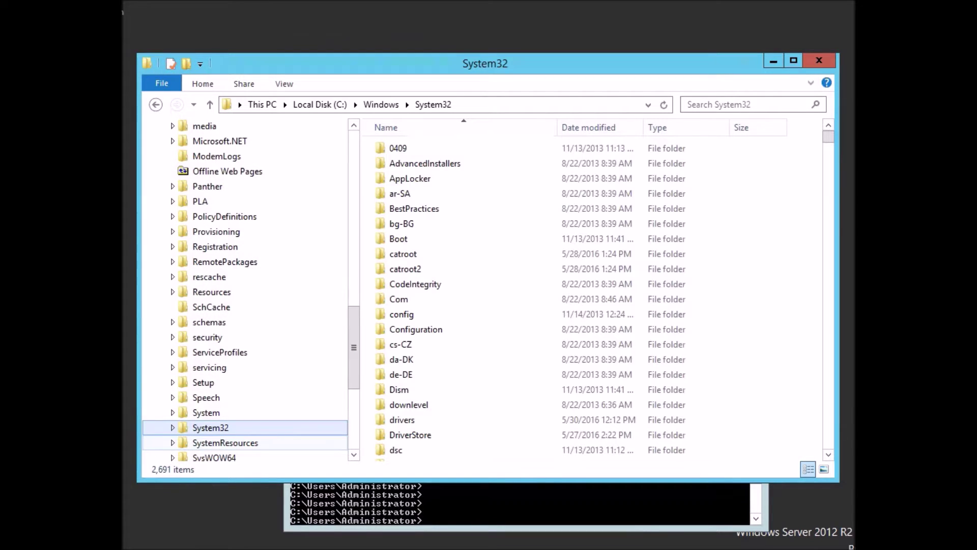
double_click(414, 209)
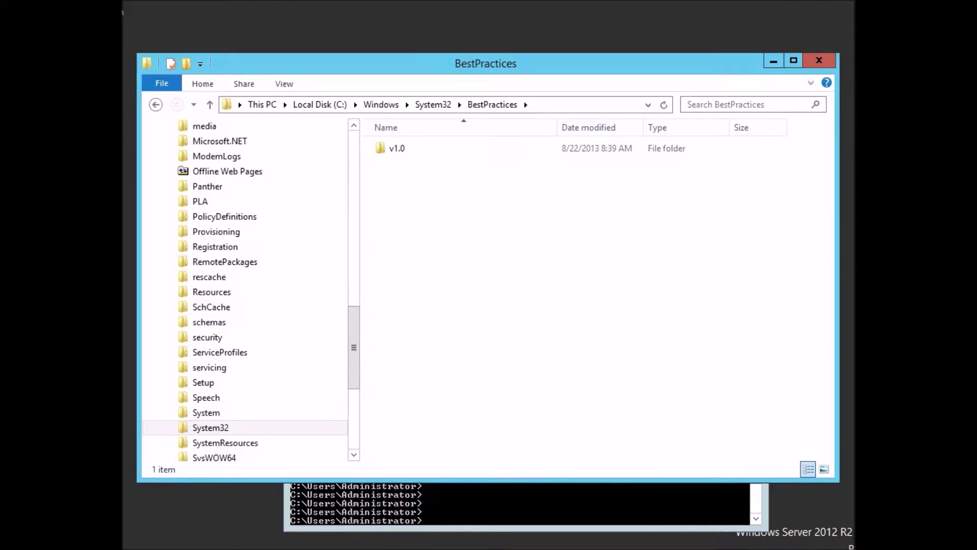
key("BackSpace")
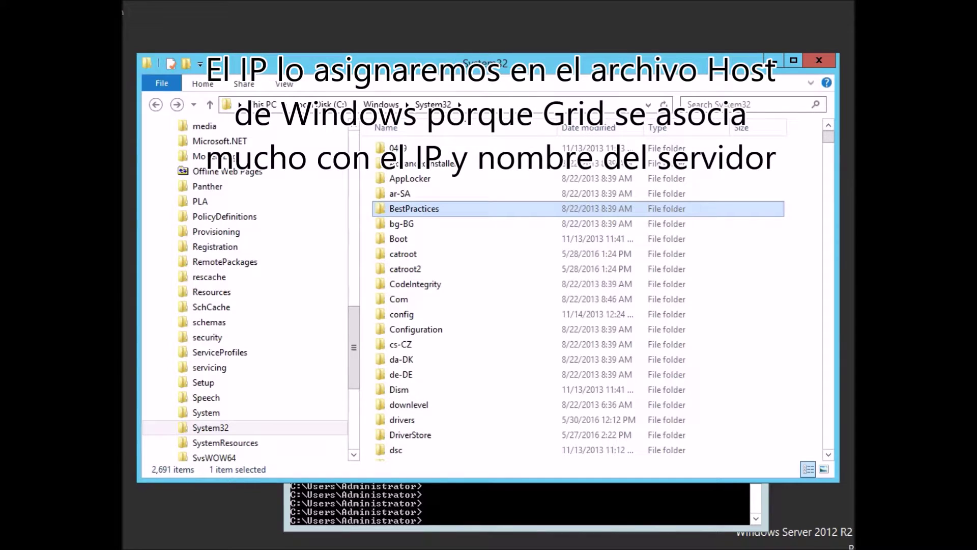
type("dr")
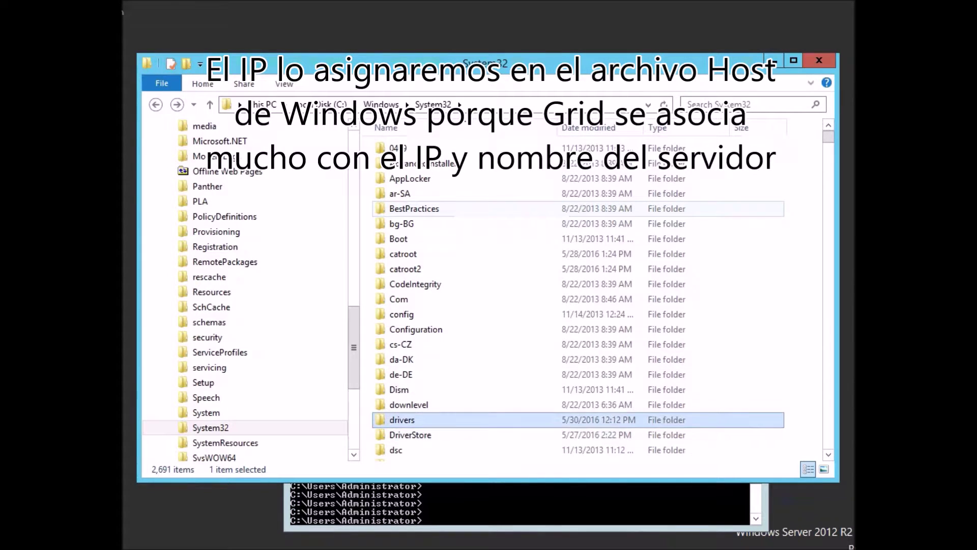
key("Return")
type("etc")
key("Return")
Open the hosts file in Notepad.
key("Down")
key("Down")
key("Up")
key("Up")
key("Return")
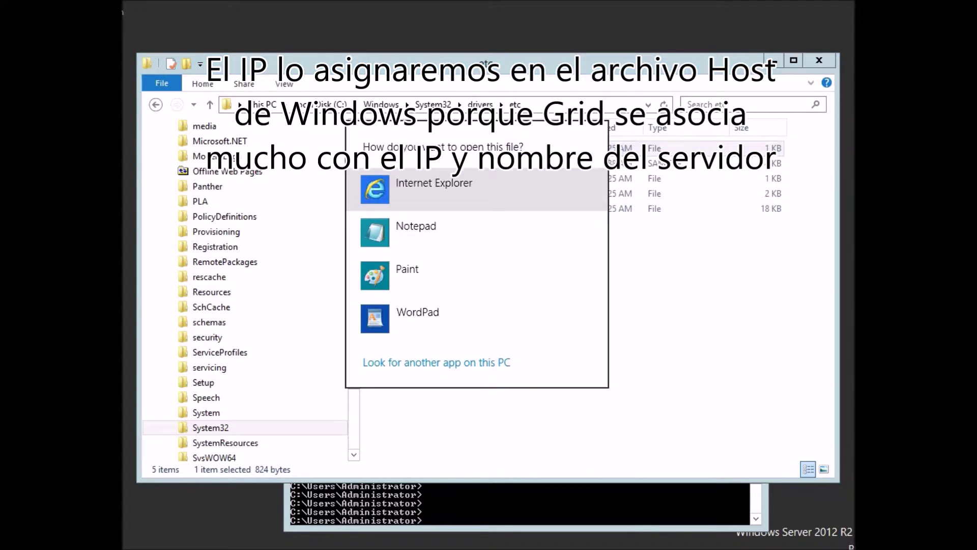
key("Down")
key("Return")
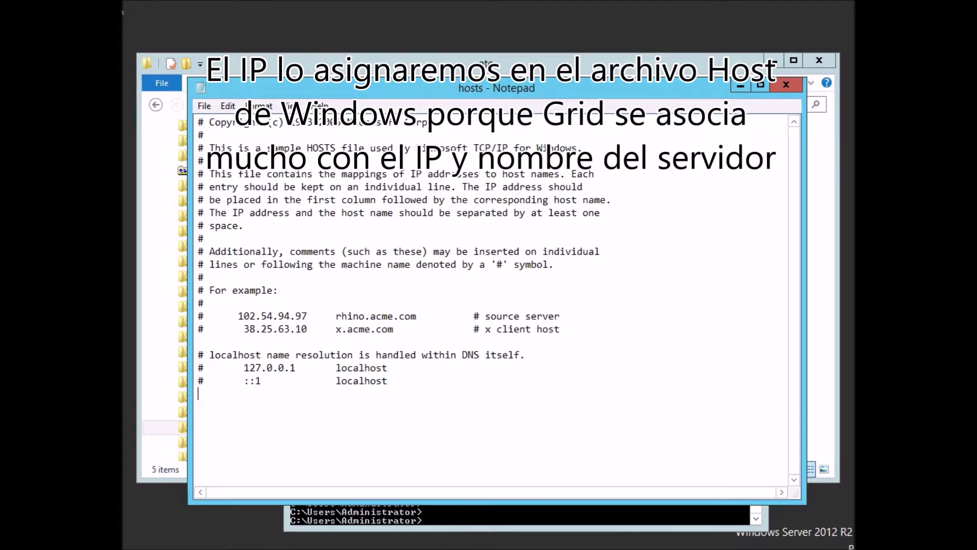
Check the machine's IP address and computer name with ipconfig and hostname.
key("alt+Tab")
type("ipconfig")
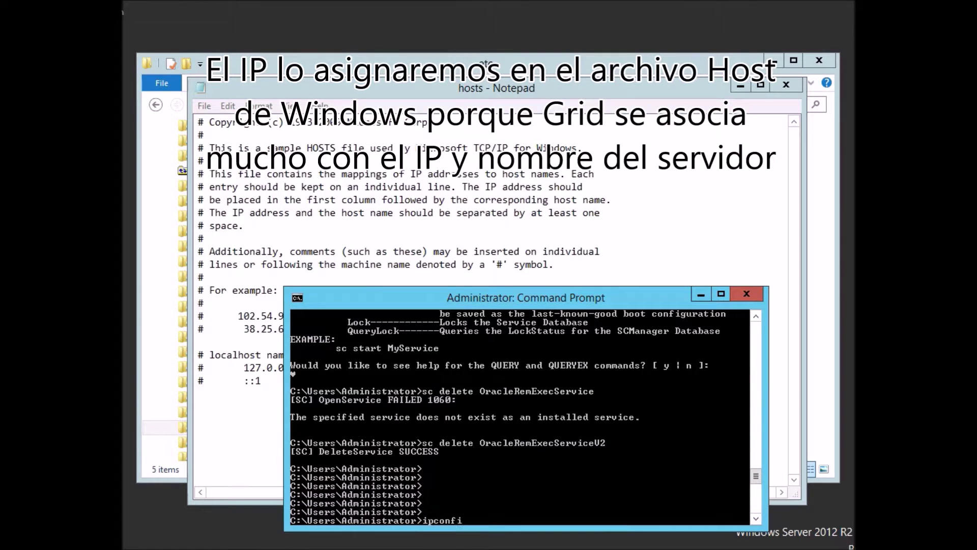
key("Return")
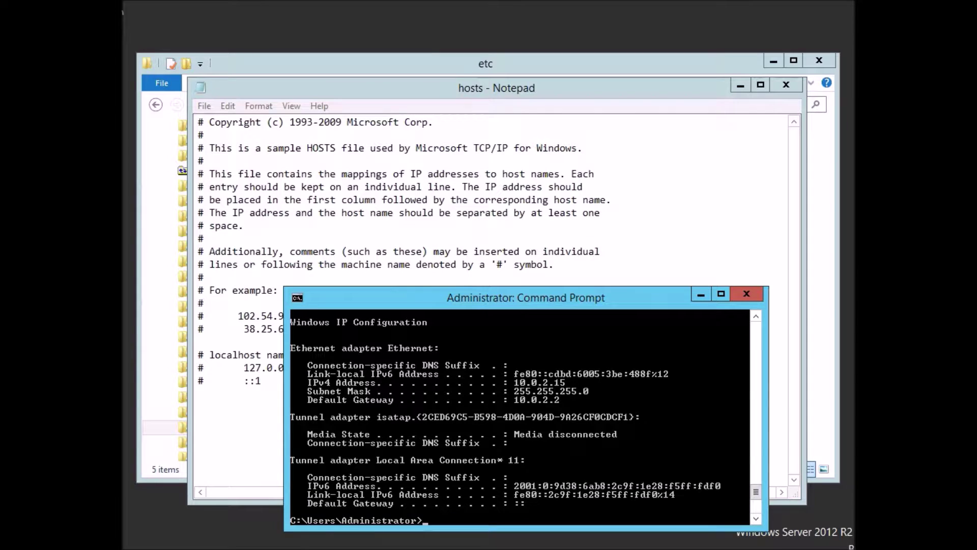
type("hostname")
key("Return")
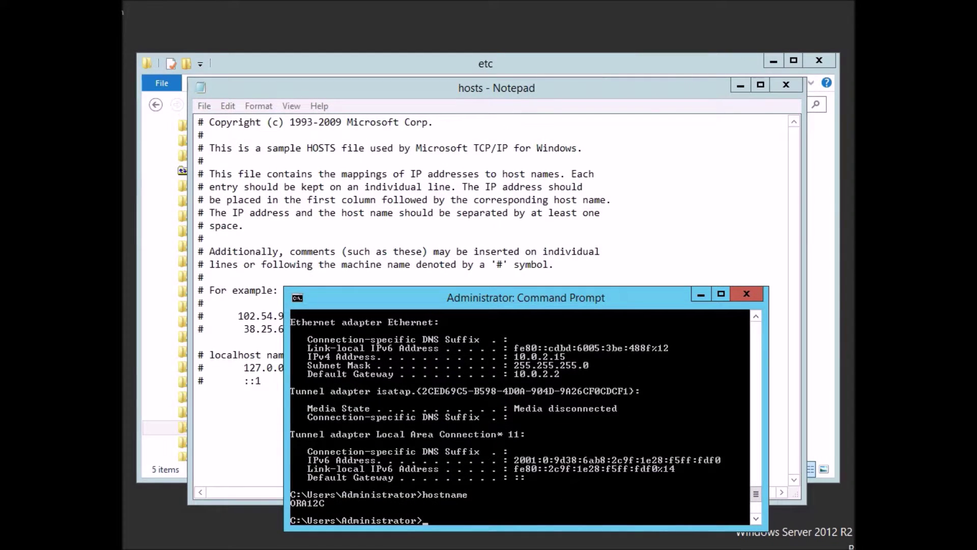
Add the entry '10.0.2.15 ORACLE12C oracle12c' to the hosts file and save it.
key("alt+Tab")
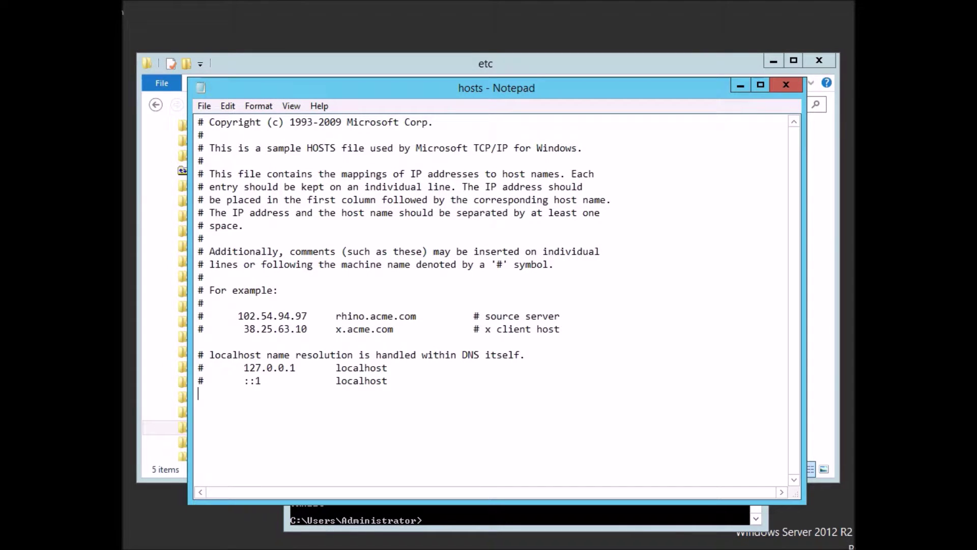
type("10.0.2.15")
key("Tab")
type("ORACLE12C")
key("Tab")
type("oracle12c")
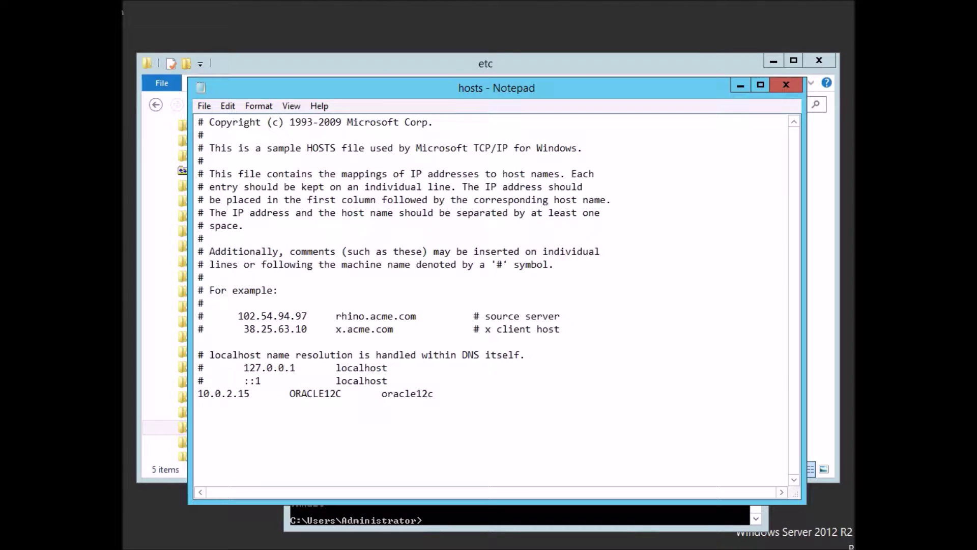
key("Return")
key("alt")
key("f")
left_click(227, 154)
Ping oracle12c to confirm it resolves to 10.0.2.15.
key("alt+Tab")
type("ping oracle12c")
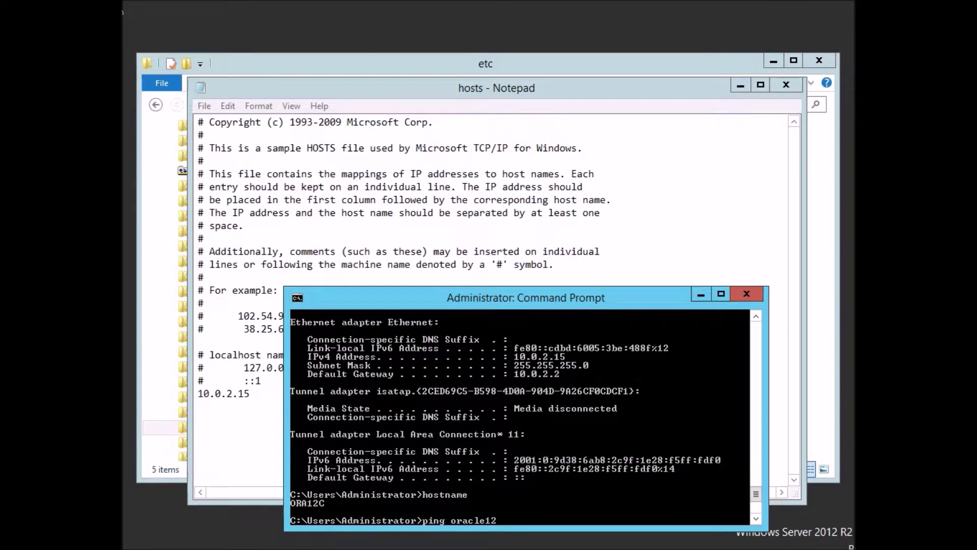
key("Return")
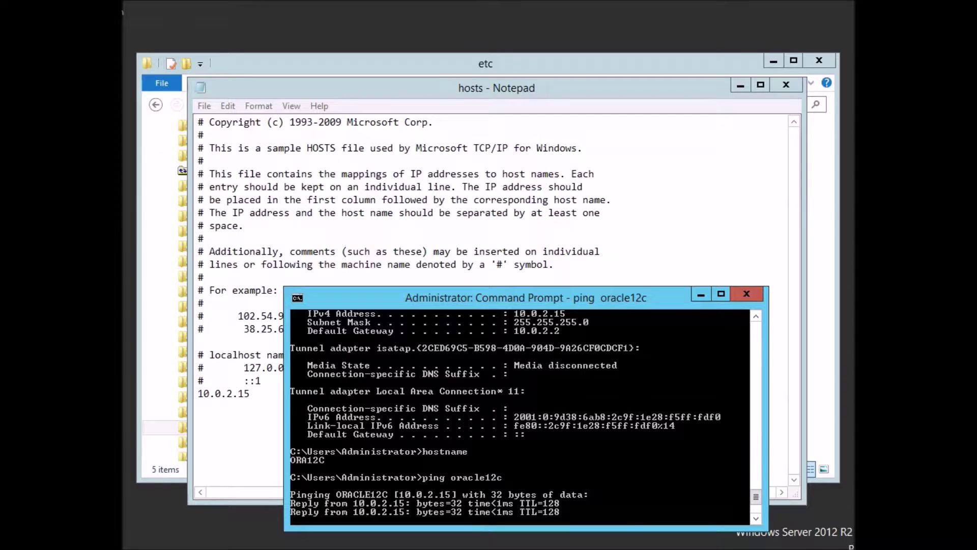
key("ctrl+c")
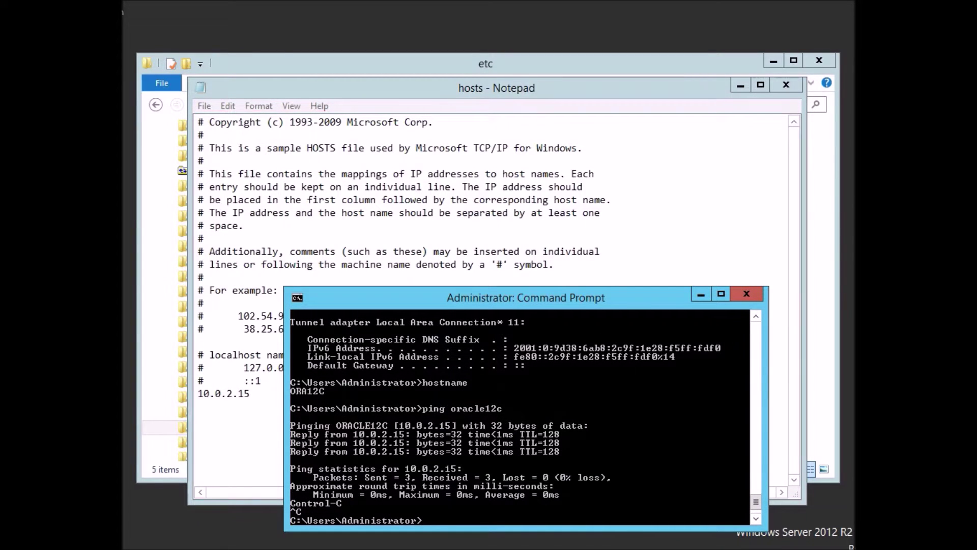
Open Downloads\p13390677_112040_MSWIN-x86-64_3of7\grid and run setup as administrator.
left_click(315, 64)
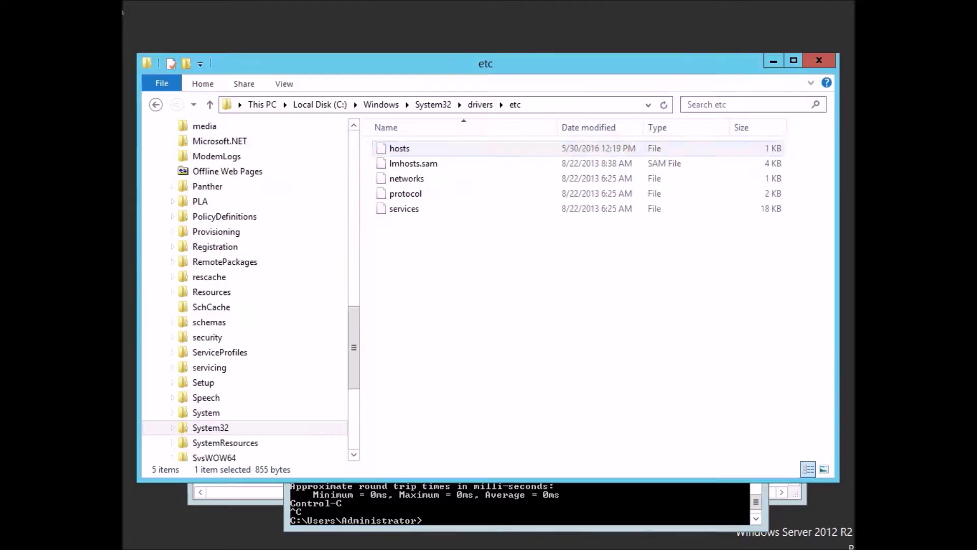
left_click_drag(353, 347, 354, 188)
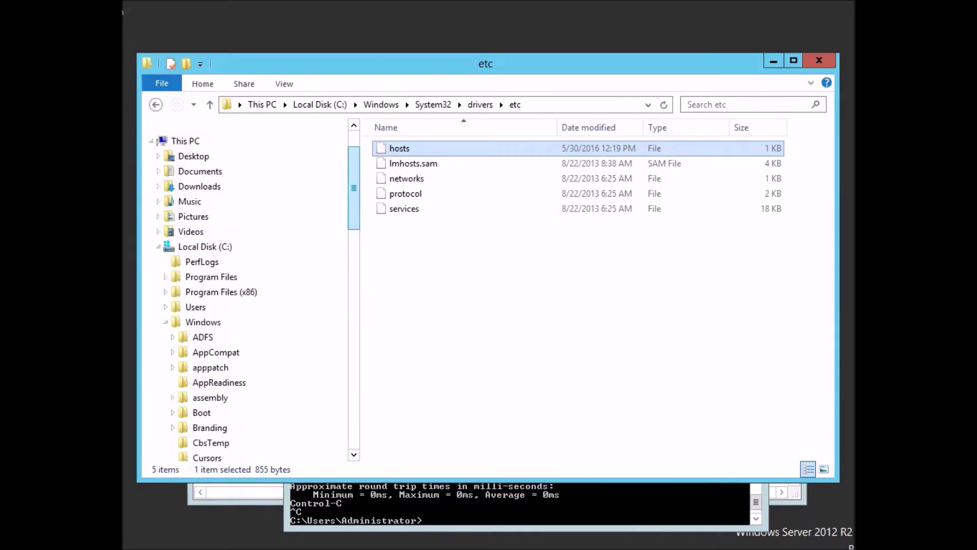
left_click(158, 247)
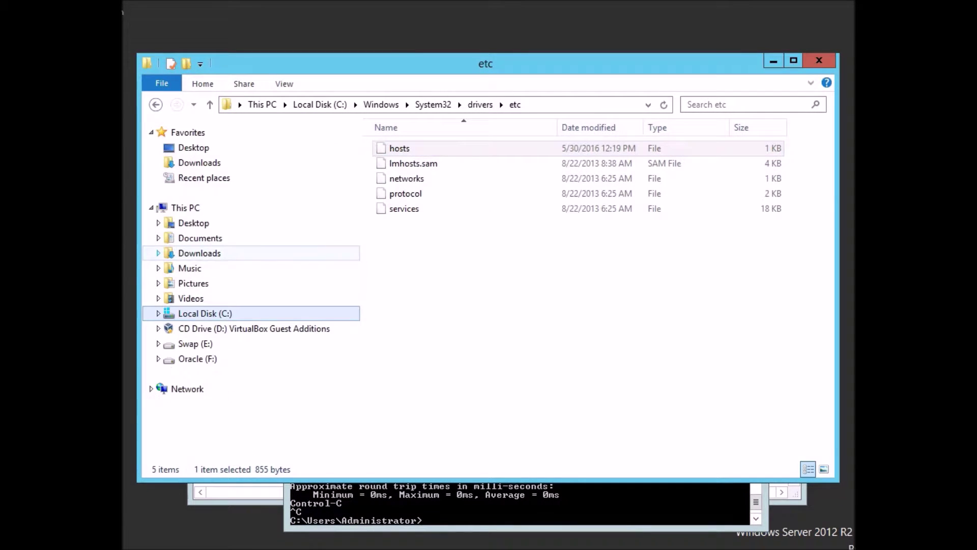
left_click(200, 252)
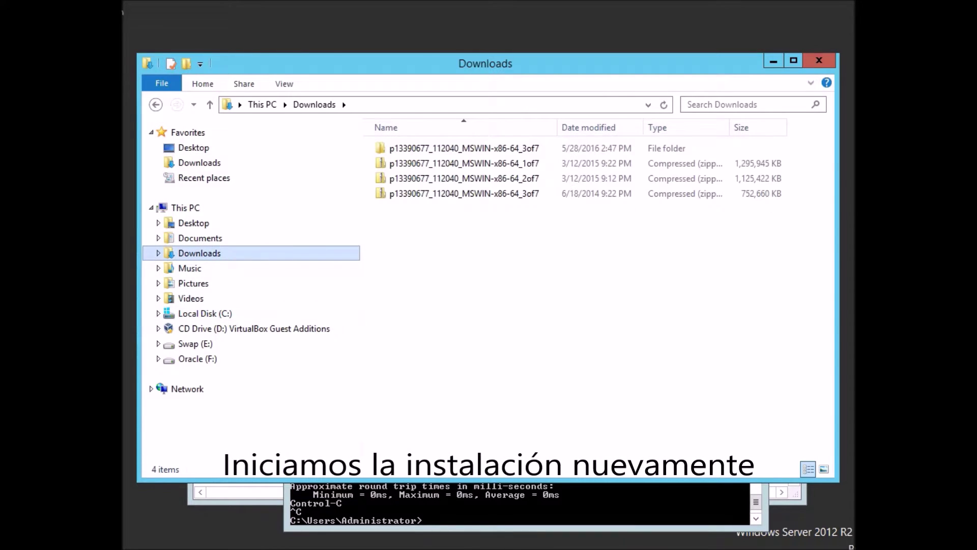
double_click(458, 148)
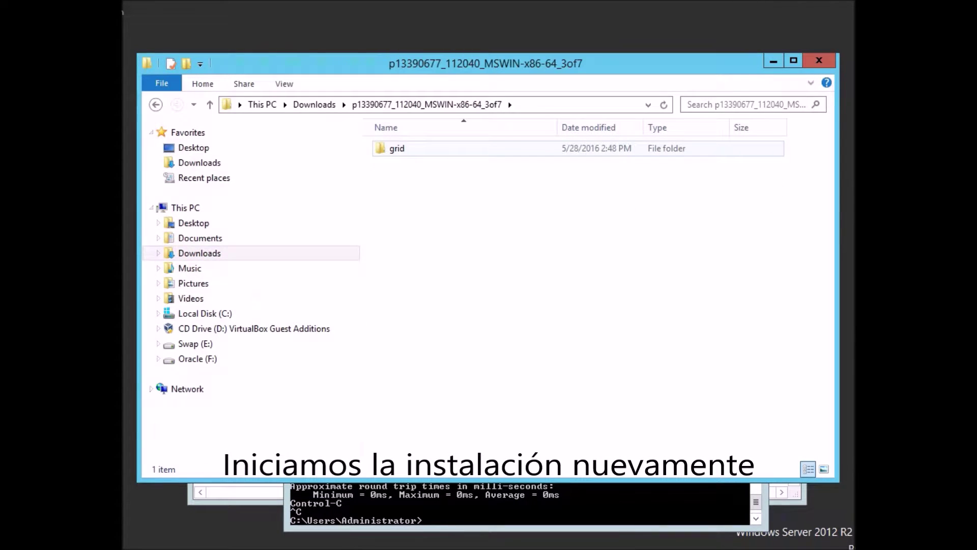
double_click(458, 148)
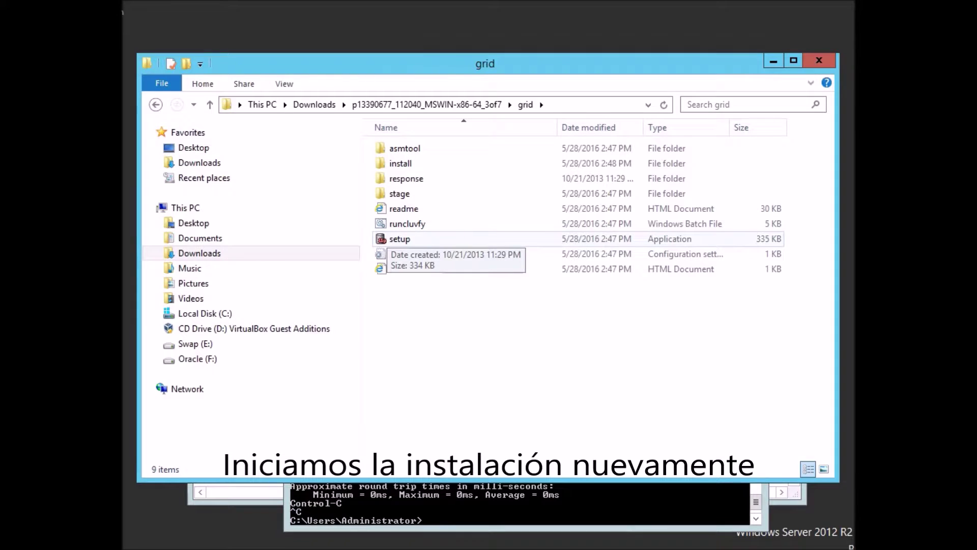
right_click(381, 238)
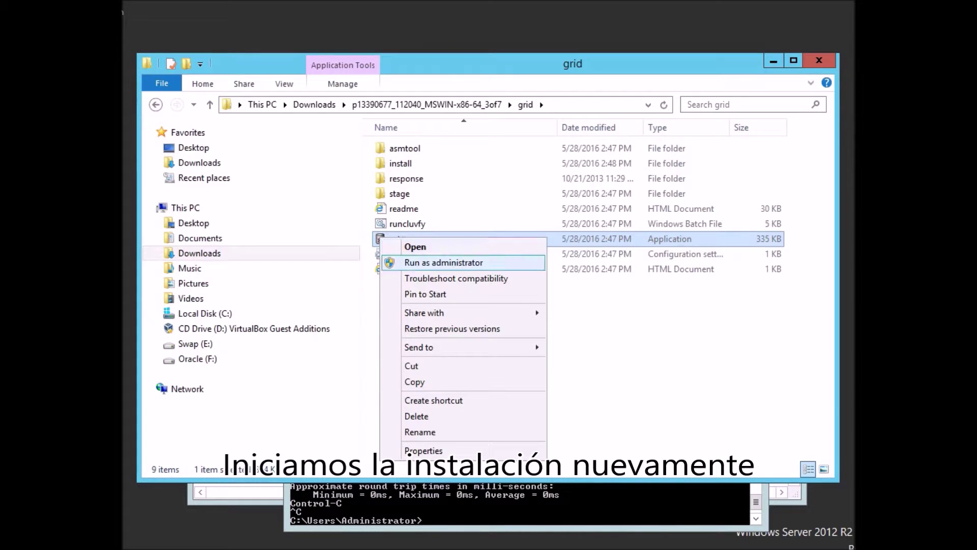
left_click(442, 262)
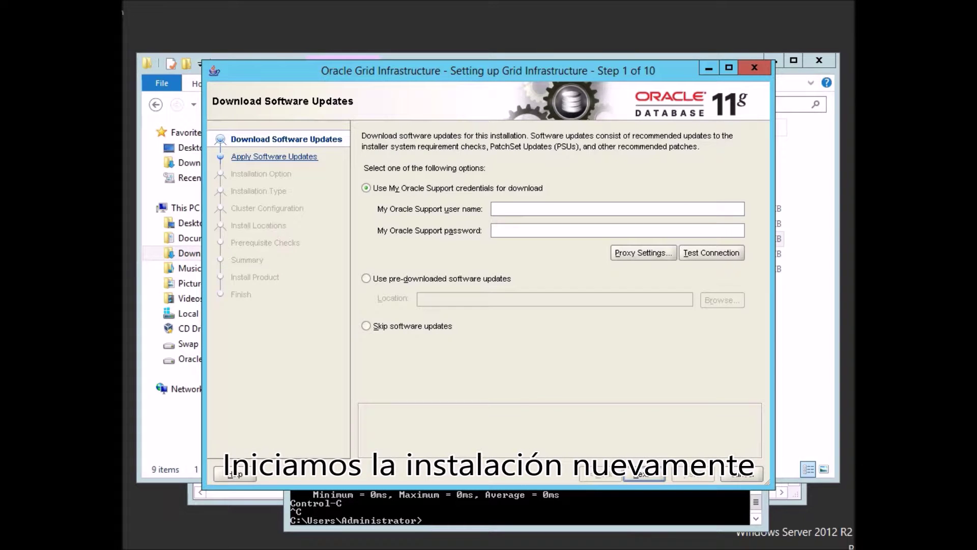
Skip software updates, choose a Standalone Server configuration, and keep the default languages.
left_click(366, 326)
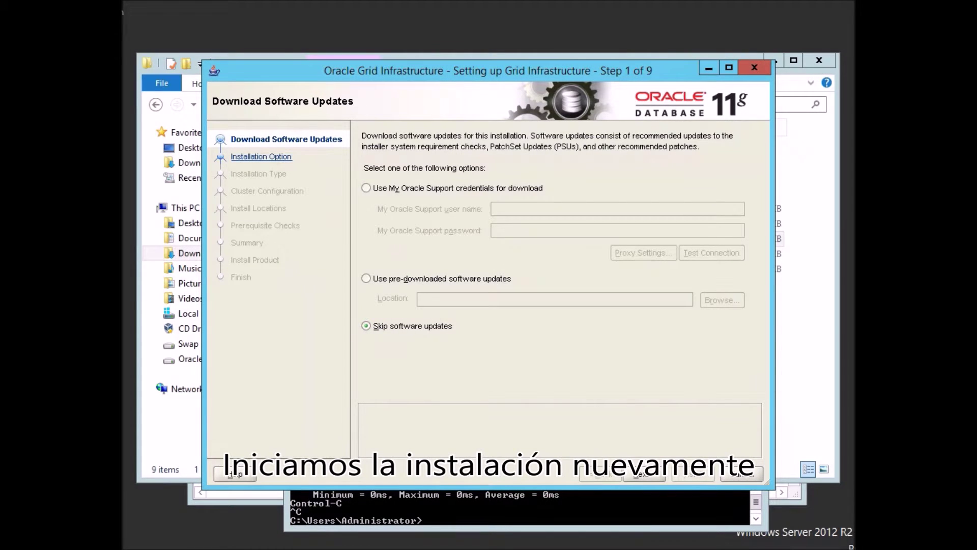
left_click(644, 475)
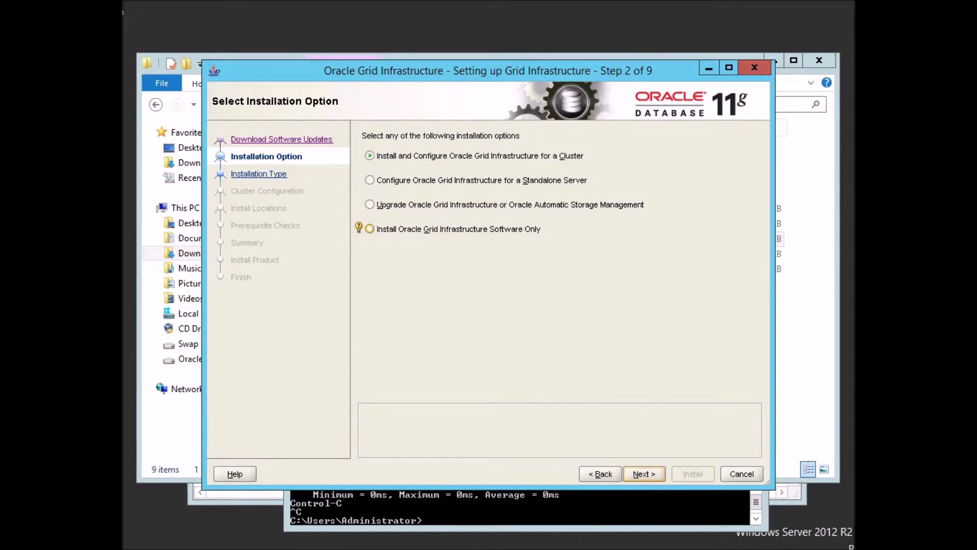
left_click(370, 180)
left_click(644, 474)
left_click(644, 474)
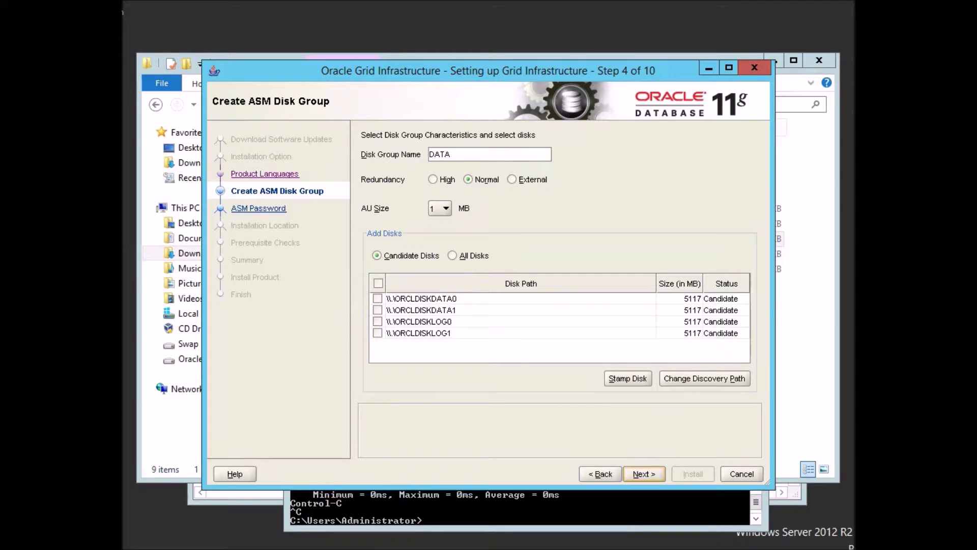
Create disk group LOG on ORCLDISKLOG0 and ORCLDISKLOG1 with External redundancy, using one ASM password.
left_click(377, 321)
left_click(377, 333)
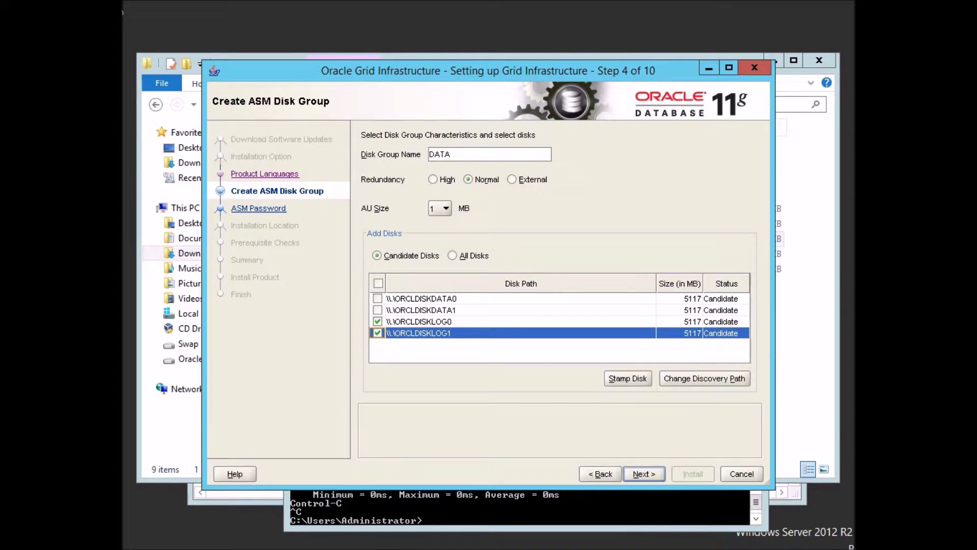
left_click_drag(453, 154, 429, 154)
type("LOG")
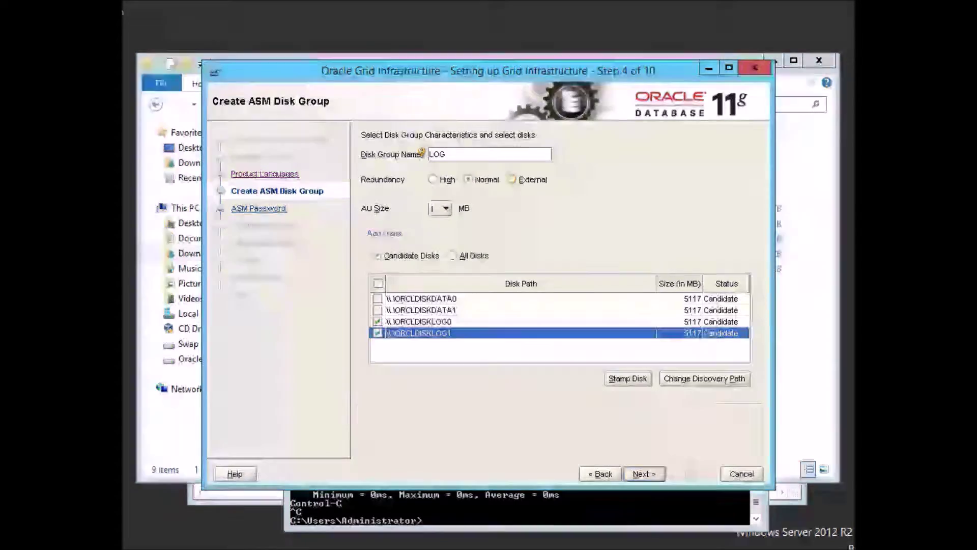
left_click(511, 179)
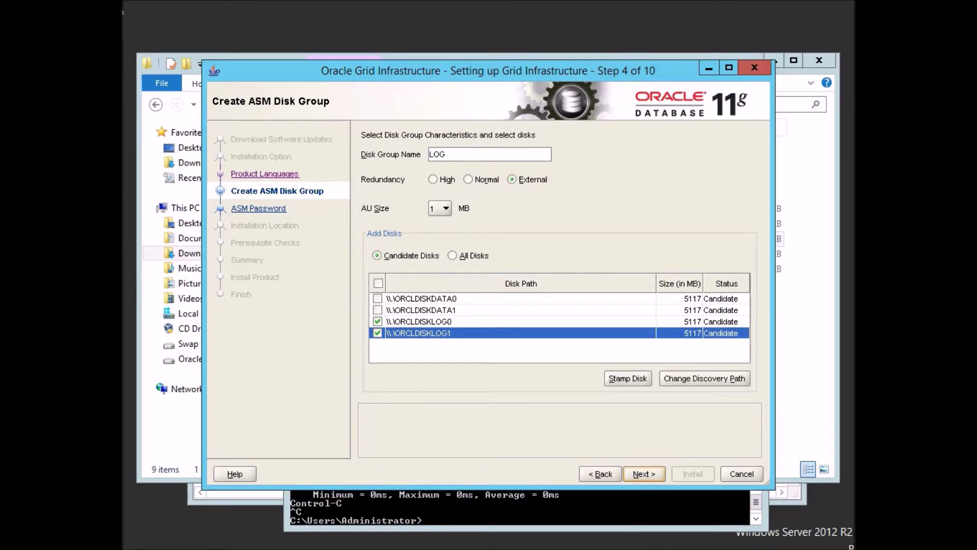
left_click(644, 474)
left_click(366, 300)
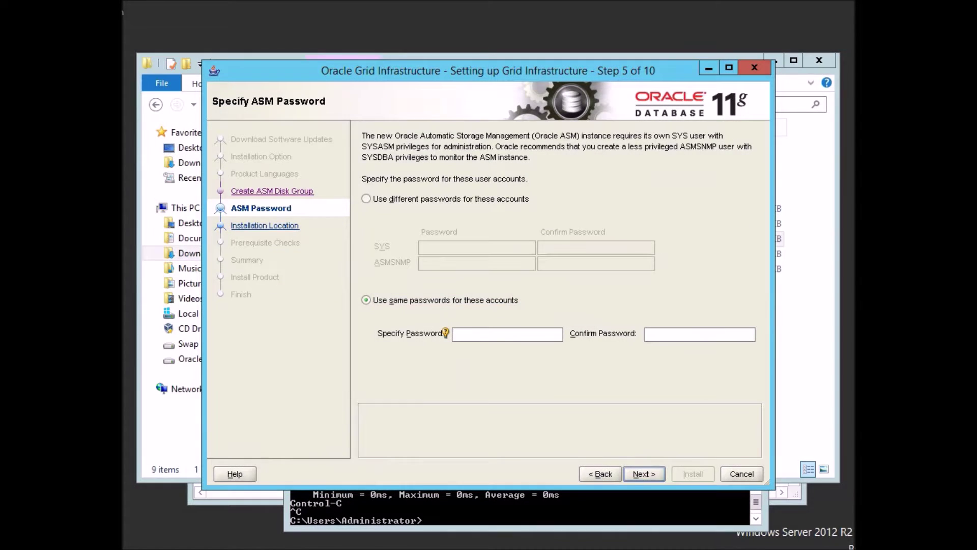
Enter and confirm the ASM password, accepting the weak-password warning.
type("********")
key("Tab")
type("*****")
key("BackSpace")
key("BackSpace")
key("BackSpace")
key("BackSpace")
key("BackSpace")
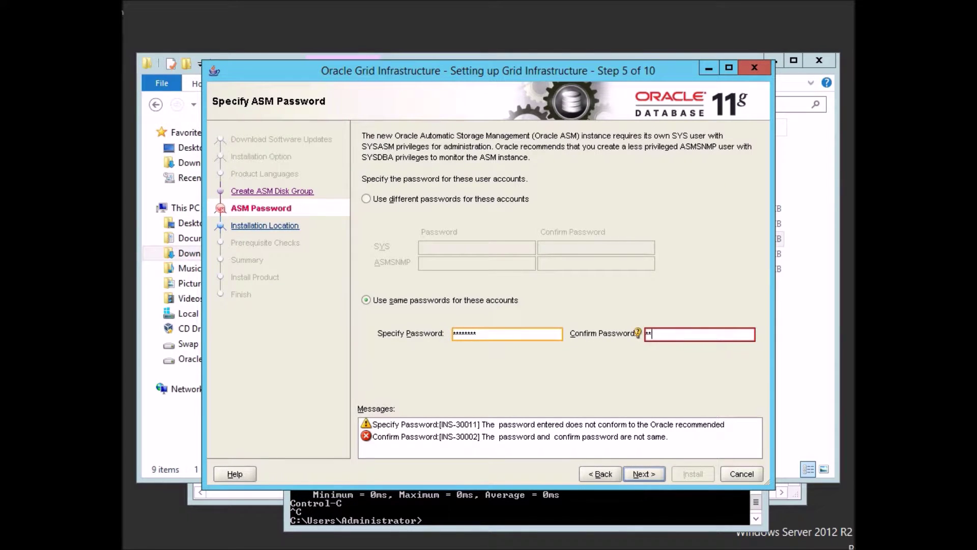
type("********")
key("Return")
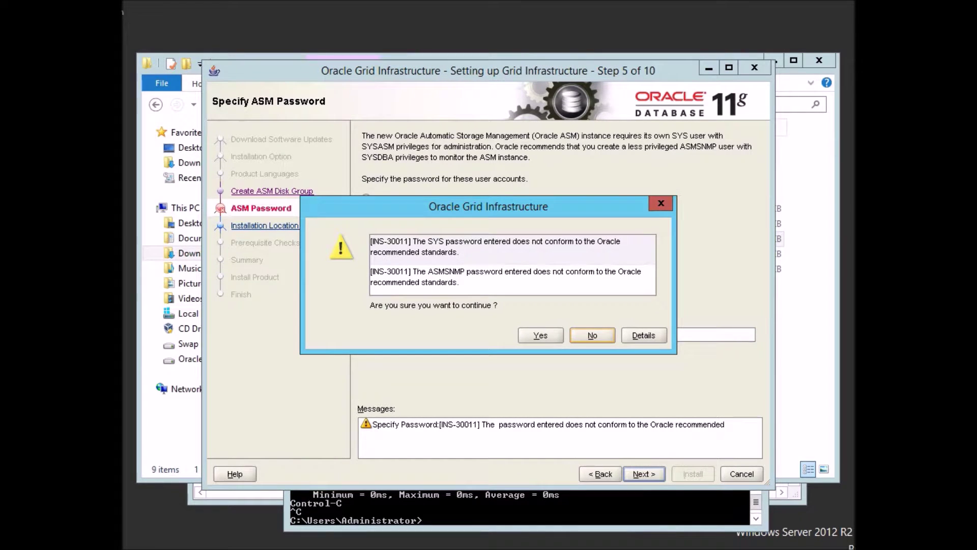
key("alt+y")
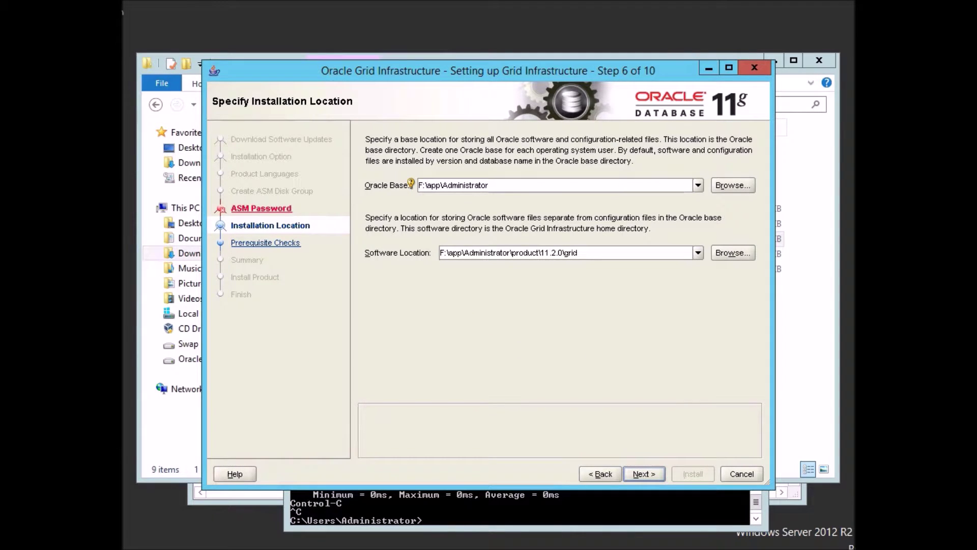
Set Oracle Base to F:\oracle\app\ and proceed through the prerequisite checks to the Summary.
type("oracle\\")
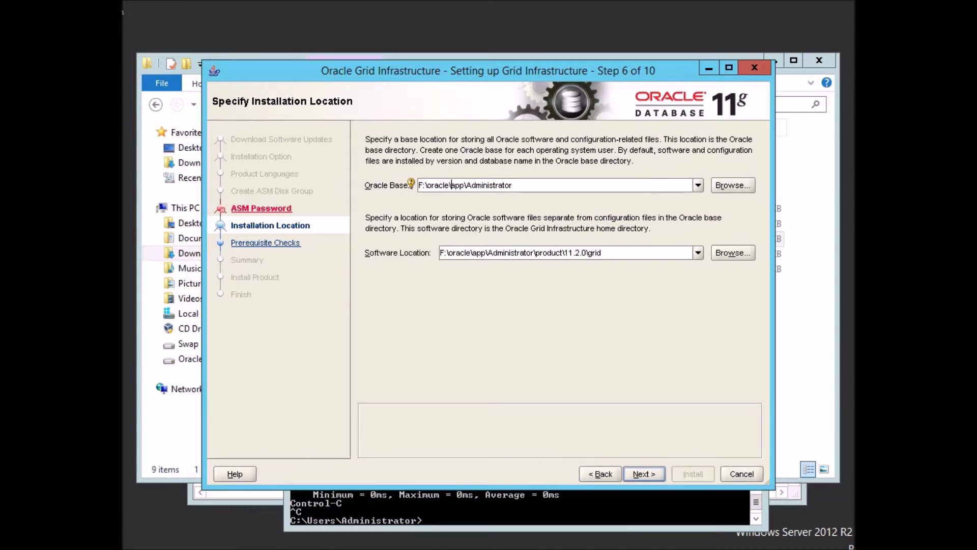
key("End")
key("BackSpace")
key("BackSpace")
key("BackSpace")
key("BackSpace")
key("BackSpace")
key("BackSpace")
key("BackSpace")
key("BackSpace")
key("BackSpace")
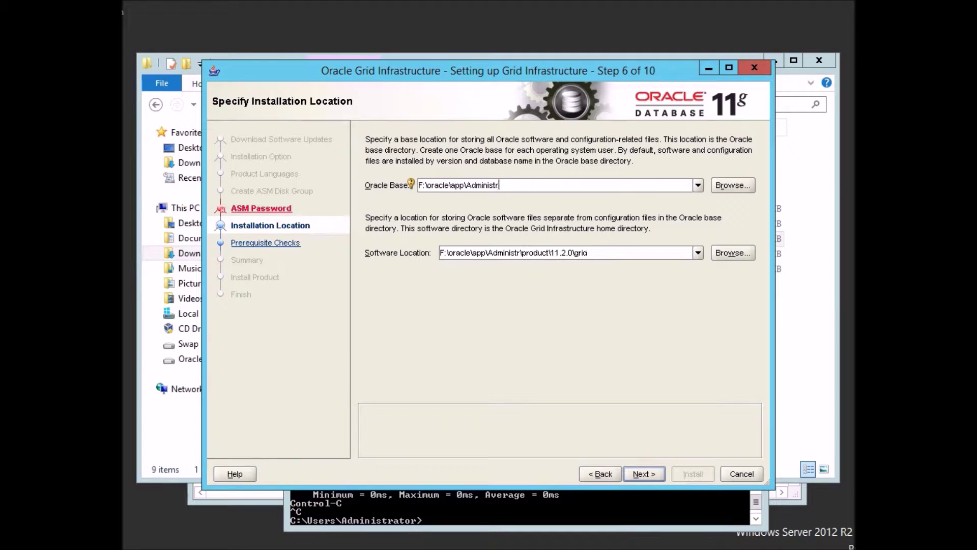
key("BackSpace")
key("BackSpace")
key("BackSpace")
key("BackSpace")
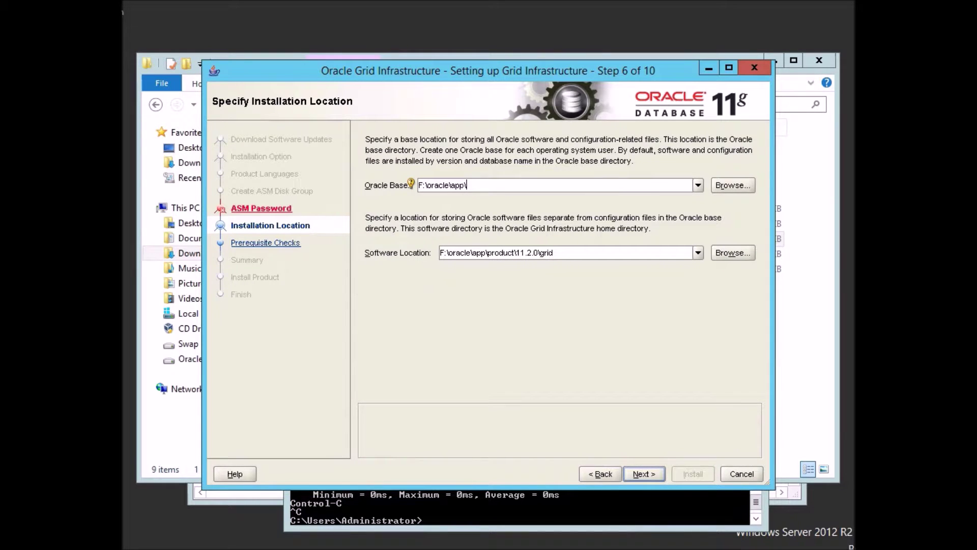
key("Return")
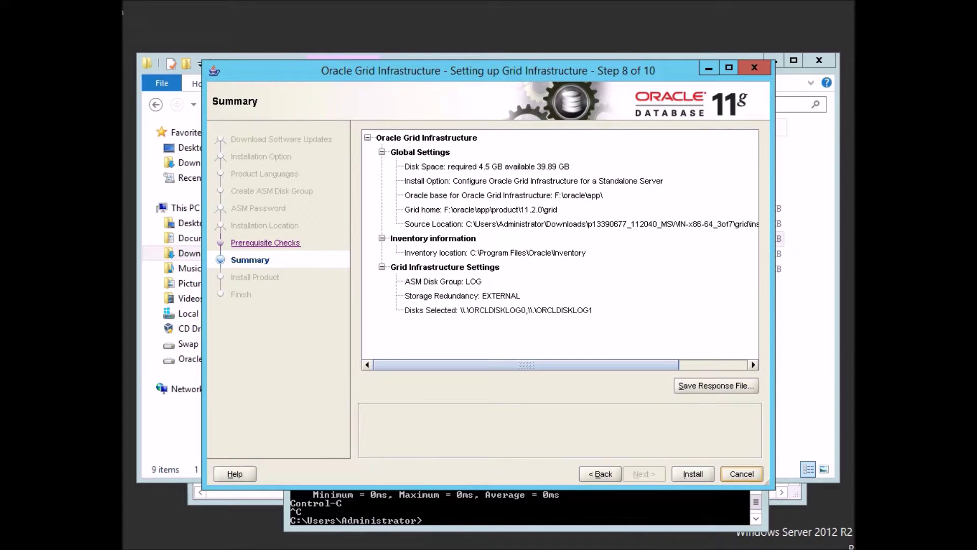
Start the Grid Infrastructure installation from the Summary page.
left_click(692, 473)
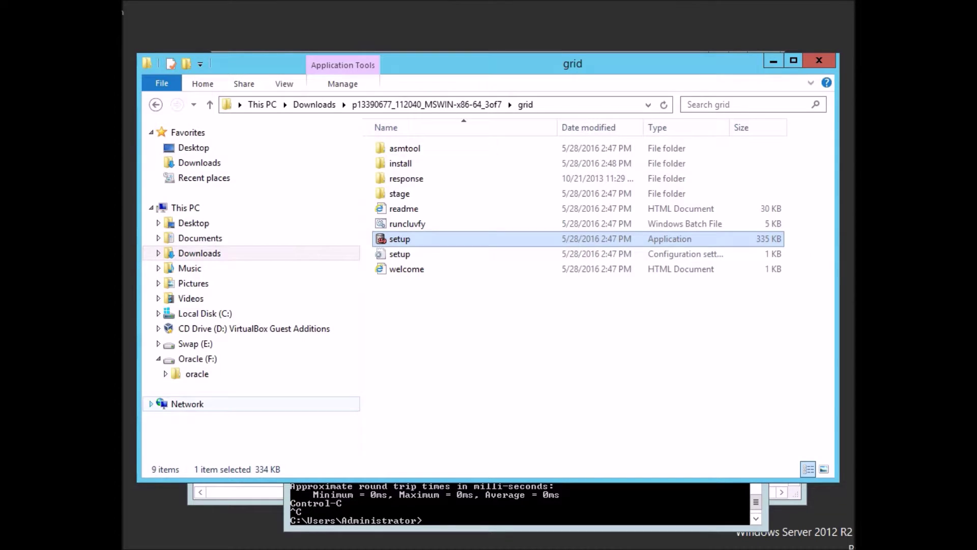
Open the 192.168.0.10 network share, entering the network username and password.
left_click(186, 404)
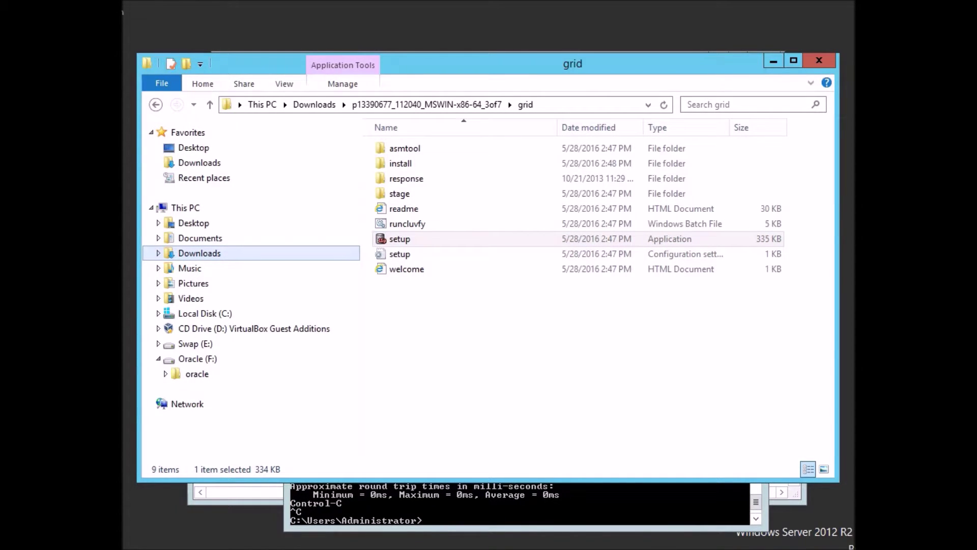
key("alt+d")
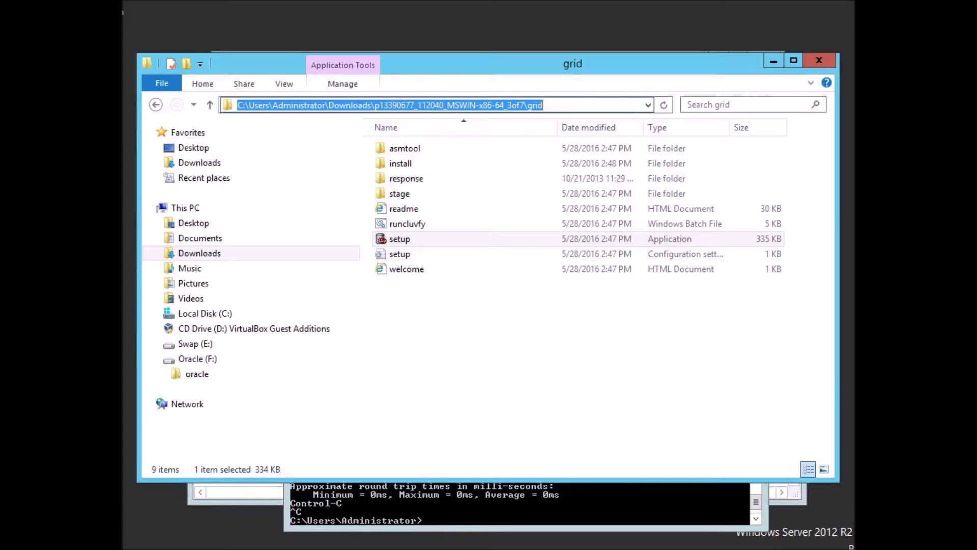
left_click(648, 105)
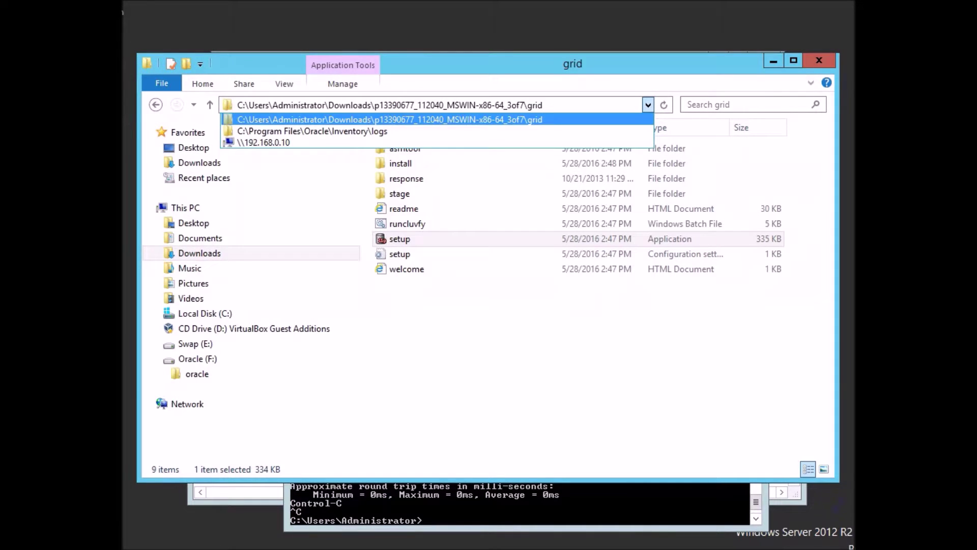
key("Down")
key("Down")
key("Return")
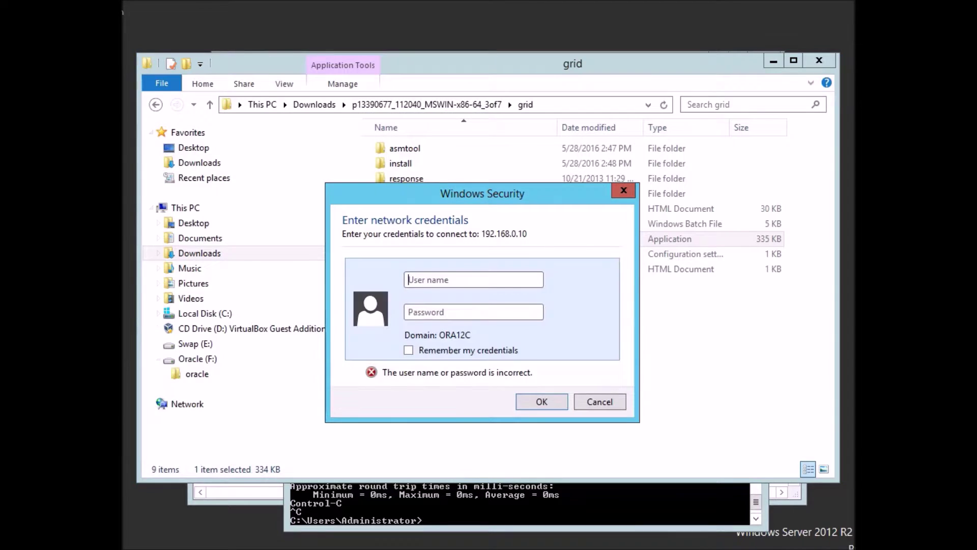
type("consultor")
key("Tab")
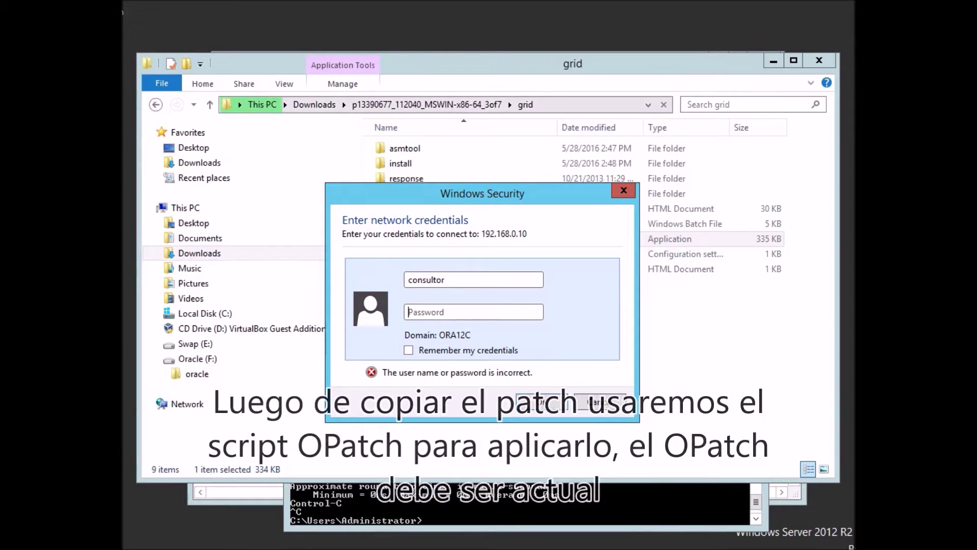
type("•••••••••••")
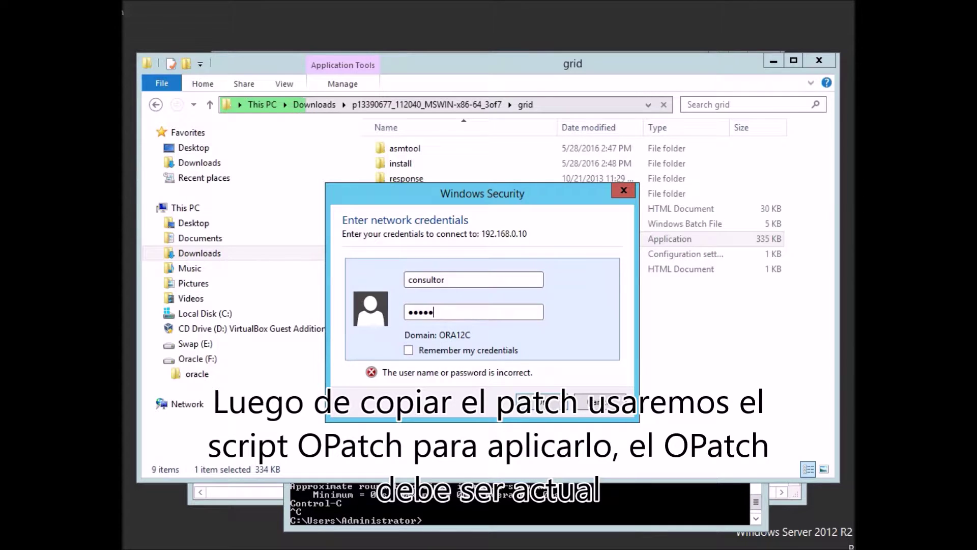
key("Return")
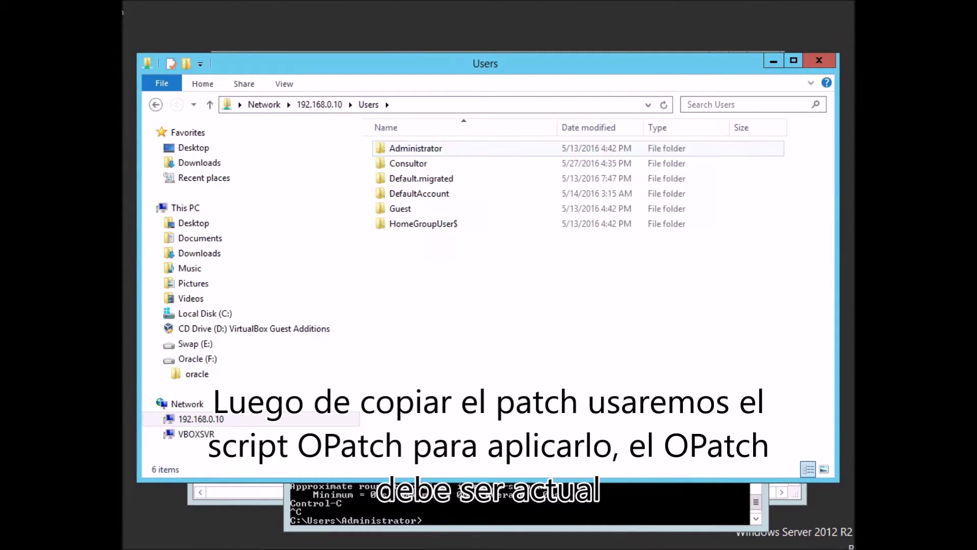
Open the remote user's Downloads, sort newest first, and select the p22839608 zip.
double_click(408, 163)
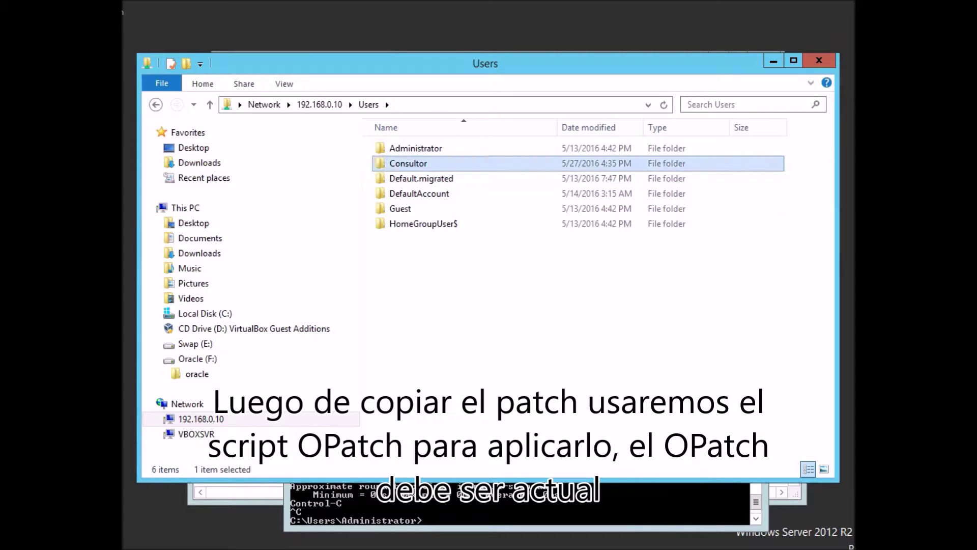
double_click(411, 254)
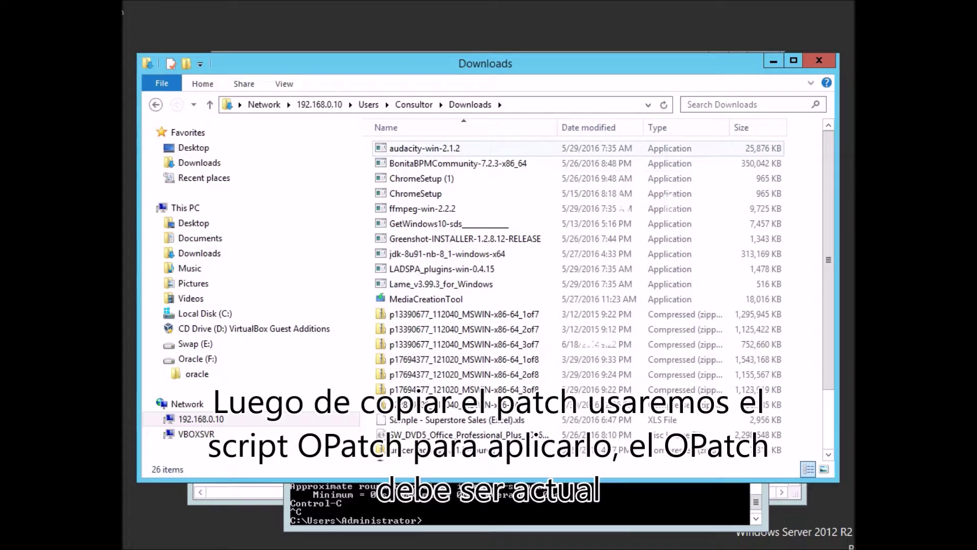
left_click(588, 127)
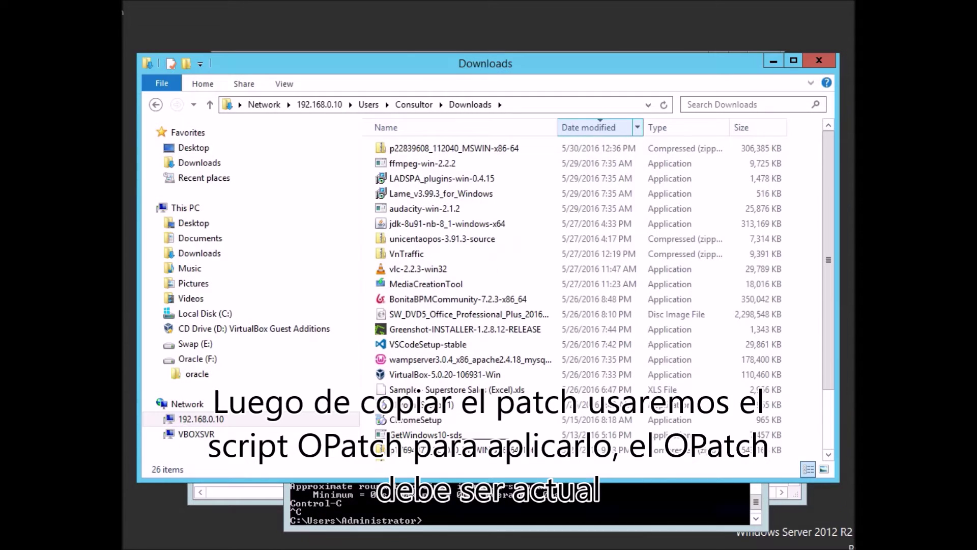
left_click(454, 148)
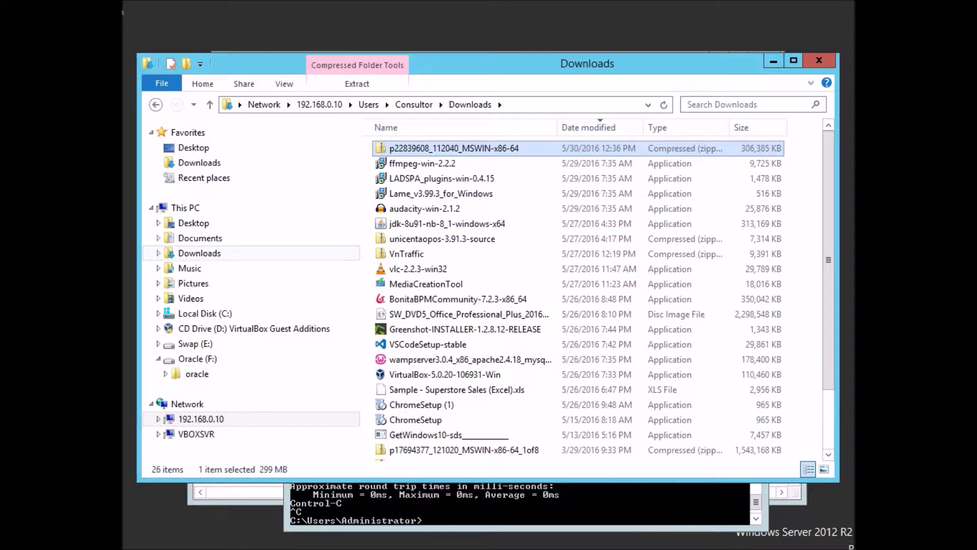
Paste the p22839608 zip into local Downloads and extract it to the suggested folder.
left_click(199, 253)
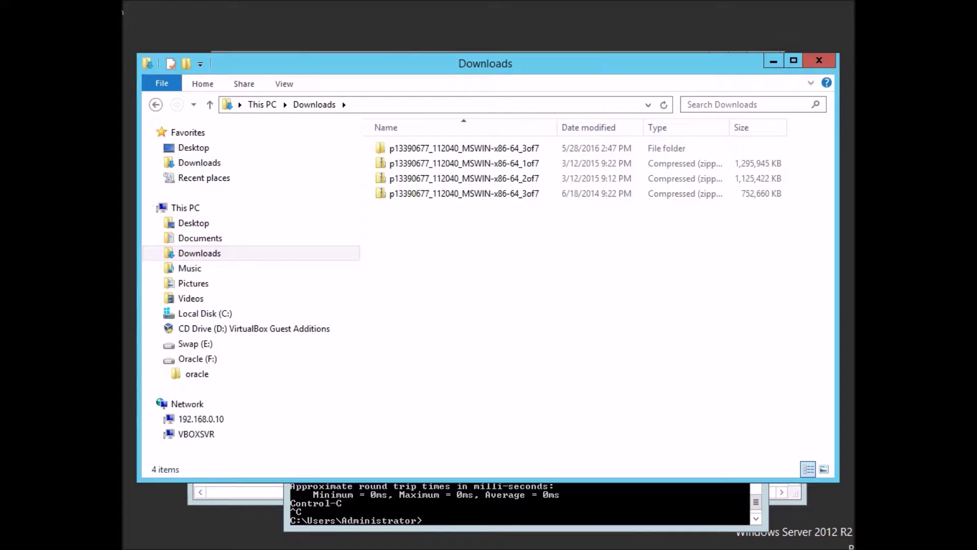
key("ctrl+v")
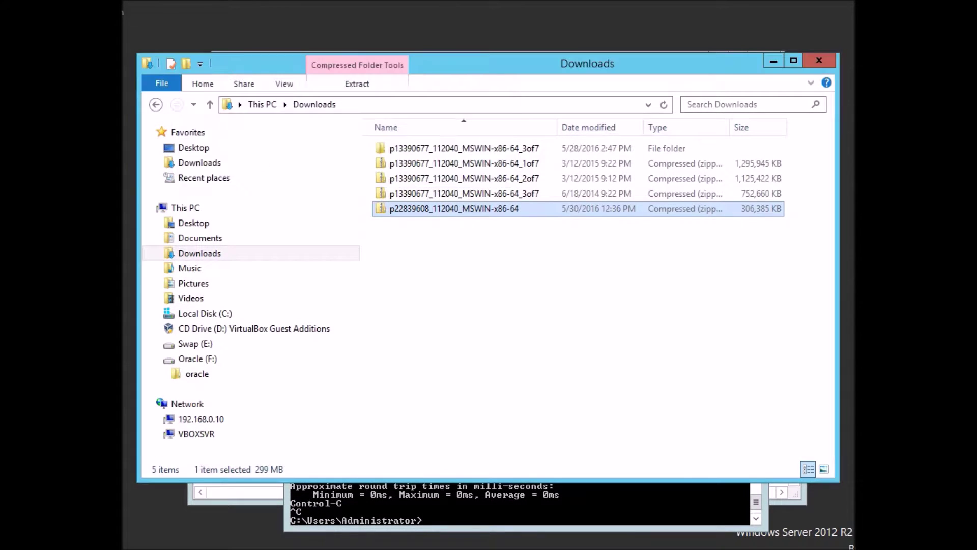
left_click(575, 316)
left_click(454, 208)
right_click(404, 210)
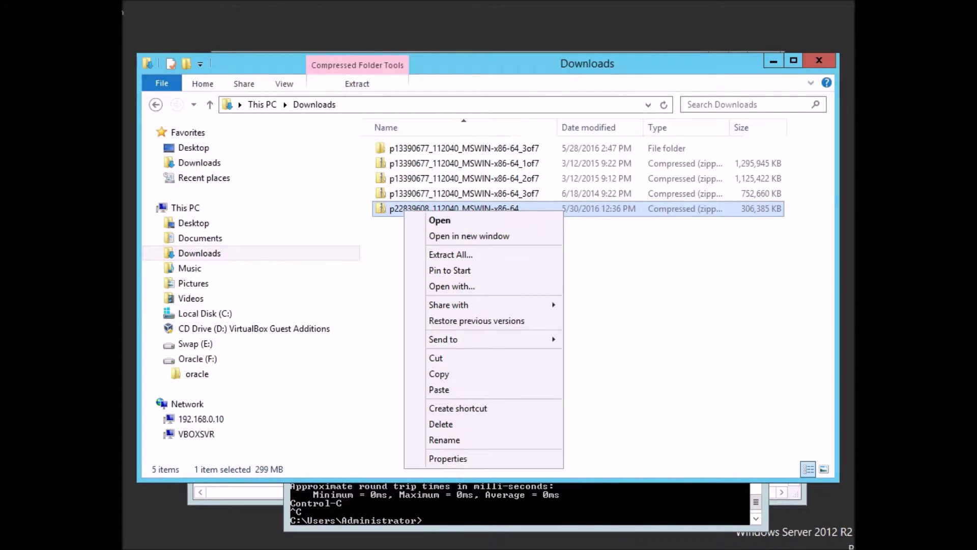
left_click(450, 254)
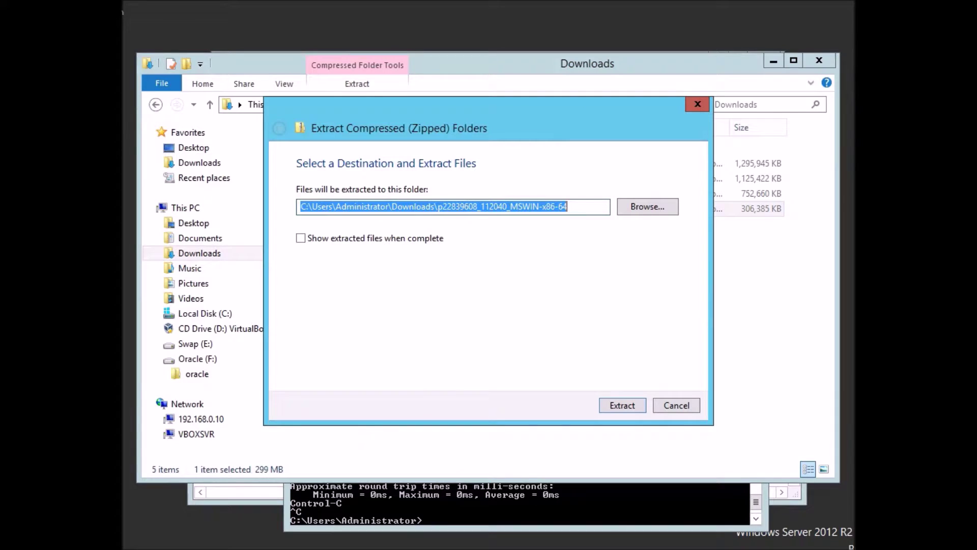
key("Return")
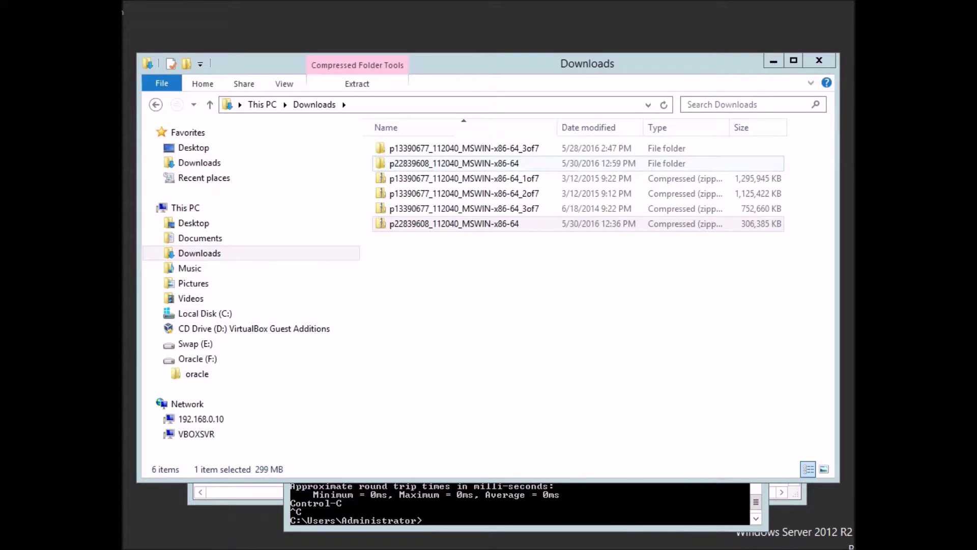
Open the extracted 22839608 patch folder and its README.
double_click(453, 163)
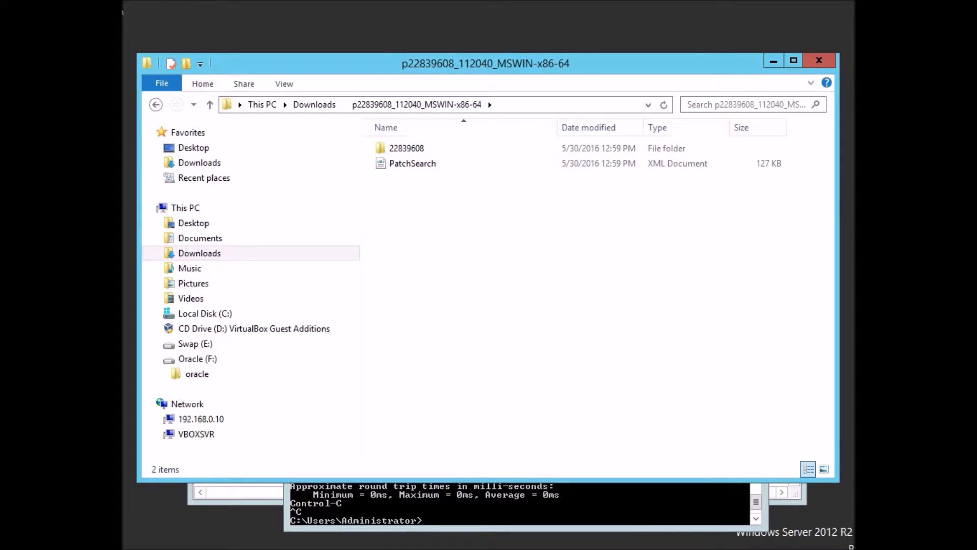
double_click(407, 148)
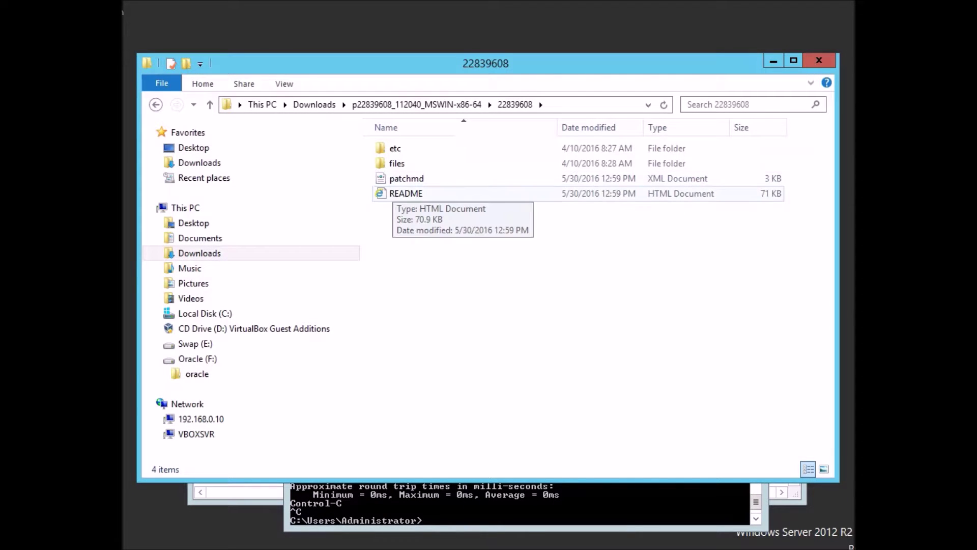
left_click(405, 193)
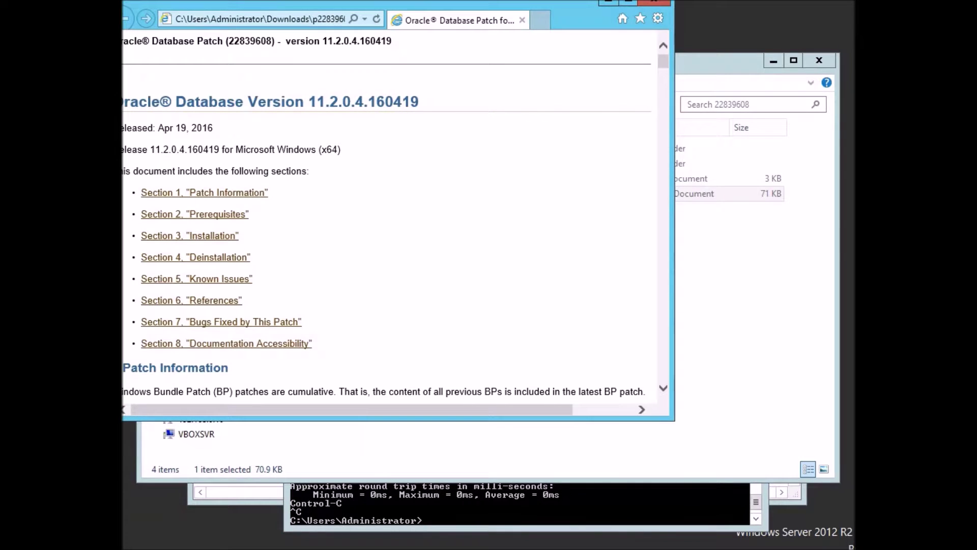
Scroll the README to section 2, the Non-RAC and RAC patch installation instructions.
scroll(392, 214, "down", 2)
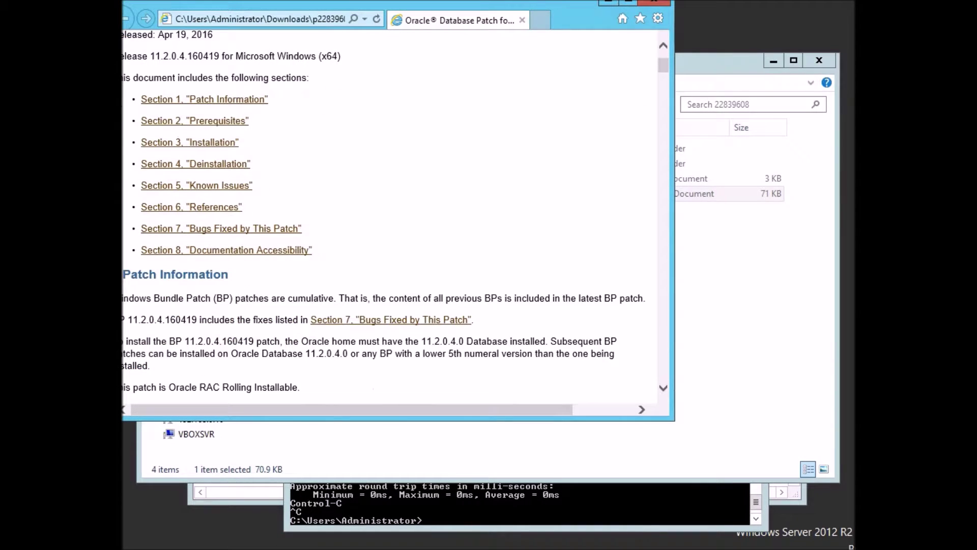
scroll(395, 216, "down", 3)
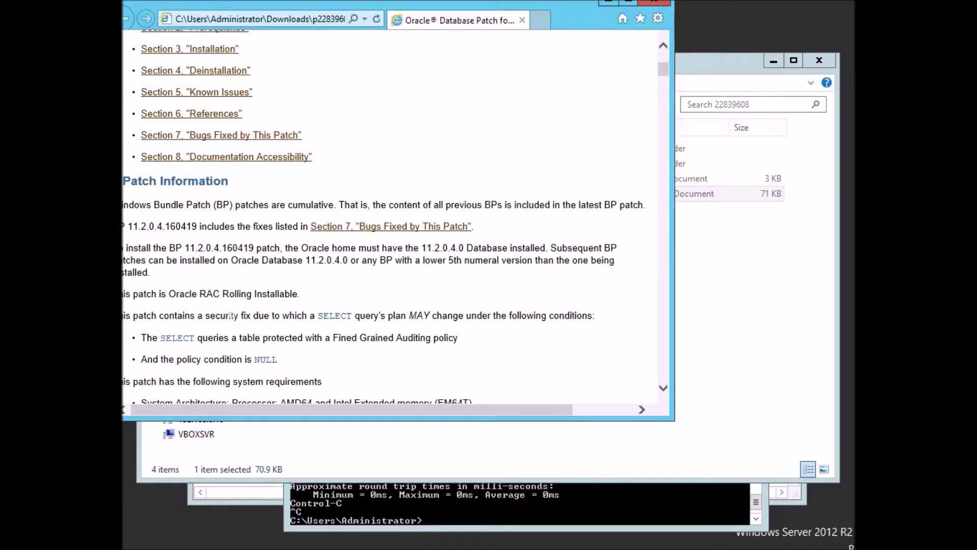
scroll(395, 216, "down", 1)
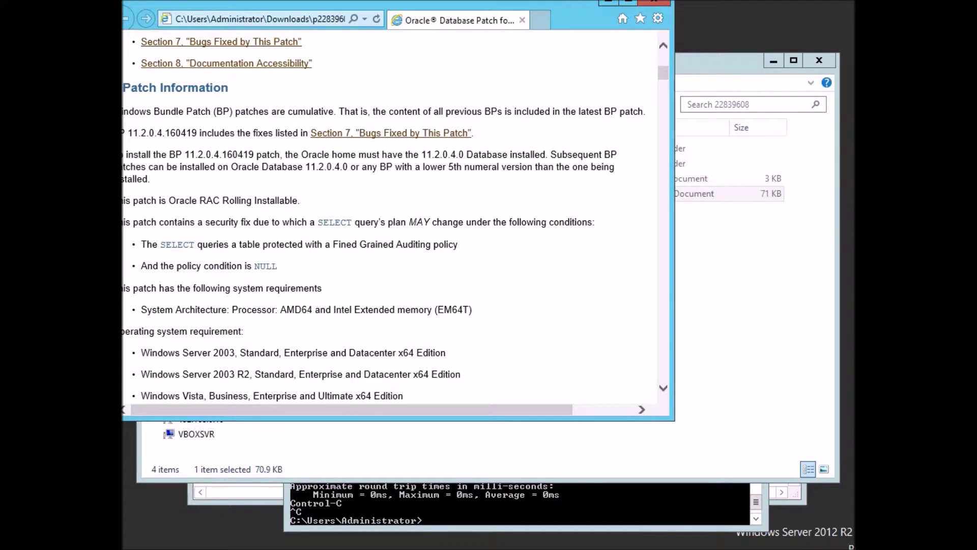
scroll(394, 217, "down", 1)
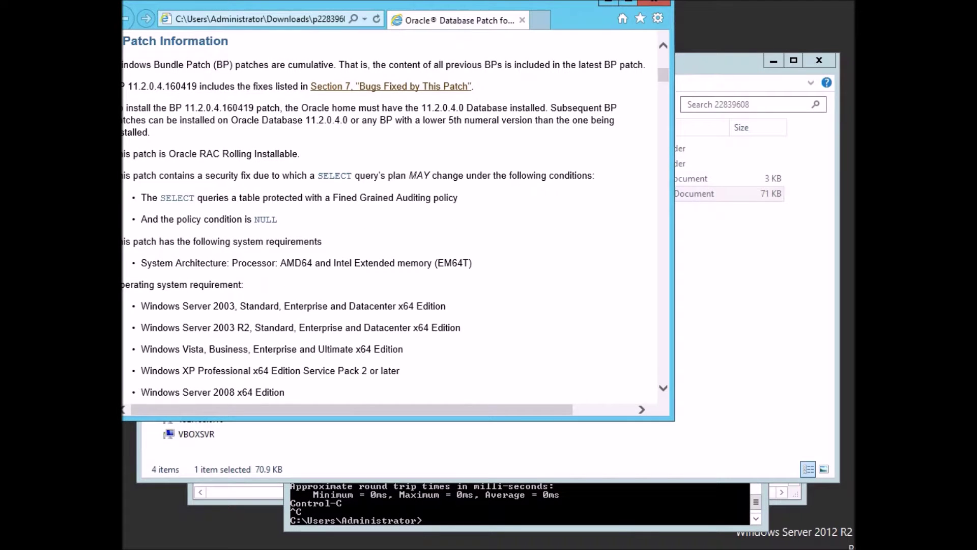
scroll(395, 216, "down", 3)
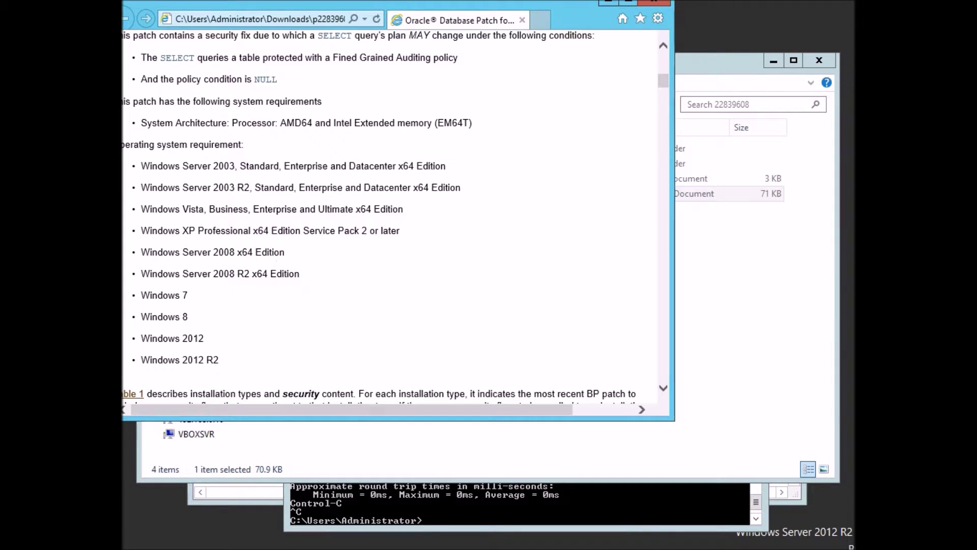
scroll(395, 217, "down", 2)
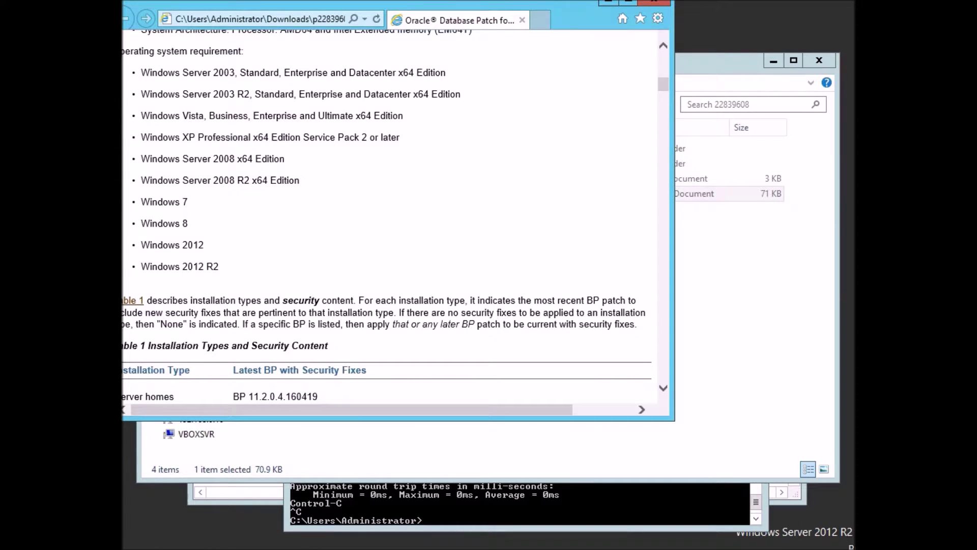
scroll(395, 216, "down", 3)
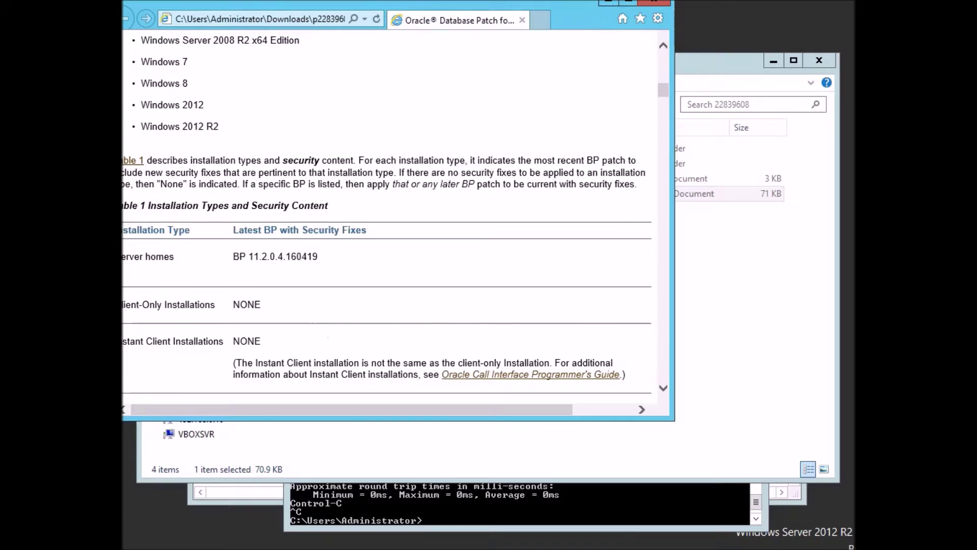
scroll(394, 217, "down", 2)
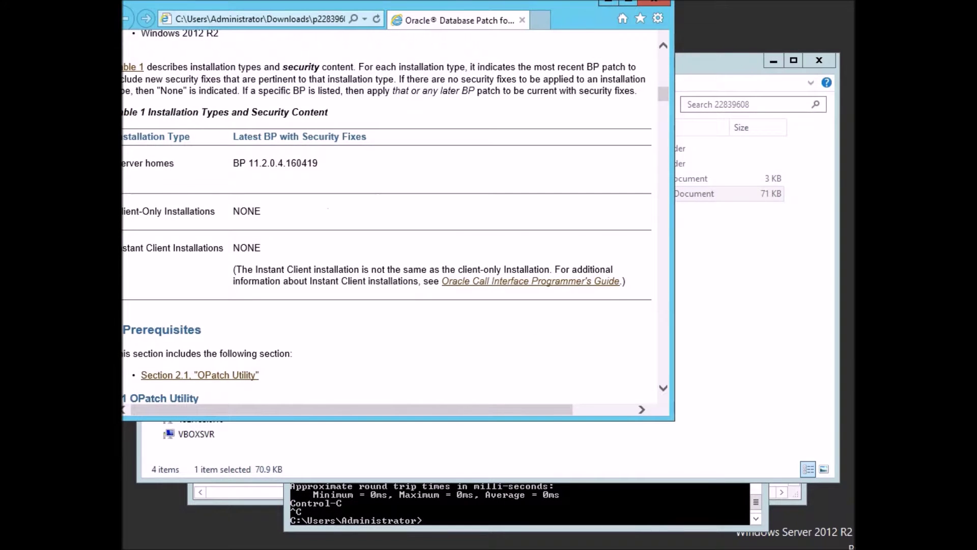
scroll(394, 216, "down", 2)
scroll(214, 274, "down", 6)
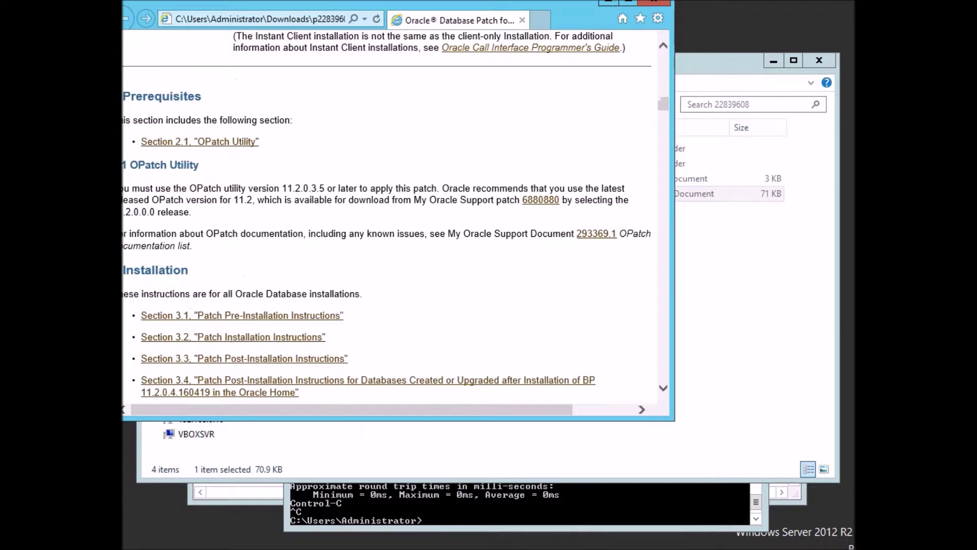
scroll(214, 273, "down", 4)
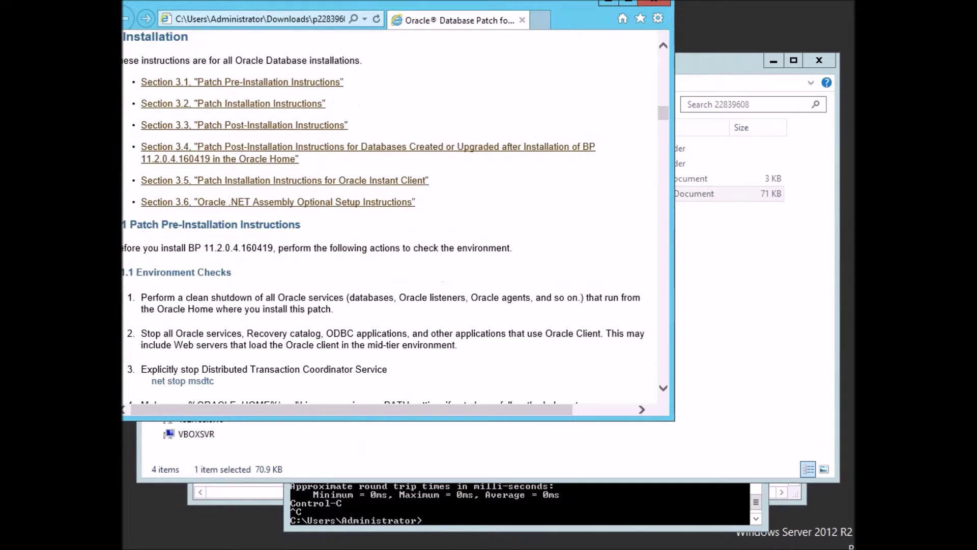
scroll(383, 212, "down", 2)
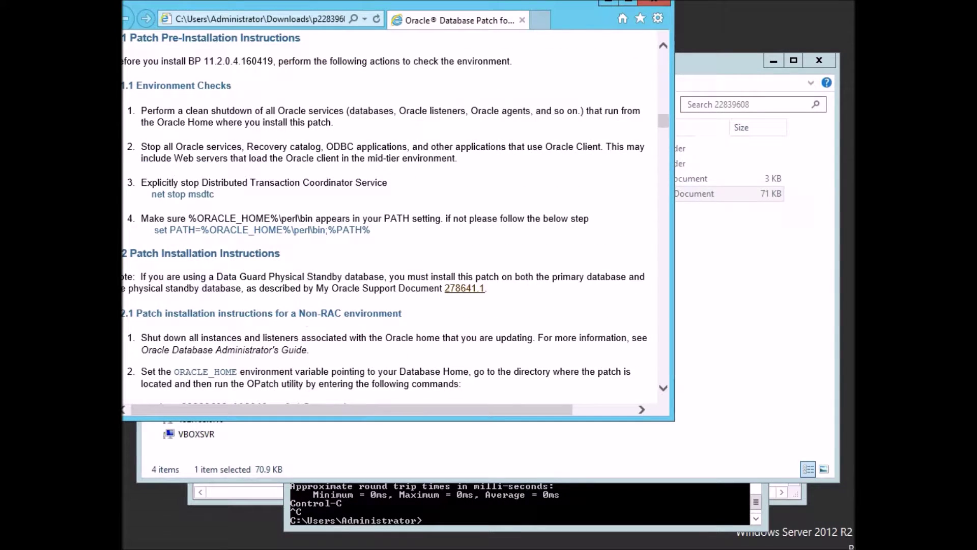
scroll(395, 218, "down", 4)
scroll(395, 219, "down", 4)
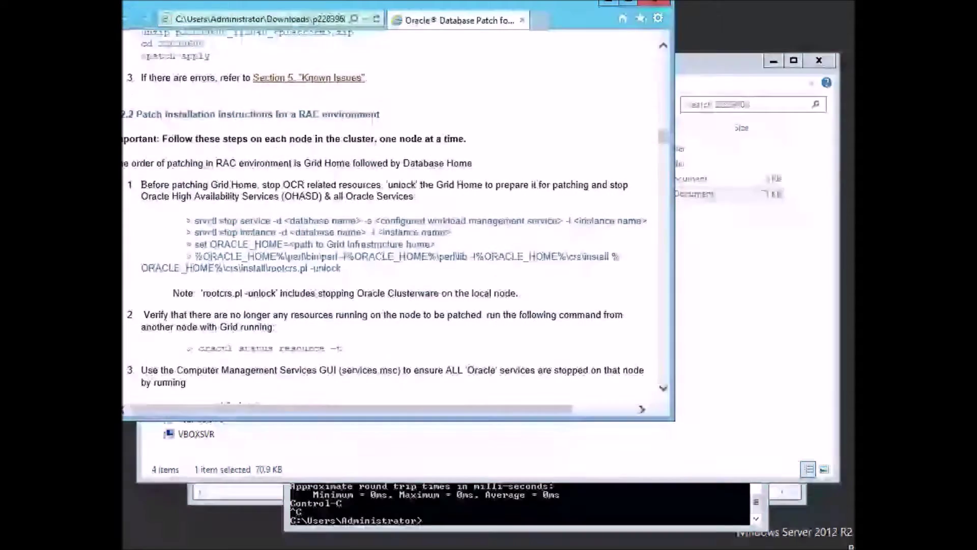
scroll(395, 216, "down", 5)
scroll(395, 217, "down", 5)
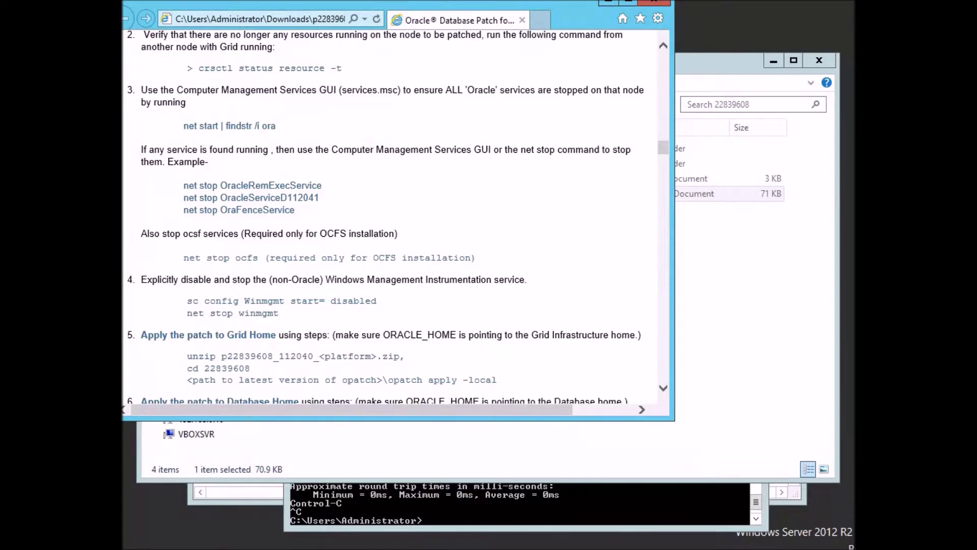
scroll(398, 217, "up", 2)
scroll(398, 217, "down", 5)
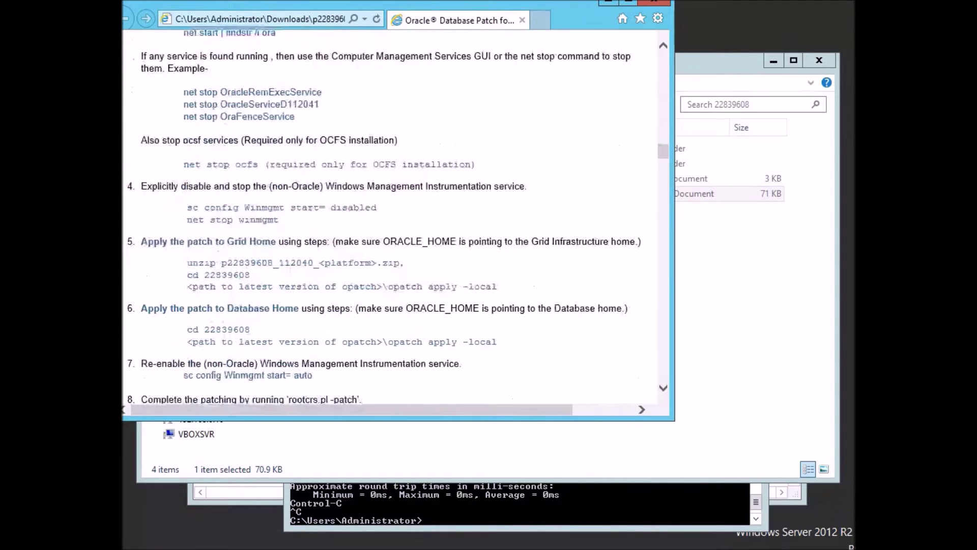
scroll(396, 217, "up", 12)
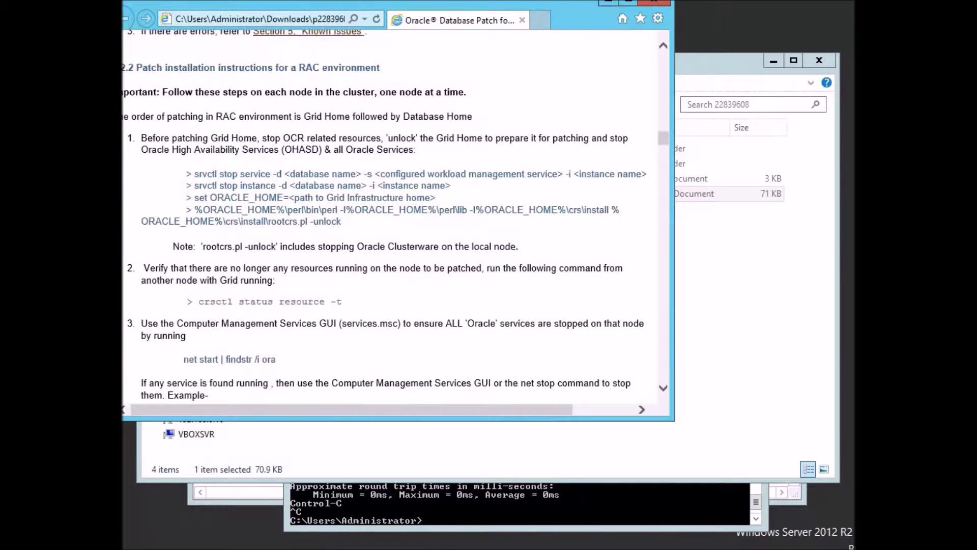
scroll(396, 216, "up", 7)
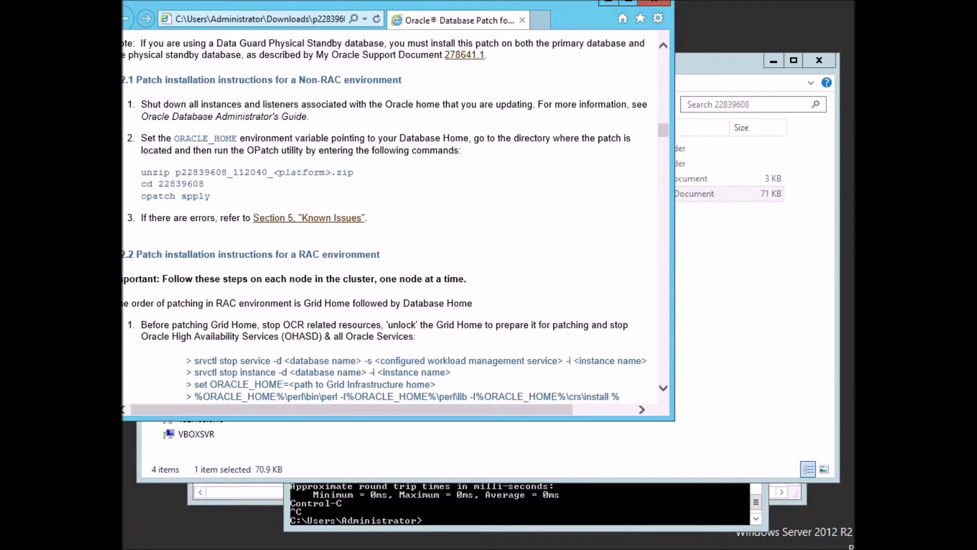
Go up to the p22839608_112040_MSWIN-x86-64 folder and select both its items.
left_click(719, 63)
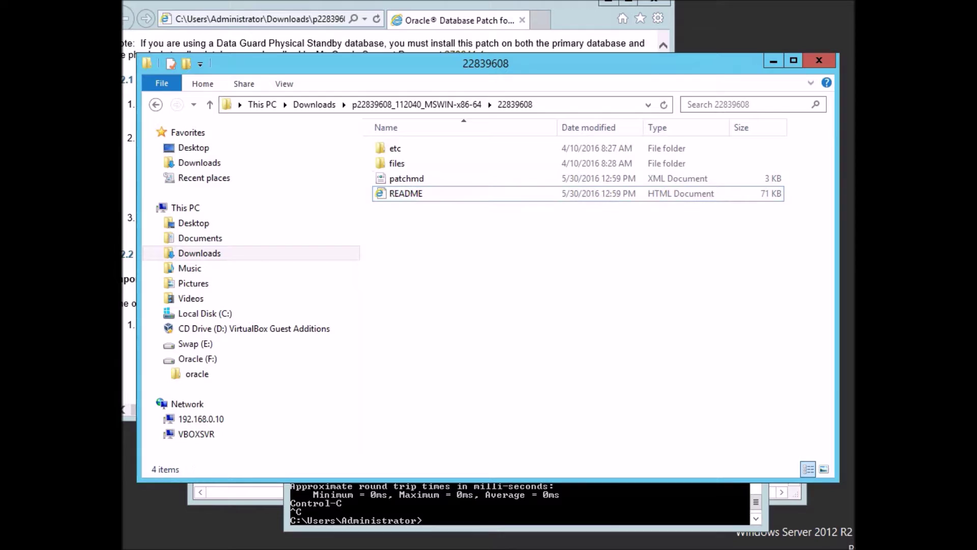
left_click(417, 104)
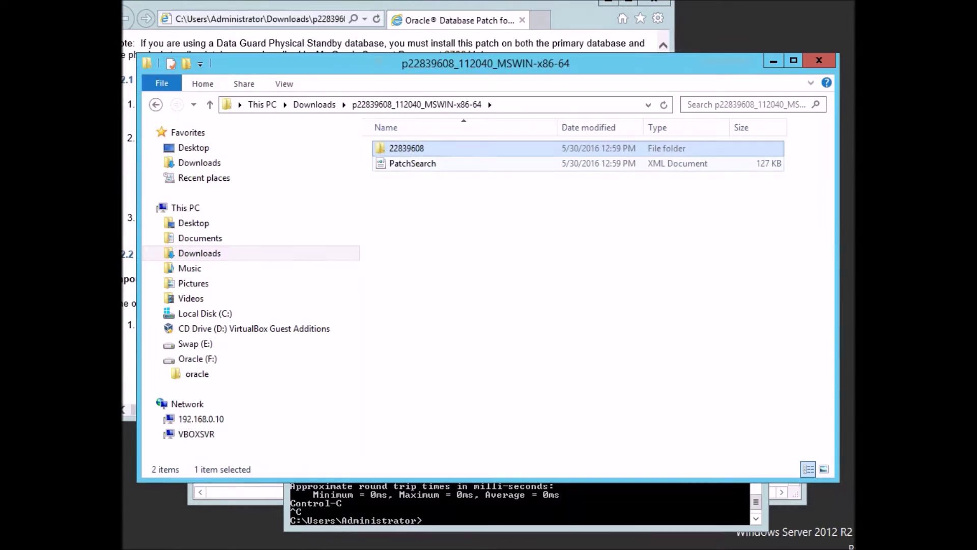
left_click_drag(453, 183, 395, 146)
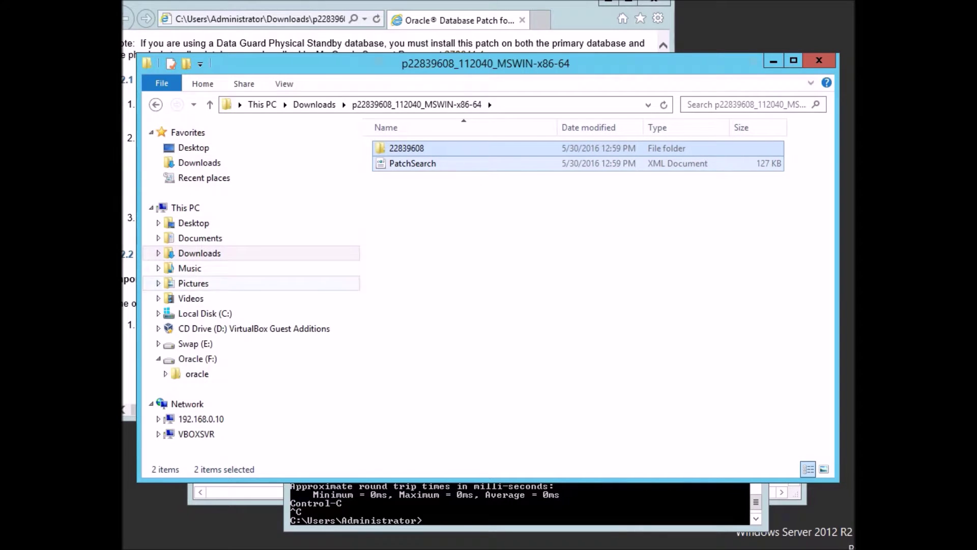
Open F:\oracle\app\product\11.2.0\grid\OPatch, then return to the patch instructions.
left_click(166, 374)
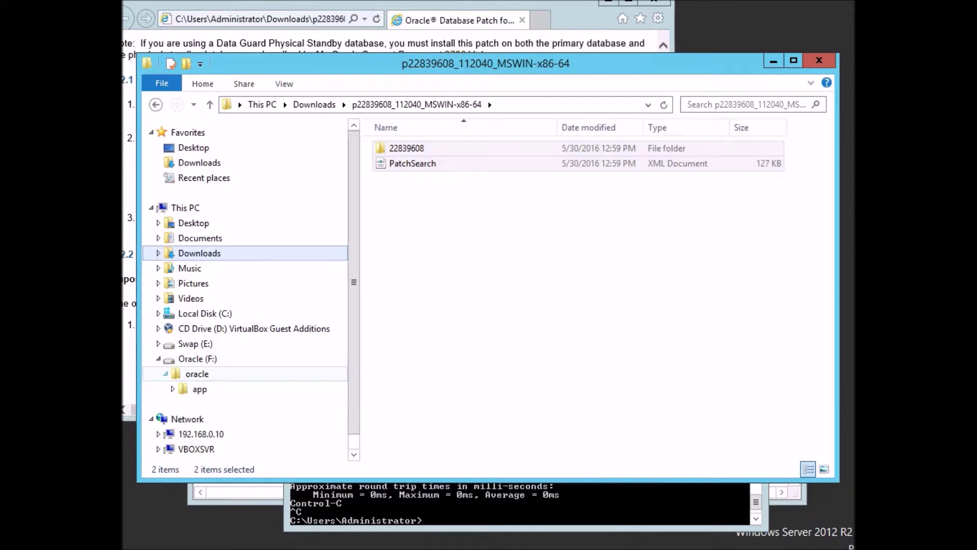
left_click(173, 388)
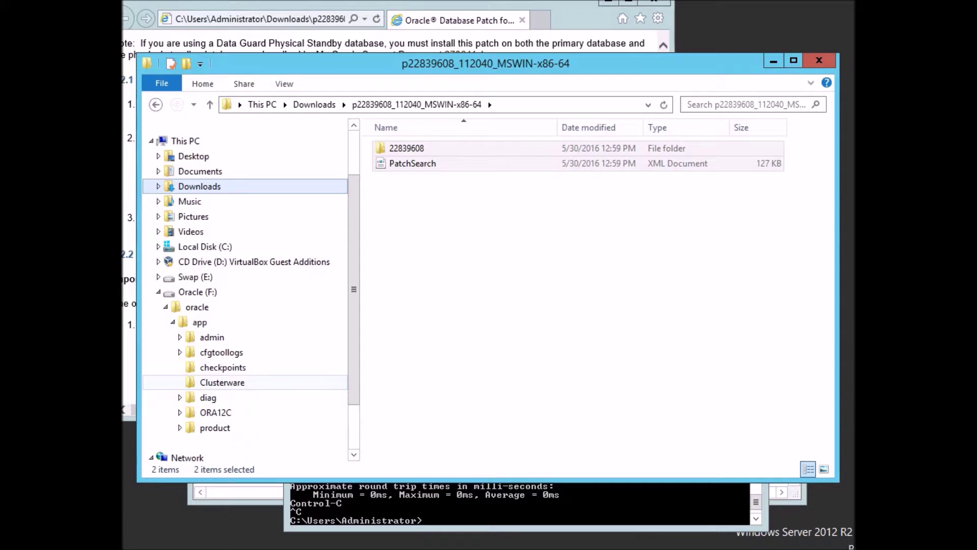
left_click(180, 427)
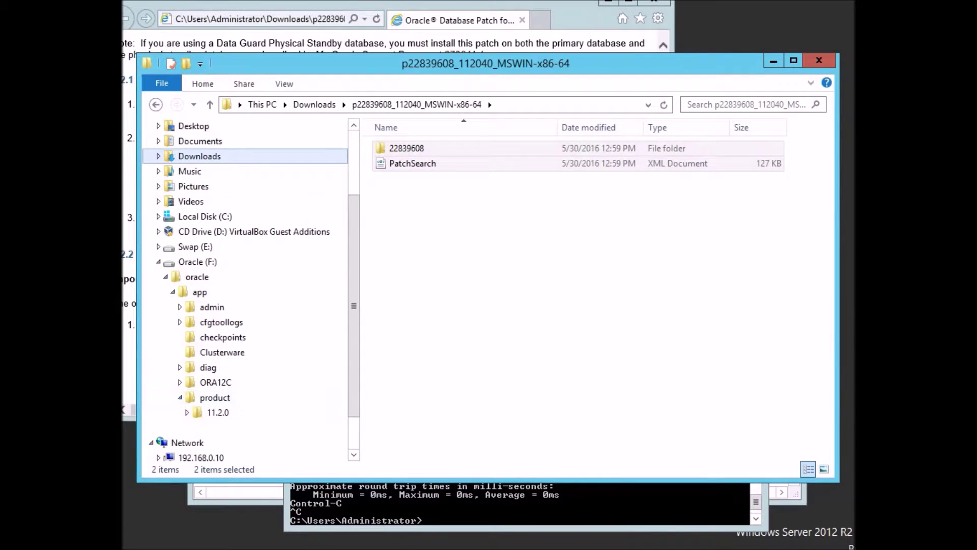
left_click(187, 412)
left_click(222, 427)
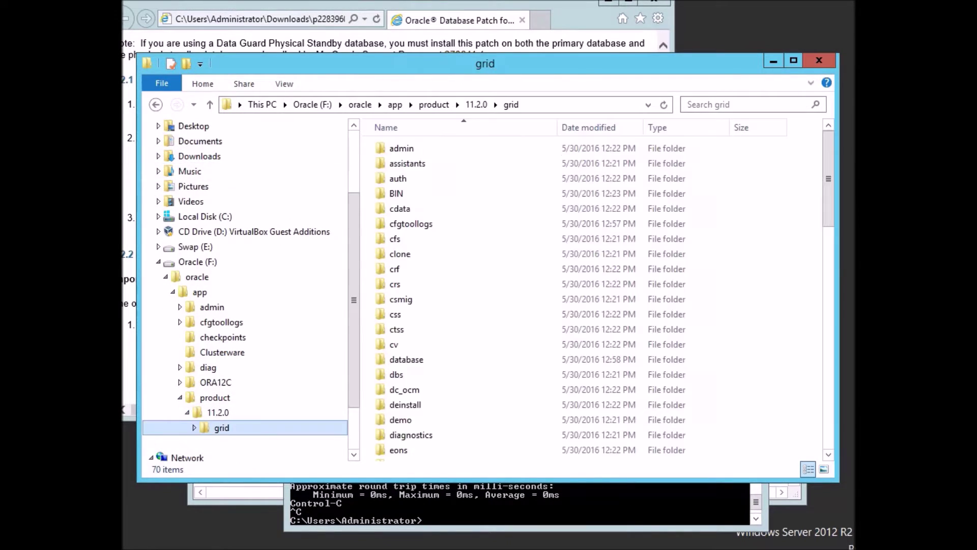
left_click(194, 427)
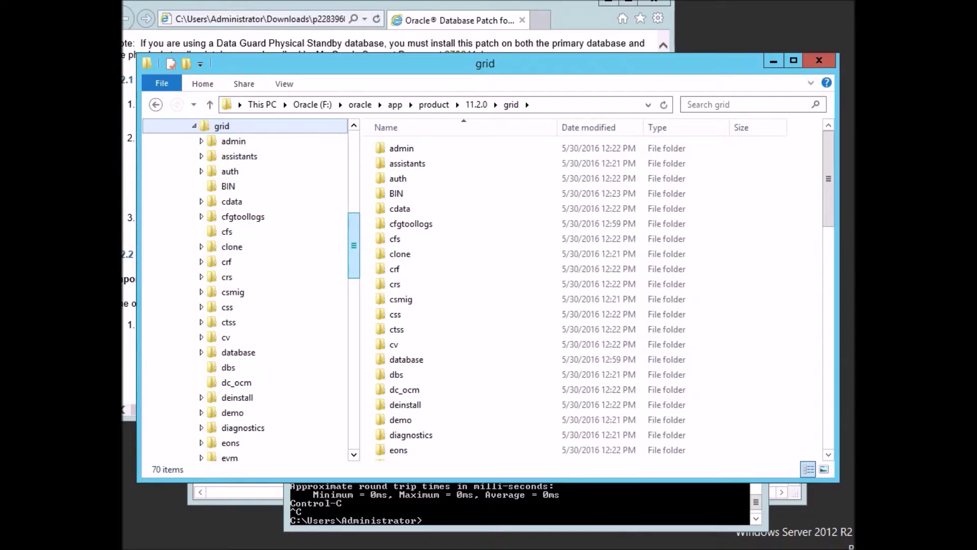
left_click(400, 254)
key("o")
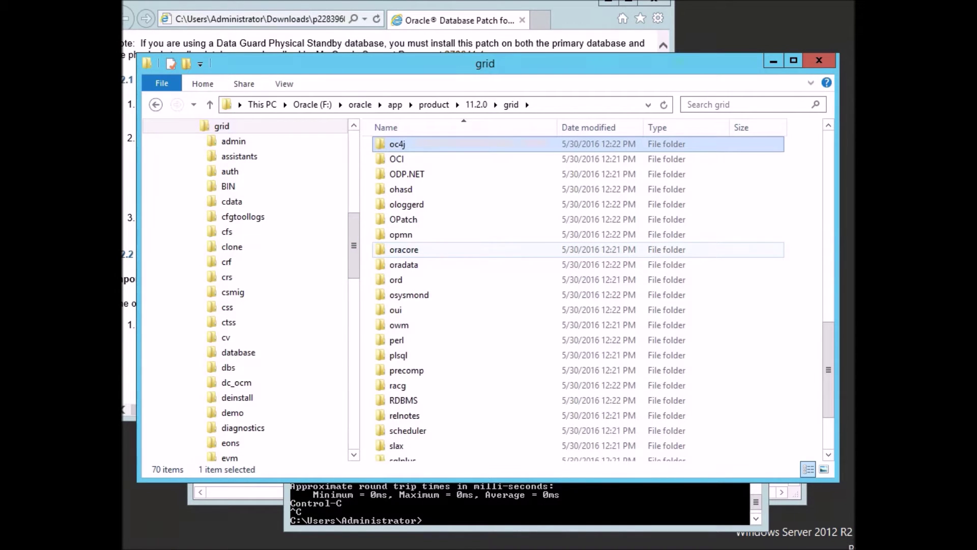
key("Down")
key("Down")
key("Down")
key("Down")
key("Down")
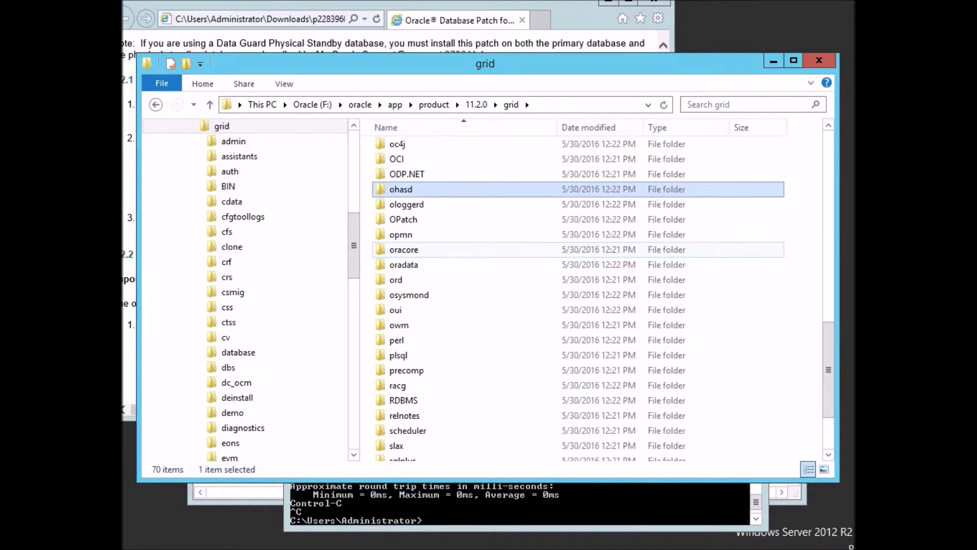
key("Return")
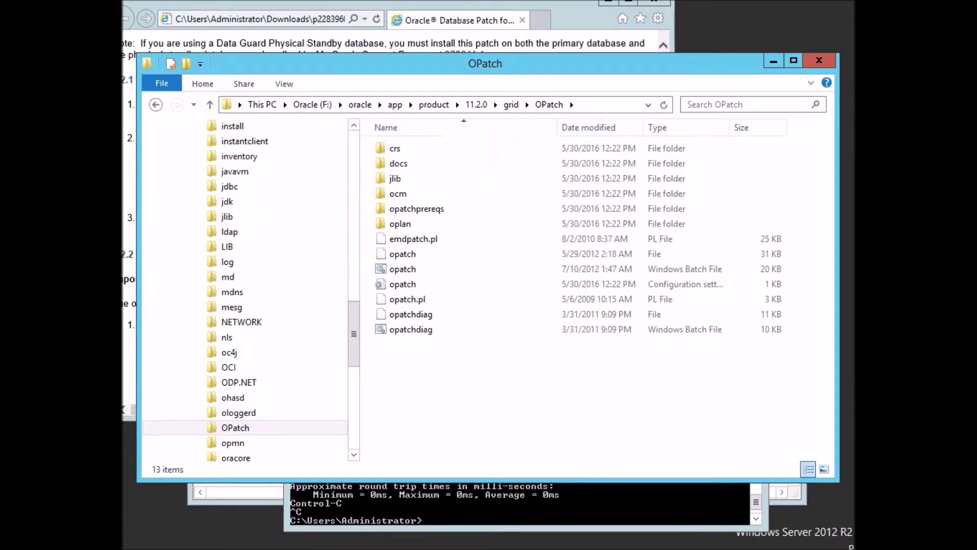
left_click(129, 199)
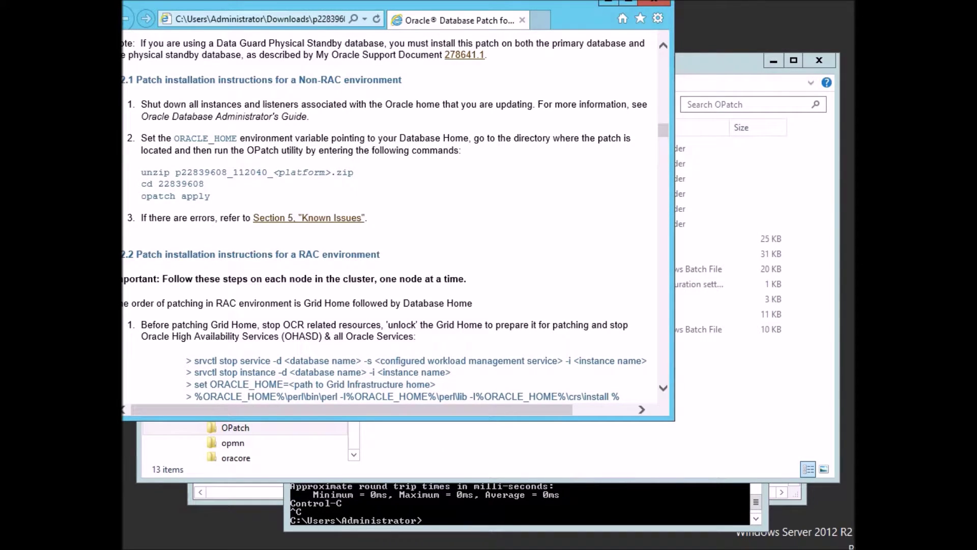
Display the current PATH in Command Prompt.
left_click(519, 509)
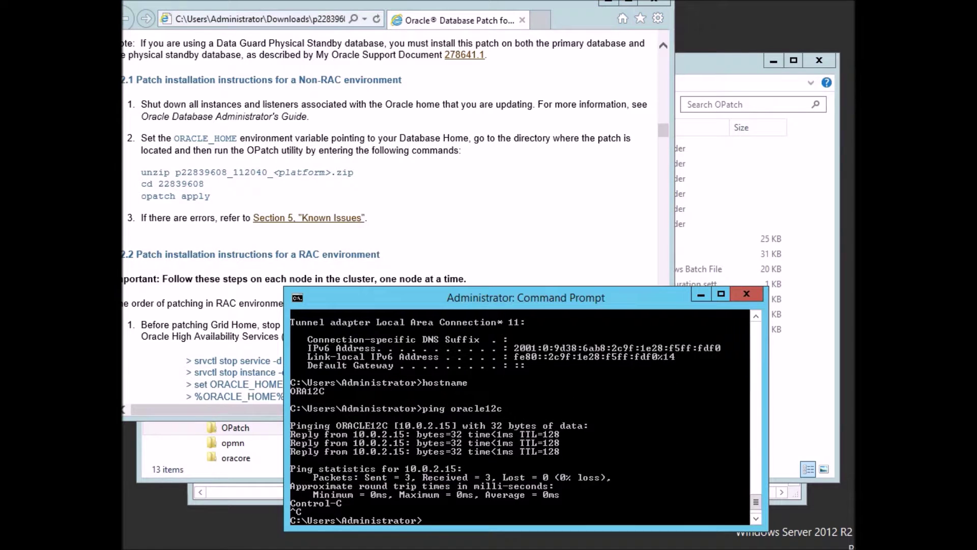
type("path")
key("Return")
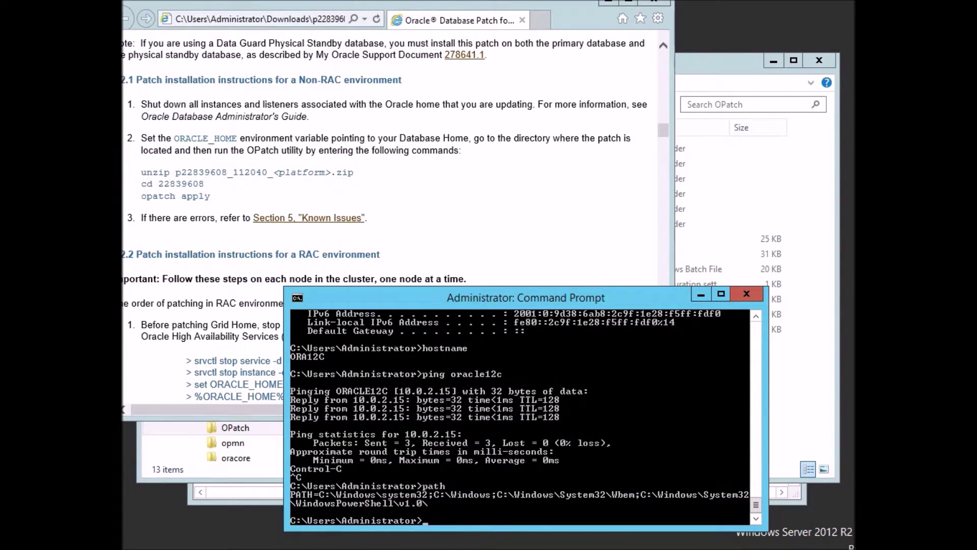
Set ORACLE_HOME to F:\oracle\app\product\11.2.0\grid using the copied path, then print PATH again.
type("set ORACLE_HOME=")
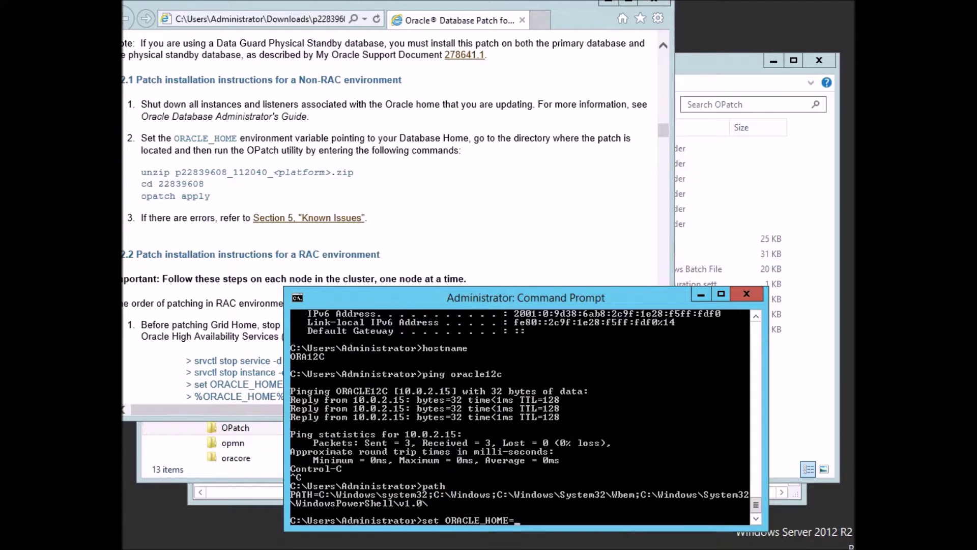
left_click(722, 64)
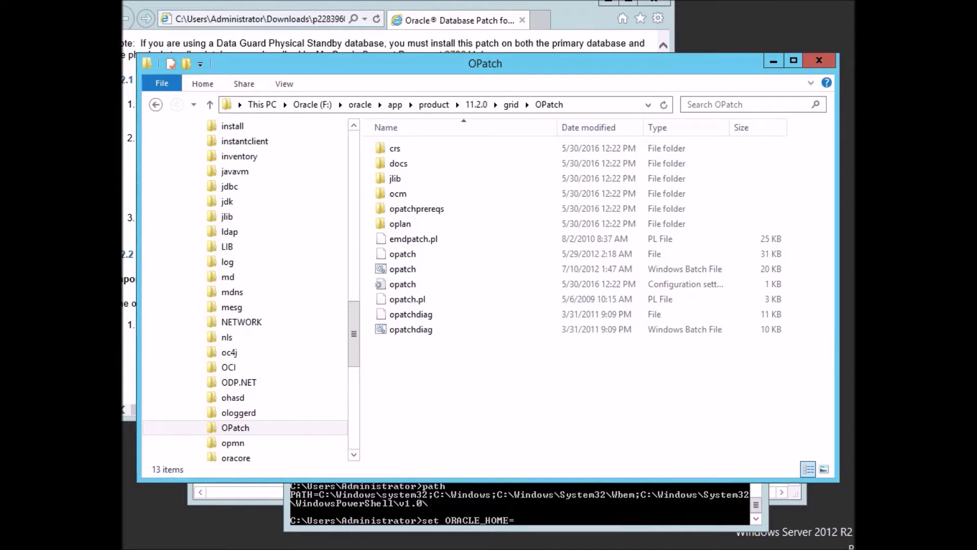
left_click(603, 105)
key("shift+Left")
key("shift+Left")
key("shift+Left")
key("shift+Left")
key("shift+Left")
key("shift+Left")
key("shift+Left")
key("super+c")
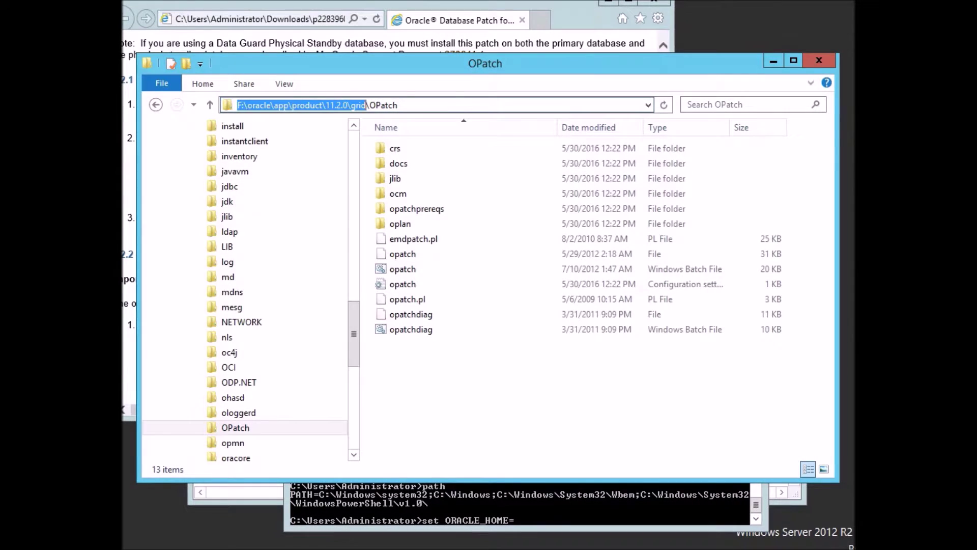
key("alt+Tab")
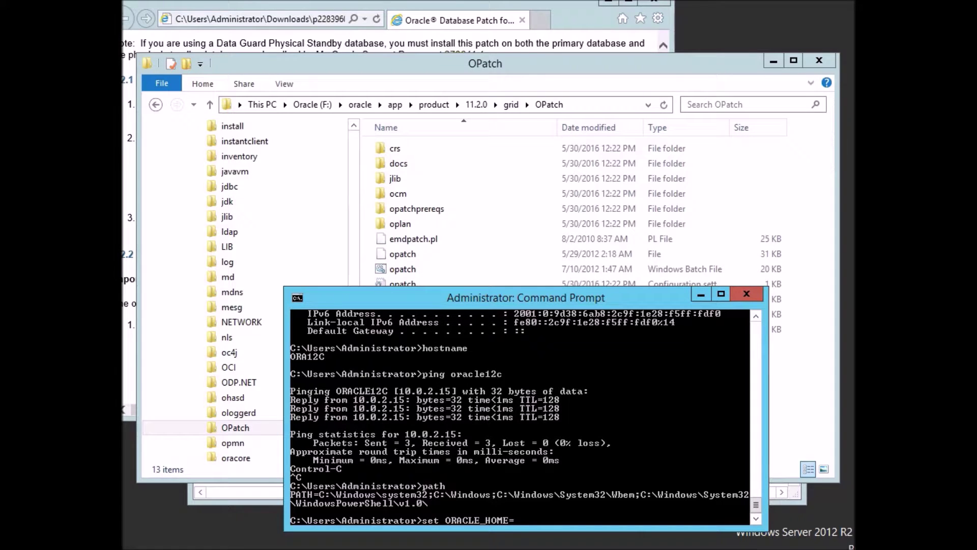
right_click(578, 378)
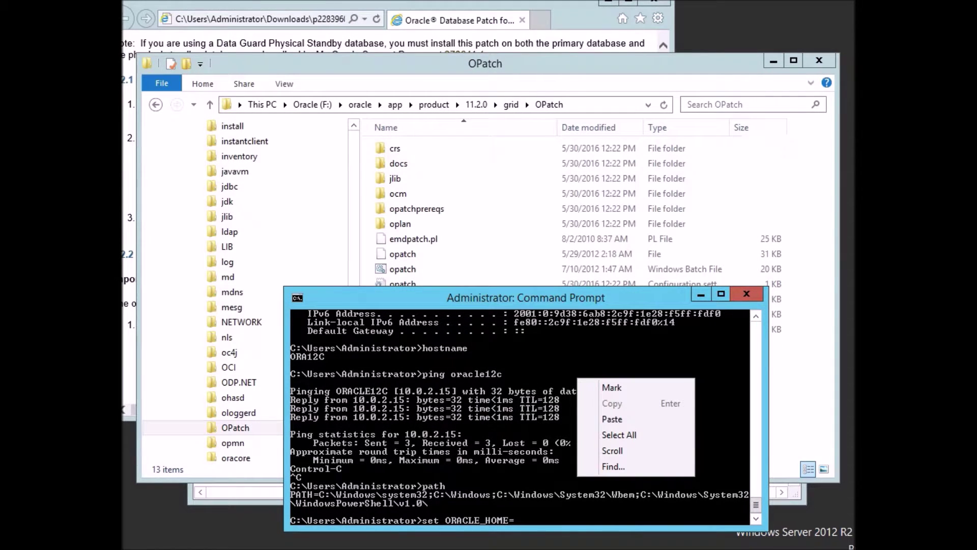
left_click(612, 418)
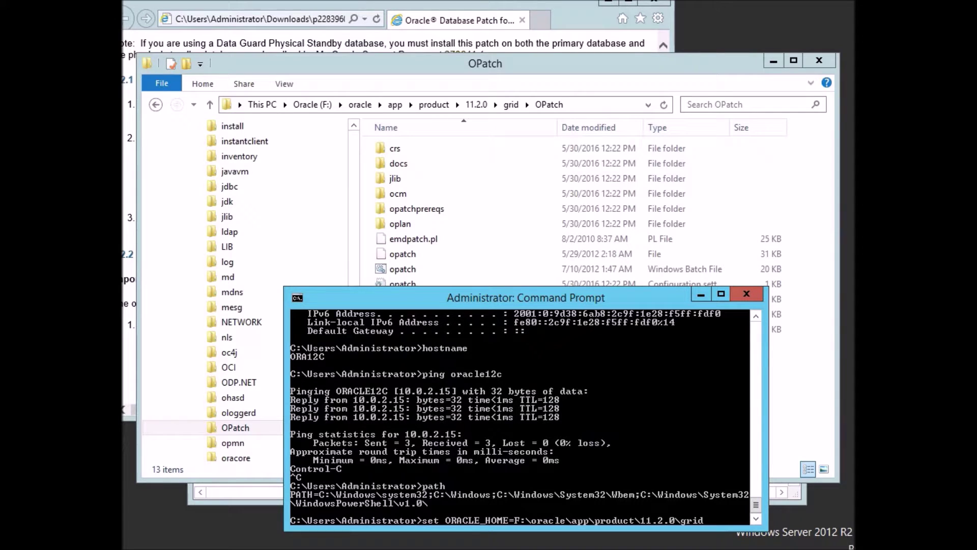
key("Return")
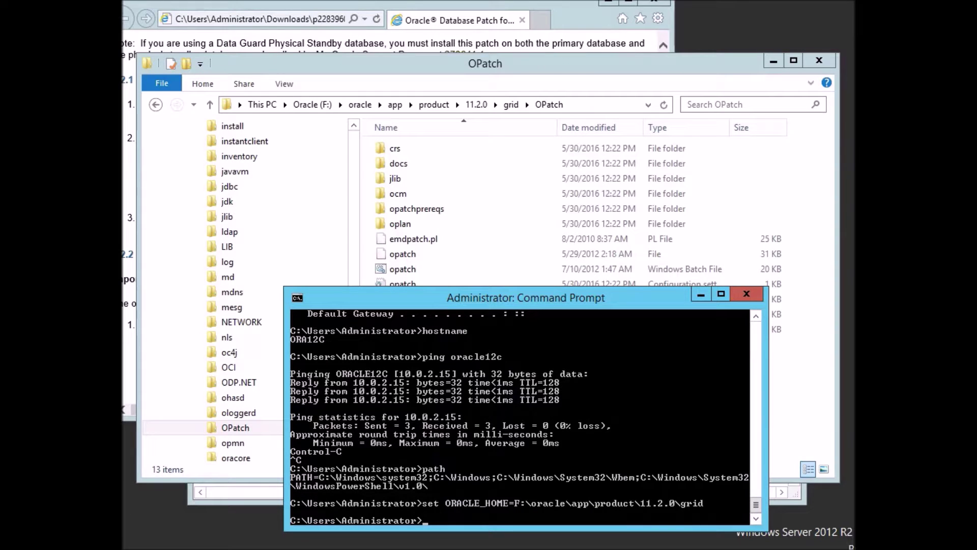
type("path")
key("Return")
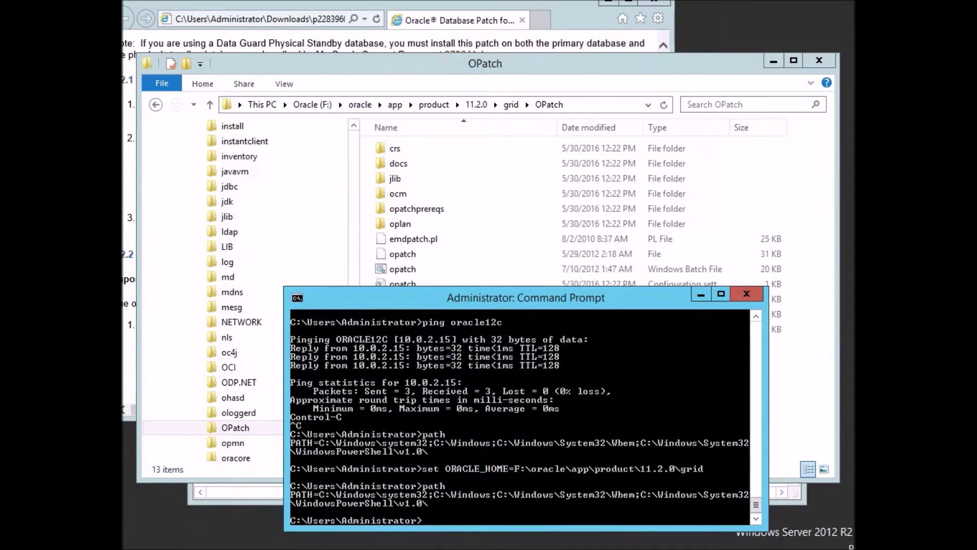
Set PATH to the grid home's \OPatch folder followed by %PATH%.
type("set PATH=")
right_click(457, 416)
left_click(488, 459)
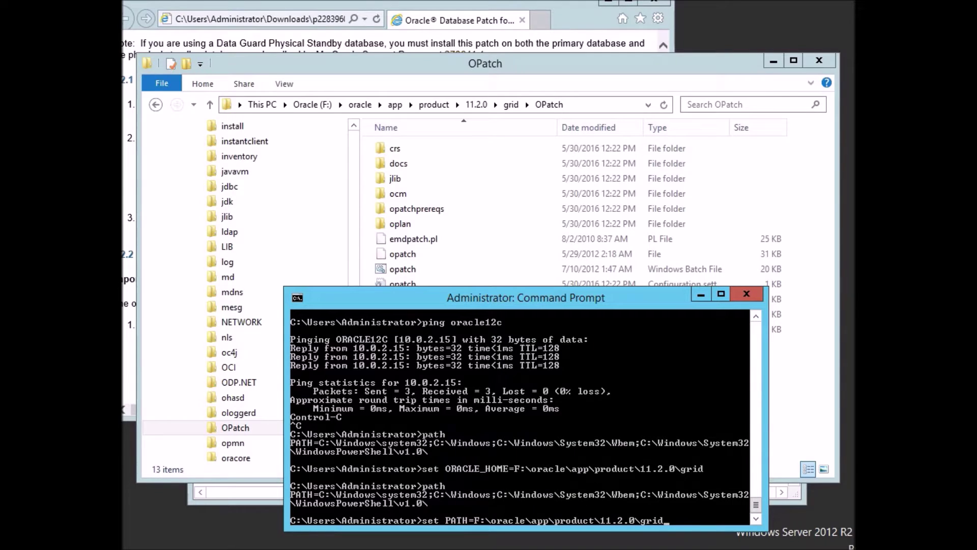
type("\\OPatch;%PATH%")
key("Return")
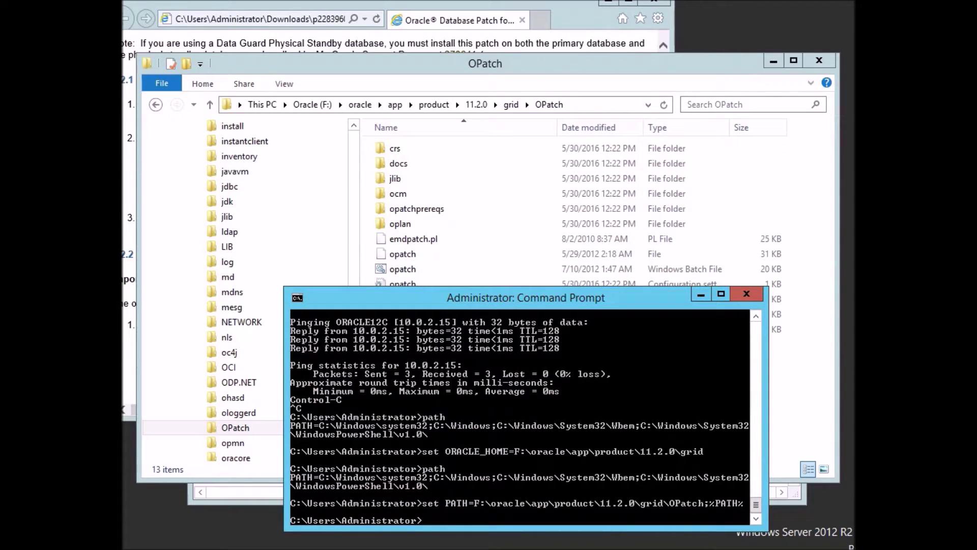
Run opatch to confirm it is found and prints its usage help.
type("opatch")
key("Return")
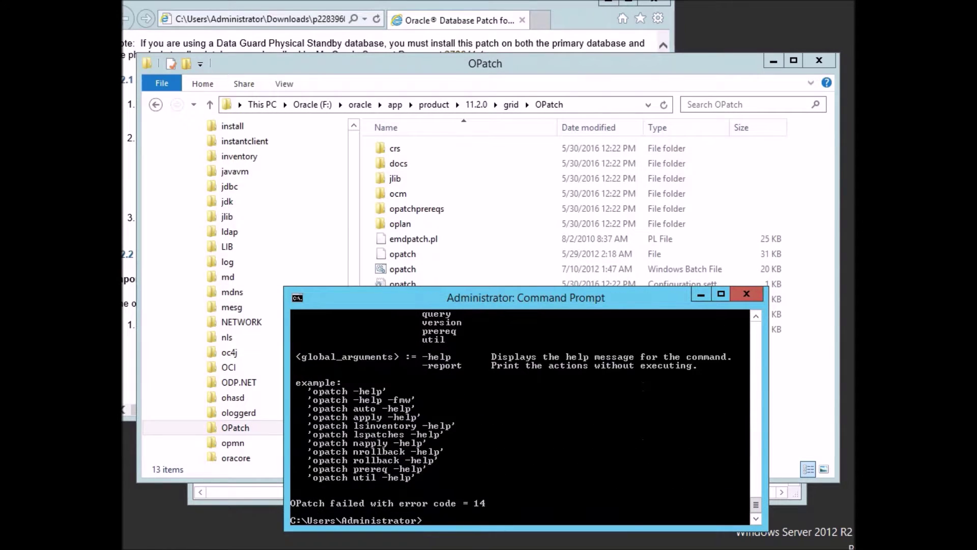
key("Return")
key("Return")
key("Return")
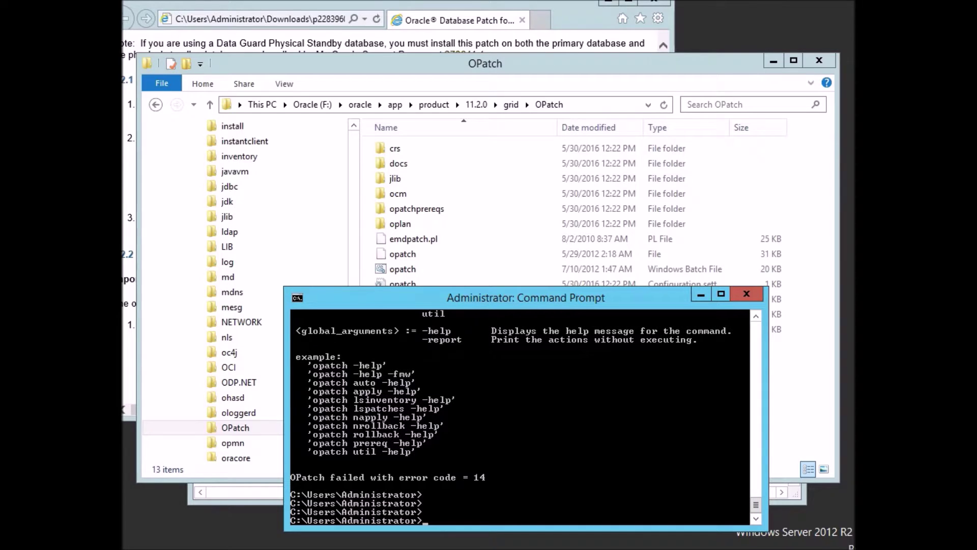
type("cd dowl")
Change into the Downloads folder and list its contents.
key("BackSpace")
type("nl")
key("Tab")
key("Return")
type("dir")
key("Return")
Change into the p22839608_112040_MSWIN-x86-64 folder and list its contents.
type("cd ")
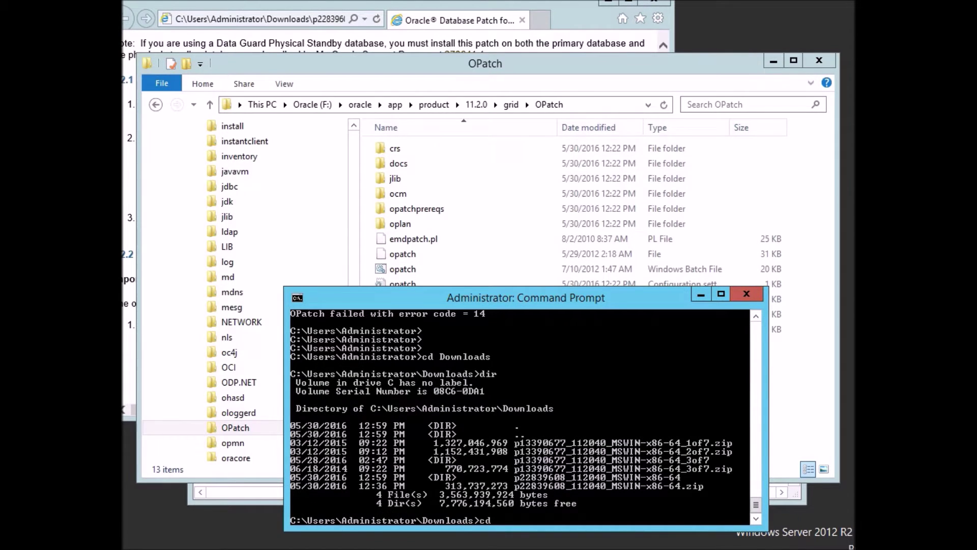
type("p22")
key("Tab")
key("Return")
type("dir")
key("Return")
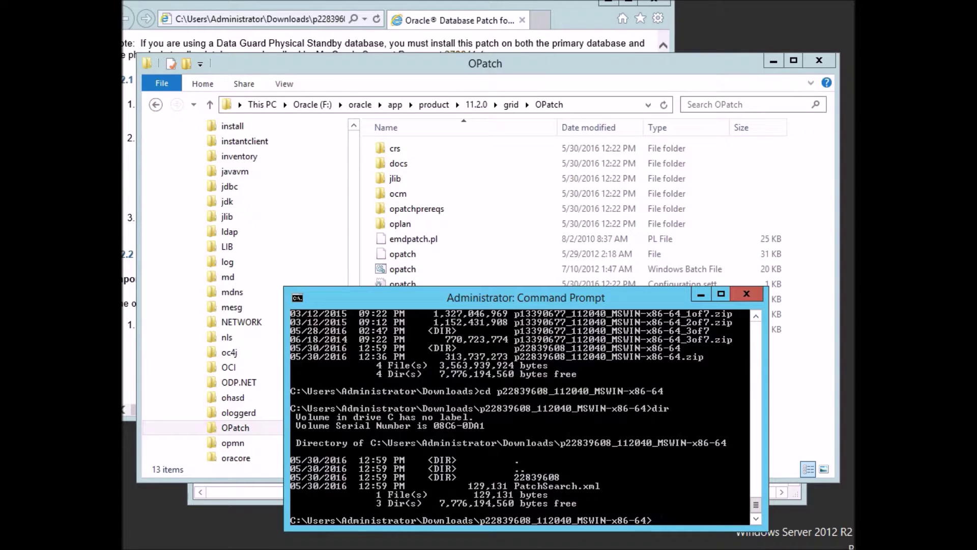
key("Return")
key("Return")
key("Return")
key("Return")
key("Return")
key("Return")
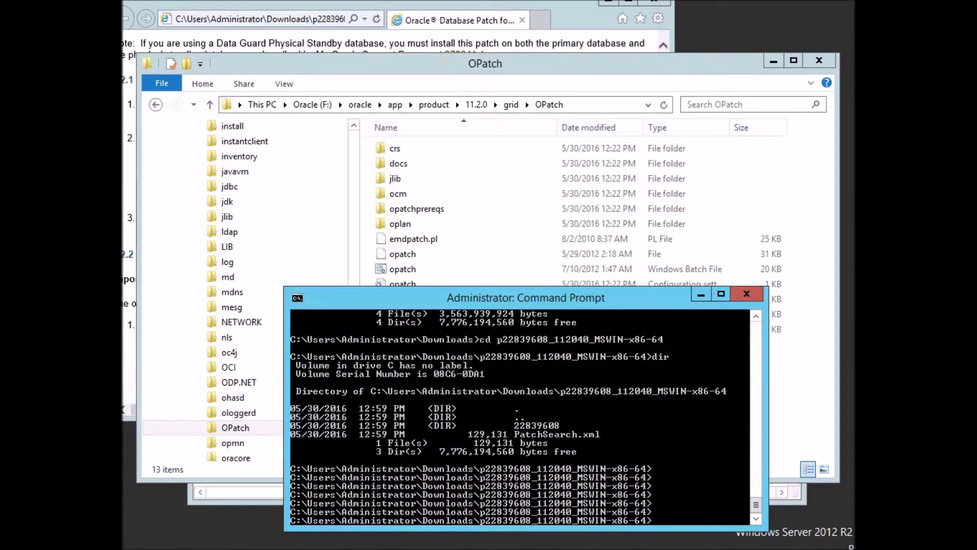
After checking the README, enter 22839608 and list etc, files, patchmd.xml and README.html.
key("alt+Tab")
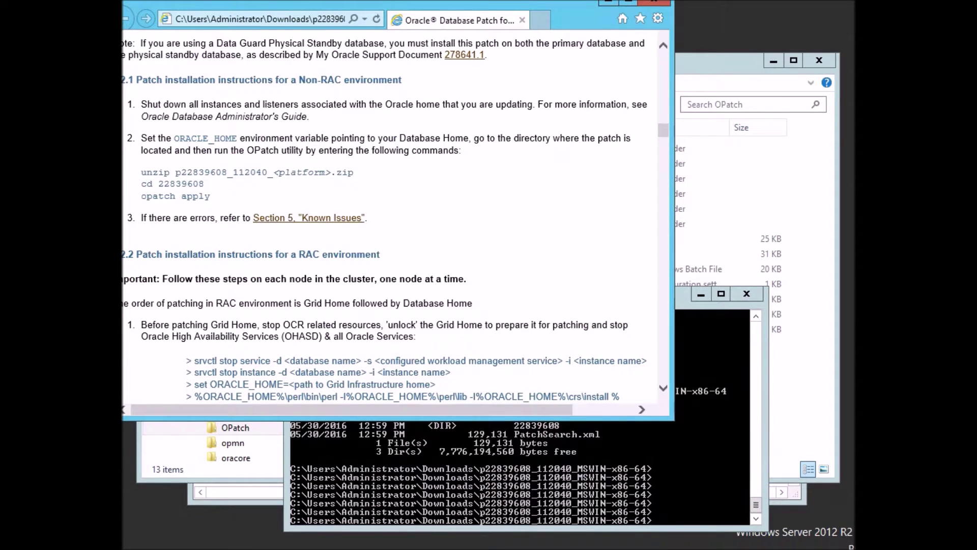
key("alt+Tab")
type("cd 22839608")
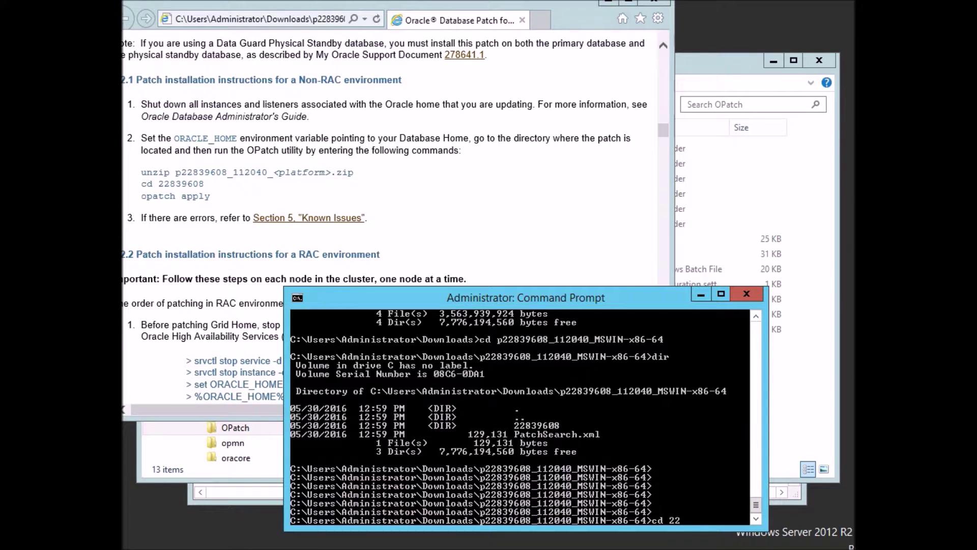
key("Return")
type("dir")
key("Return")
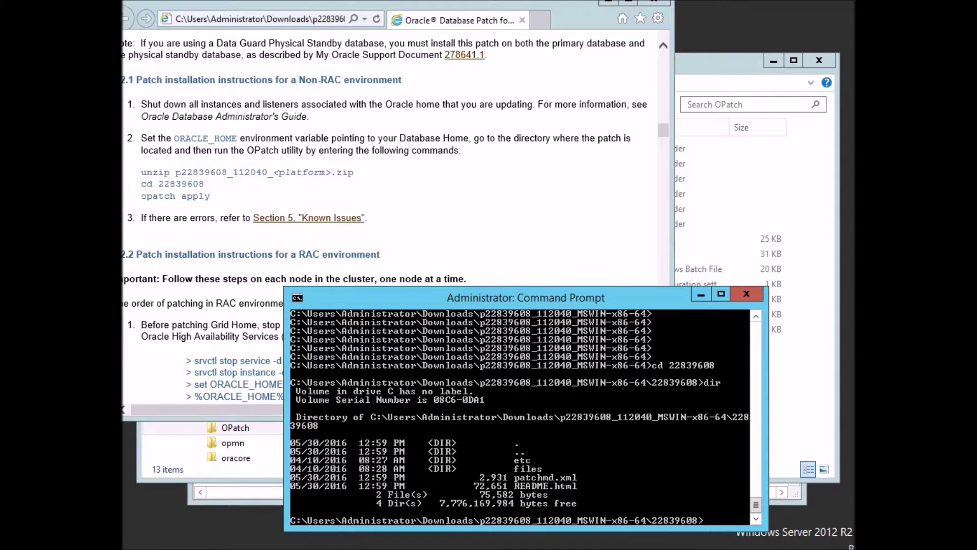
key("alt+Tab")
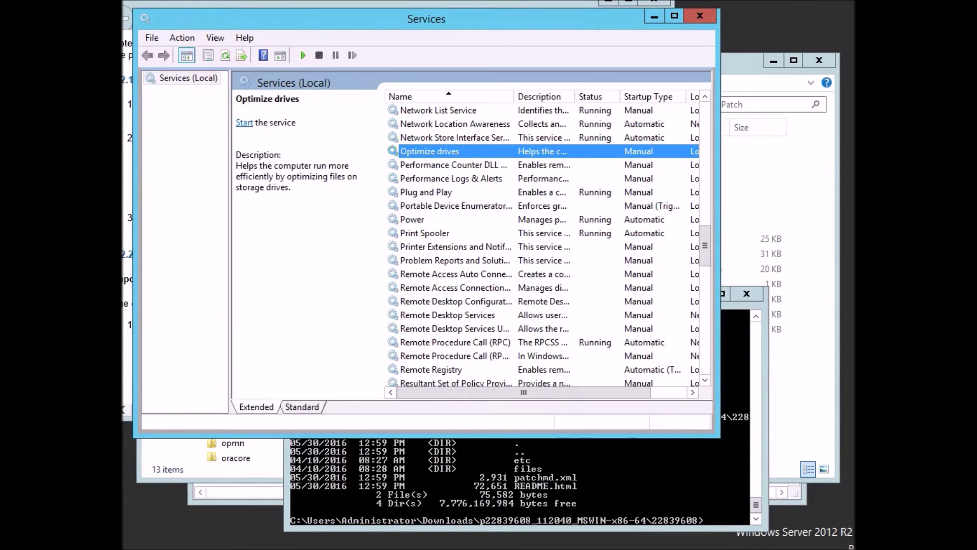
Refresh Services and stop OracleASMService+ASM, closing its progress window.
left_click(424, 233)
key("F5")
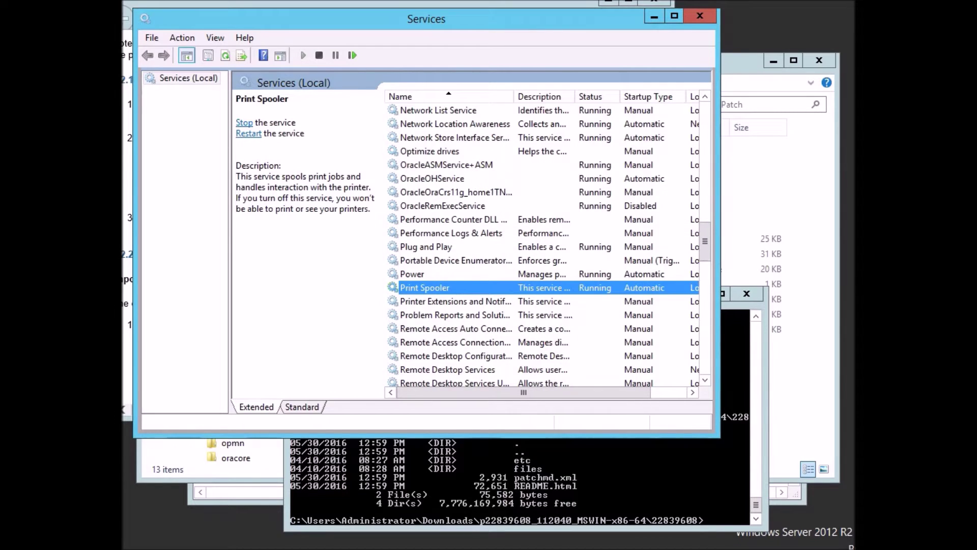
left_click(446, 165)
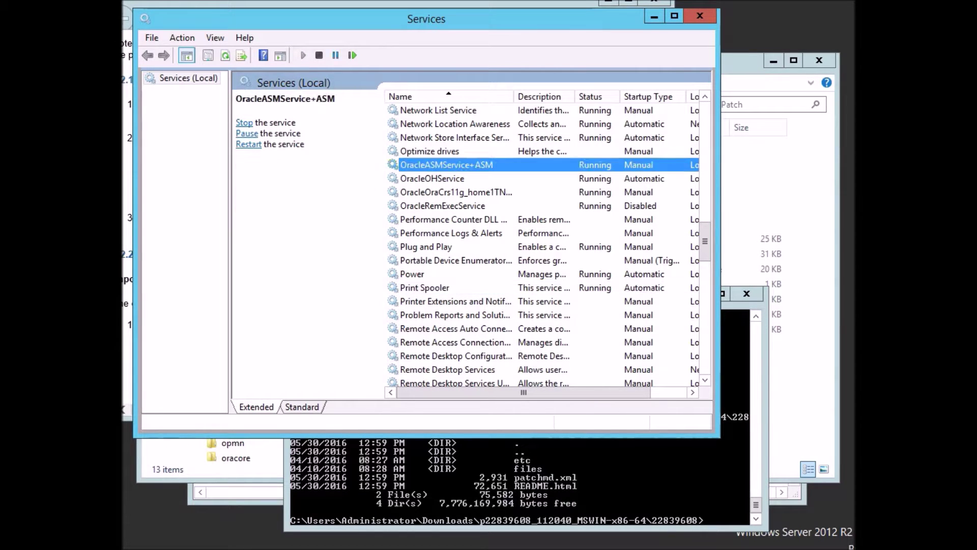
left_click(319, 55)
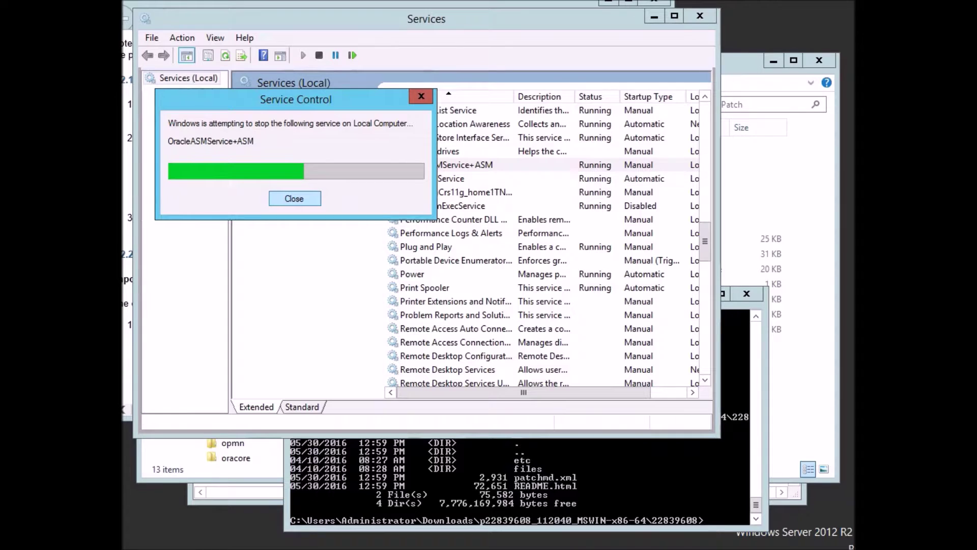
left_click(294, 198)
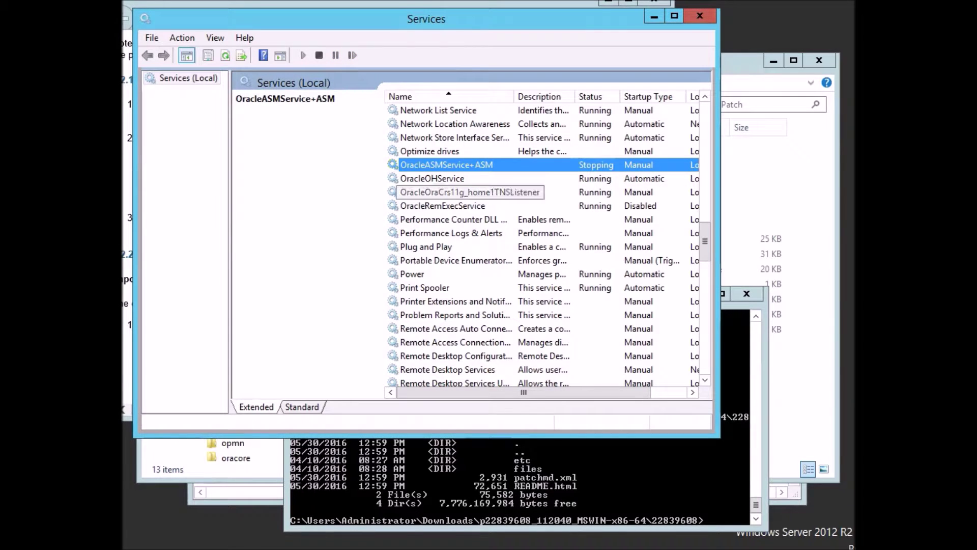
Stop OracleOraCrs11g_home1TNSListener, OracleOHService and OracleRemExecService.
left_click(456, 192)
left_click(319, 55)
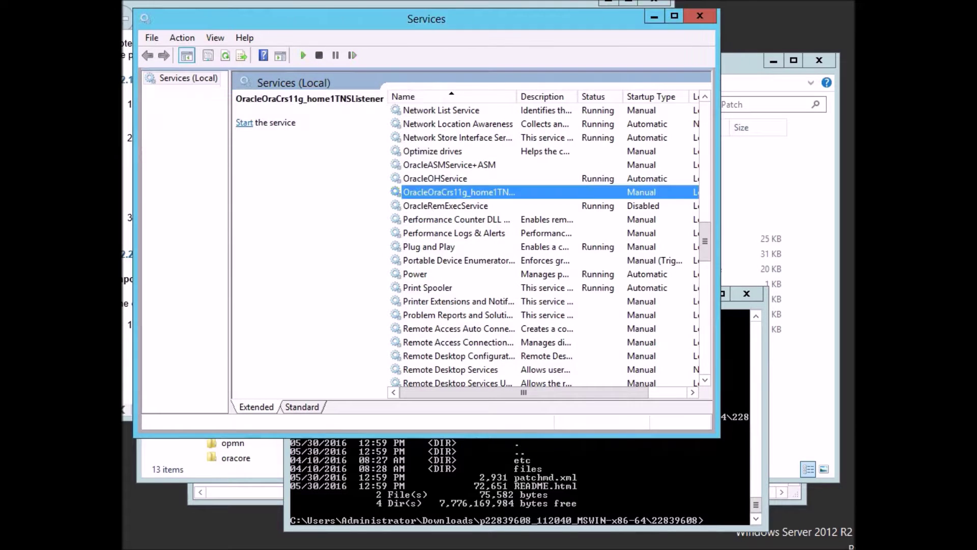
left_click(435, 178)
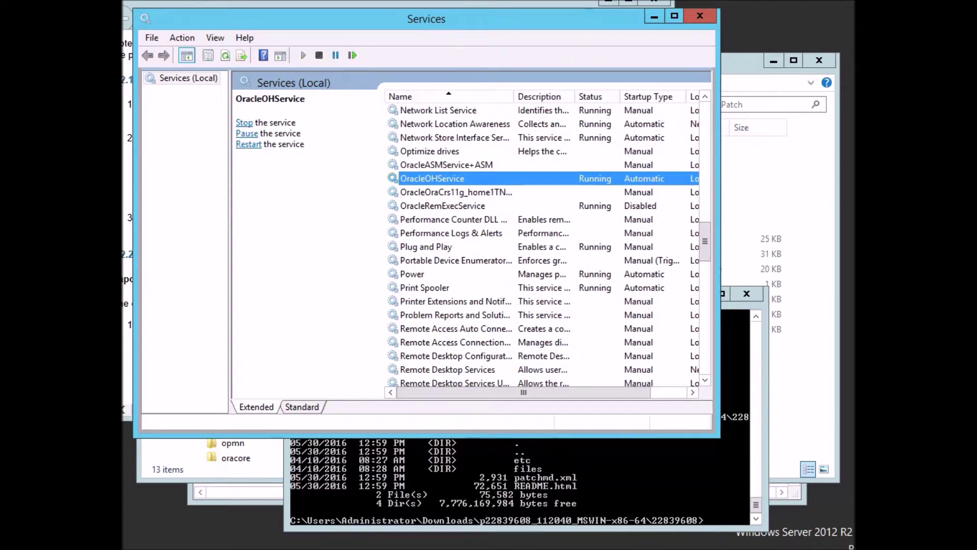
left_click(319, 55)
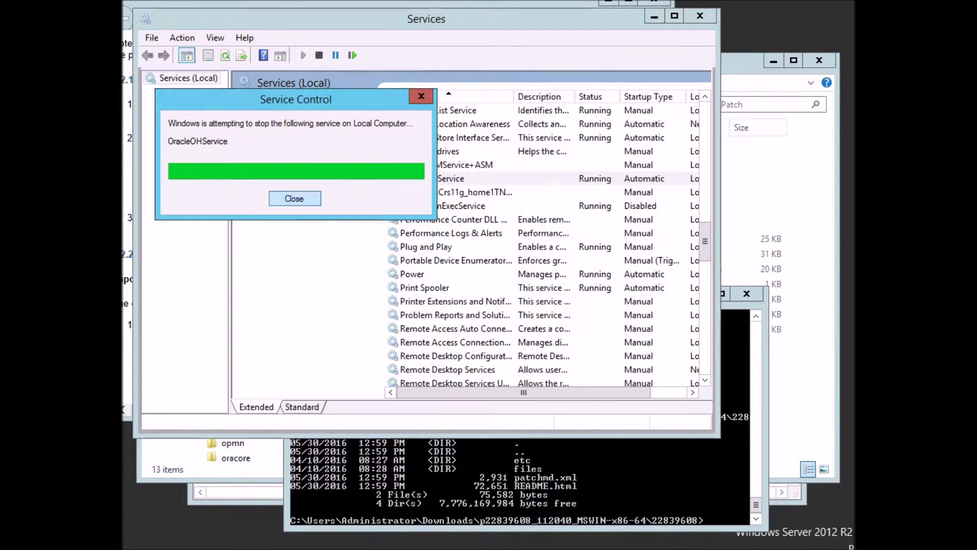
left_click(442, 206)
left_click(319, 55)
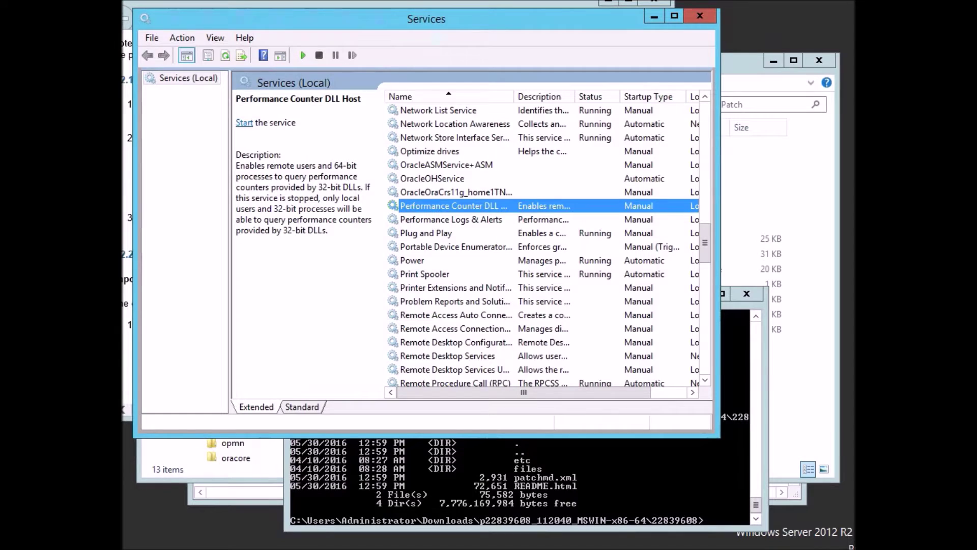
key("alt+Tab")
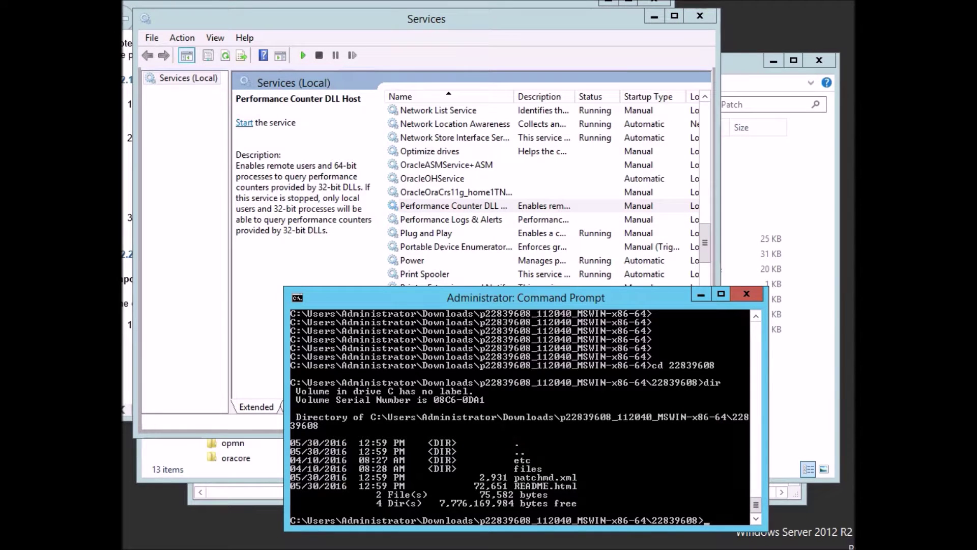
Run 'opatch apply' for patch 22839608, which fails because it needs OPatch 11.2.0.3.5.
type("opatch app")
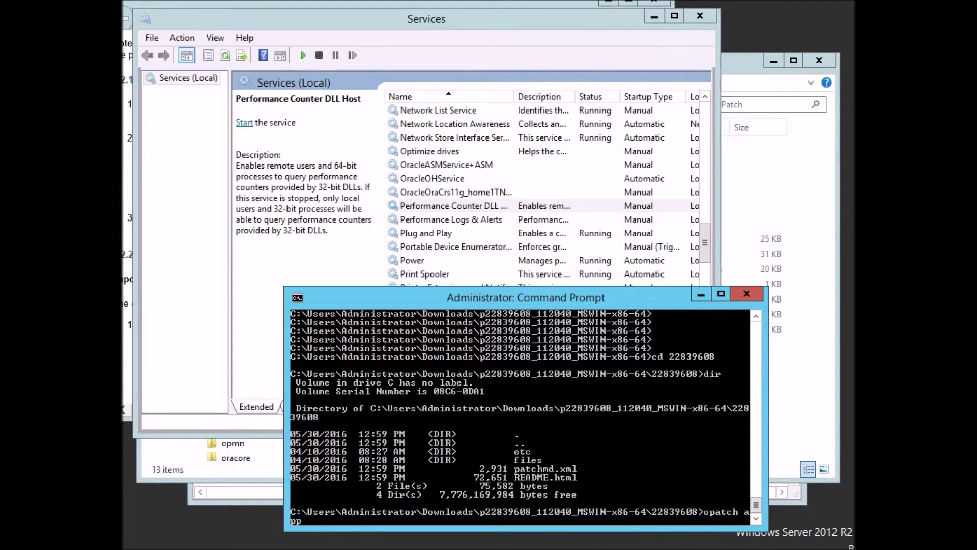
type("ly")
key("Return")
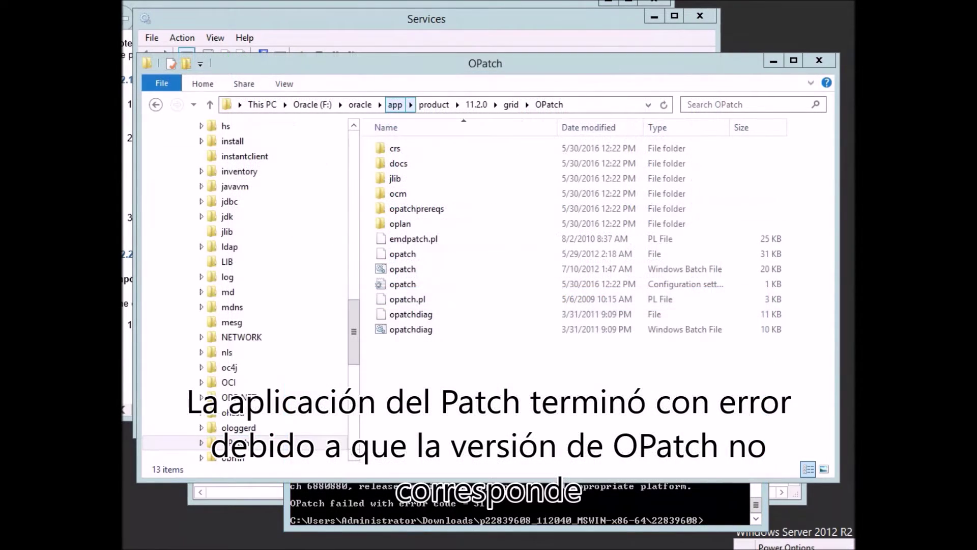
Browse 192.168.0.10 to Users, the user's Downloads folder, and select the p6880880_112000_MSWIN-x86-64 zip.
left_click_drag(354, 331, 354, 163)
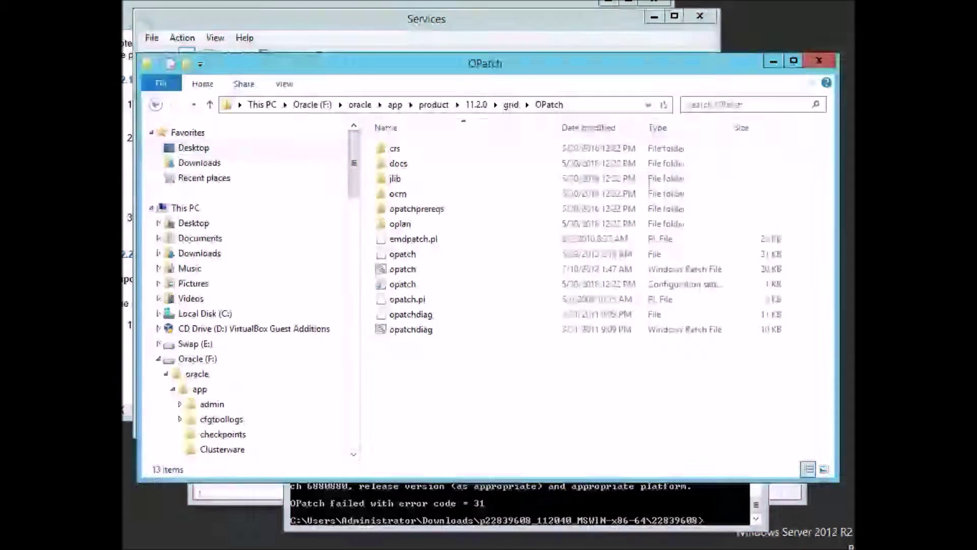
left_click(200, 163)
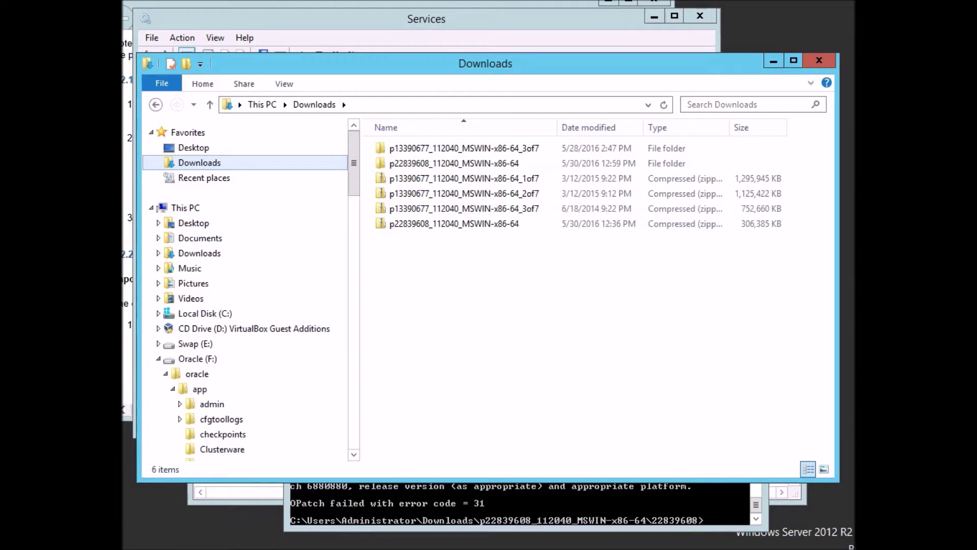
left_click_drag(354, 162, 354, 416)
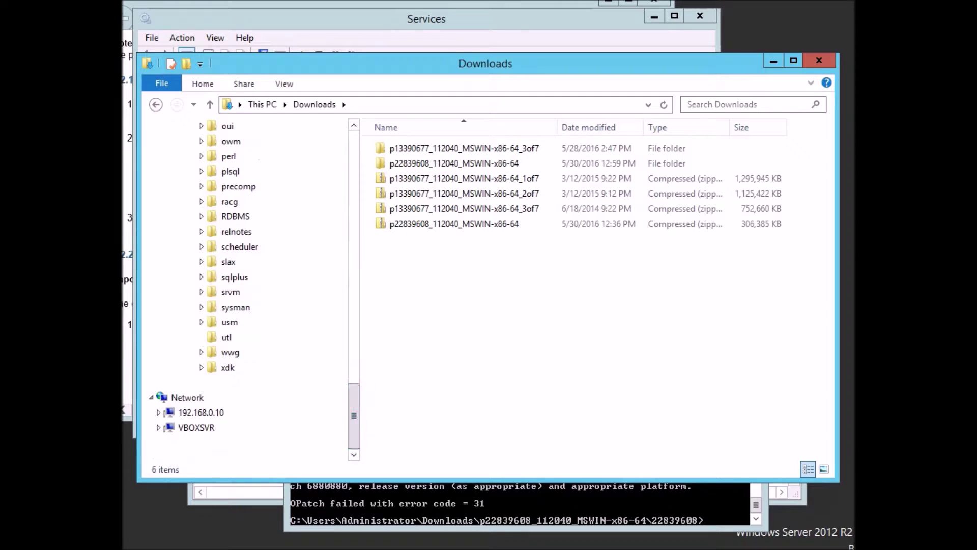
left_click(201, 412)
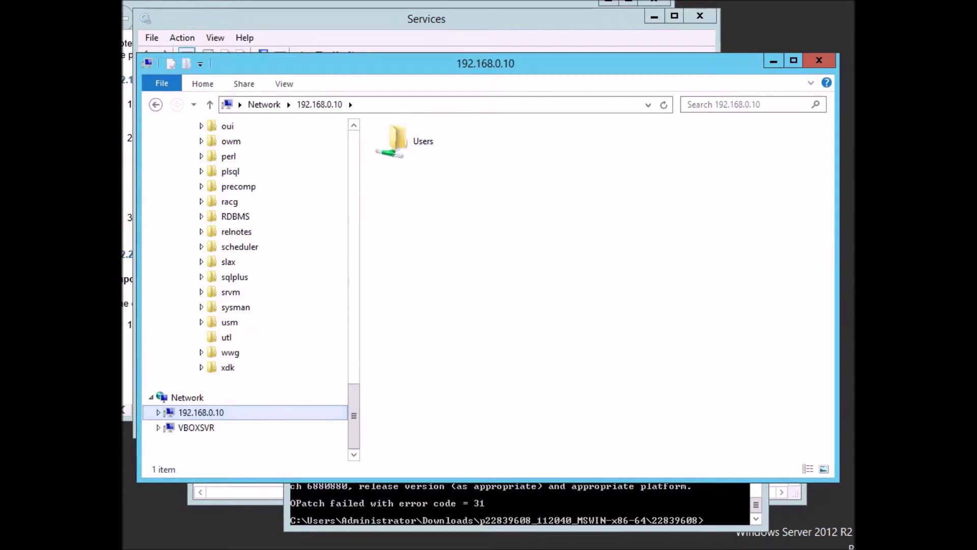
left_click(422, 141)
double_click(422, 141)
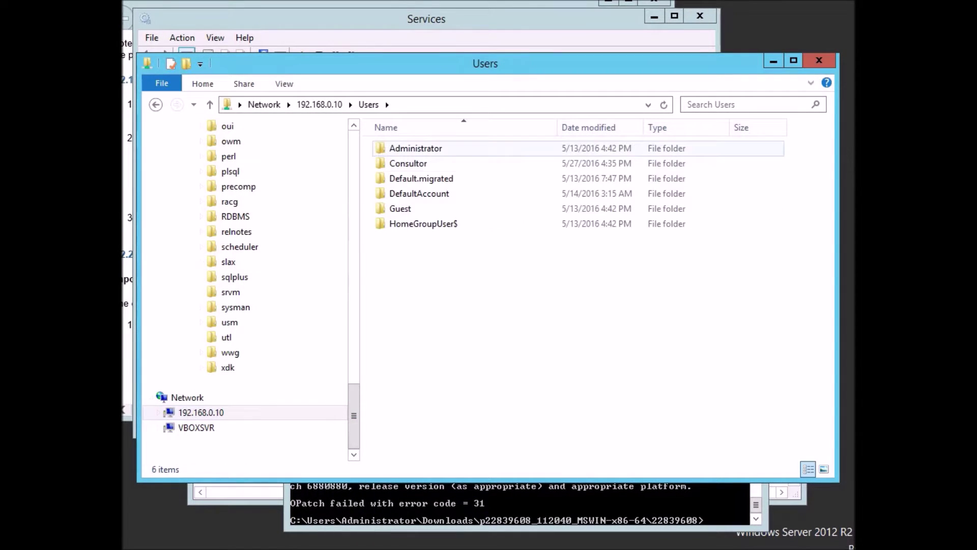
double_click(408, 164)
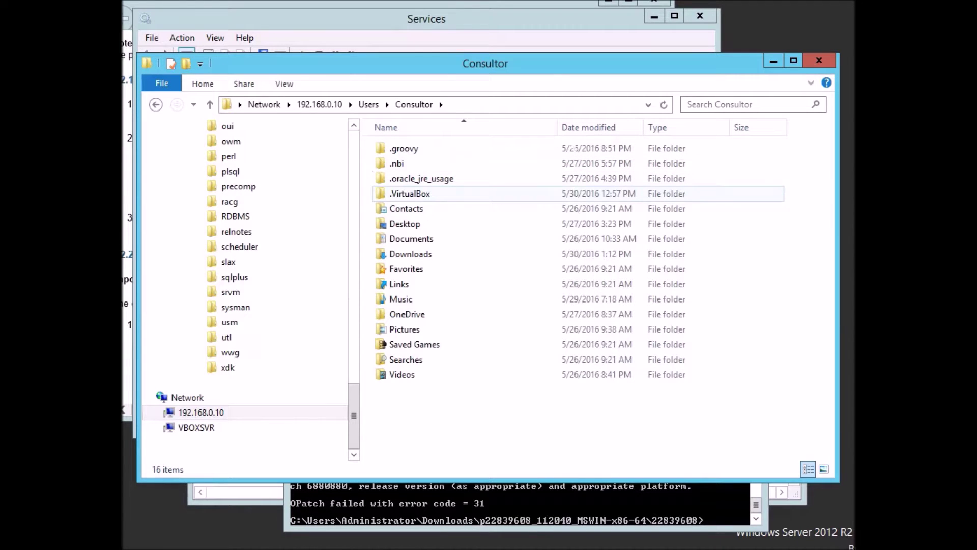
double_click(411, 253)
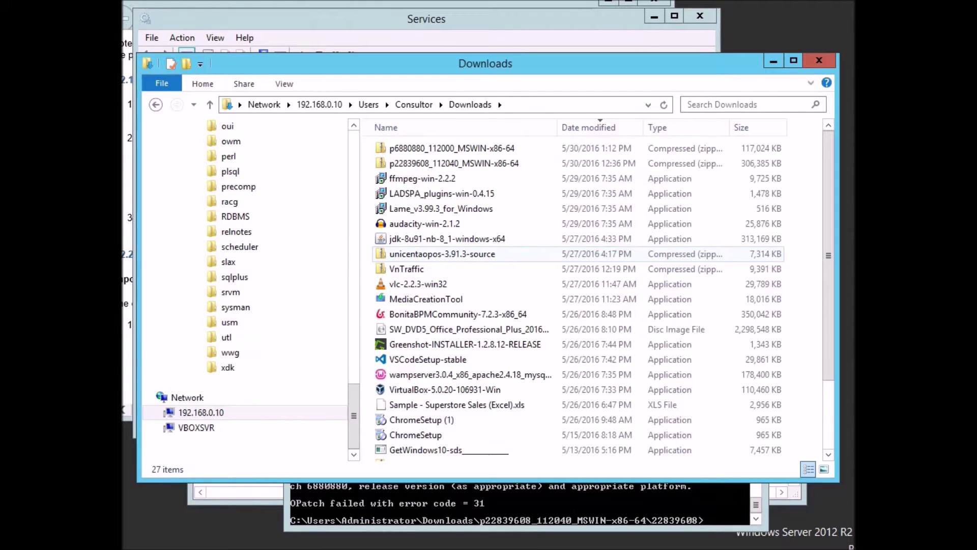
left_click(452, 149)
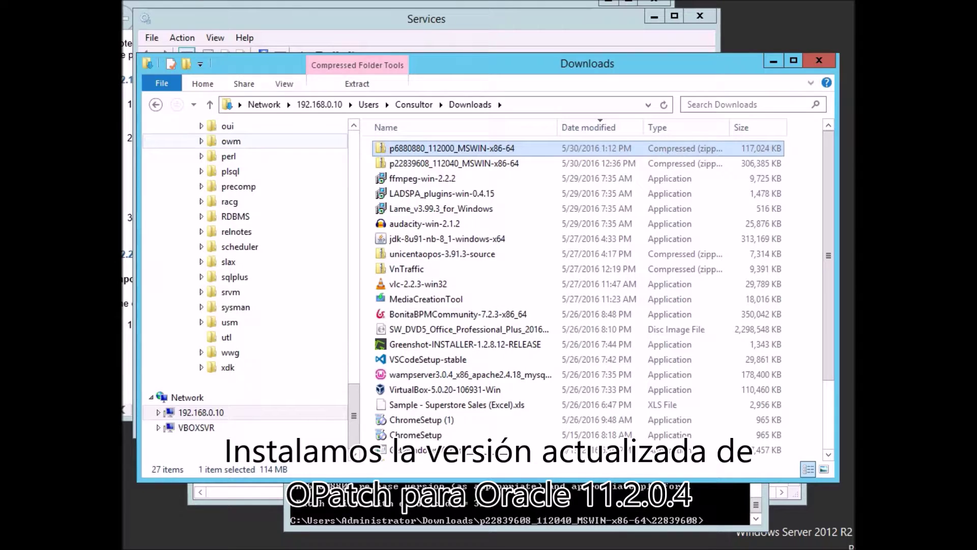
Paste the p6880880 OPatch zip into local Downloads and extract it to a same-named folder.
left_click_drag(353, 415, 354, 162)
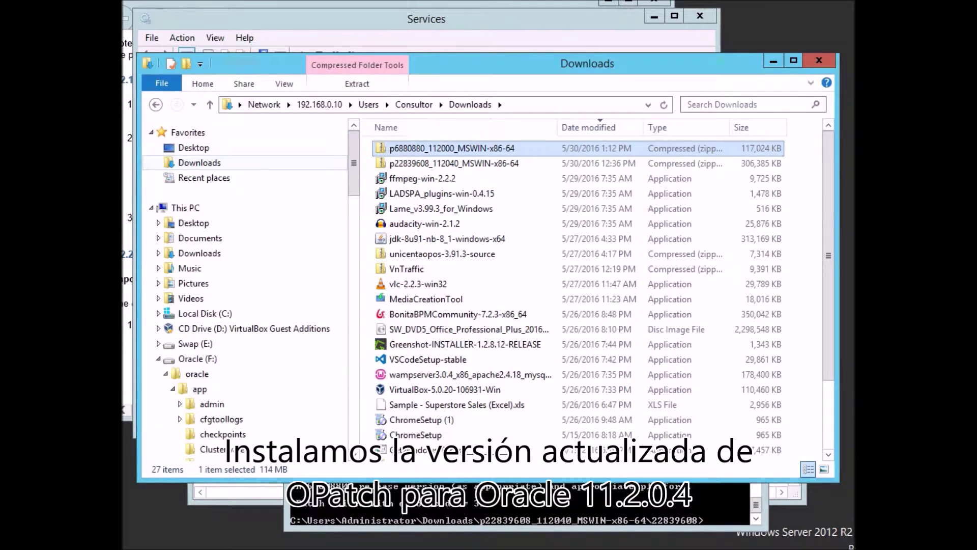
left_click(199, 163)
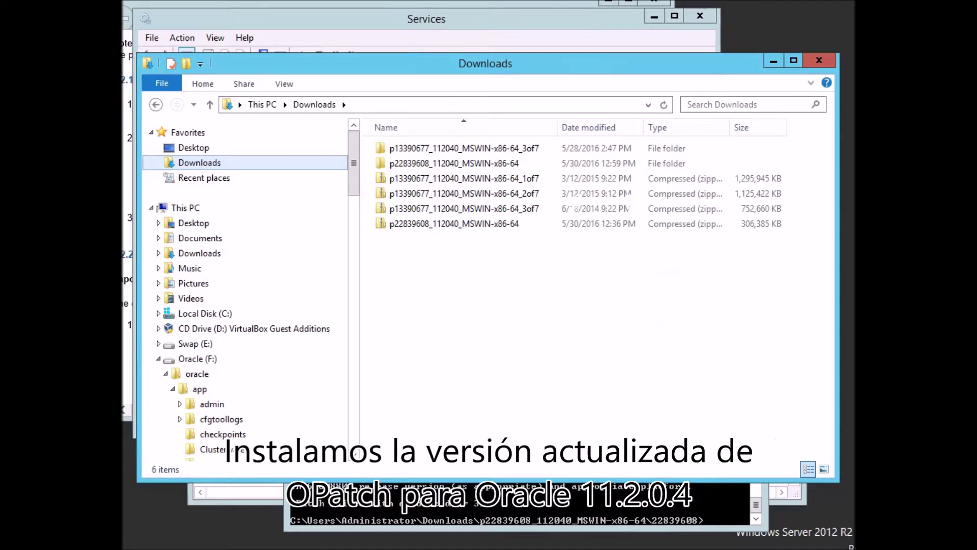
key("ctrl+v")
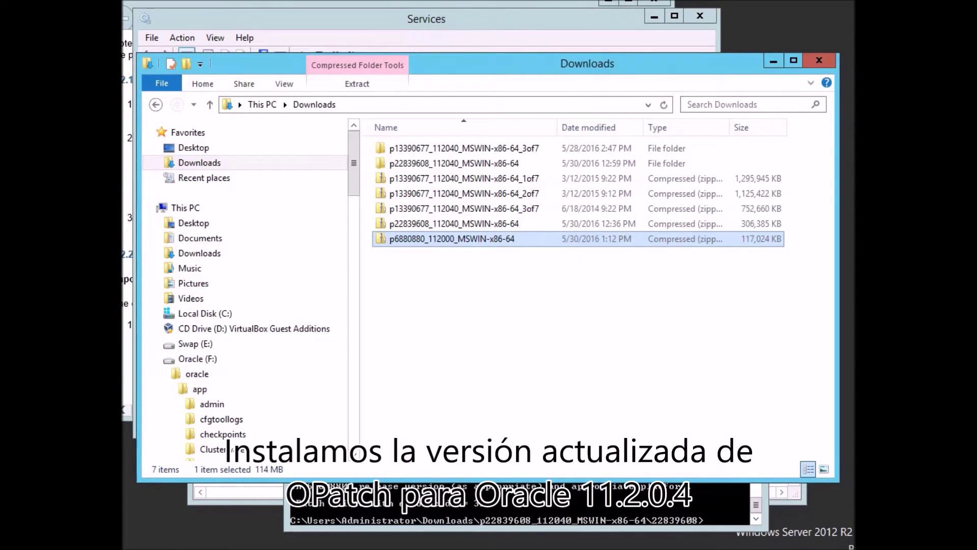
right_click(420, 242)
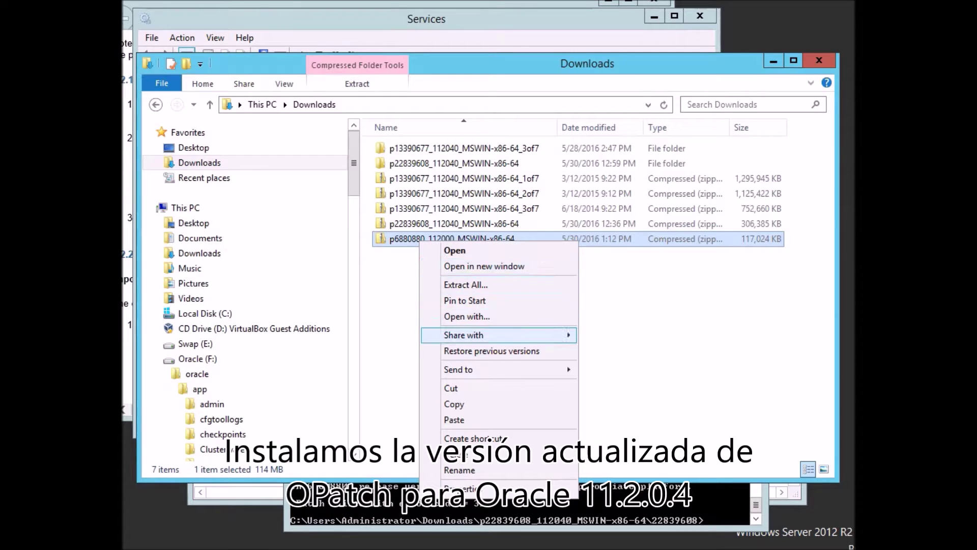
left_click(465, 284)
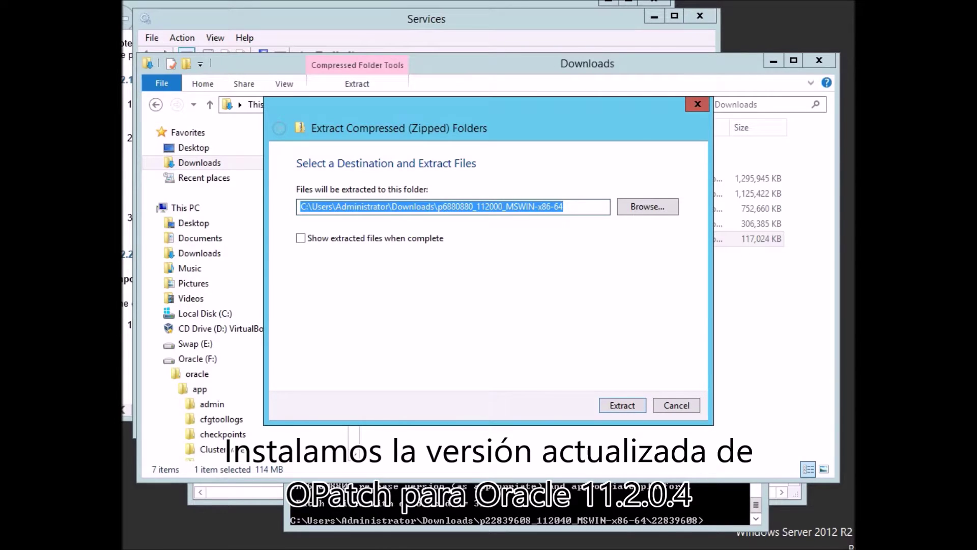
key("Return")
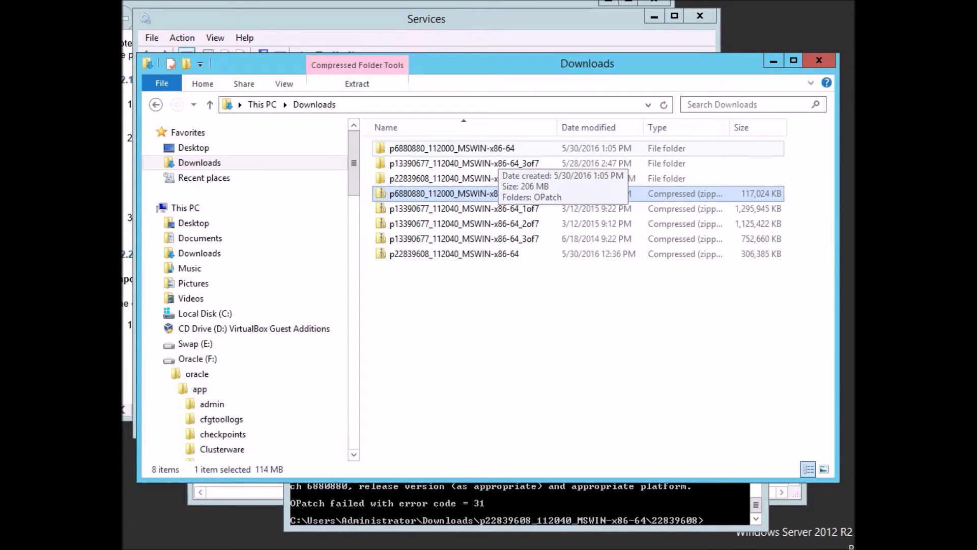
Inspect the extracted p6880880_112000_MSWIN-x86-64\OPatch folder's files, then return to the package folder.
left_click(499, 150)
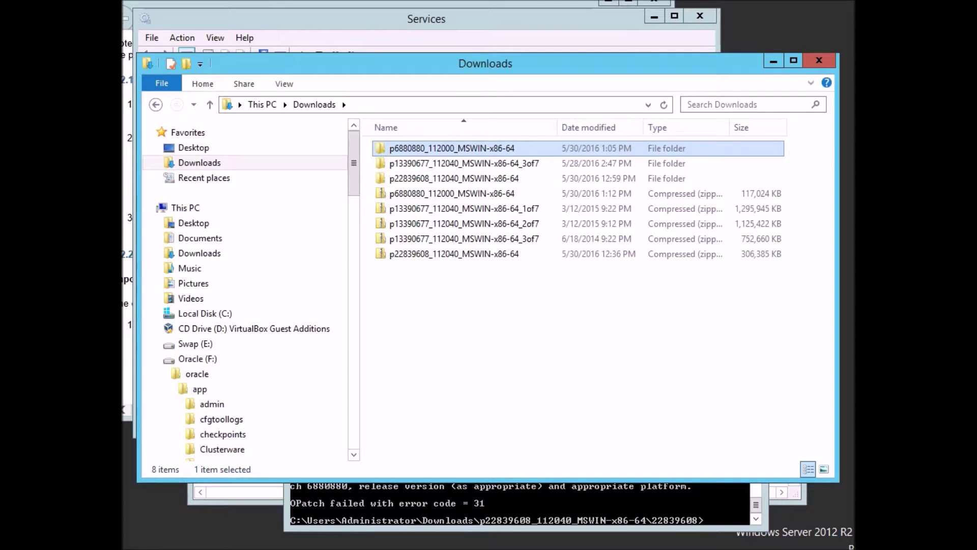
double_click(499, 149)
double_click(499, 150)
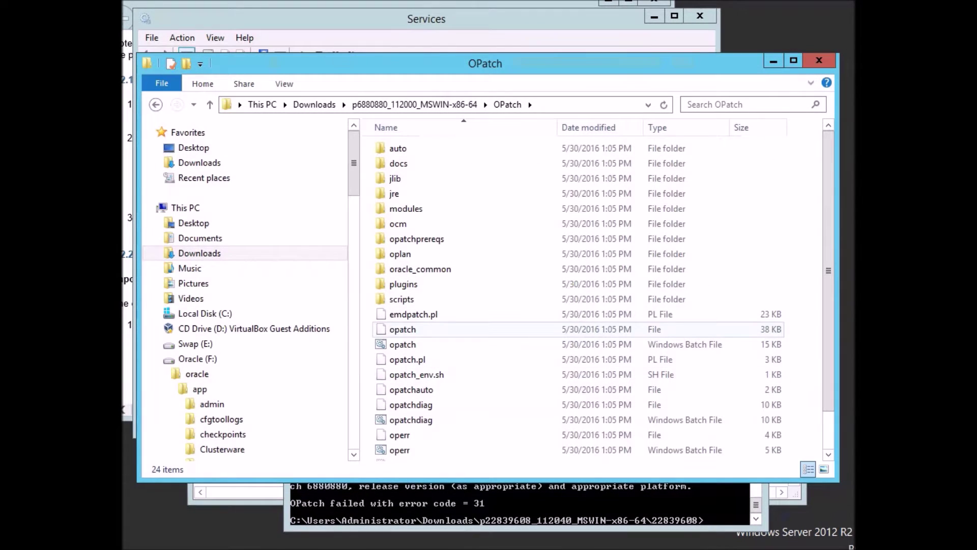
left_click(404, 329)
key("End")
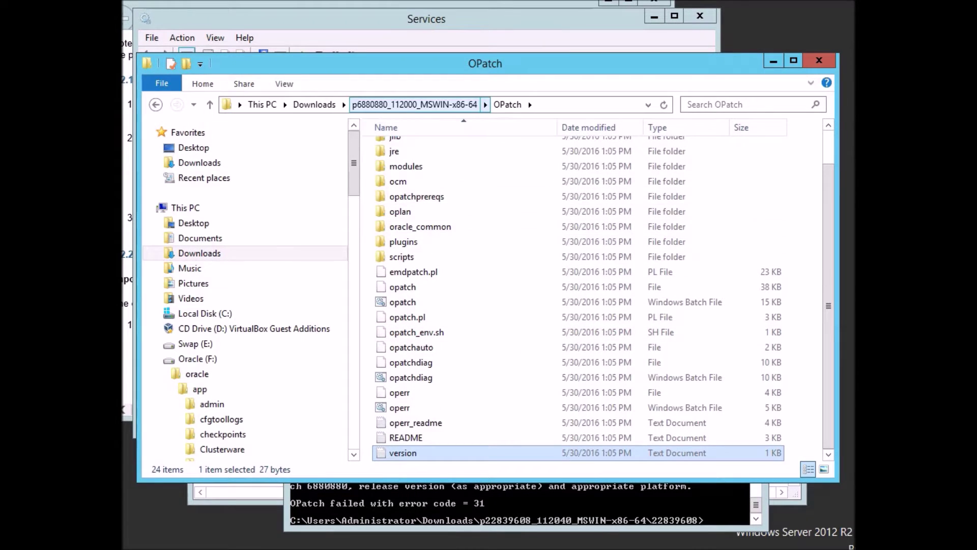
left_click(415, 105)
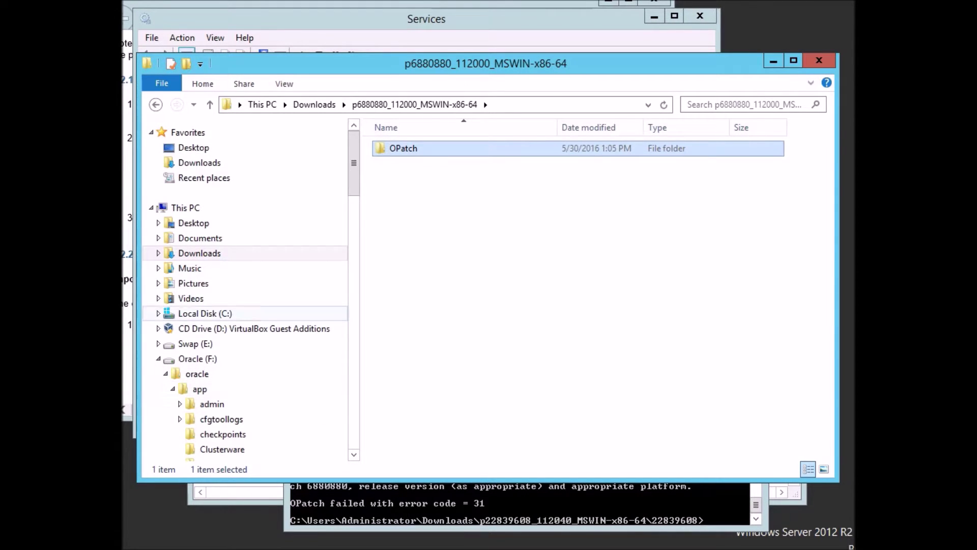
Navigate the folder tree to F:\oracle\app\product\11.2.0\grid and select its OPatch folder.
left_click(158, 313)
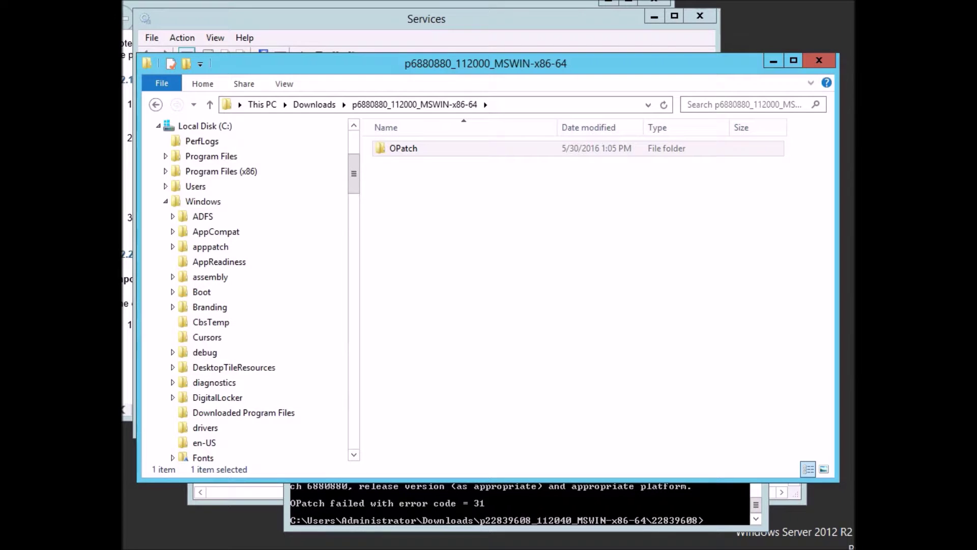
left_click(397, 509)
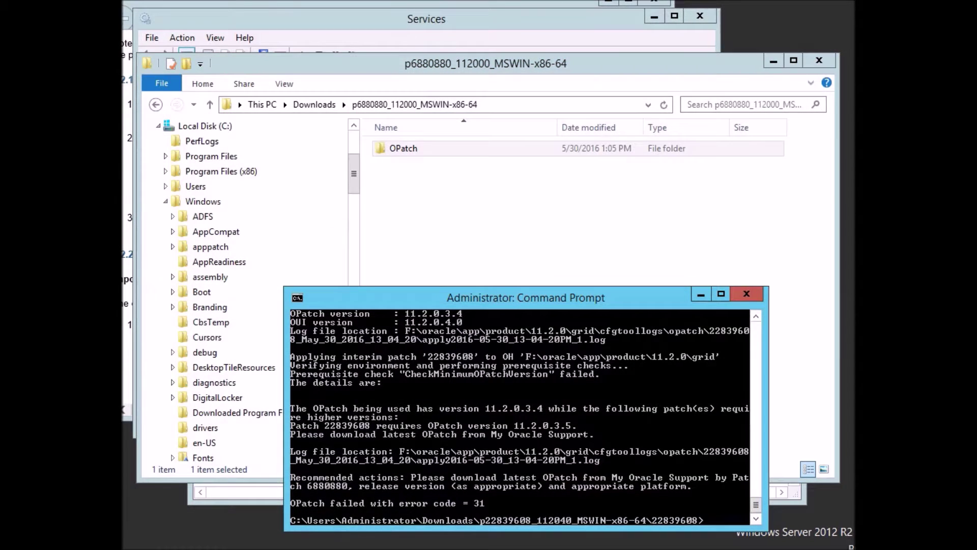
left_click(336, 64)
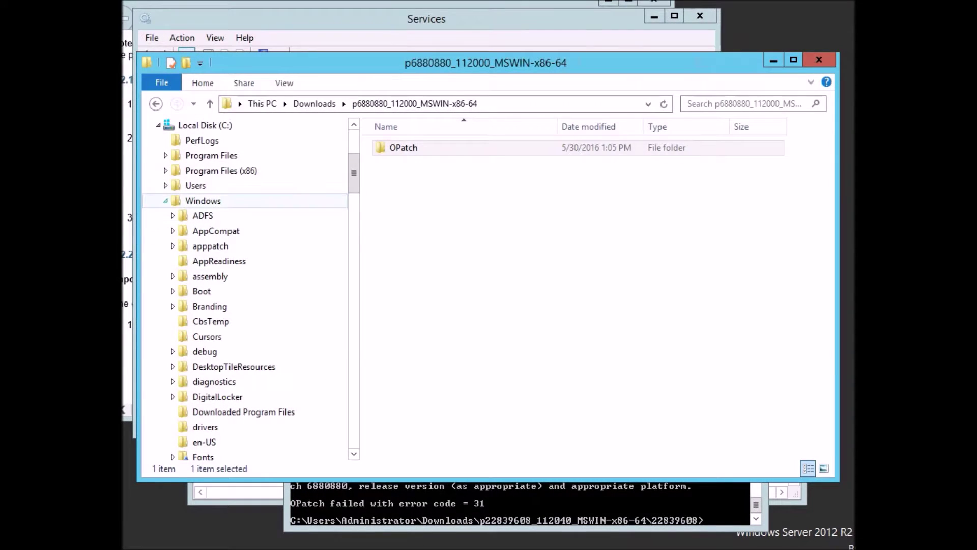
left_click(166, 200)
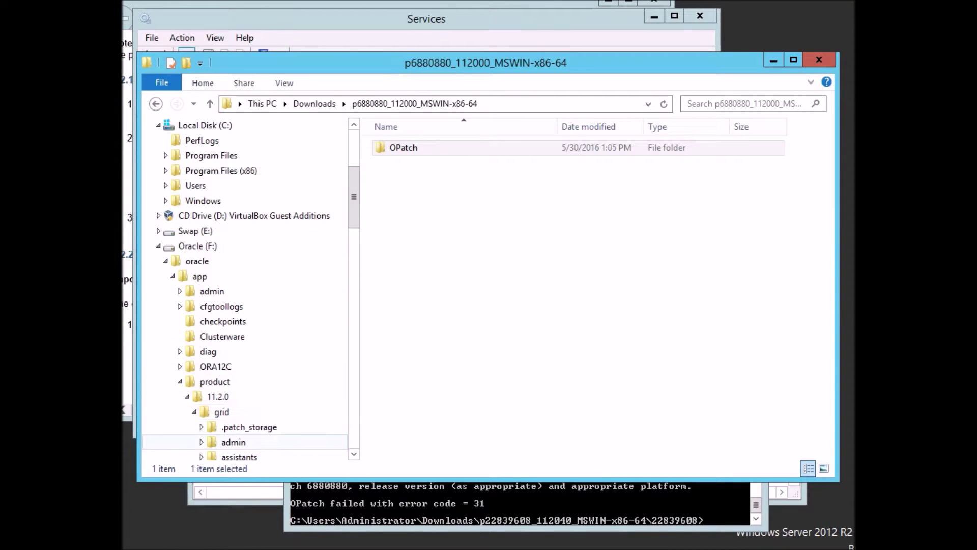
scroll(245, 290, "down", 7)
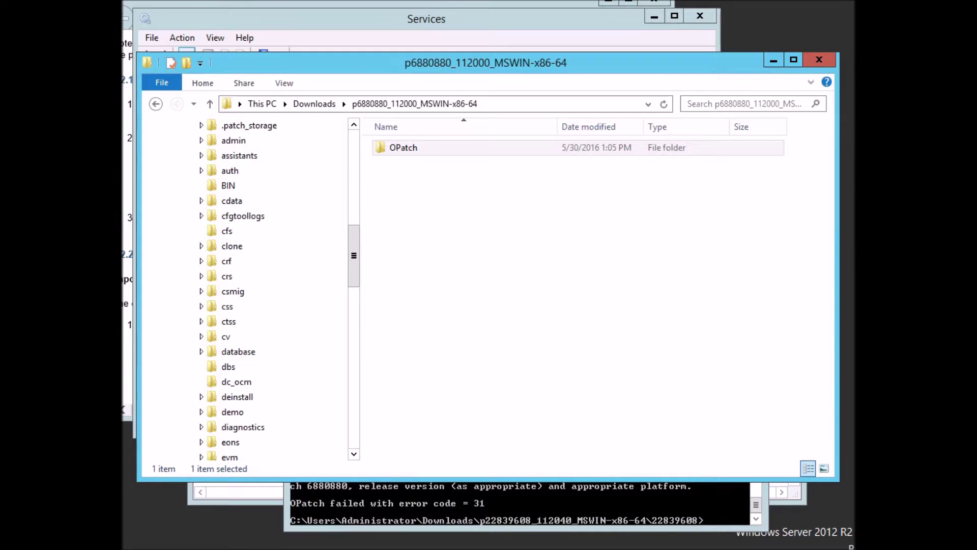
scroll(244, 290, "up", 7)
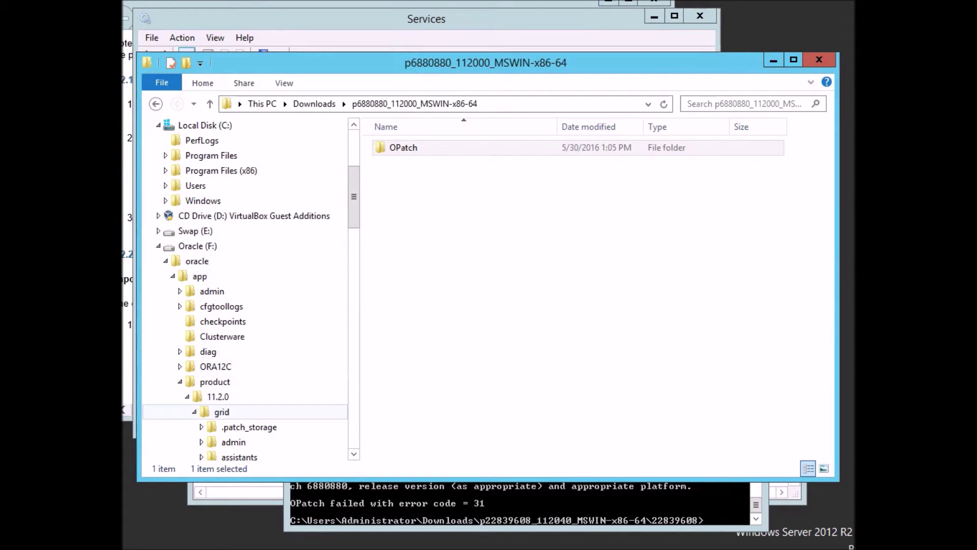
left_click(222, 412)
left_click(400, 268)
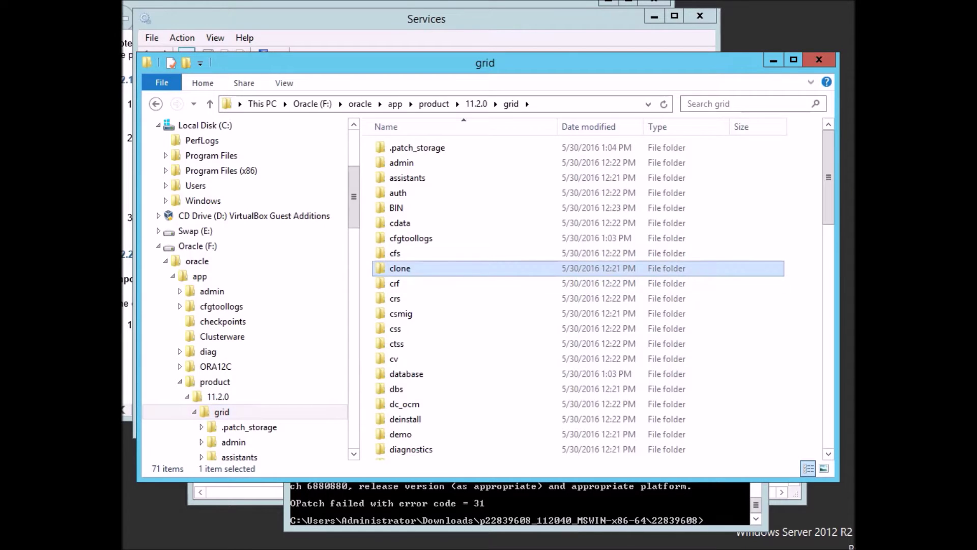
type("op")
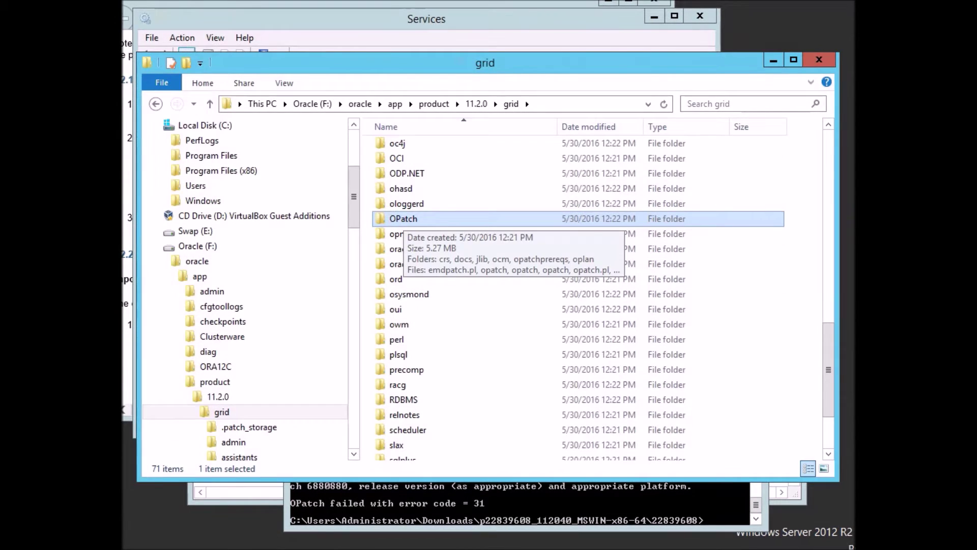
Rename the grid home's existing OPatch folder to _OPatch.
key("F2")
key("Home")
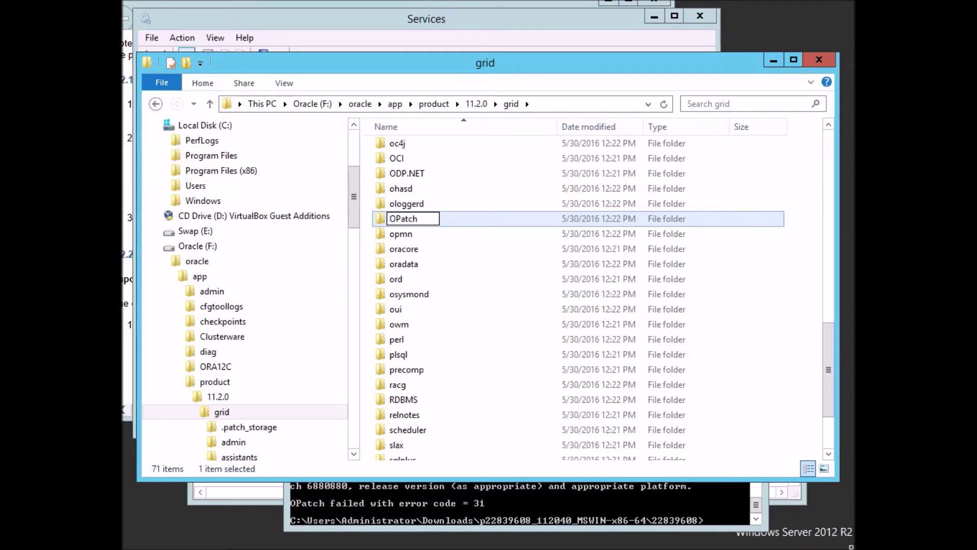
type("_")
key("Return")
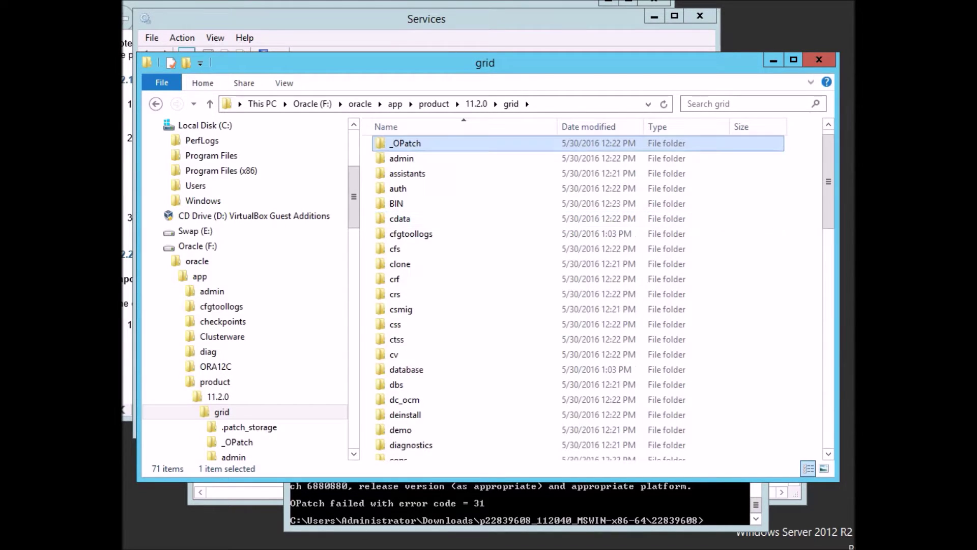
Paste the new OPatch folder into the grid home and recall opatch apply in Command Prompt.
left_click(395, 248)
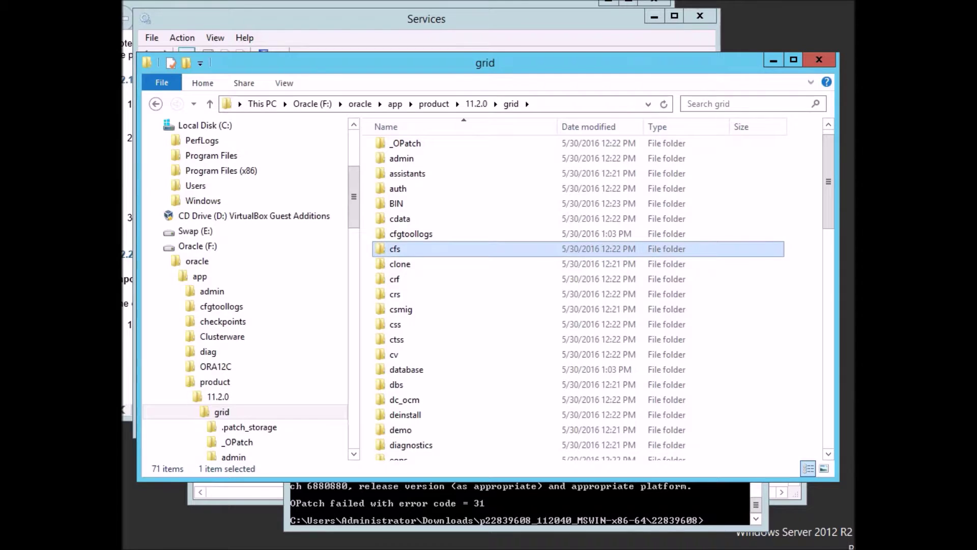
left_click(476, 104)
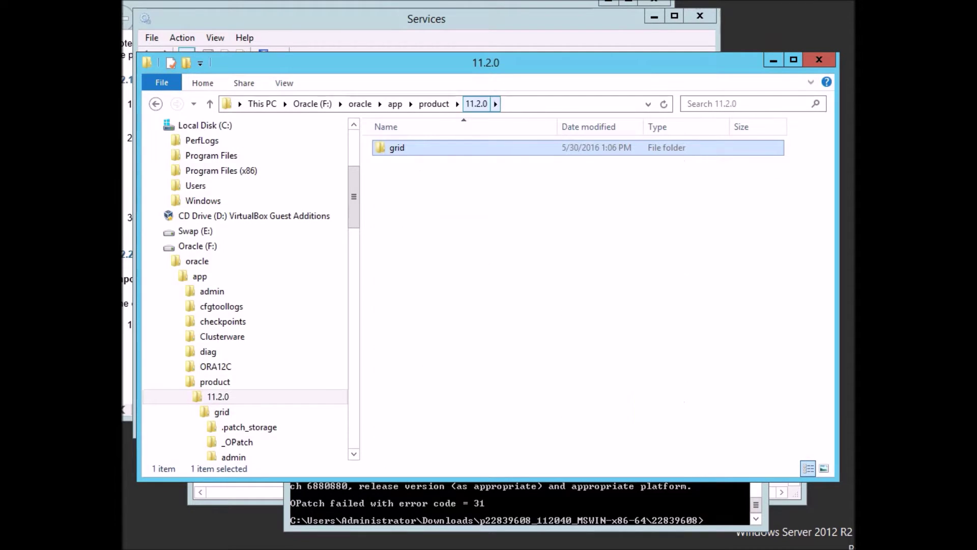
key("Return")
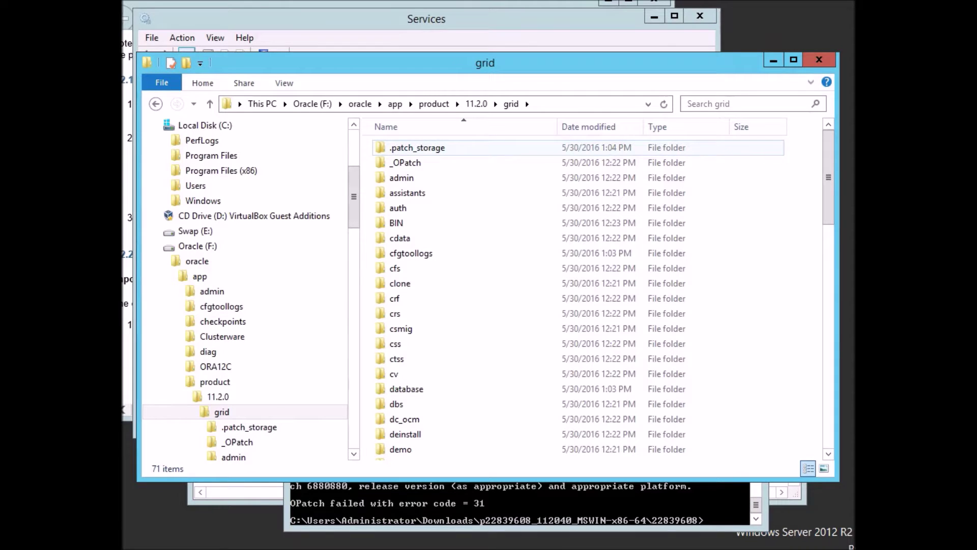
key("ctrl+v")
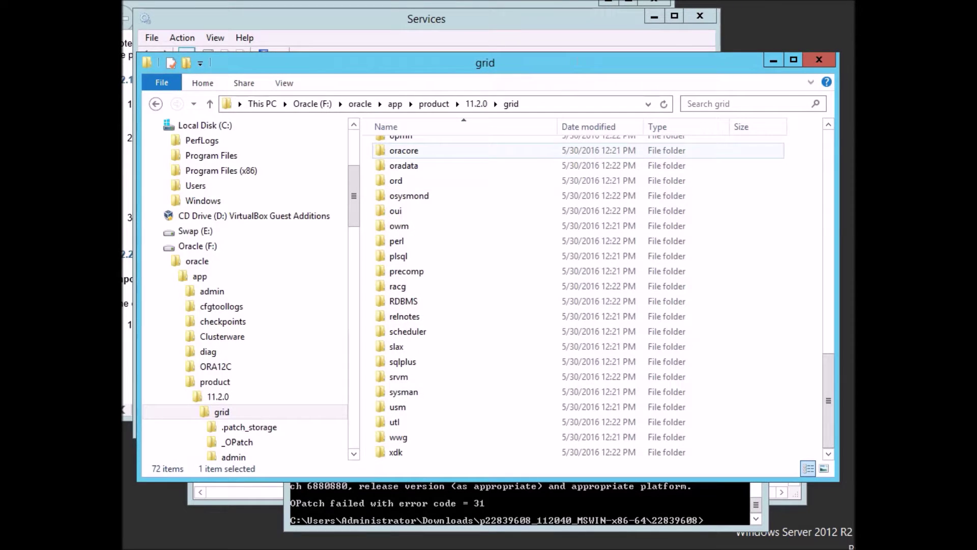
key("Up")
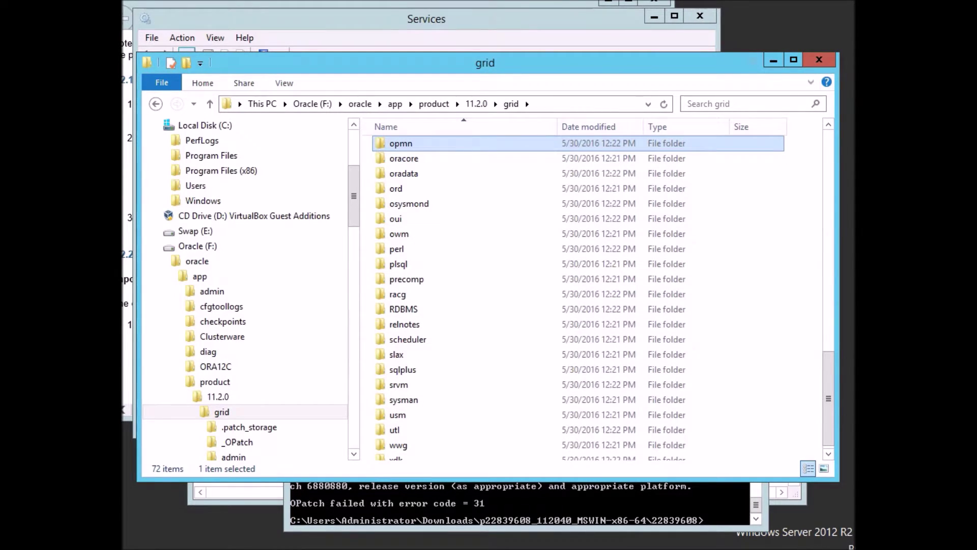
key("Down")
key("Down")
key("Down")
key("Down")
key("Down")
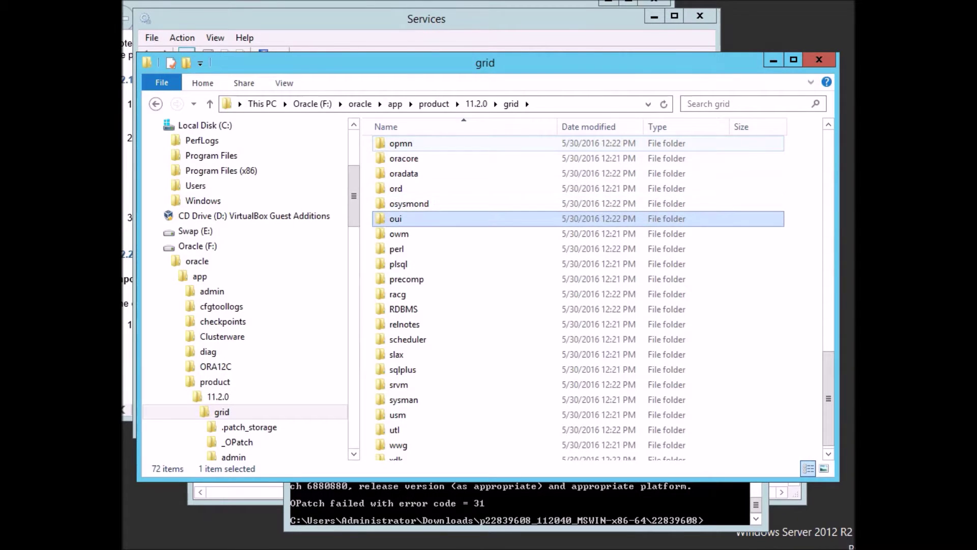
key("Down")
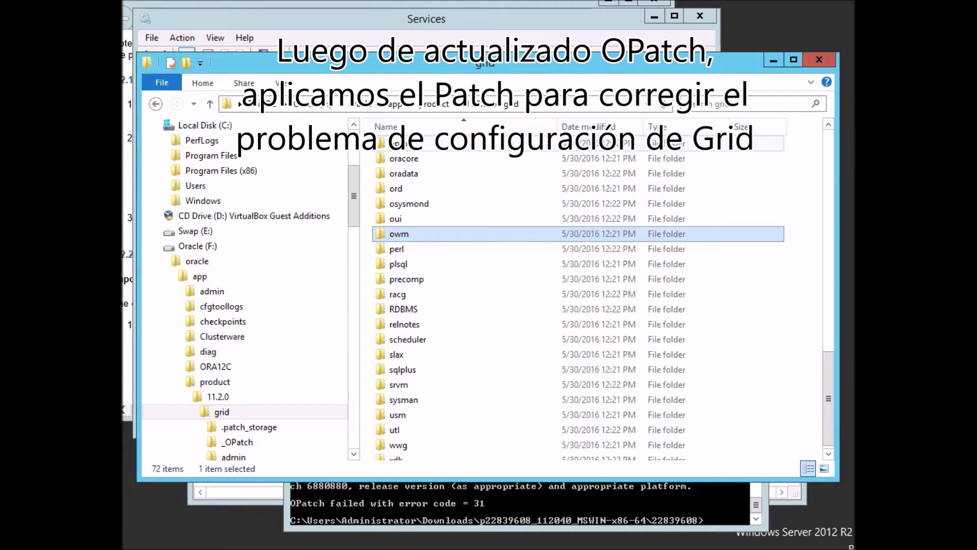
key("o")
key("o")
key("o")
key("o")
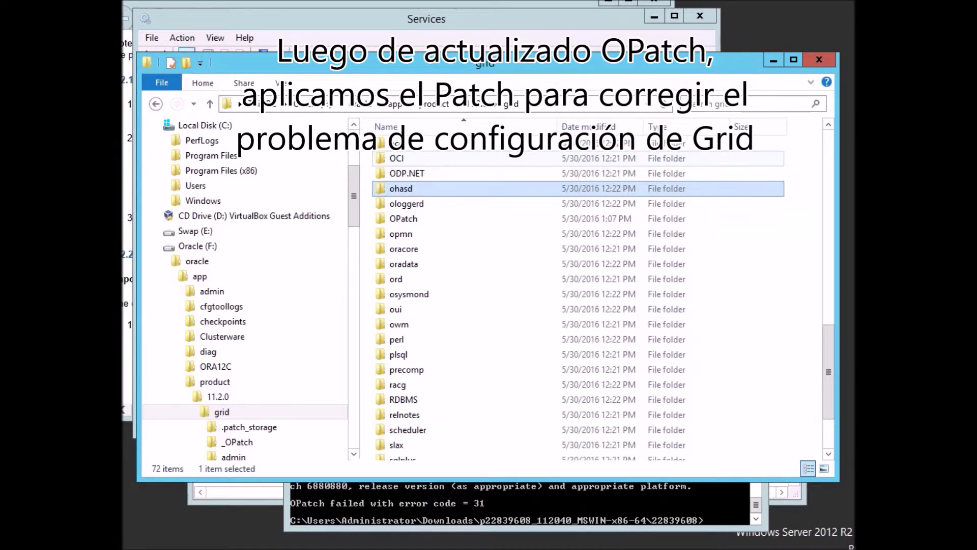
key("o")
key("o")
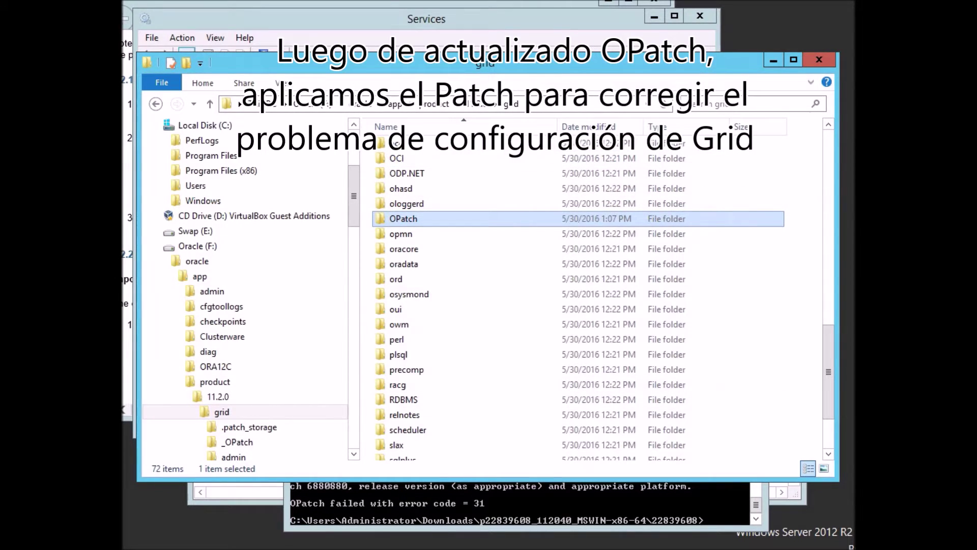
key("alt+Tab")
key("Up")
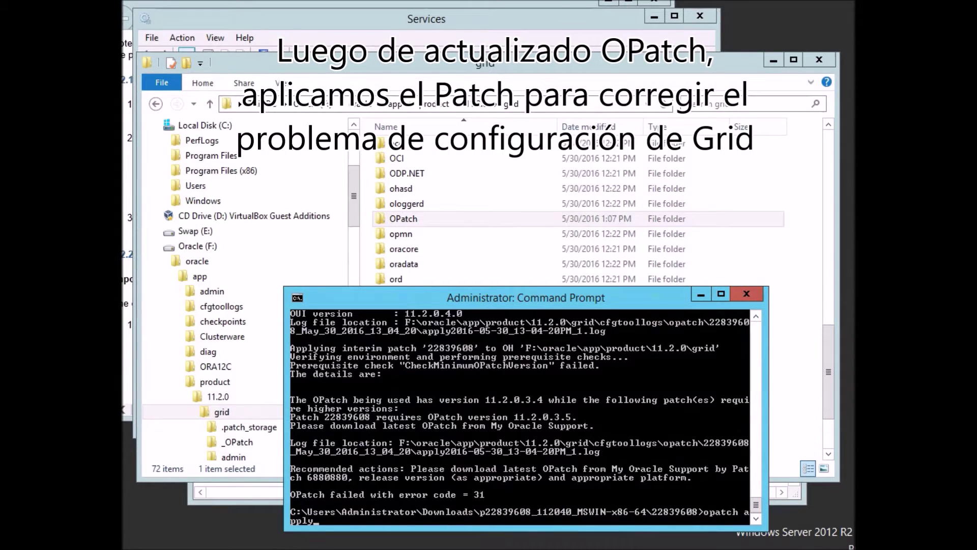
Rerun opatch apply with OPatch 11.2.0.3.13 and review the CheckActiveFilesAndExecutables error 73 output.
key("Return")
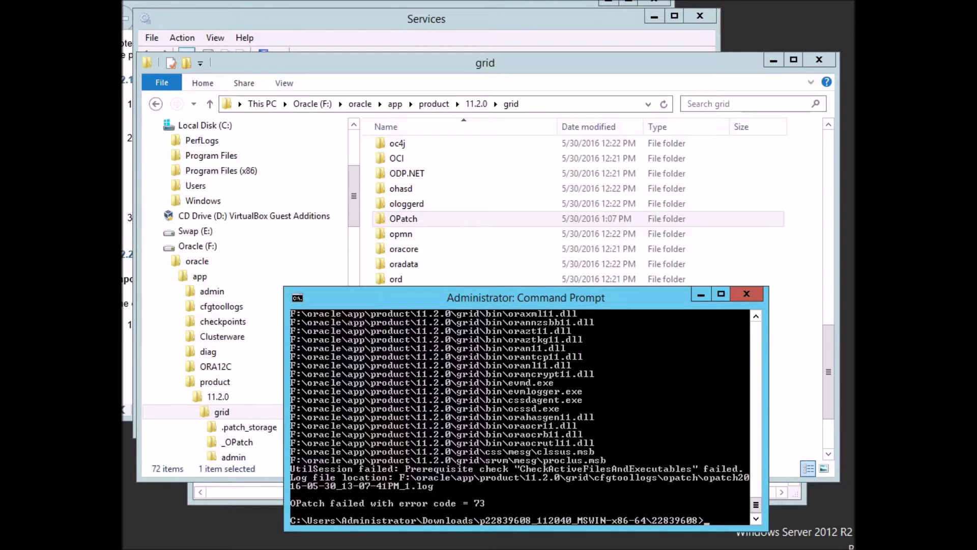
scroll(520, 417, "up", 8)
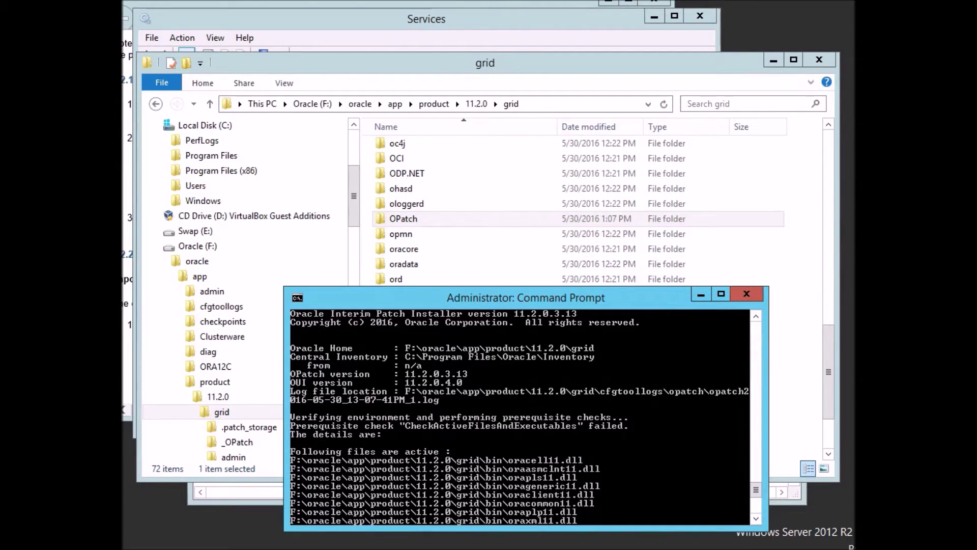
left_click(427, 20)
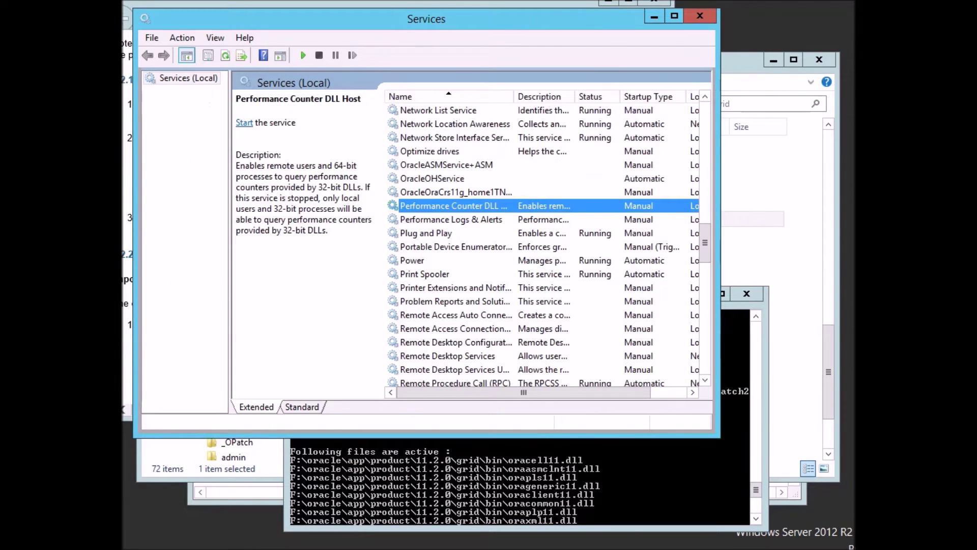
Launch Task Manager with taskmgr and expand it to the full process details.
left_click(426, 233)
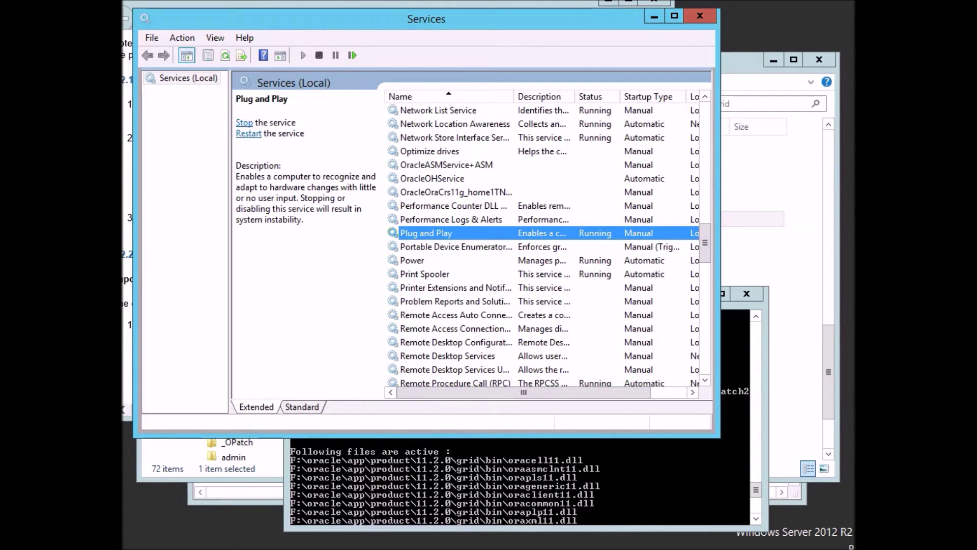
key("alt+Tab")
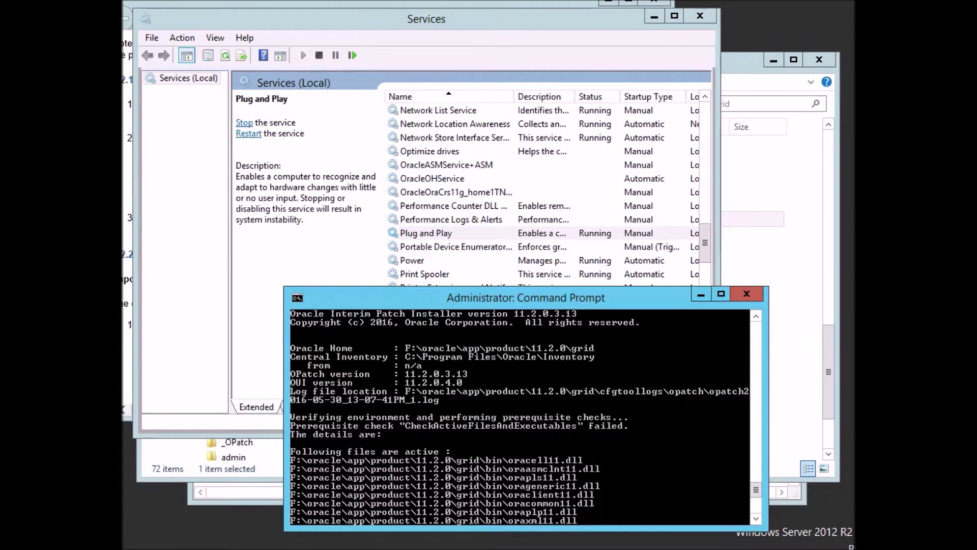
type("taskmgr")
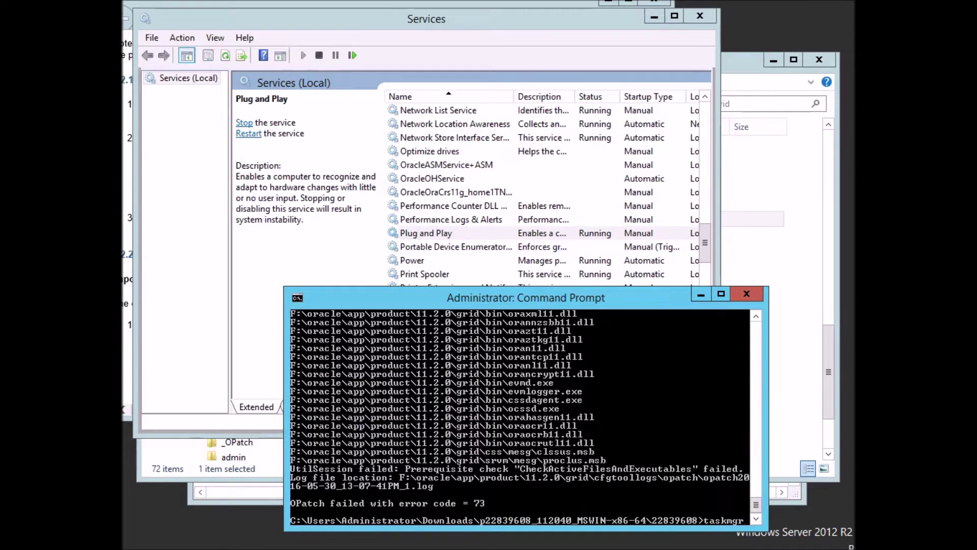
key("Return")
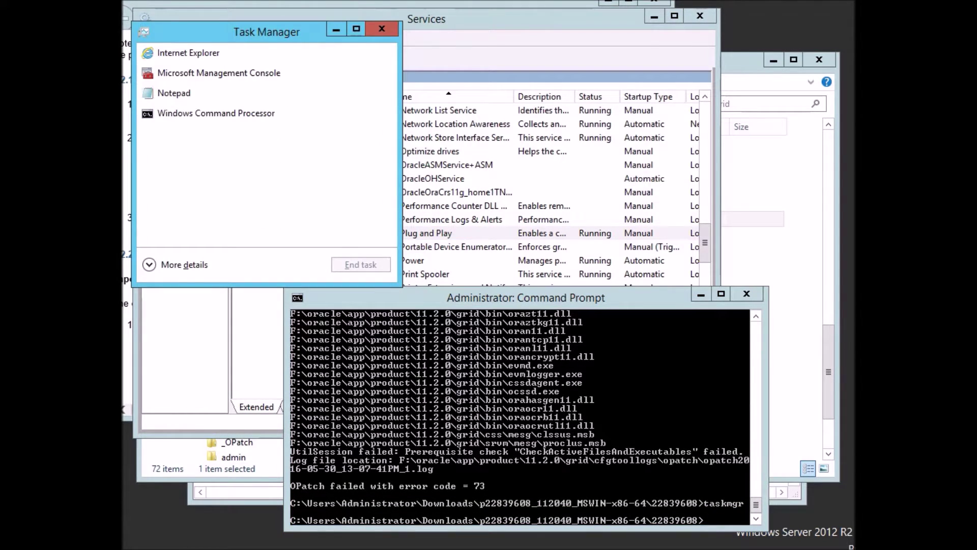
left_click(149, 264)
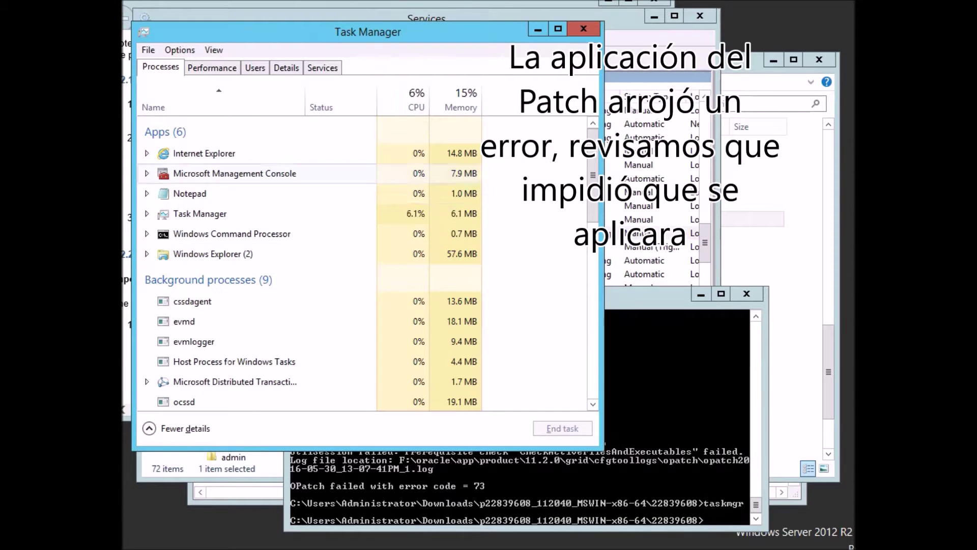
Pick out cssdagent and ocssd, check evmlogger's file location, then end evmlogger.
left_click(192, 301)
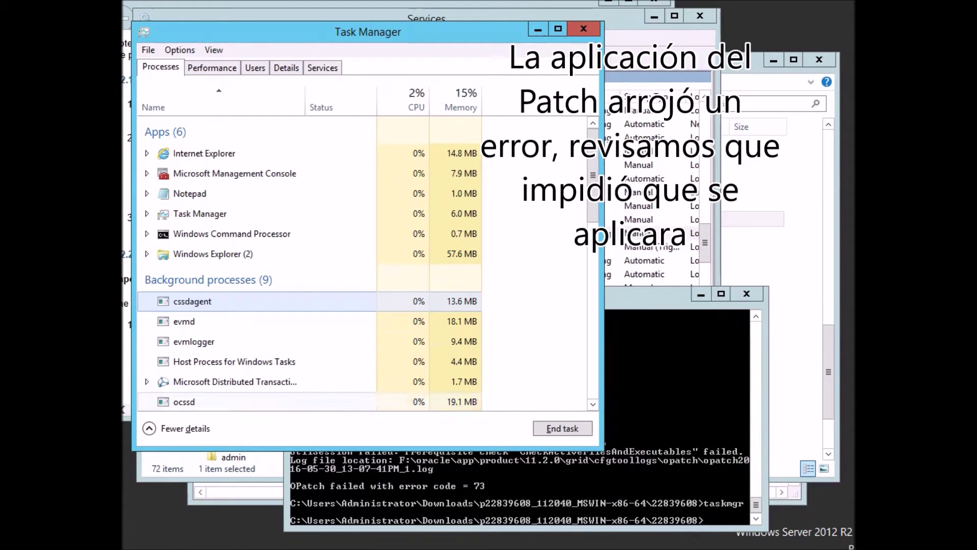
left_click(185, 401)
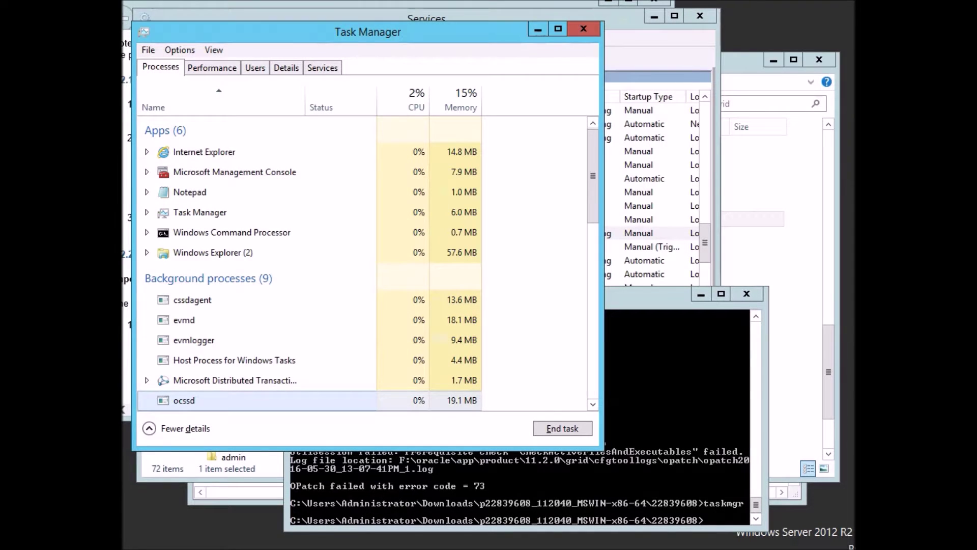
left_click_drag(593, 175, 592, 198)
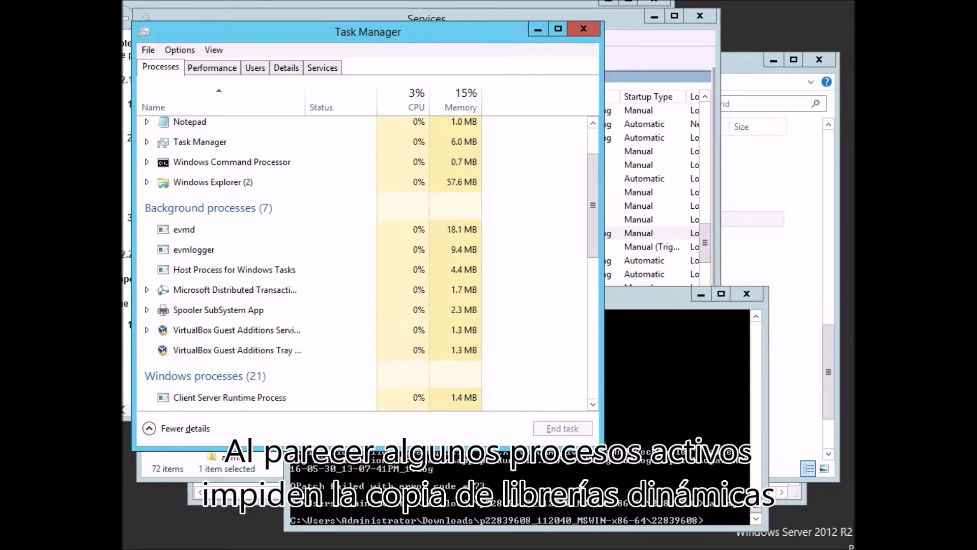
left_click(203, 250)
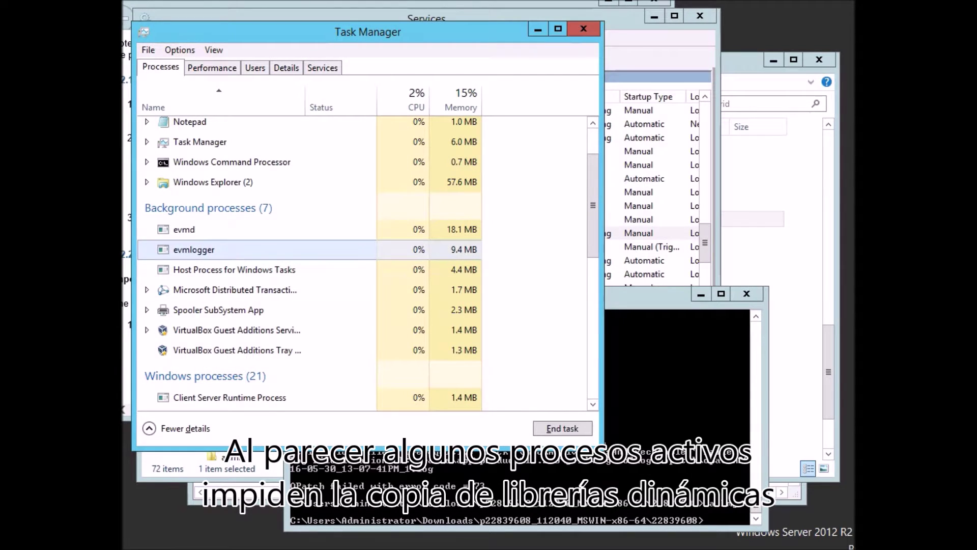
right_click(193, 251)
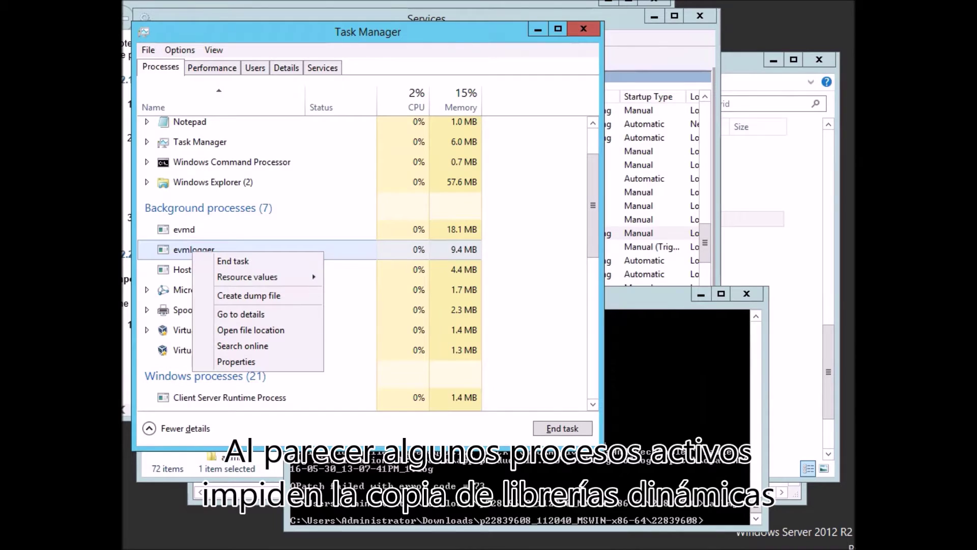
left_click(236, 361)
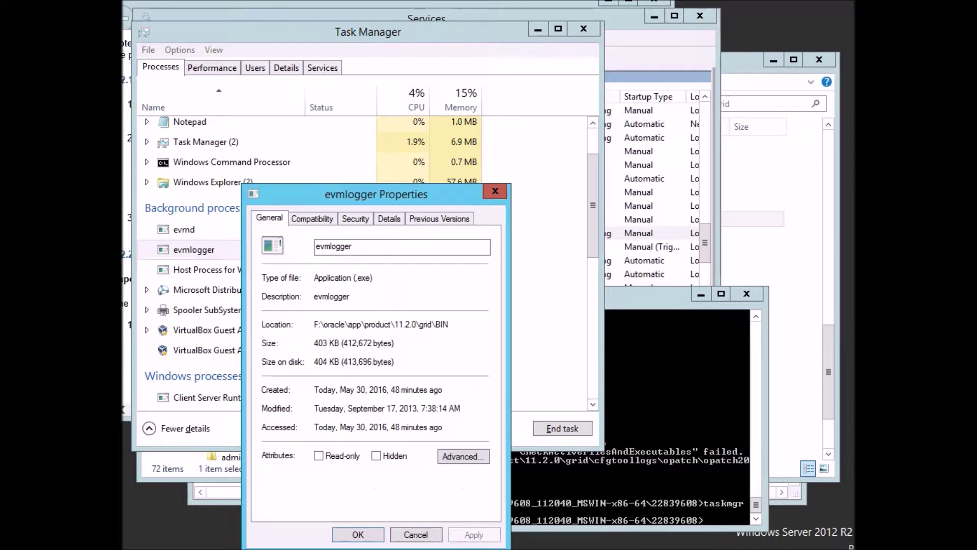
left_click(495, 191)
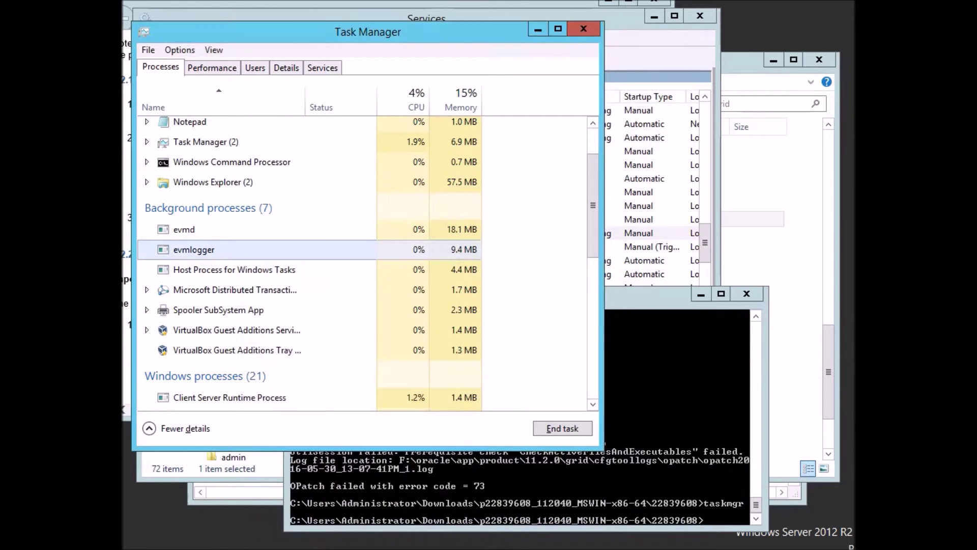
left_click(563, 429)
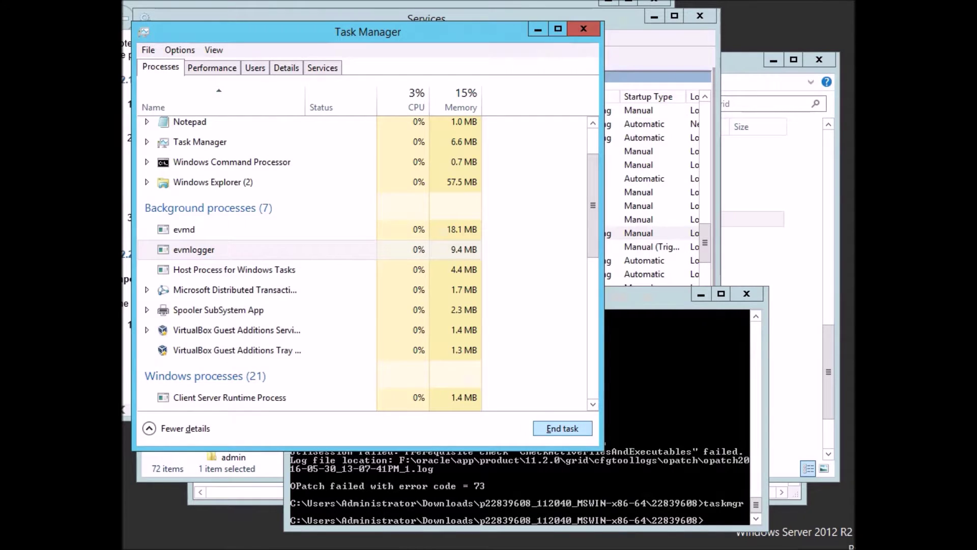
End the evmd process, leaving five background processes.
left_click(184, 229)
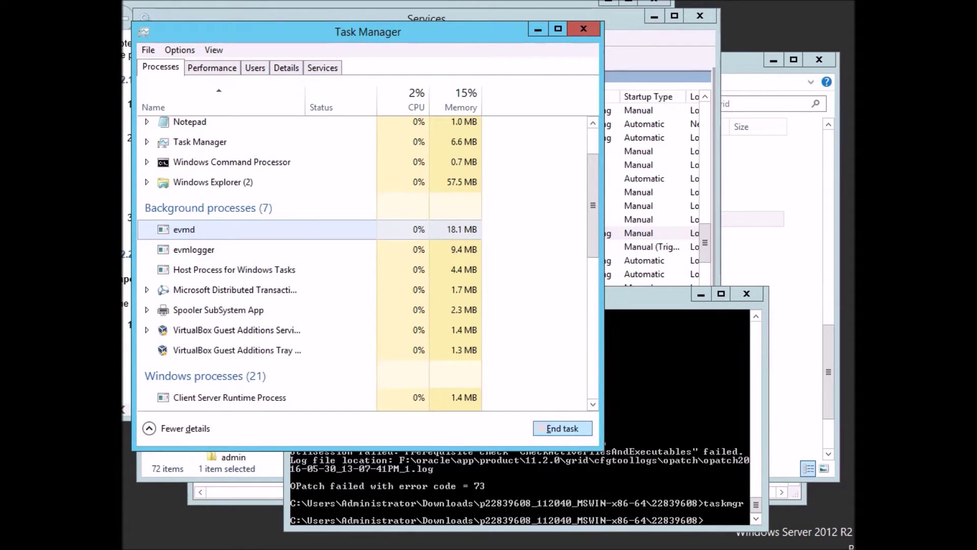
left_click(562, 428)
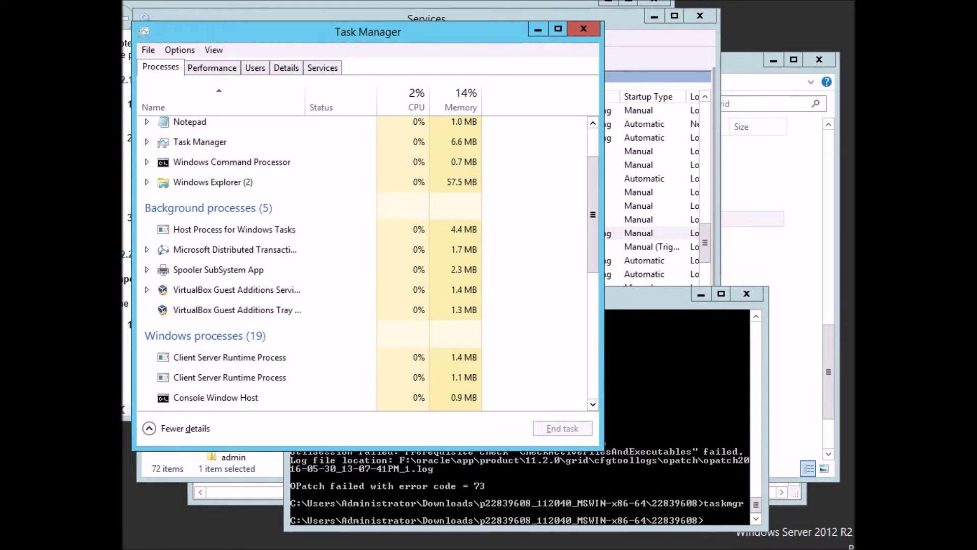
left_click(593, 123)
left_click(593, 122)
left_click(593, 123)
left_click(593, 122)
left_click(593, 123)
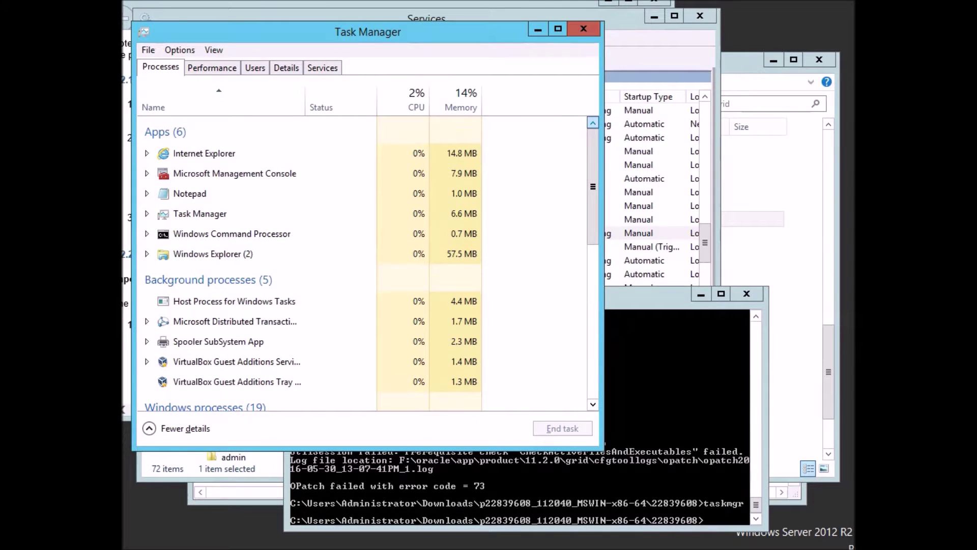
scroll(367, 262, "down", 4)
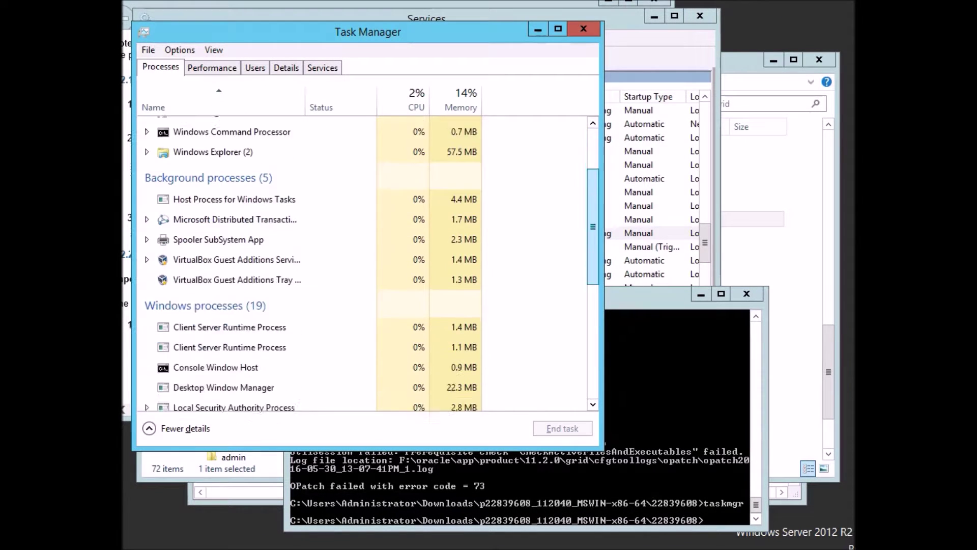
scroll(367, 262, "down", 3)
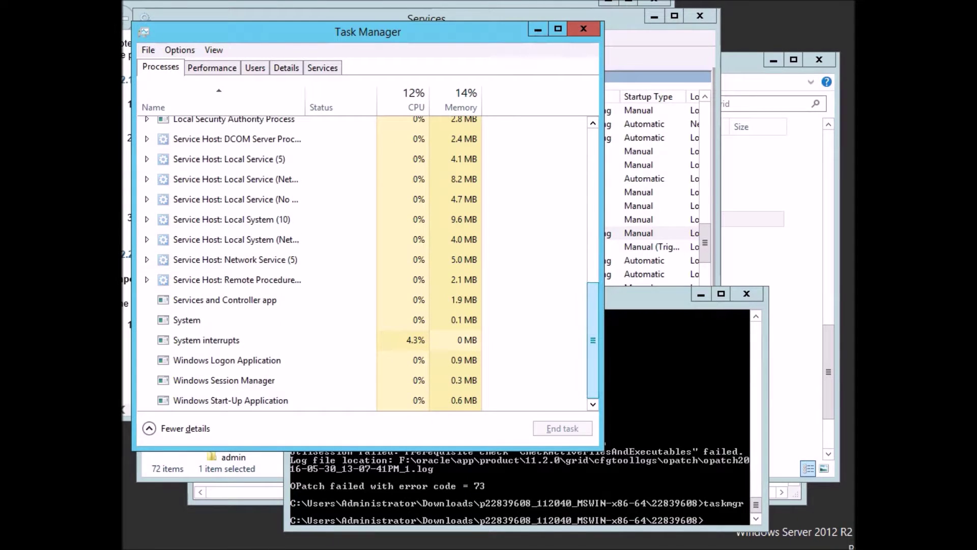
Rerun opatch apply, answering y, blank email, Y, then y so it starts backing up files.
key("alt+Tab")
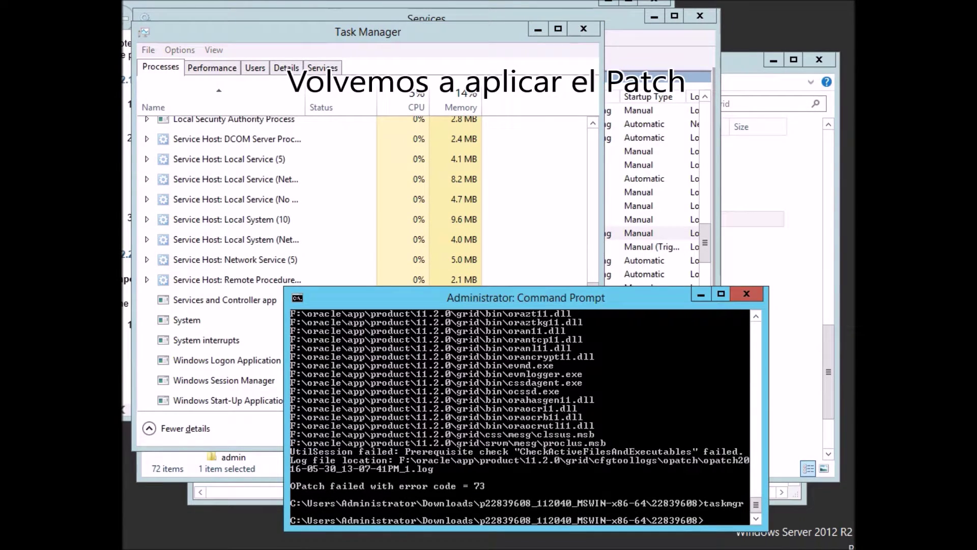
key("Up")
key("Up")
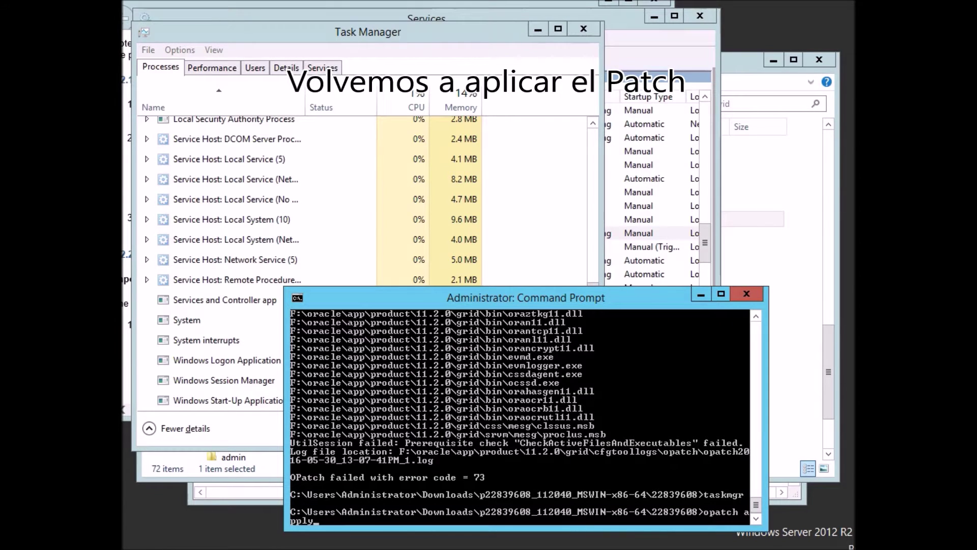
key("Return")
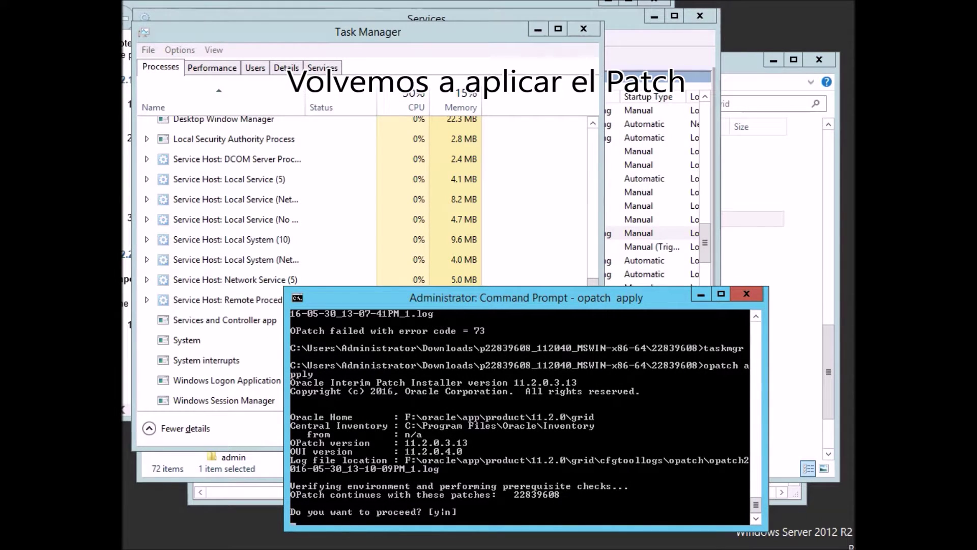
type("y")
key("Return")
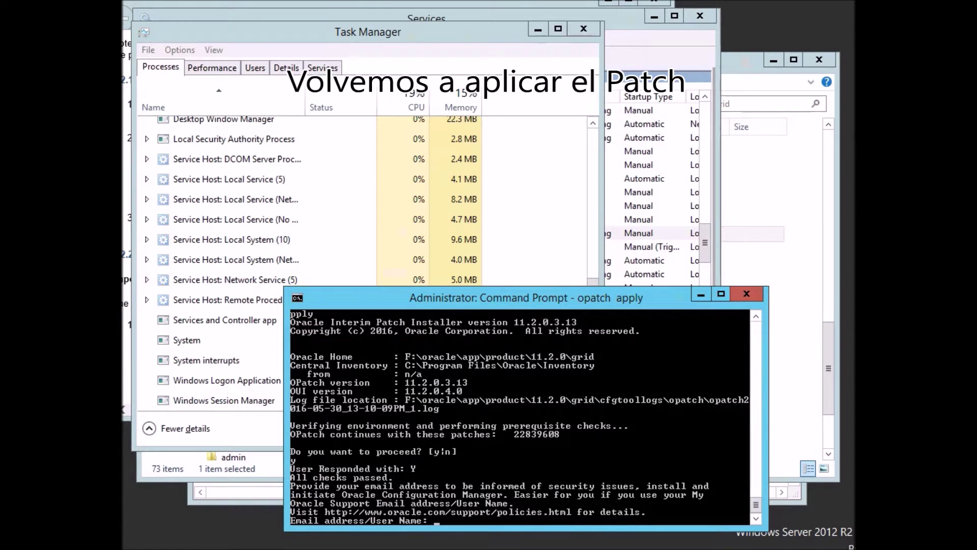
key("Return")
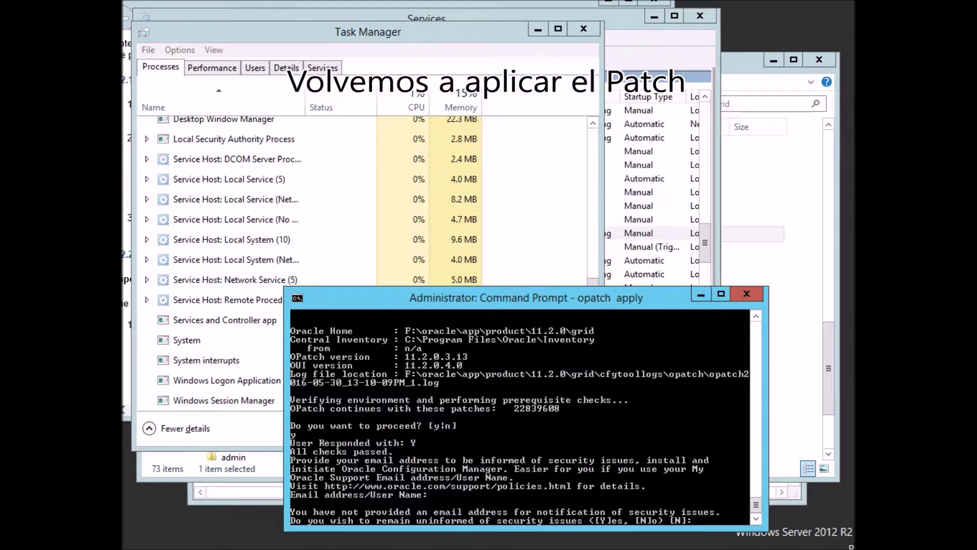
type("Y")
key("Return")
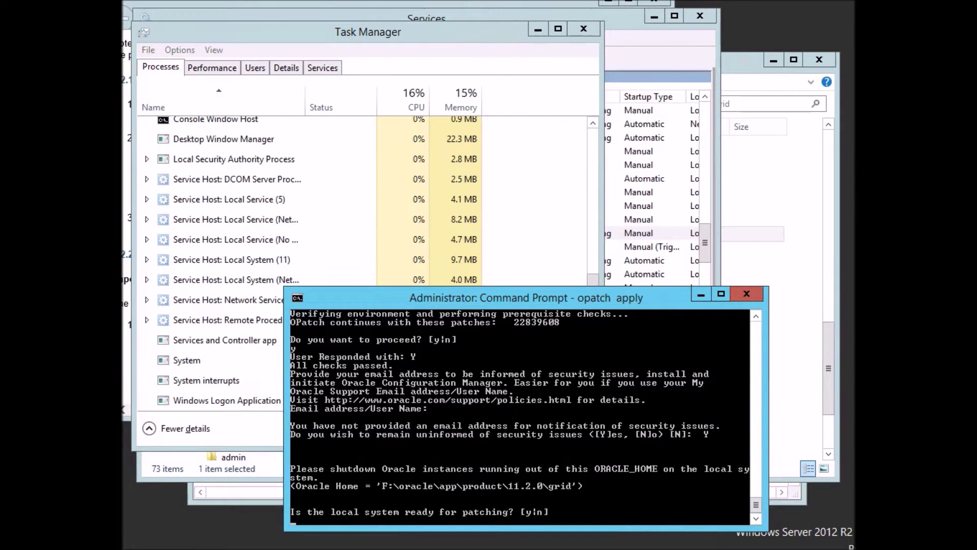
type("y")
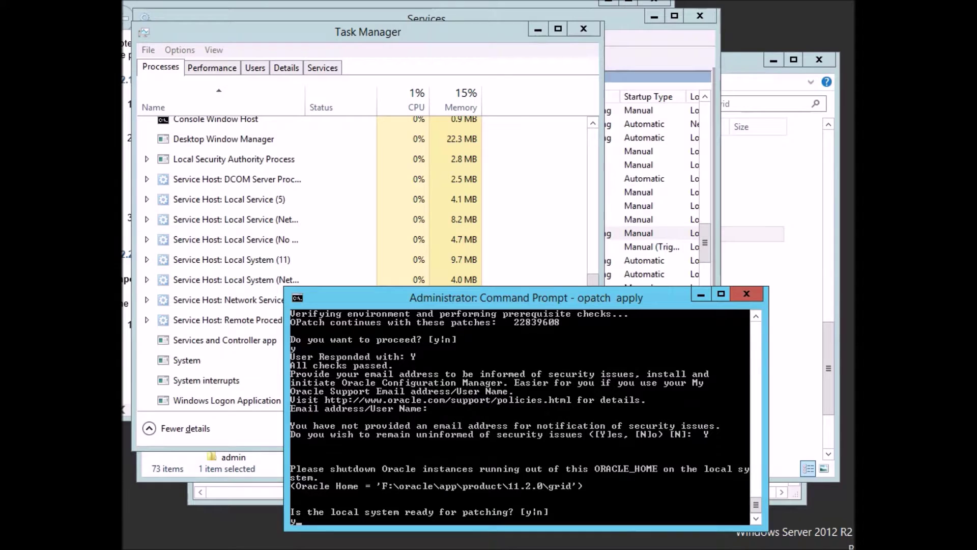
key("Return")
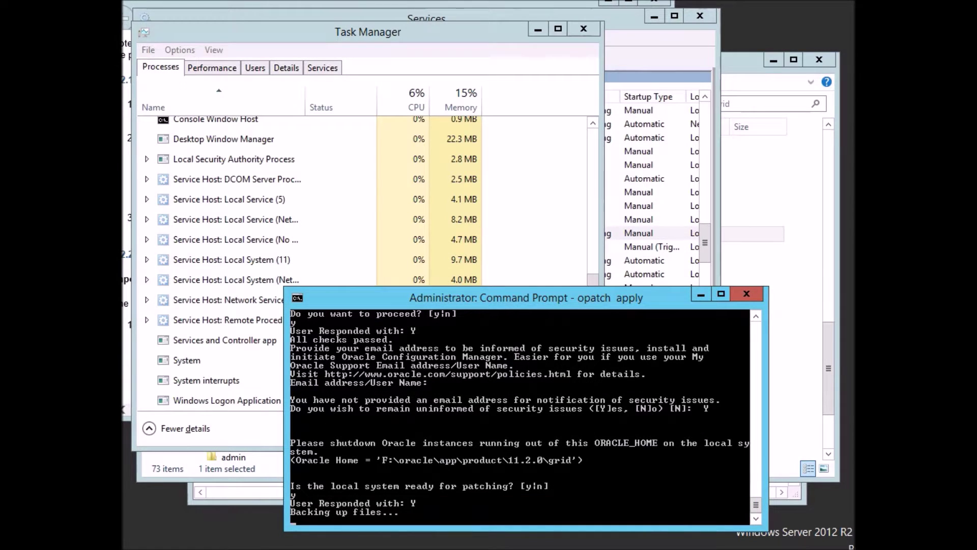
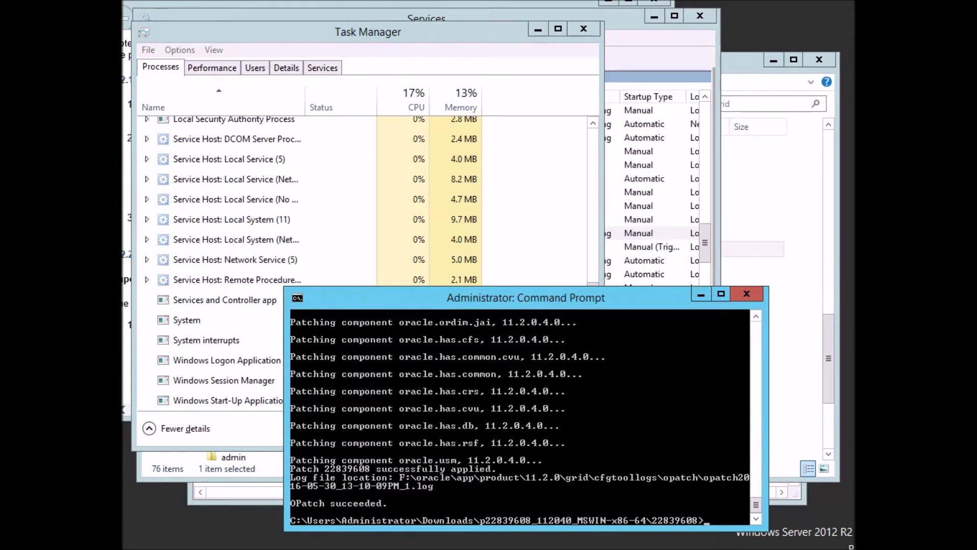
Show the current PATH and confirm ORACLE_HOME is F:\oracle\app\product\11.2.0\grid.
key("Return")
key("Return")
key("Return")
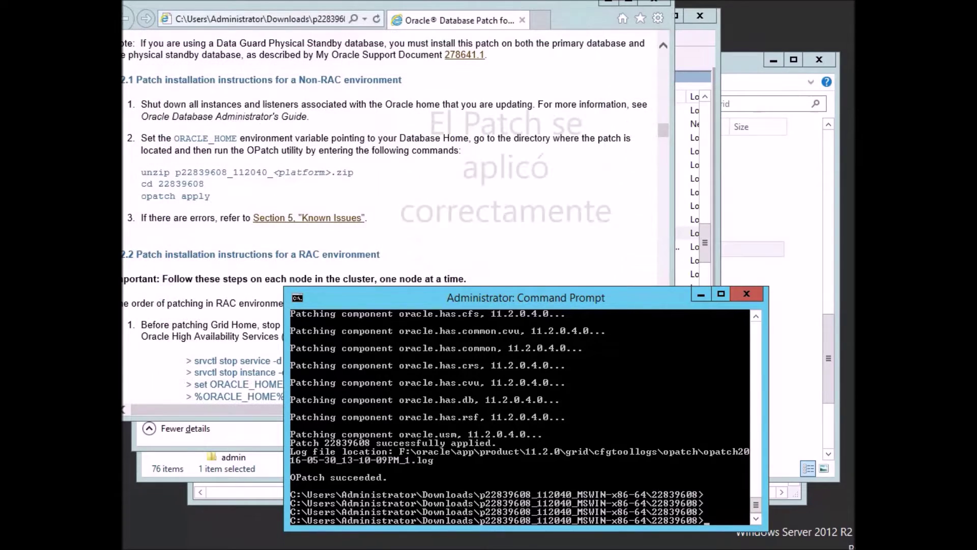
type("path")
key("Return")
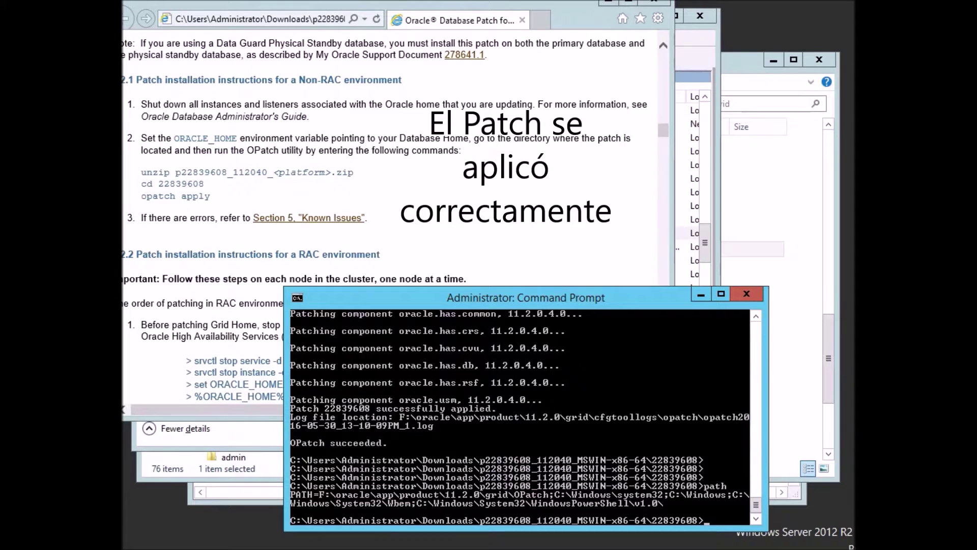
type("echo %ORACLE")
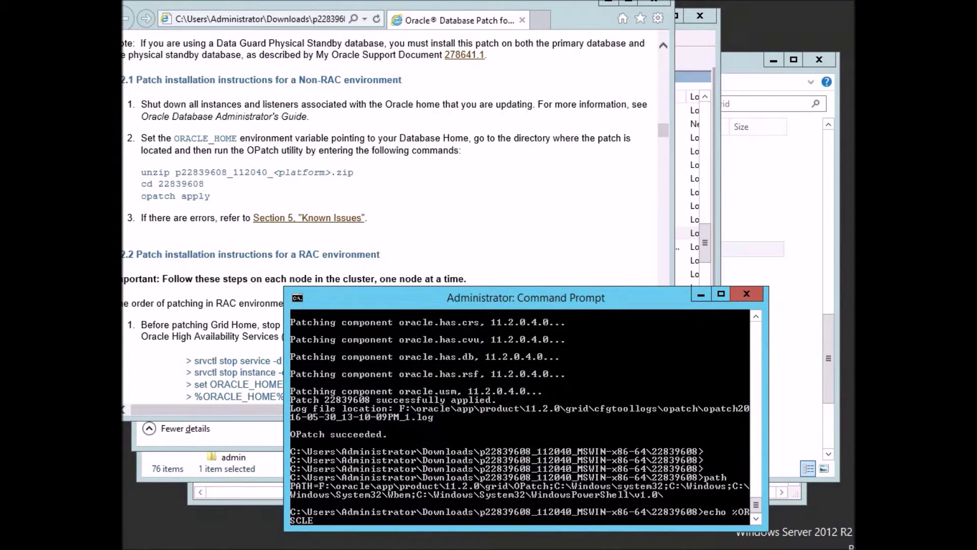
key("BackSpace")
key("BackSpace")
key("BackSpace")
key("BackSpace")
type("ACLE?")
key("BackSpace")
type("_HOME%")
key("Return")
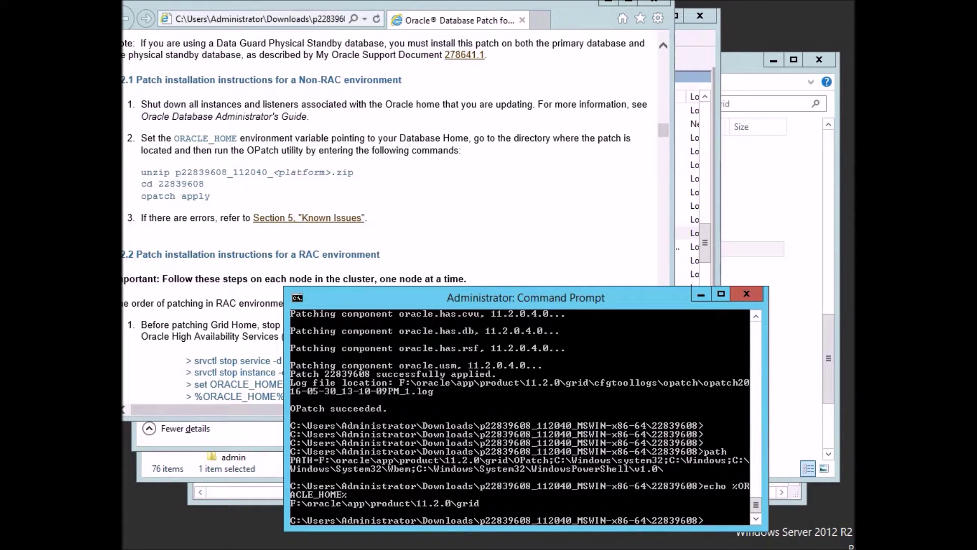
Prepend the Oracle bin folder to PATH with set PATH=%ORACLE_HOME%\bin;%PATH%.
type("set PATH")
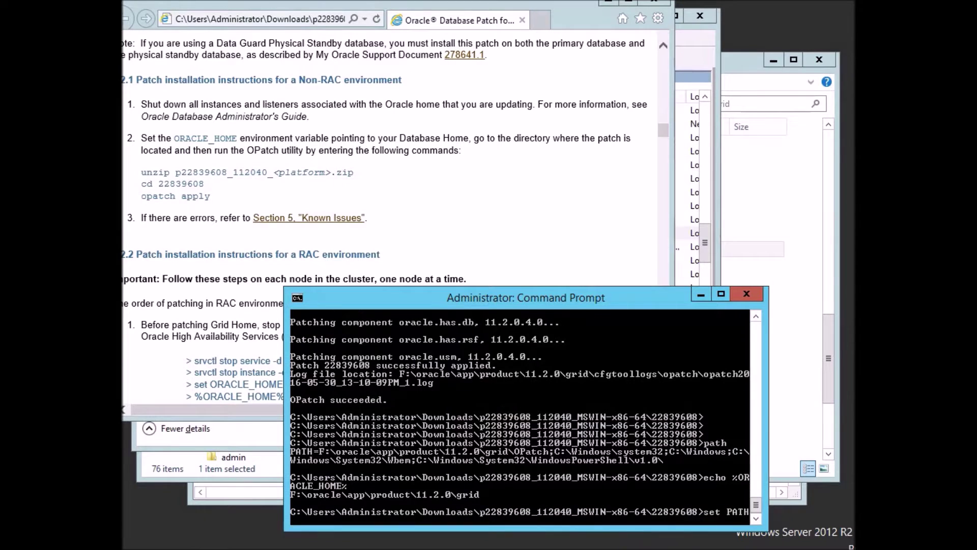
type("=")
type("%ORACLE_HOME")
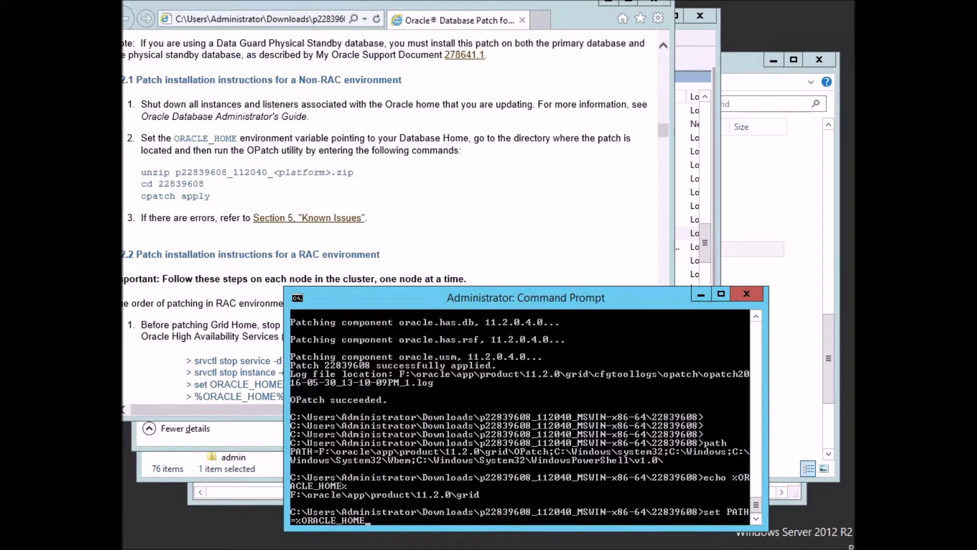
type("%")
type("\bin")
type(";%PAT")
type("H%")
key("Return")
key("Return")
key("Return")
key("Return")
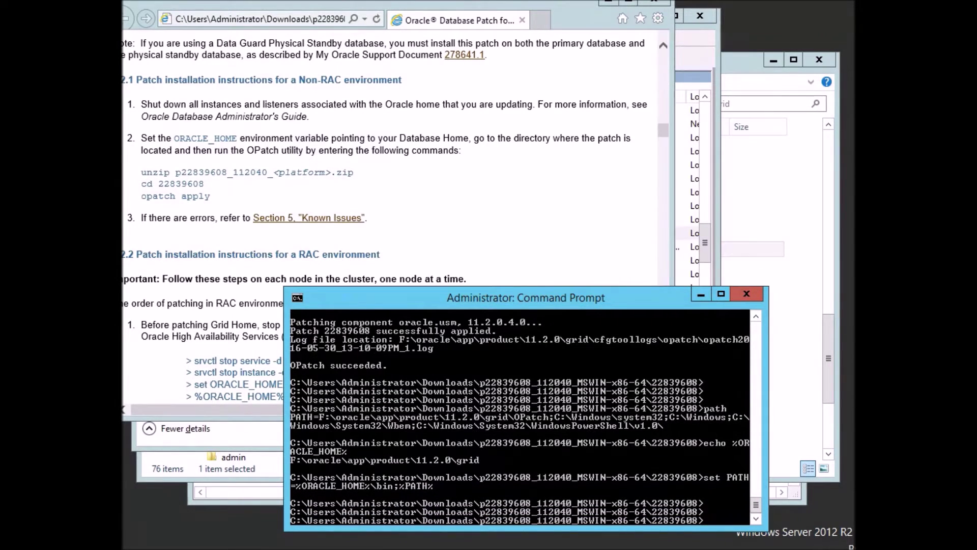
type("asmca")
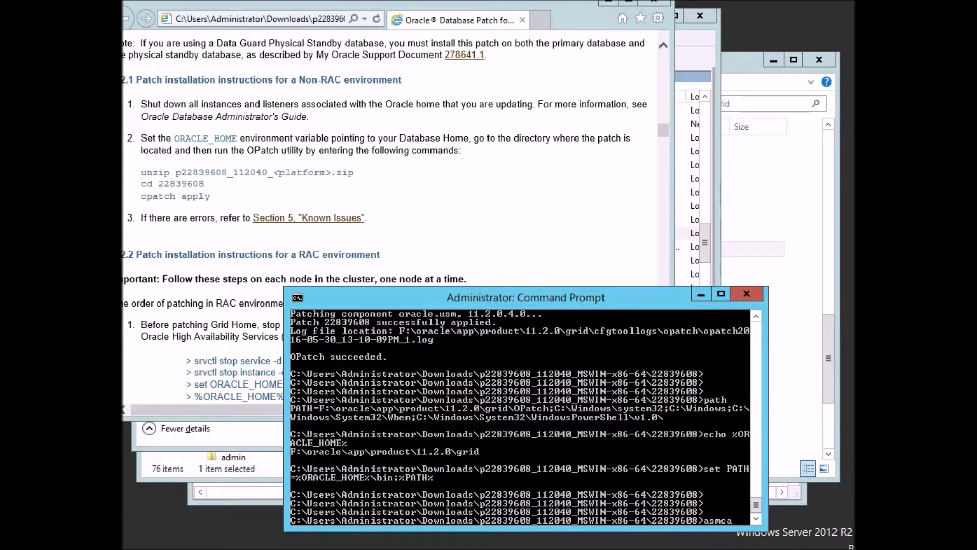
Run asmca, agree to start +ASM, dismiss the startup failure, and bring up Services.
key("Return")
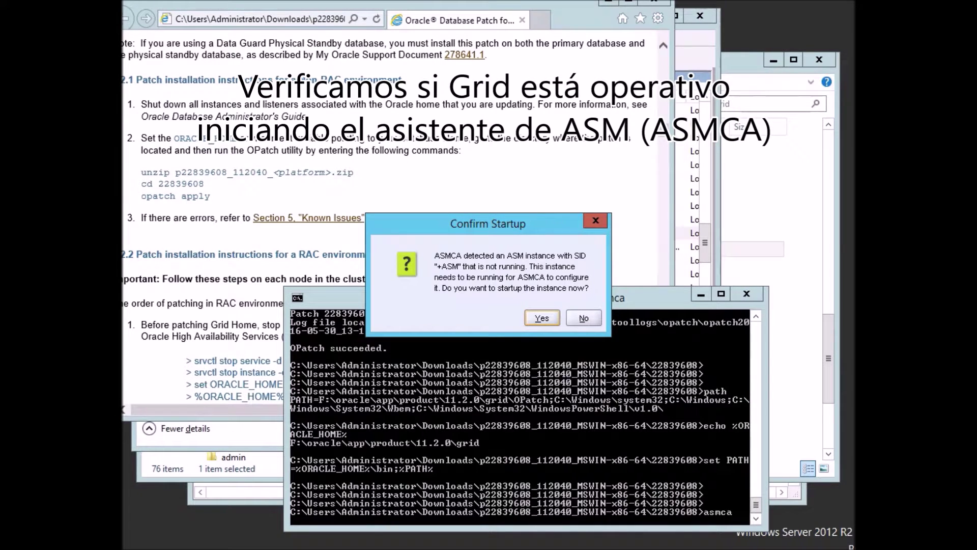
key("Return")
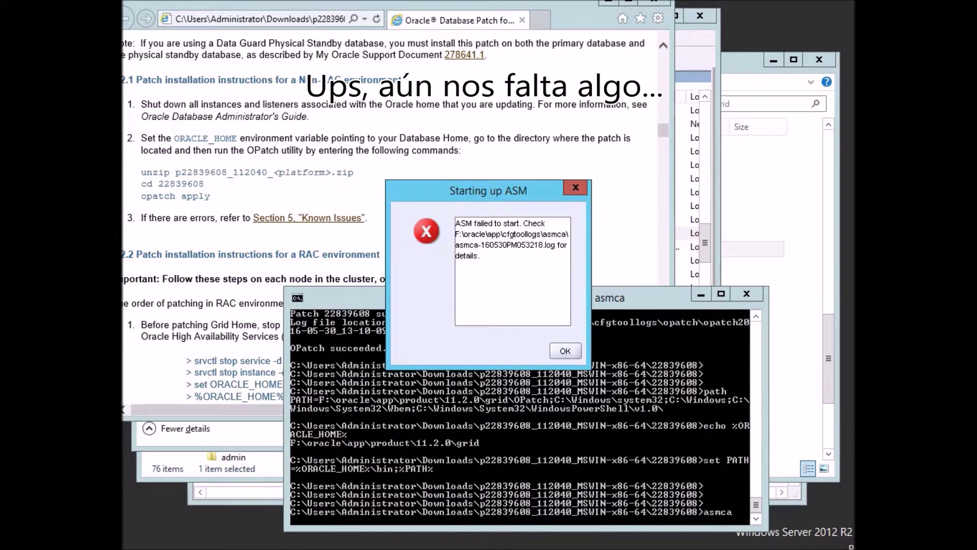
key("Return")
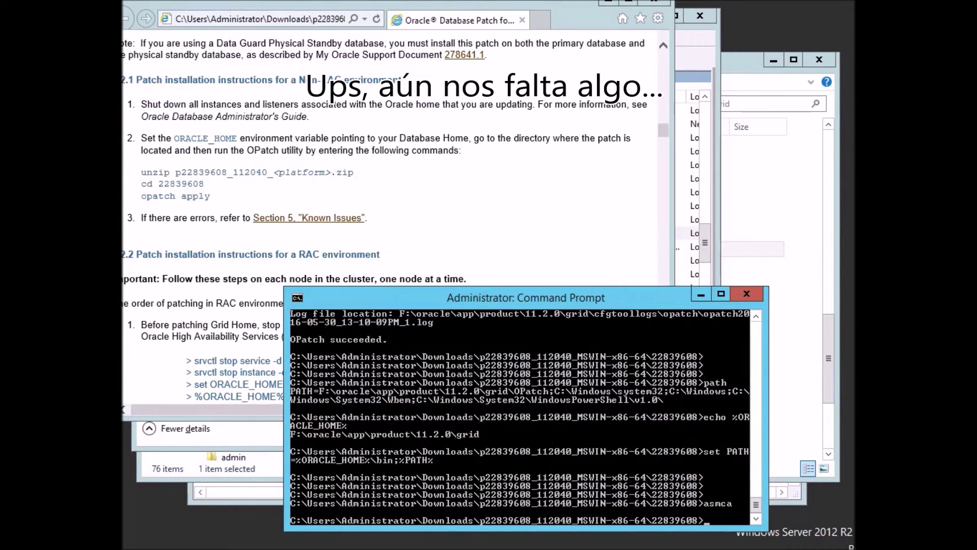
key("alt+Tab")
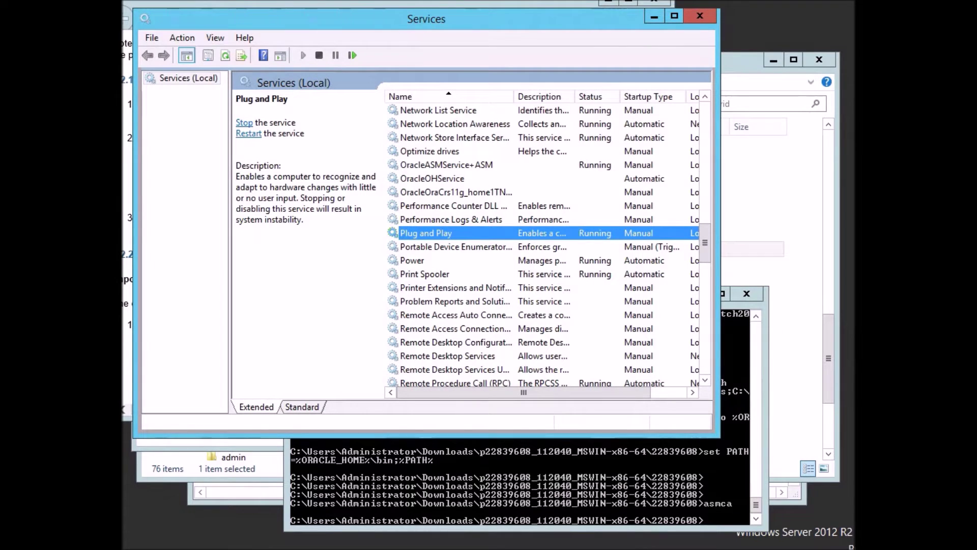
Start the OracleOHService and OracleOraCrs11g_home1TNSListener services, then recall asmca in Command Prompt.
left_click(432, 179)
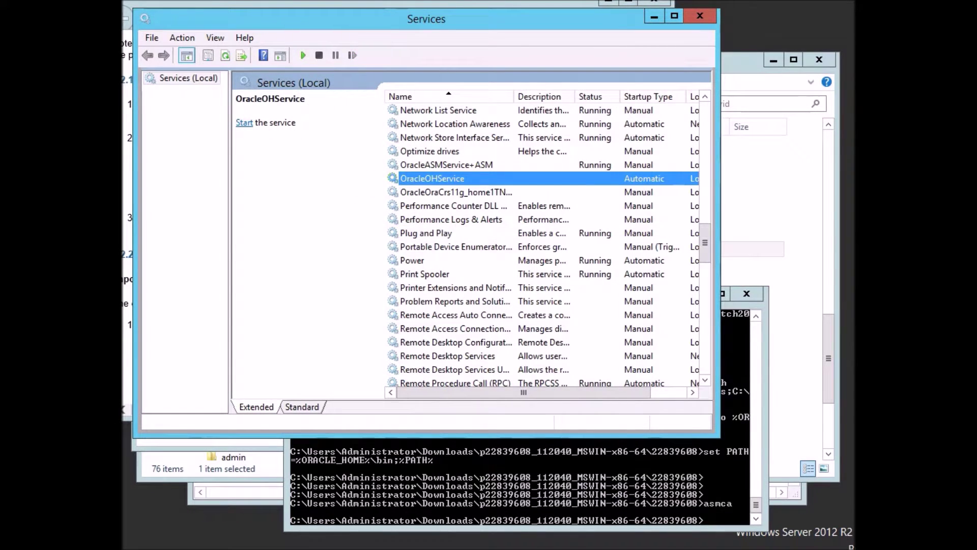
left_click(303, 55)
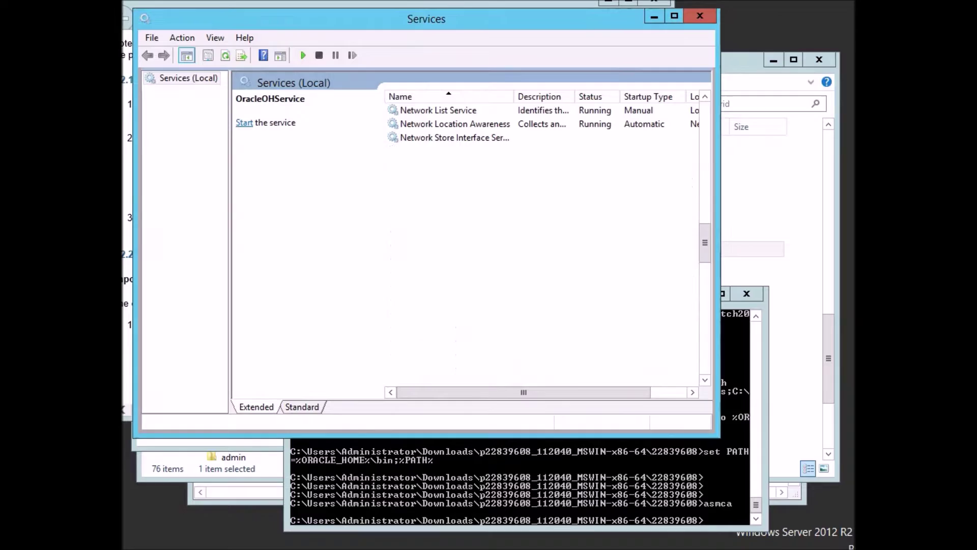
left_click(456, 192)
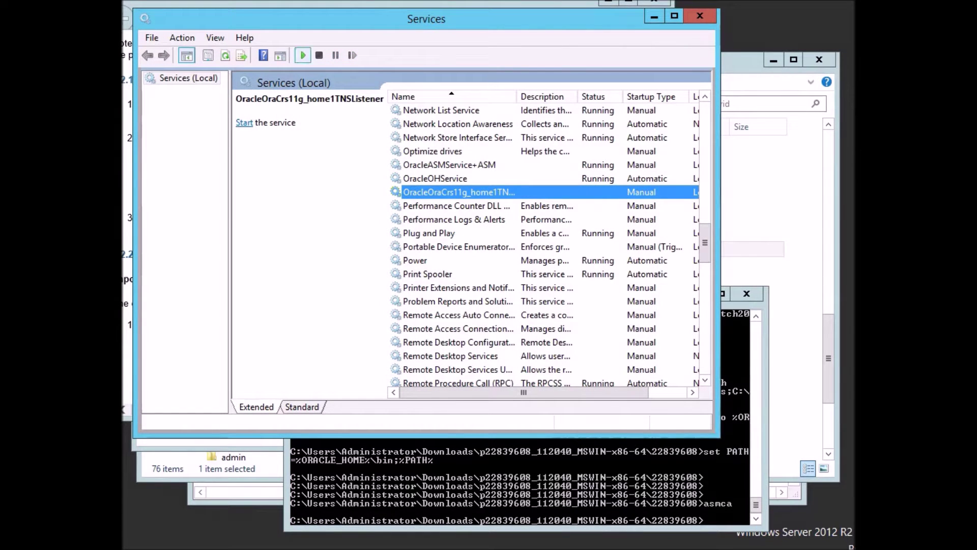
left_click(303, 55)
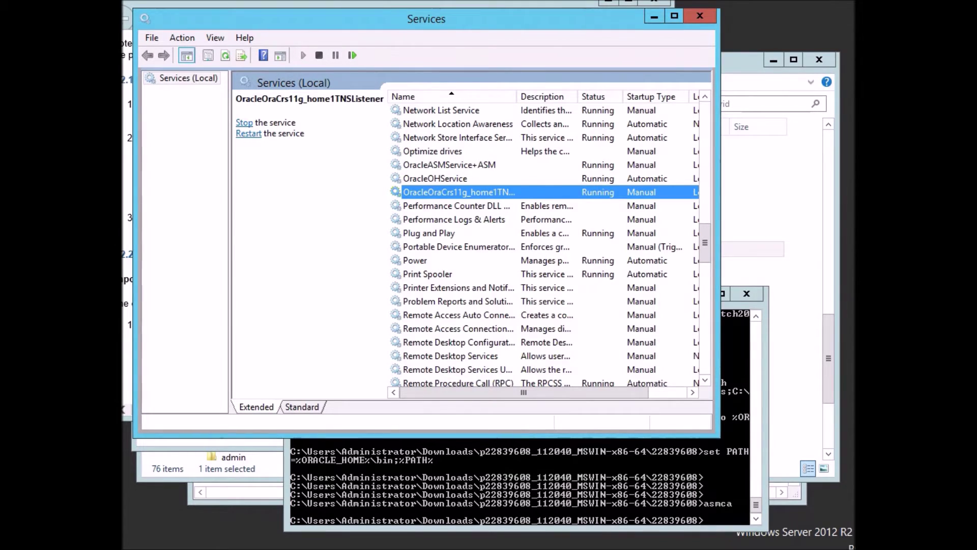
left_click(529, 486)
key("Up")
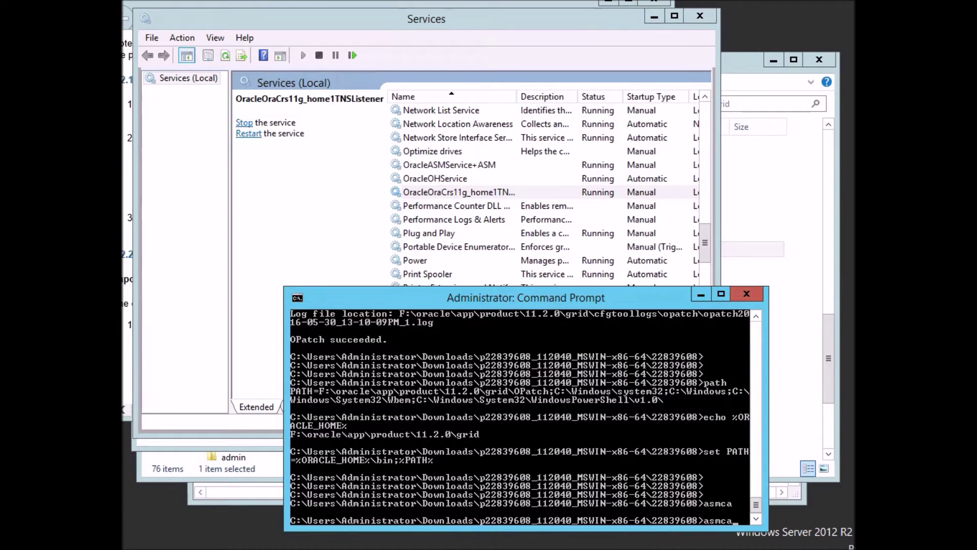
Relaunch asmca, start +ASM, check the mounted 9.99 GB LOG disk group, and quit.
key("Return")
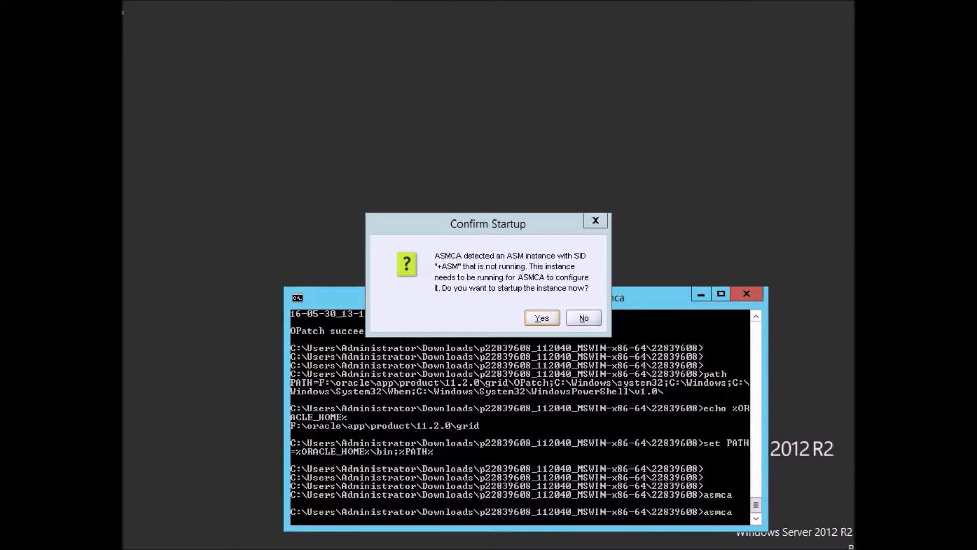
key("Return")
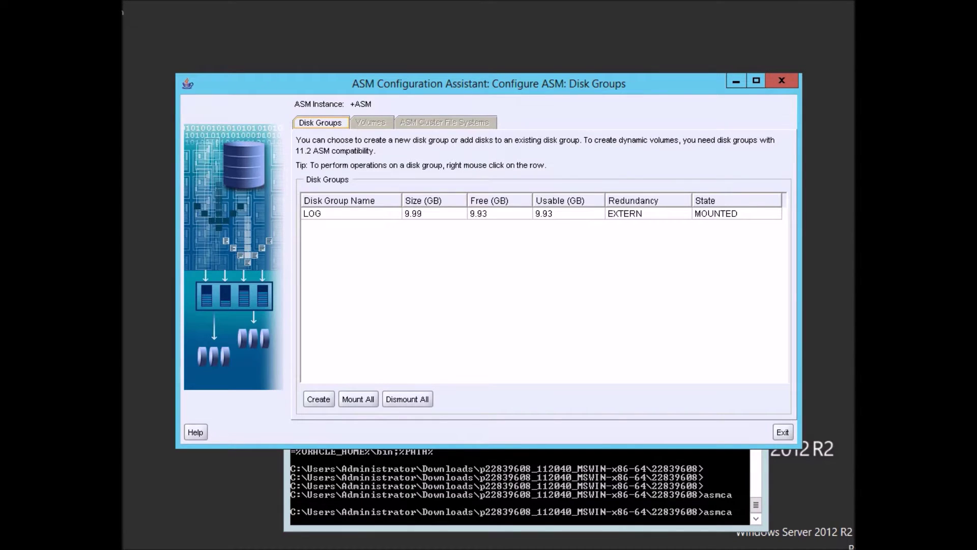
left_click(350, 214)
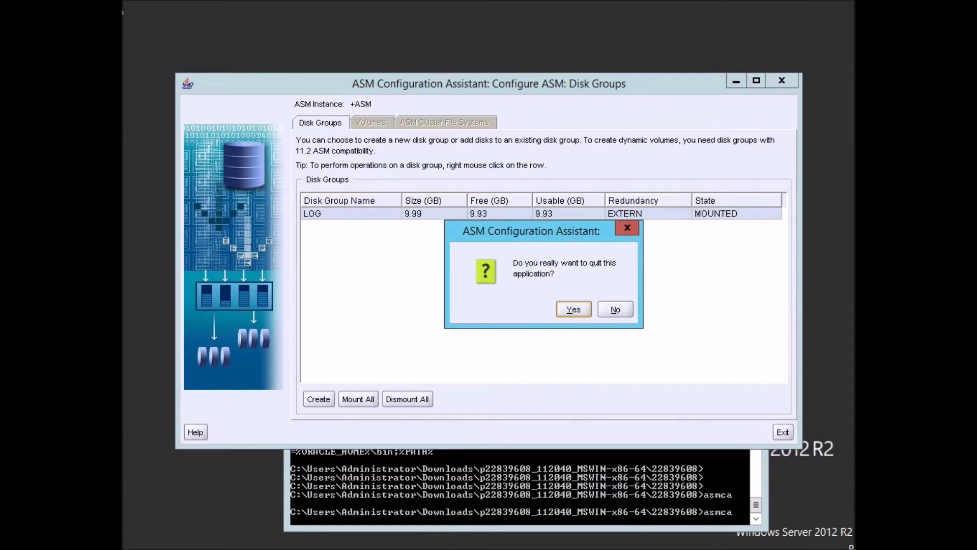
key("Return")
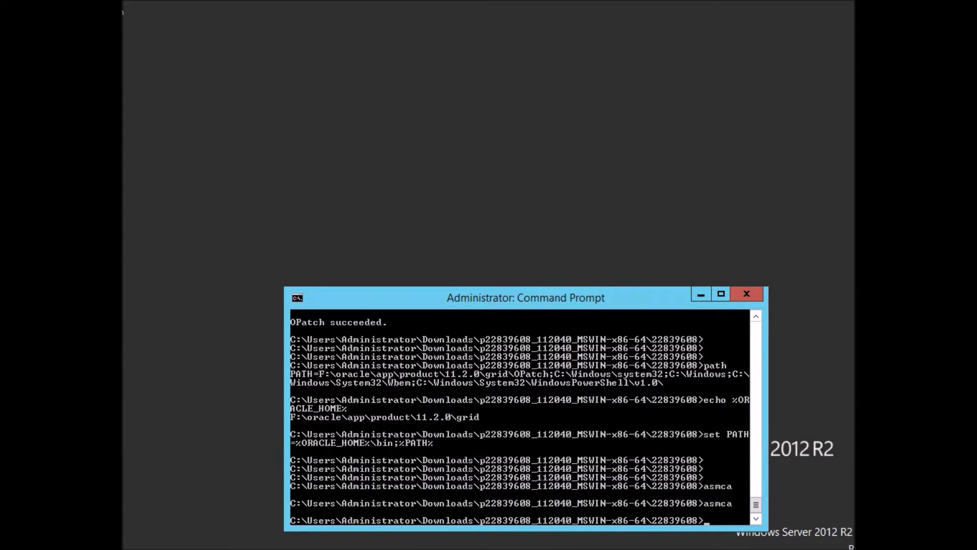
Move the console up and show the Downloads folder with the p13390677 patch zips.
left_click_drag(608, 298, 609, 247)
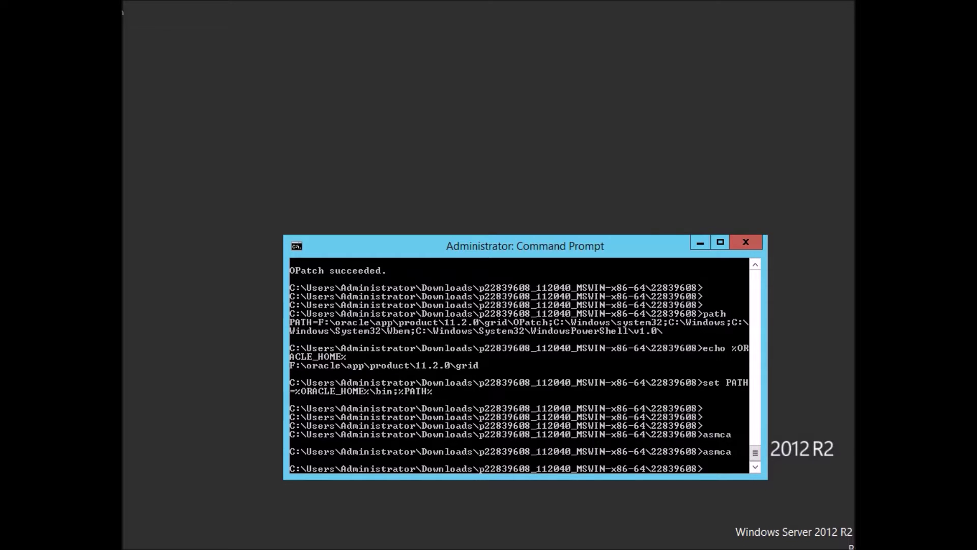
key("alt+Tab")
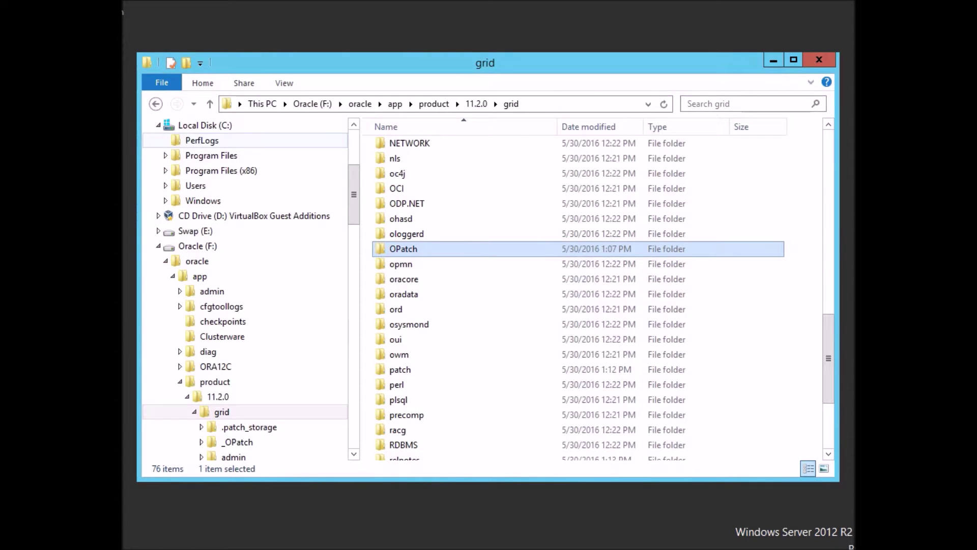
scroll(204, 141, "up", 4)
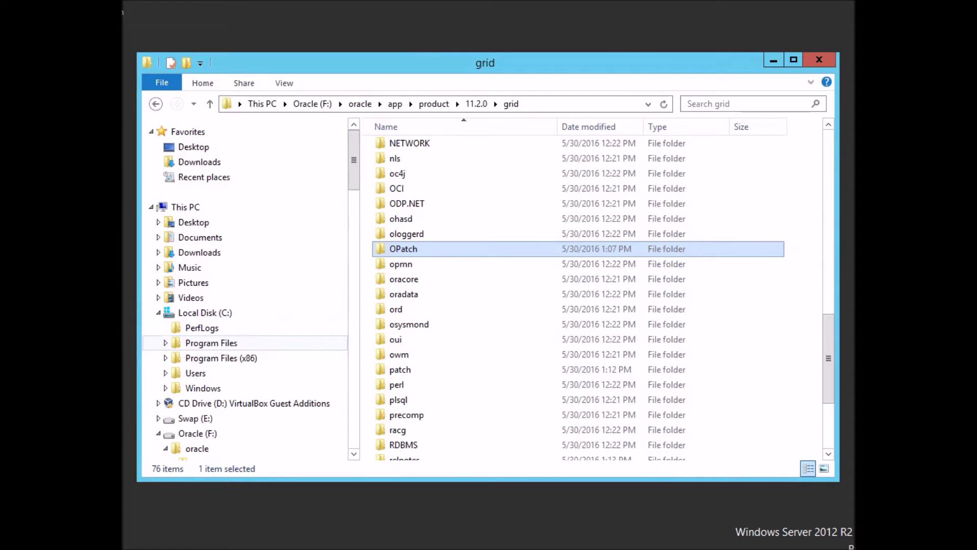
left_click(199, 252)
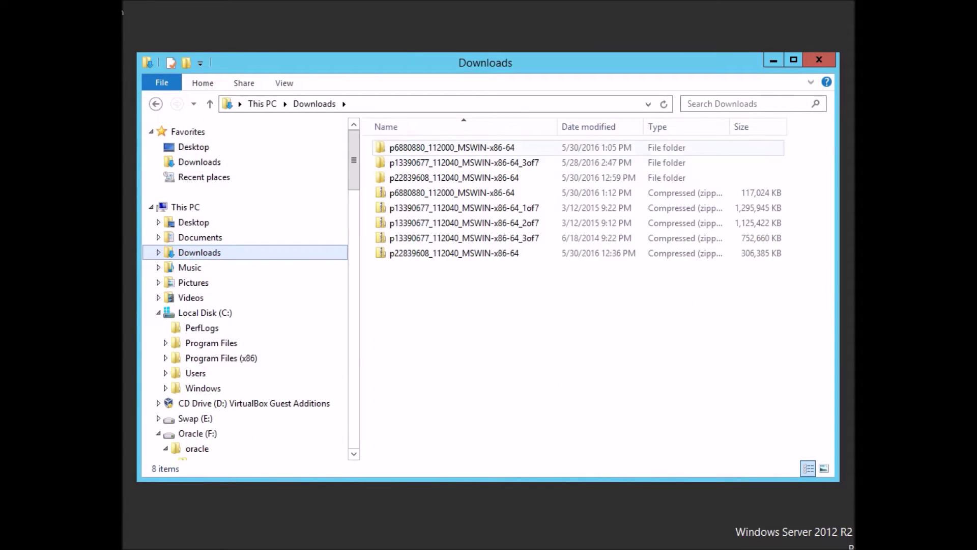
left_click(185, 207)
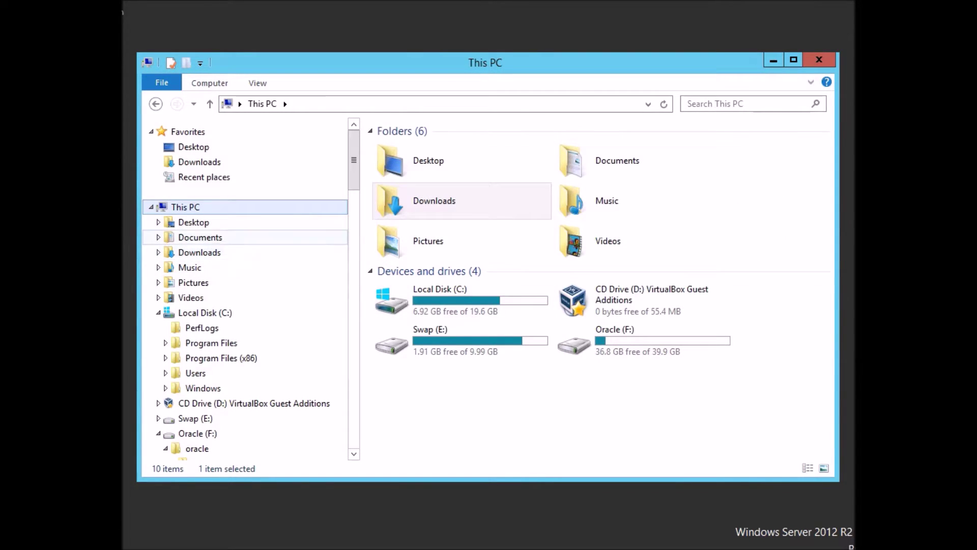
left_click(200, 252)
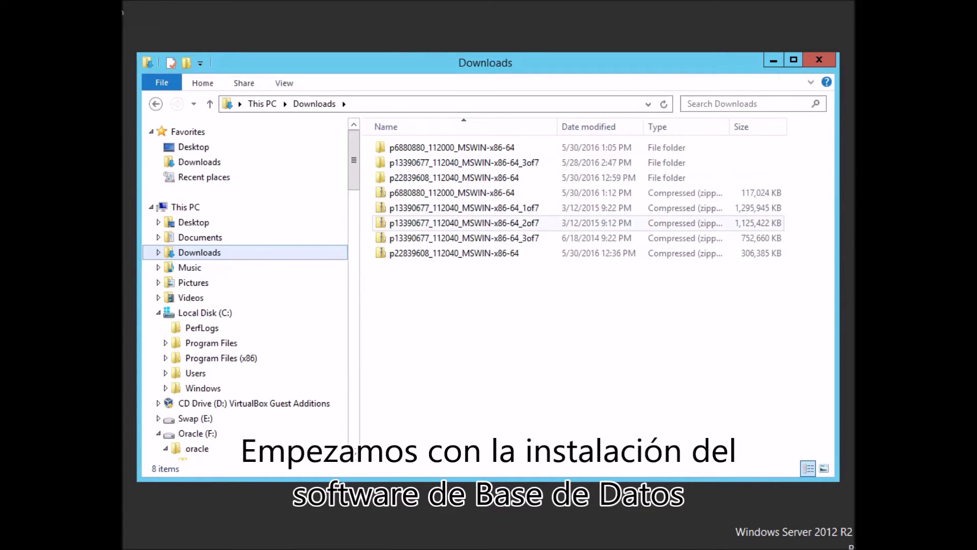
Extract the p13390677 1of7 and 2of7 zips into their default folders in Downloads.
left_click(464, 207)
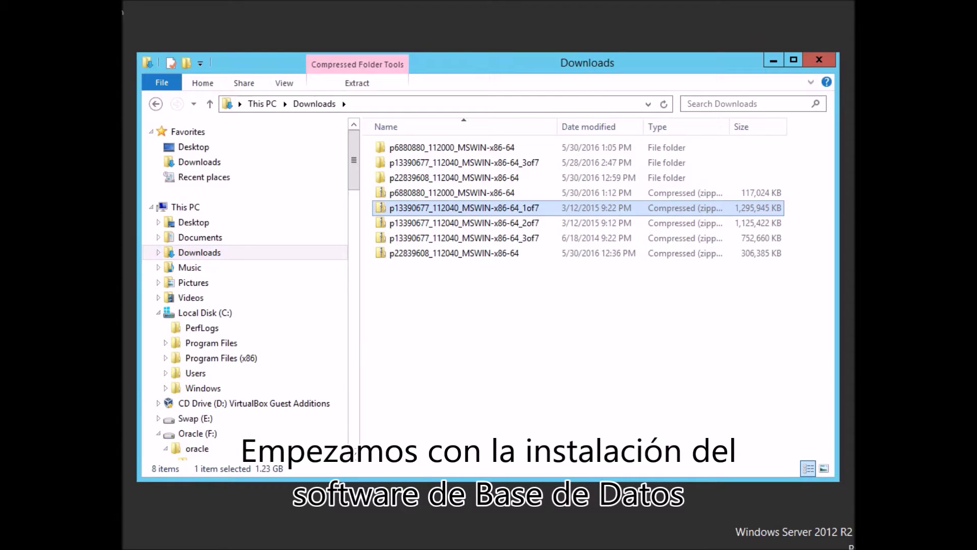
right_click(485, 205)
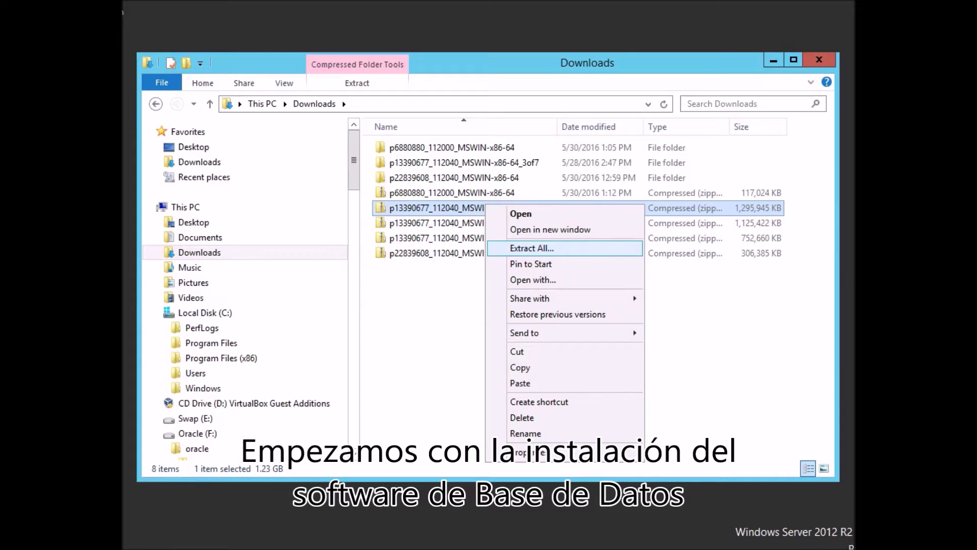
left_click(532, 247)
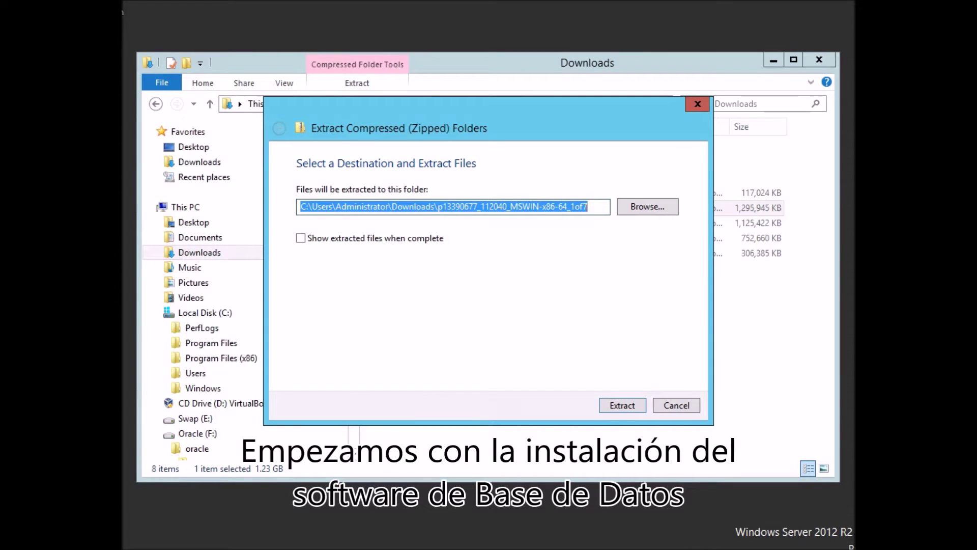
key("Return")
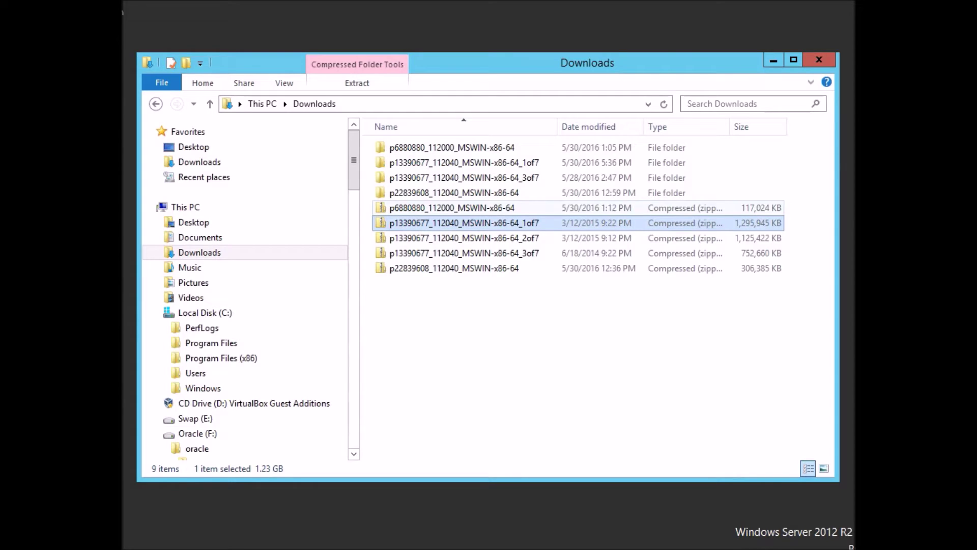
right_click(430, 238)
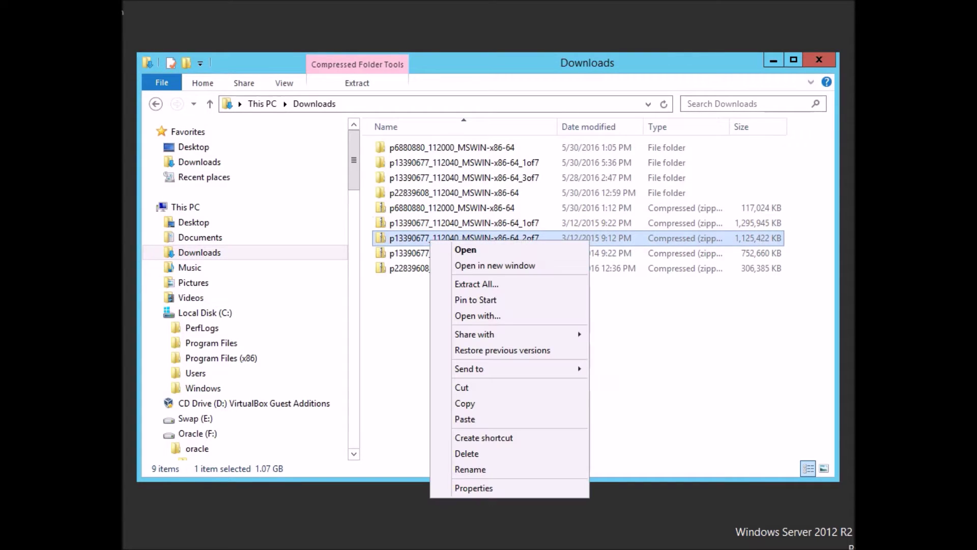
left_click(476, 284)
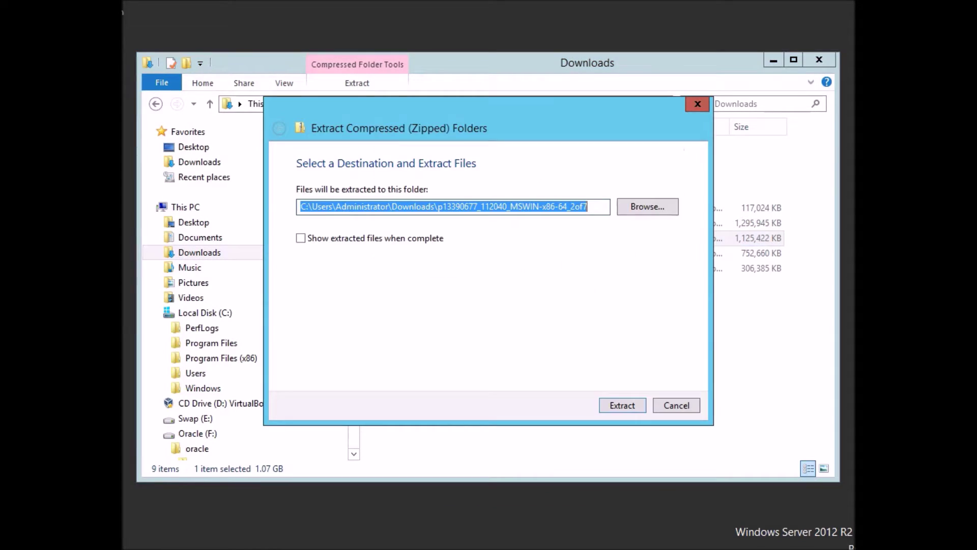
key("Return")
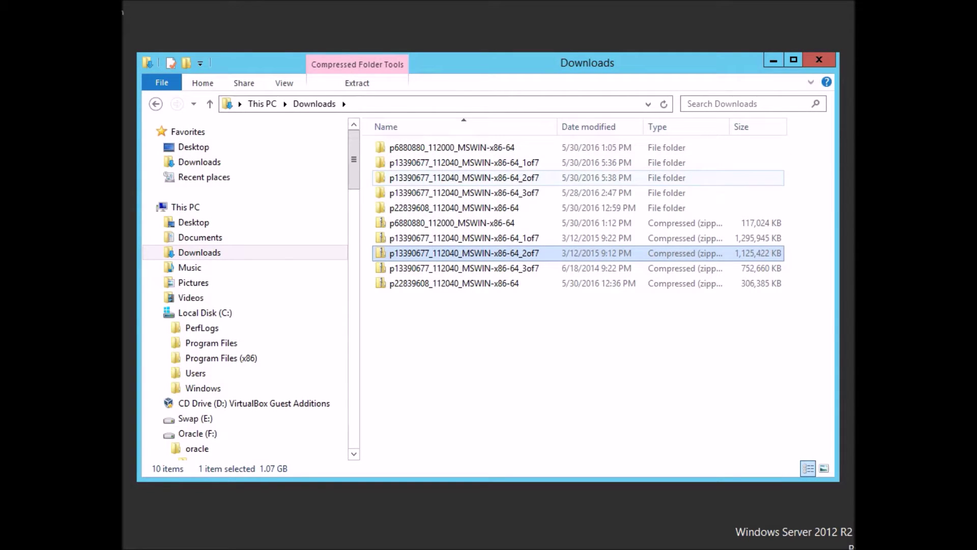
Move the database folder from the 2of7 folder into the 1of7 folder.
double_click(429, 178)
right_click(417, 150)
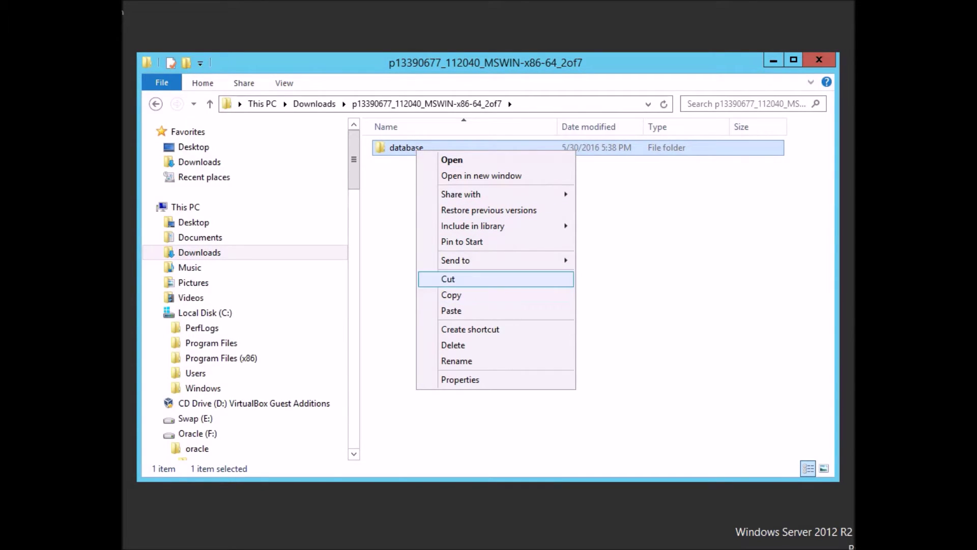
left_click(451, 279)
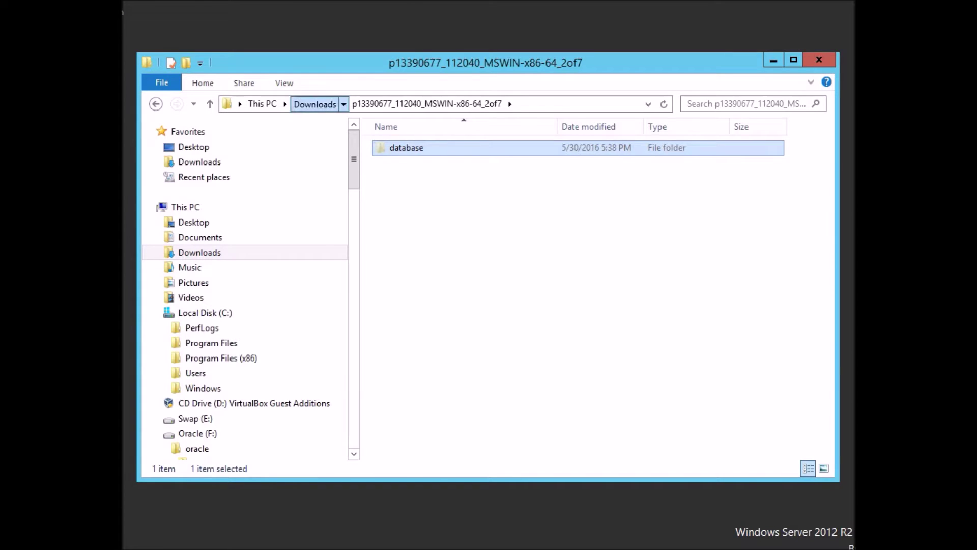
left_click(314, 104)
double_click(458, 162)
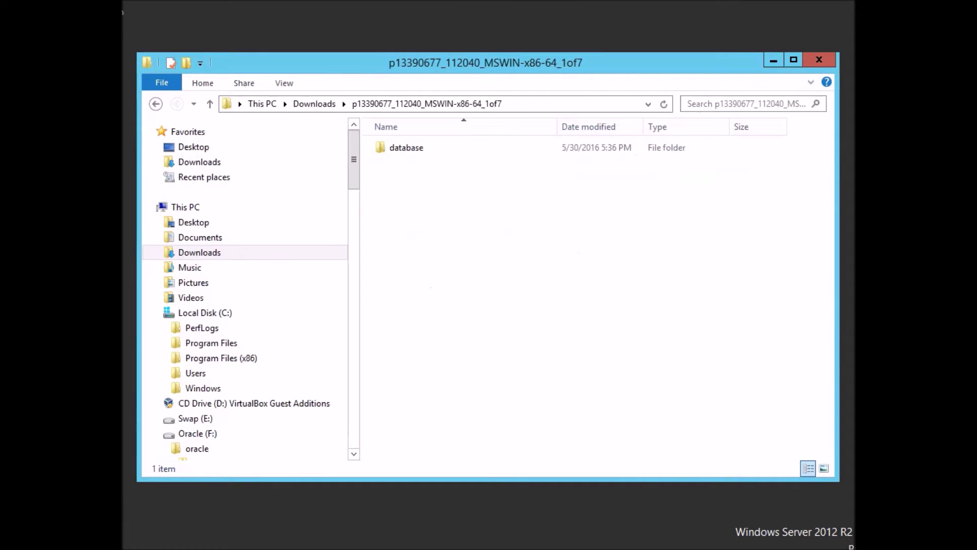
right_click(429, 171)
left_click(463, 263)
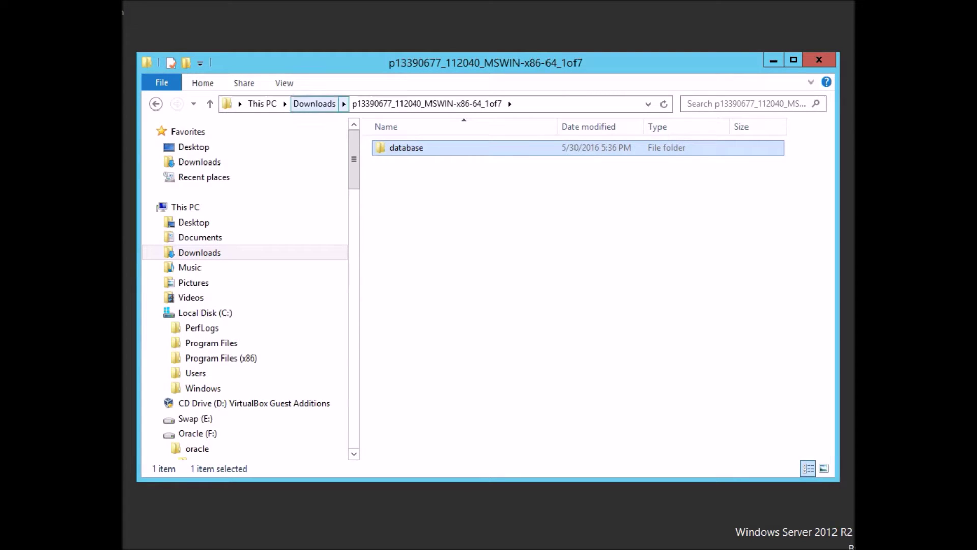
Confirm 2of7 is empty, then open 1of7\database and bring up actions for setup.
left_click(314, 104)
double_click(464, 178)
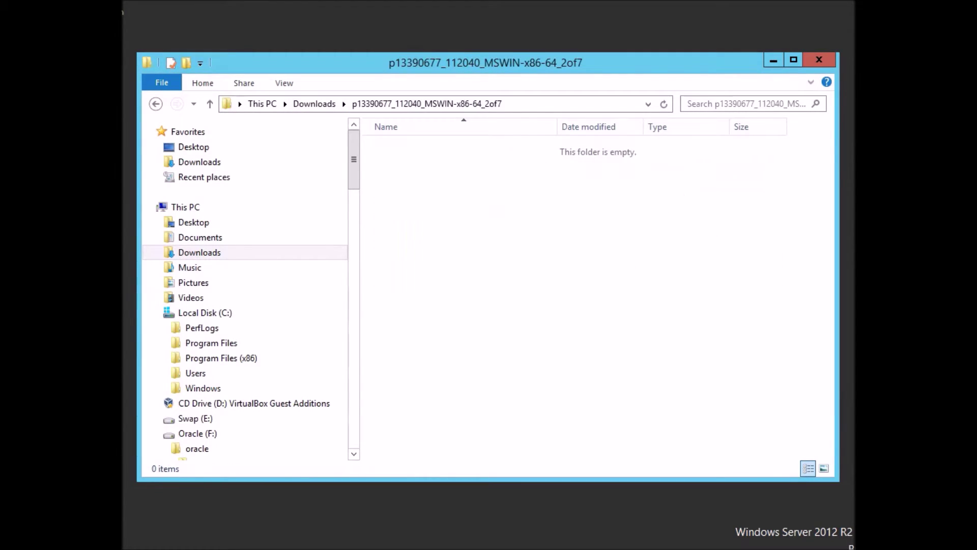
left_click(314, 104)
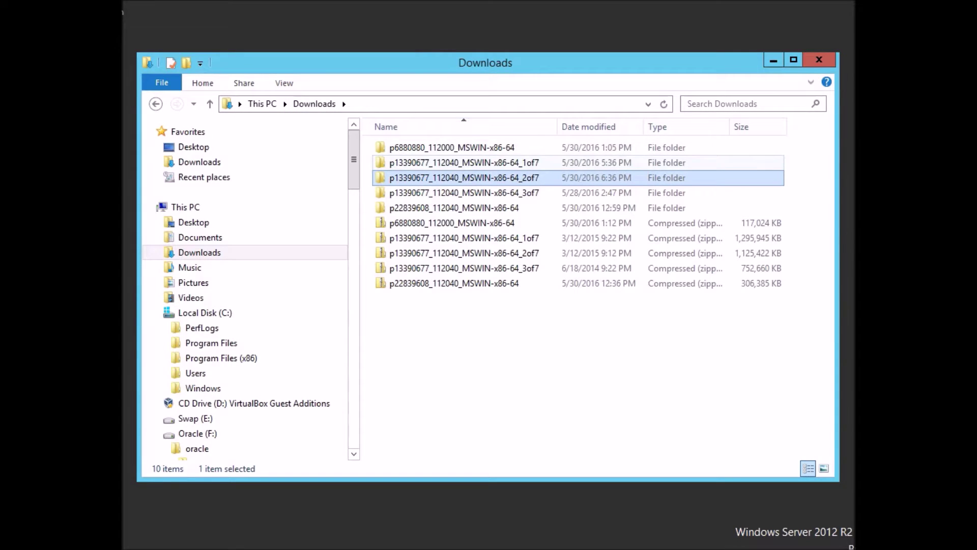
double_click(464, 163)
double_click(406, 147)
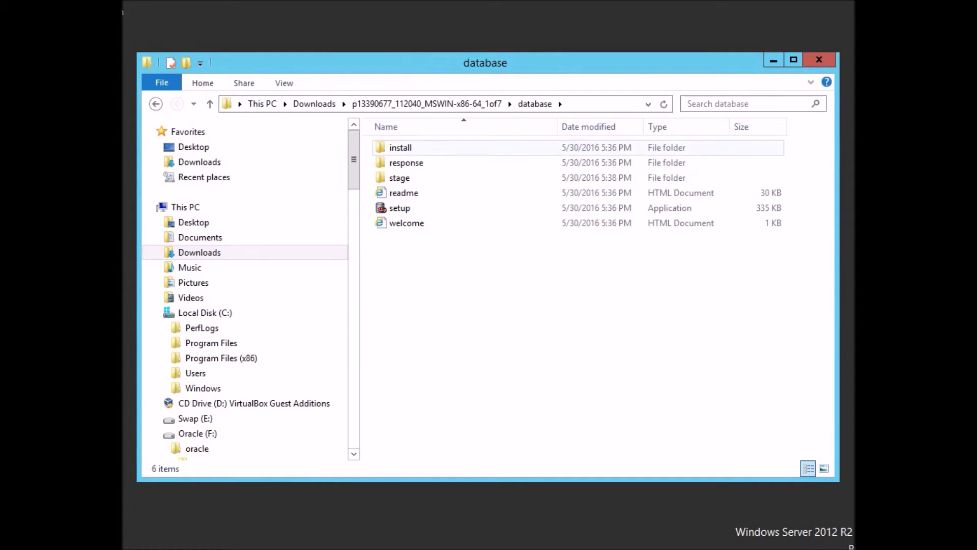
right_click(382, 208)
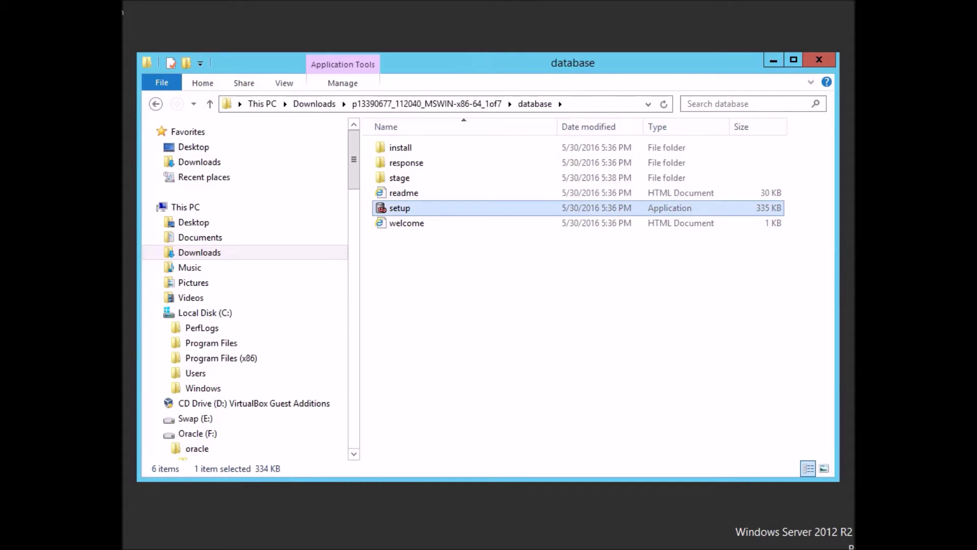
Run setup as administrator, decline security update e-mails, and skip software updates.
left_click(446, 235)
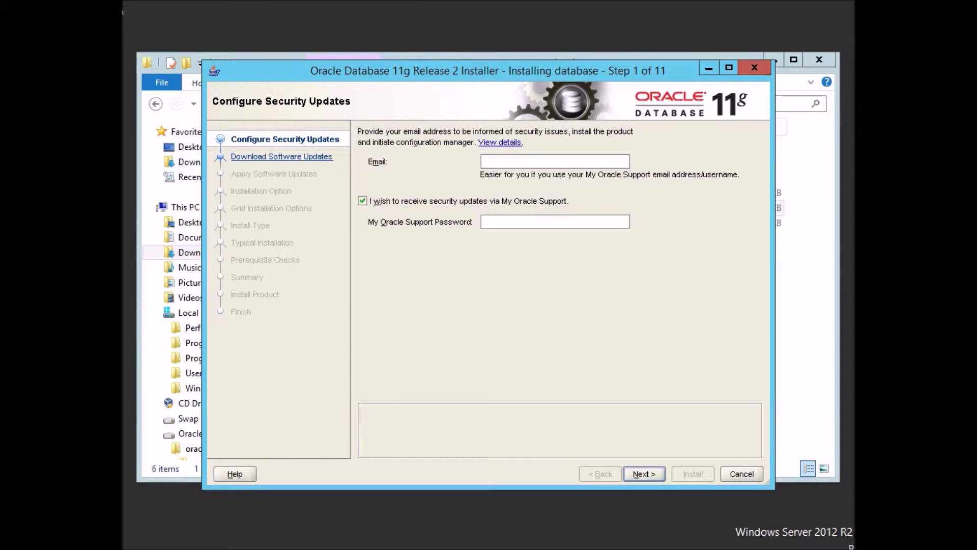
key("Return")
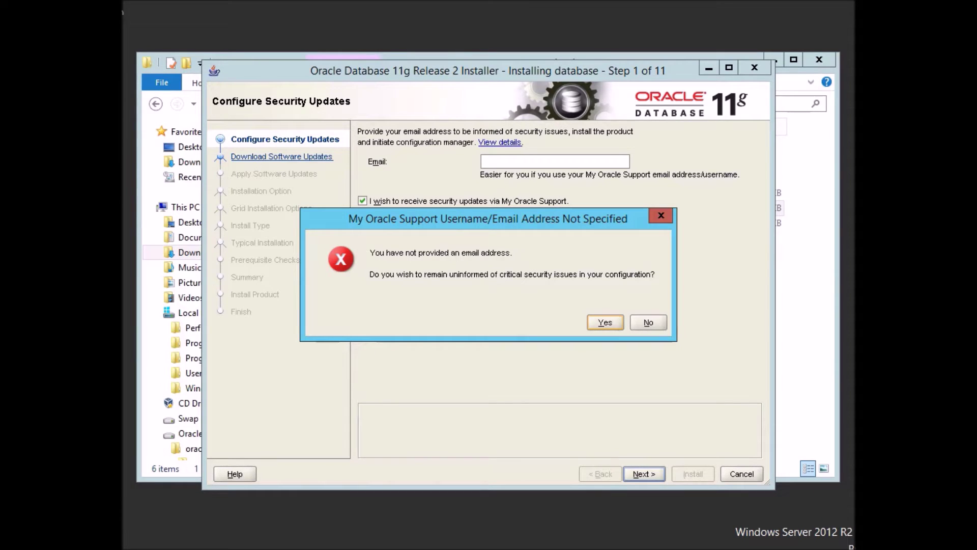
key("Return")
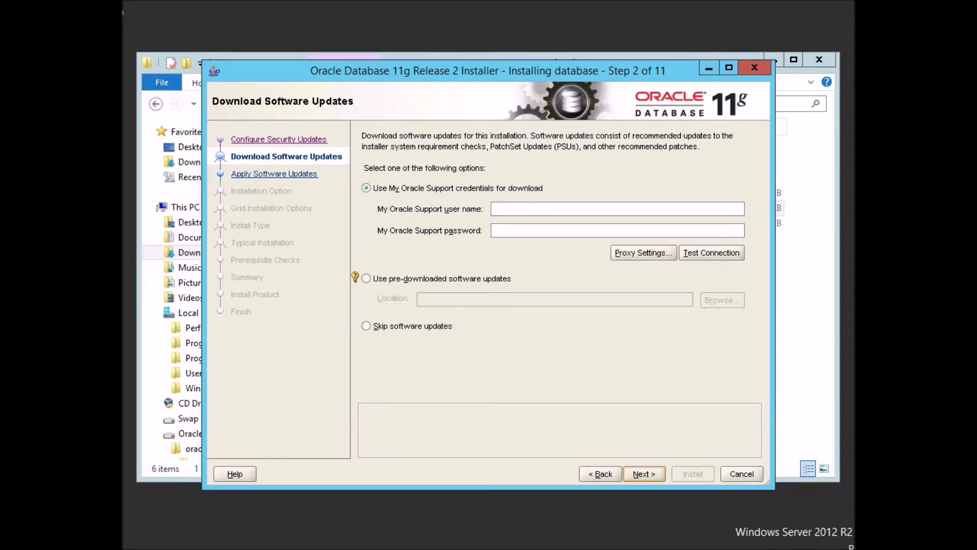
left_click(366, 326)
left_click(644, 473)
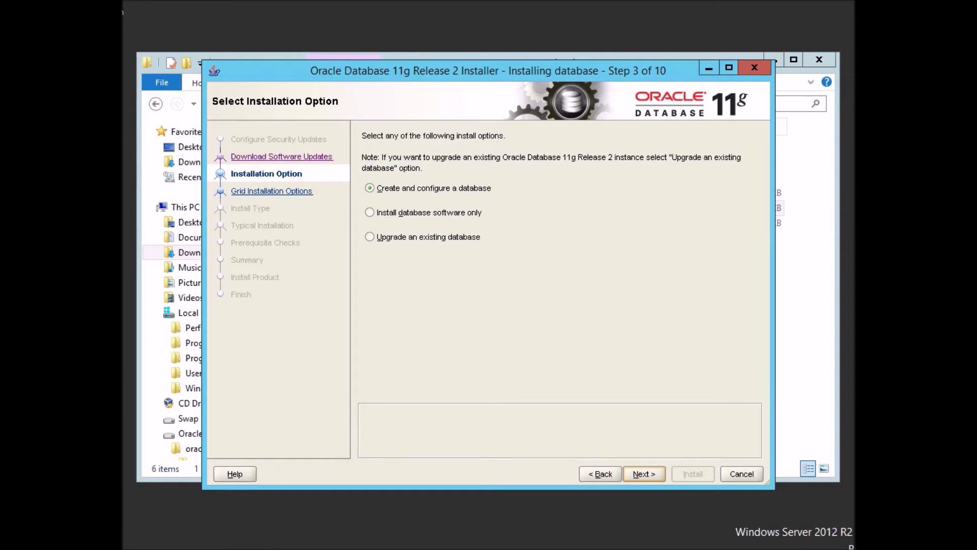
Choose a software-only, single-instance, English install of Standard Edition.
left_click(370, 213)
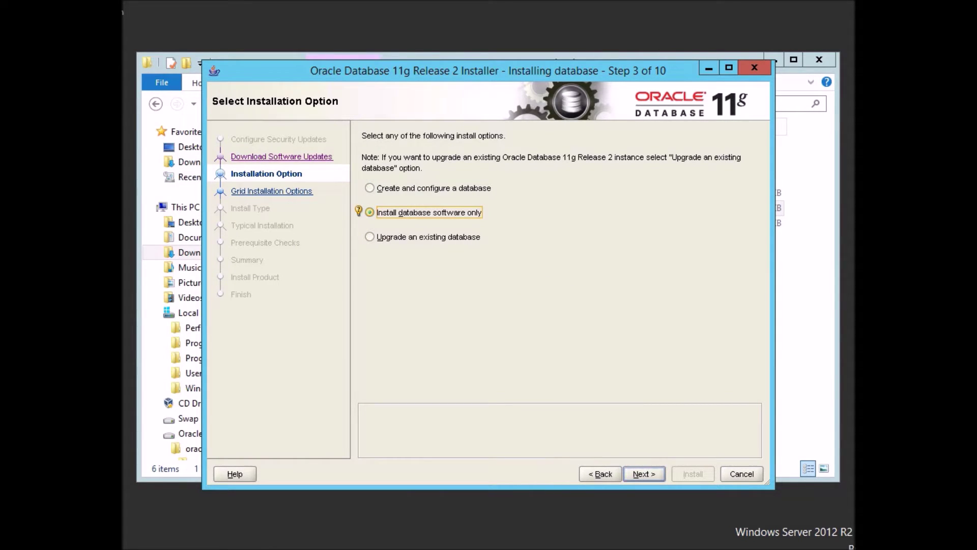
left_click(644, 474)
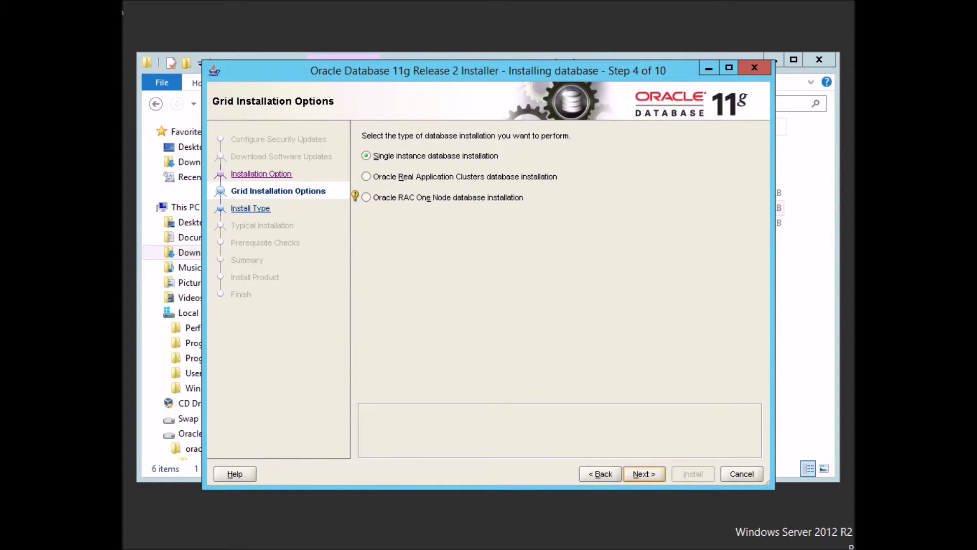
left_click(644, 473)
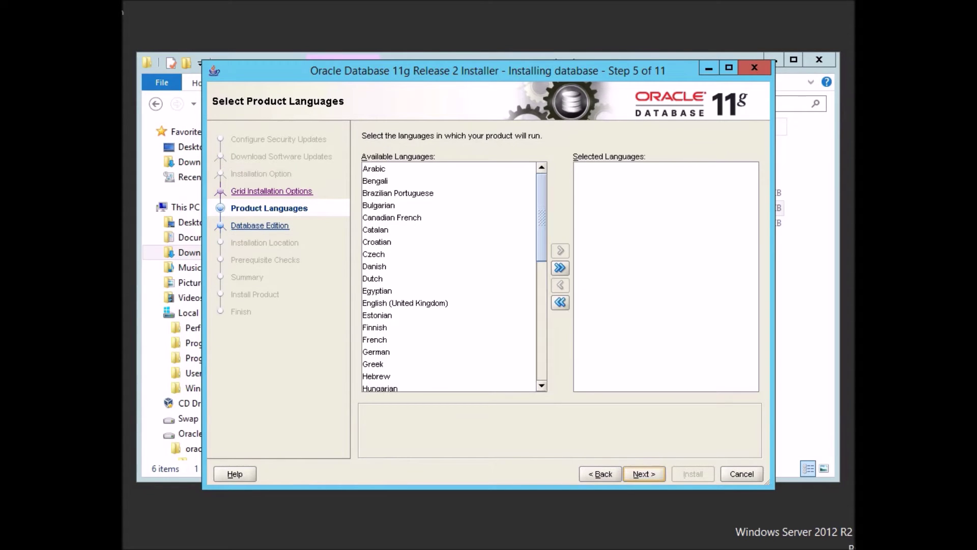
left_click(644, 474)
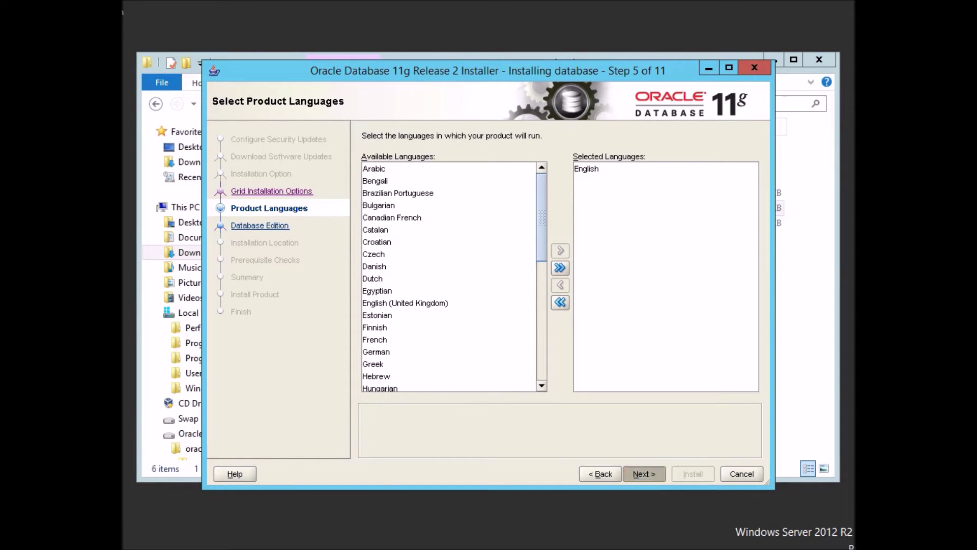
left_click(366, 203)
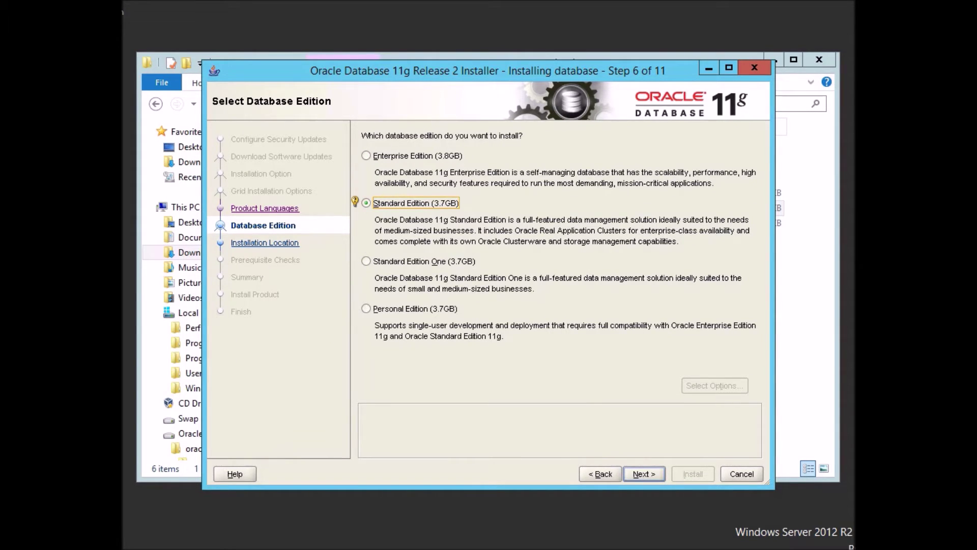
left_click(644, 474)
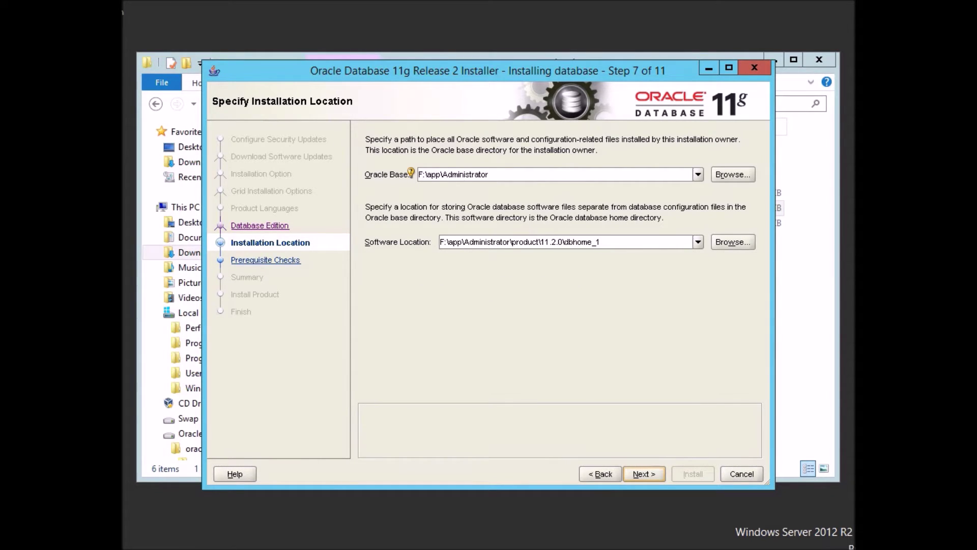
Set Oracle Base to F:\oracle\app\, install the software, and close the finished installer.
type("oracle\\")
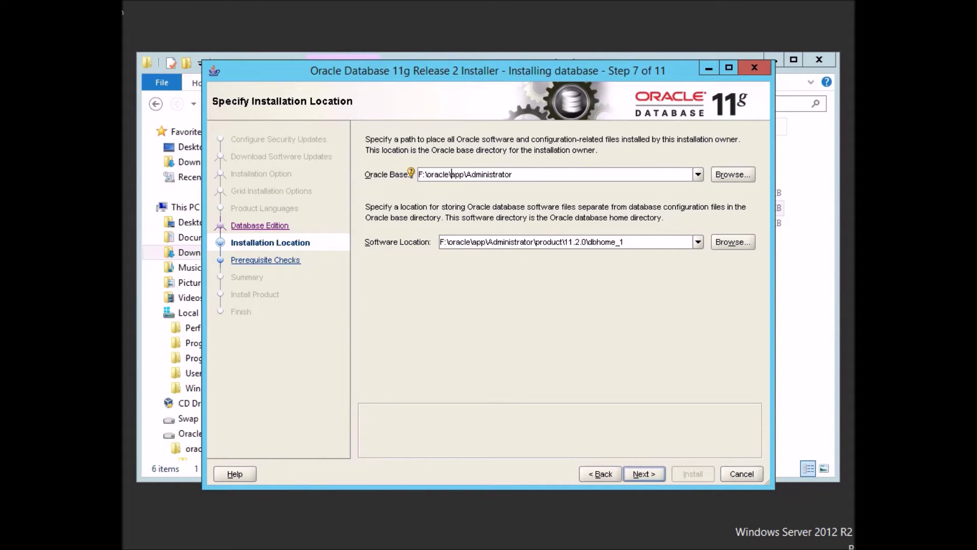
key("BackSpace")
key("BackSpace")
key("BackSpace")
key("BackSpace")
key("BackSpace")
key("BackSpace")
key("BackSpace")
key("BackSpace")
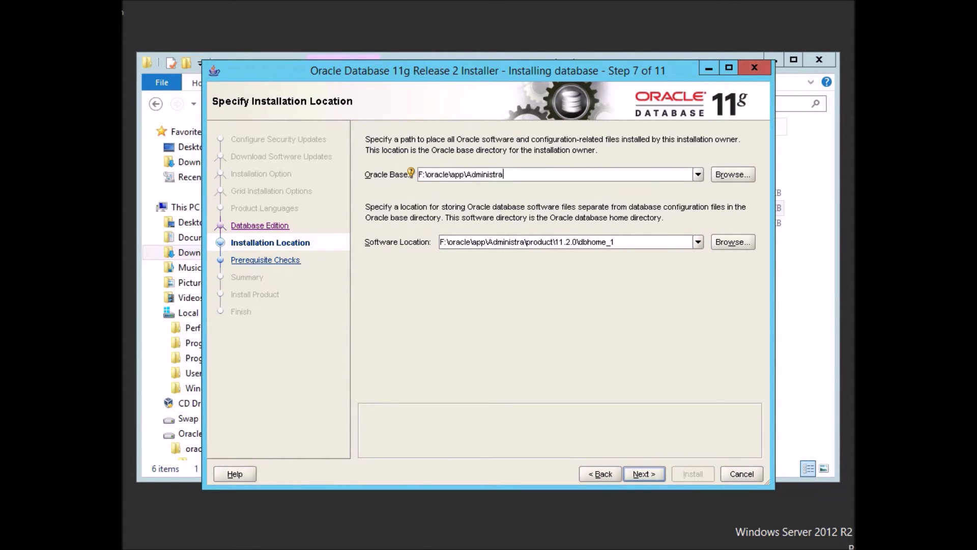
key("BackSpace")
key("BackSpace")
key("BackSpace")
key("BackSpace")
key("BackSpace")
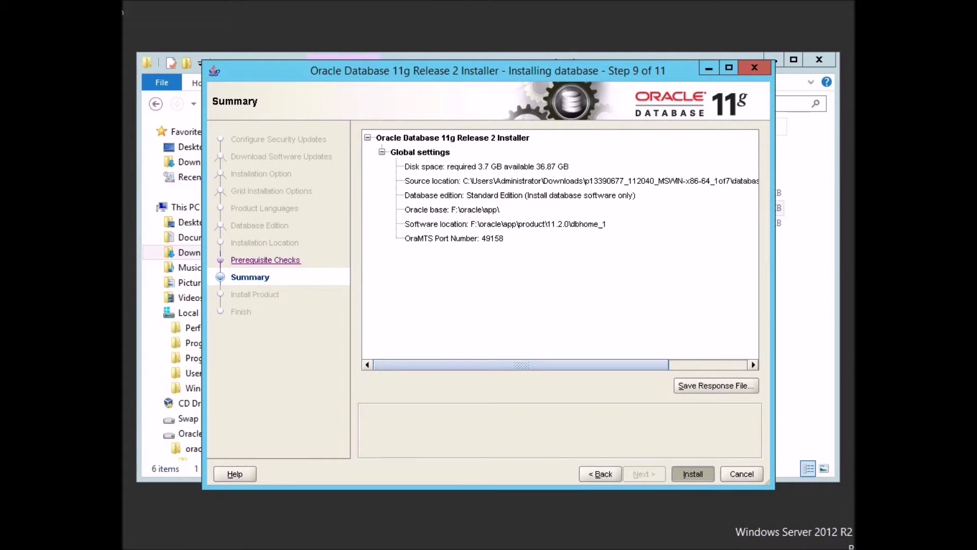
key("alt+i")
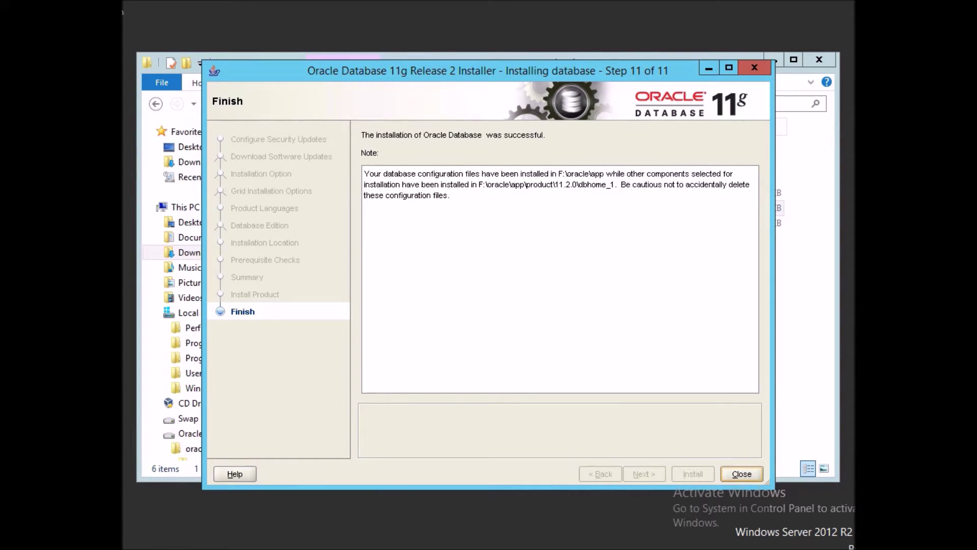
key("Return")
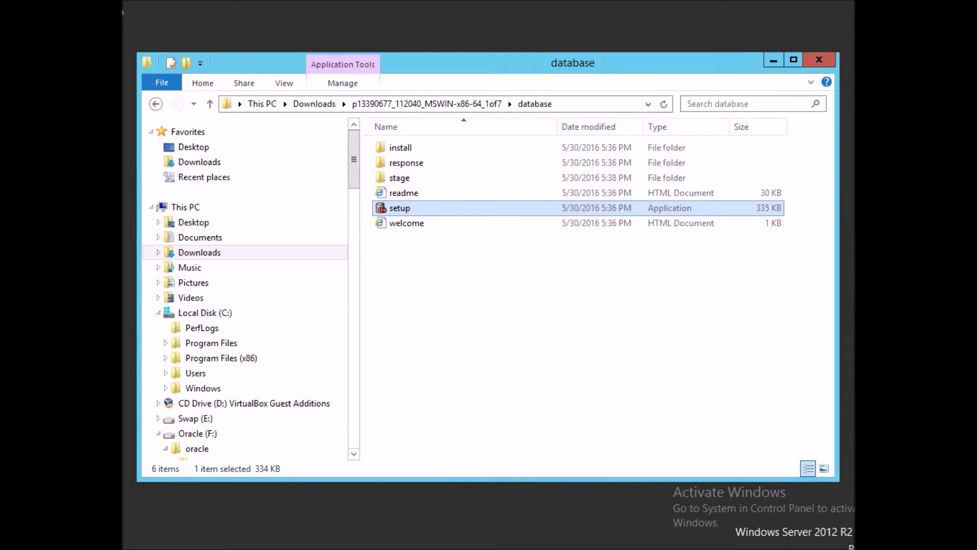
Open a Command Prompt as administrator from Start search.
key("super")
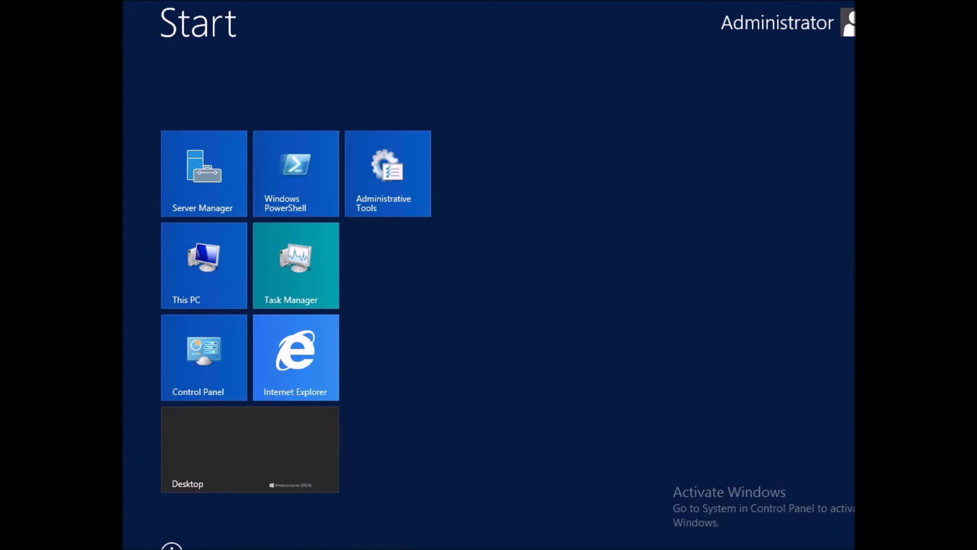
left_click(849, 202)
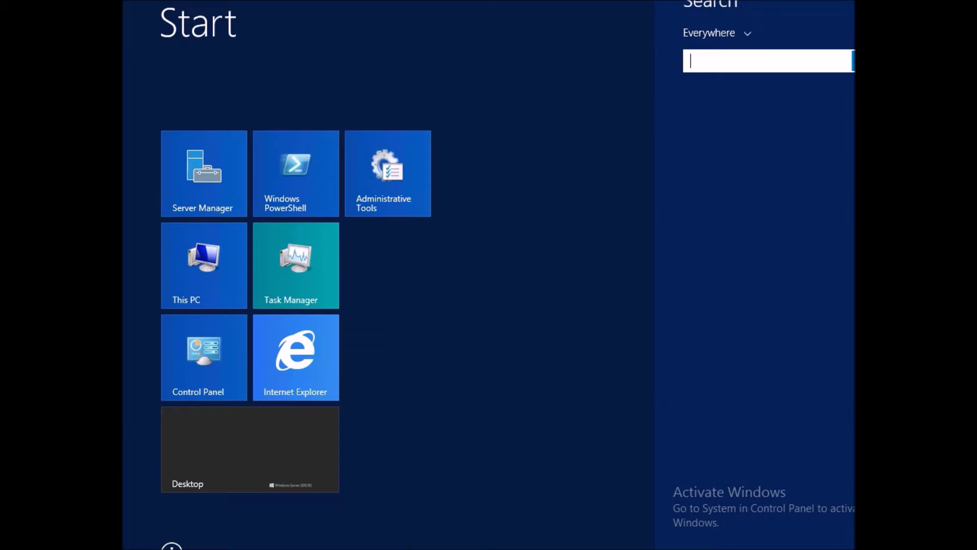
type("cmd")
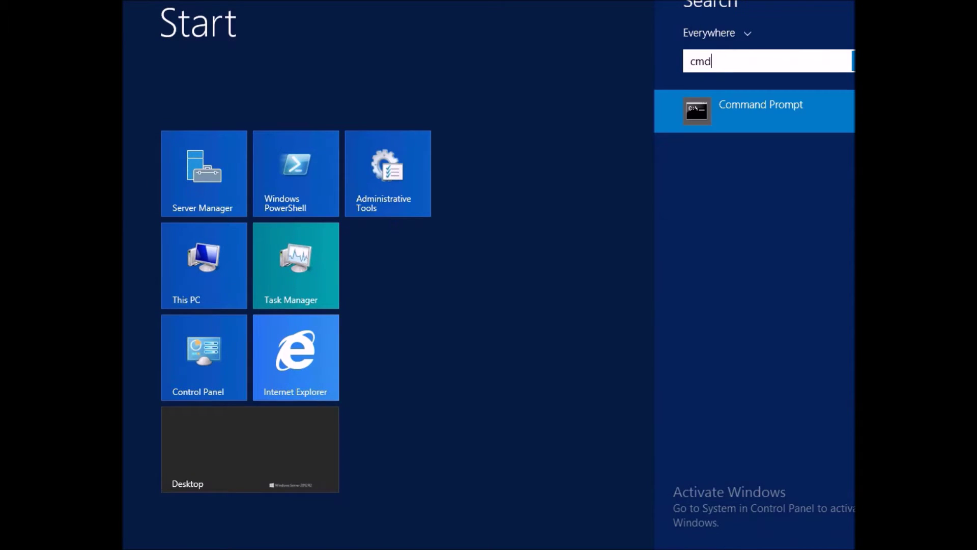
right_click(695, 115)
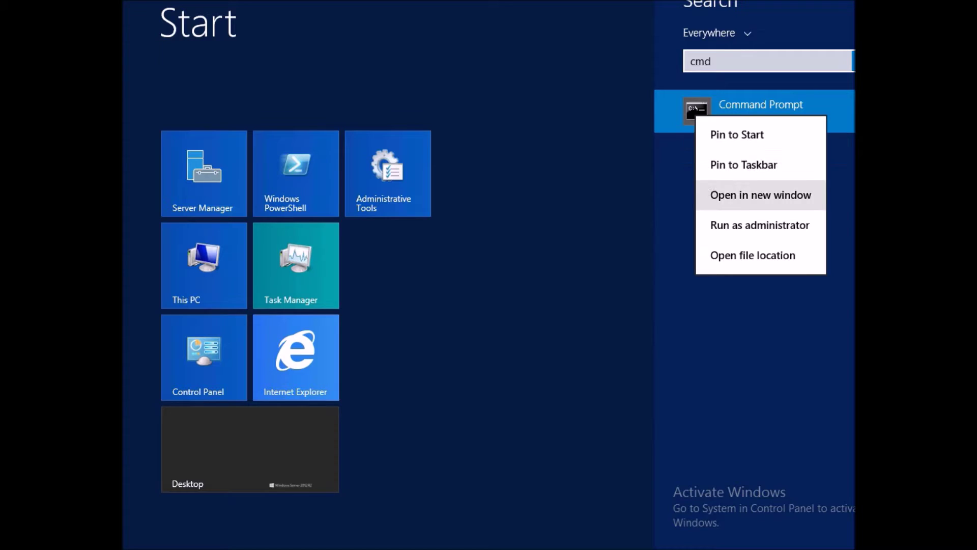
key("Return")
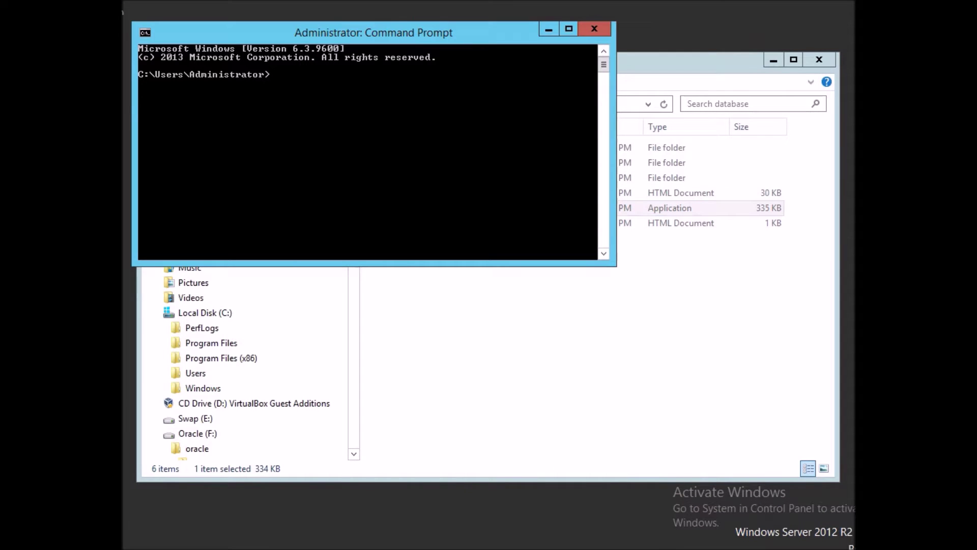
Display the current PATH, then launch dbca.
type("asm")
key("BackSpace")
key("BackSpace")
key("BackSpace")
type("dbca")
key("BackSpace")
key("BackSpace")
key("BackSpace")
key("BackSpace")
type("path")
key("Return")
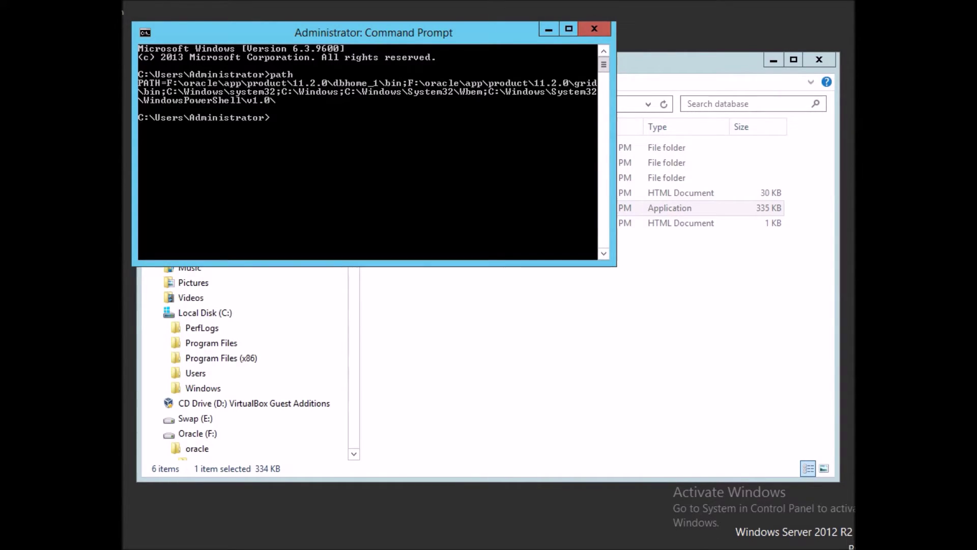
type("set")
key("BackSpace")
key("BackSpace")
key("BackSpace")
type("dbca")
key("Return")
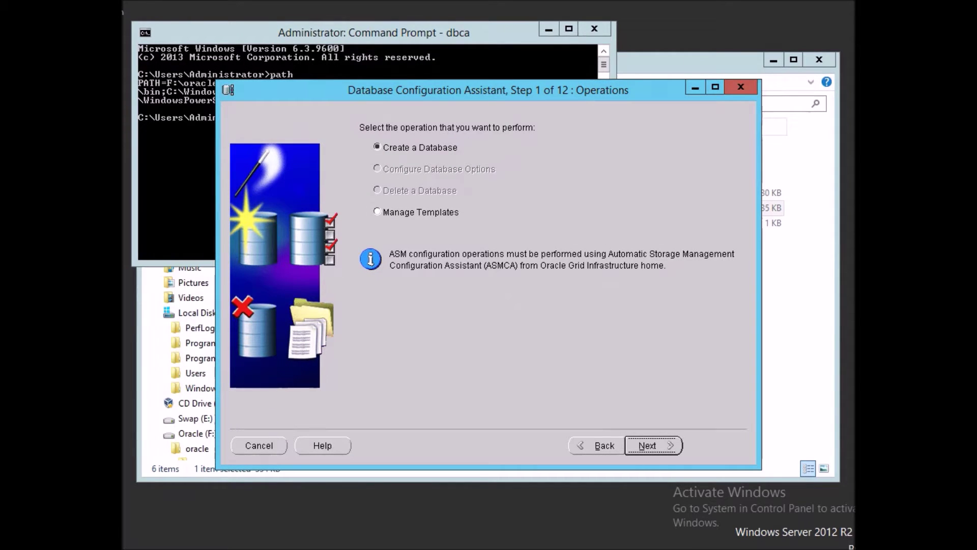
Create a new General Purpose database with the global name orcl.
key("Return")
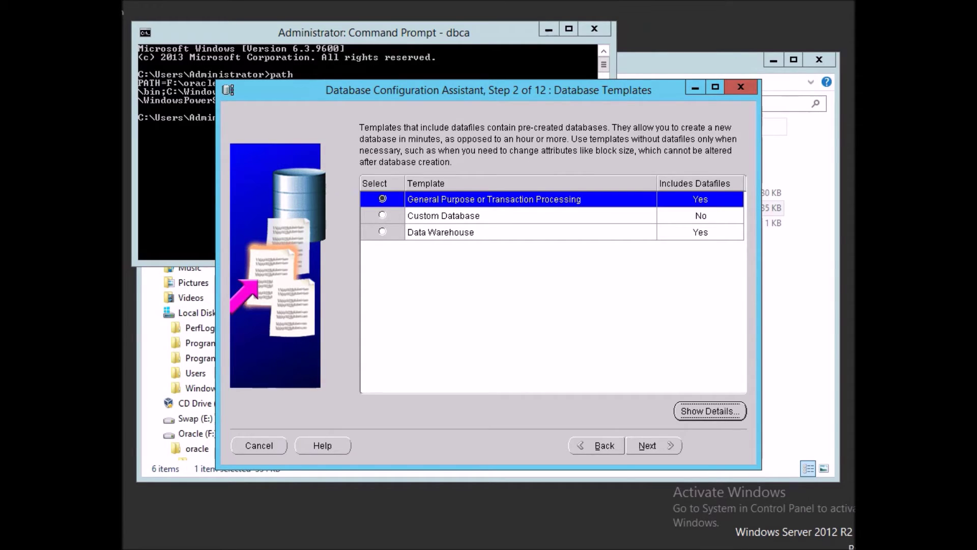
key("Tab")
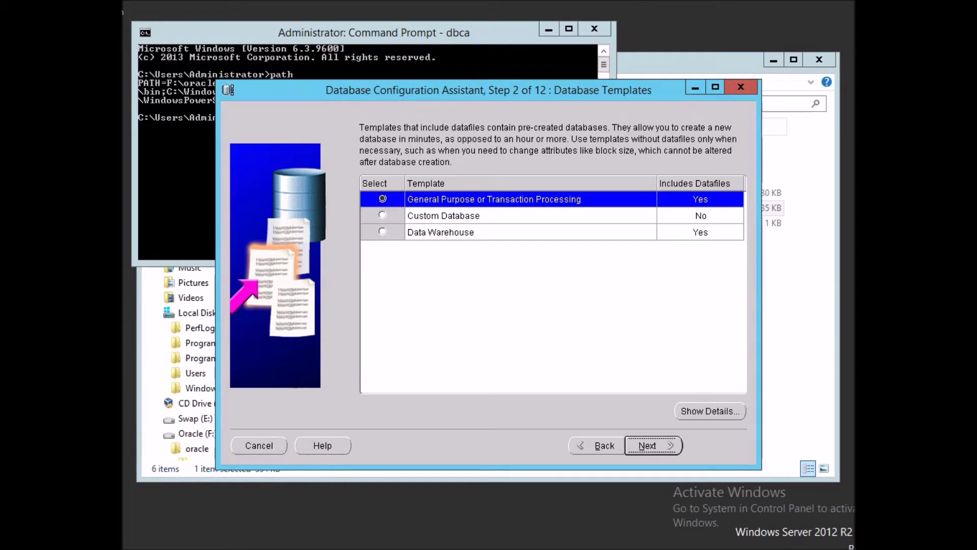
key("Return")
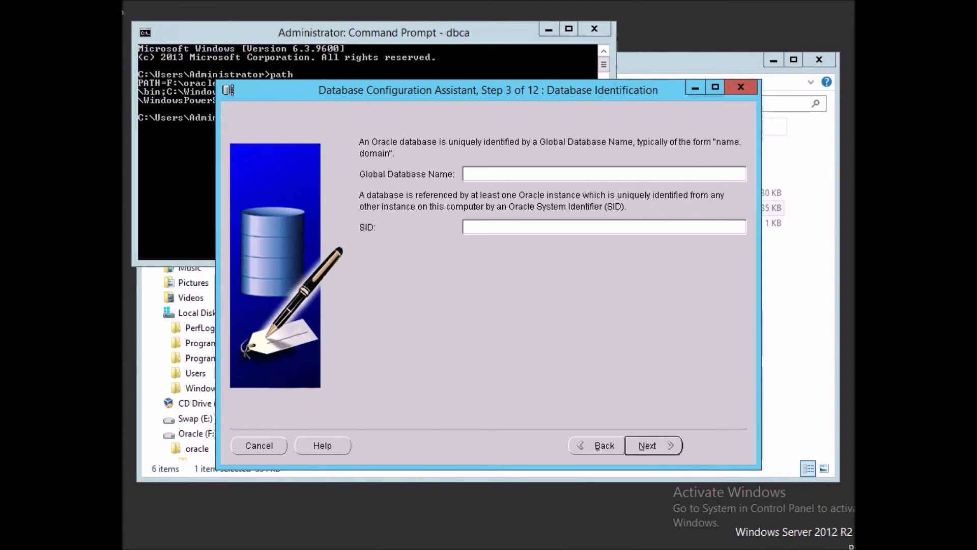
type("orcl")
key("Return")
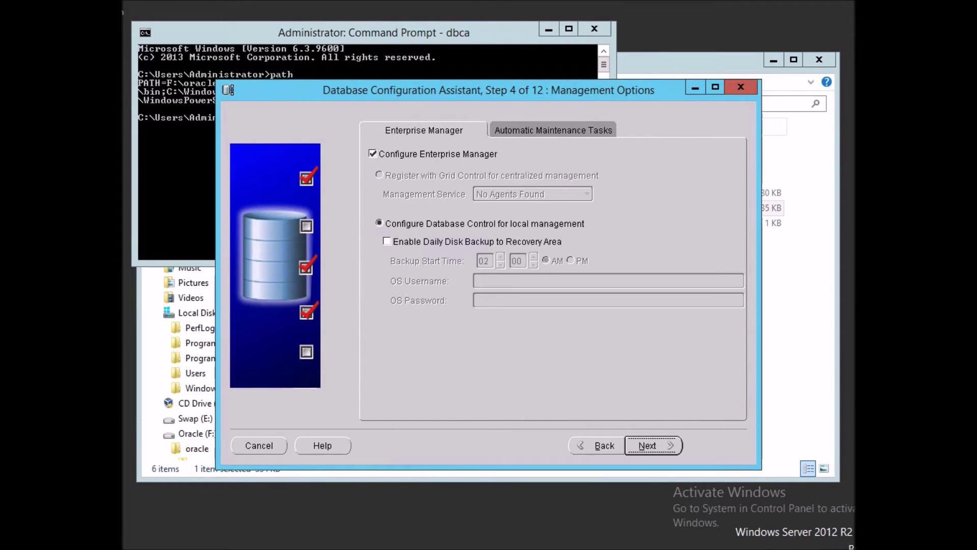
Keep default management options and use one shared password for all administrative accounts, accepting the weak-password warning.
key("Return")
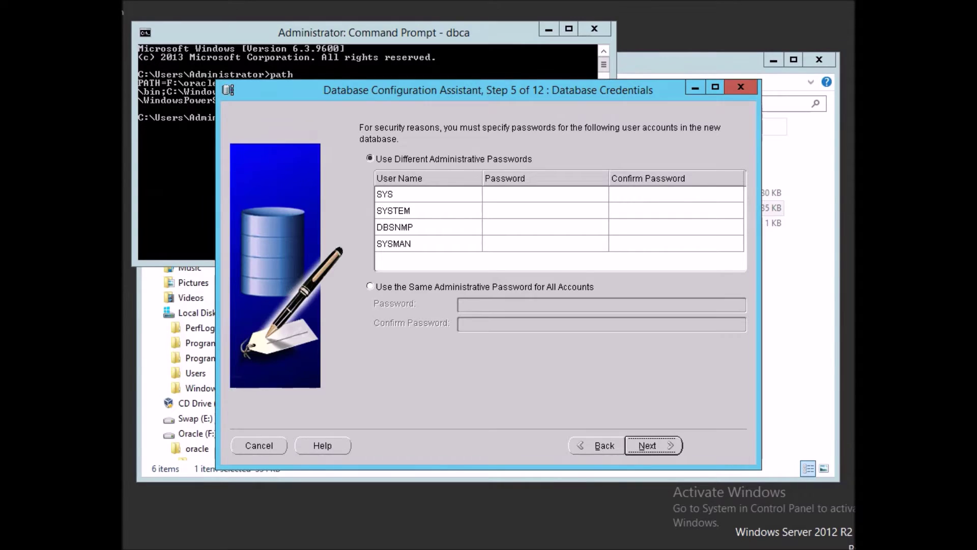
left_click(371, 286)
left_click(509, 305)
type("*******")
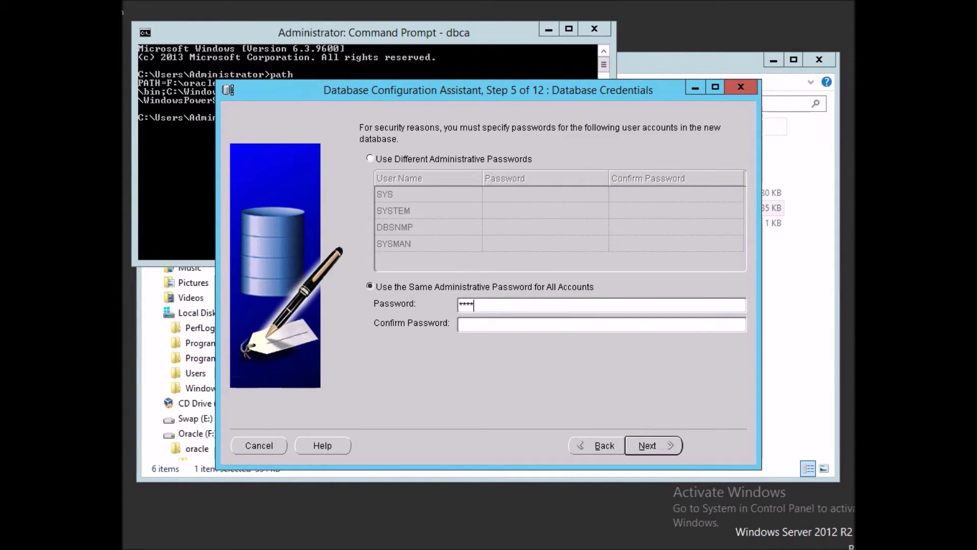
type("*")
key("Tab")
type("********")
key("Return")
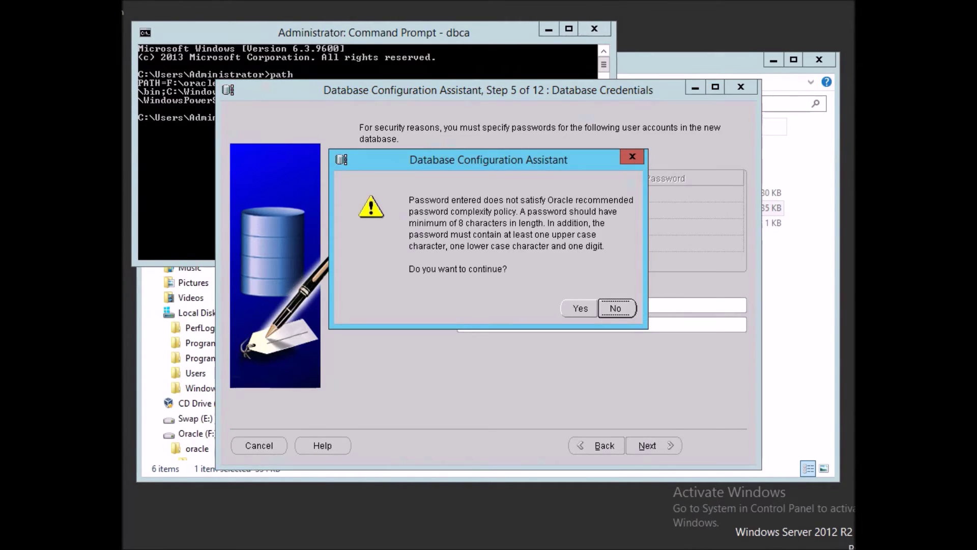
key("Tab")
key("Return")
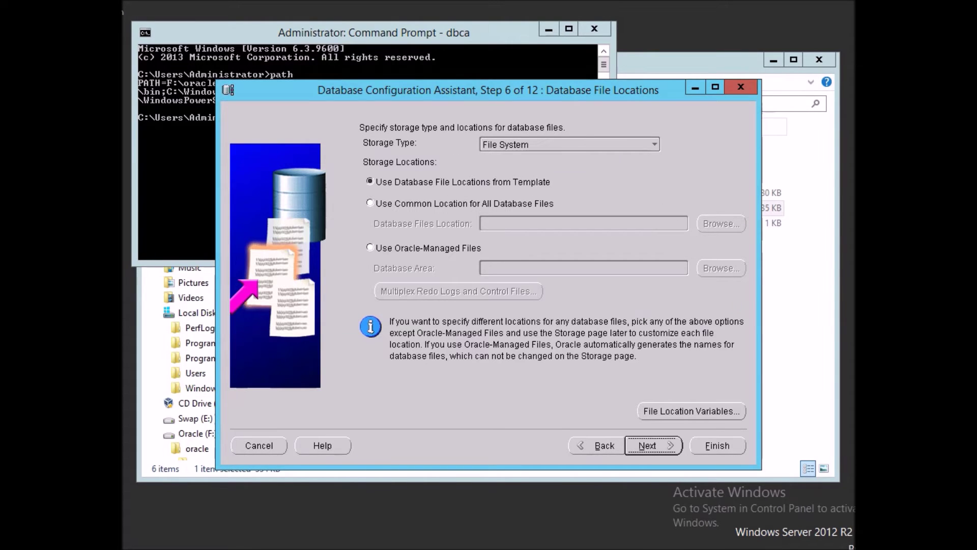
Switch storage to Automatic Storage Management and browse disk groups, which offer only LOG.
left_click(654, 144)
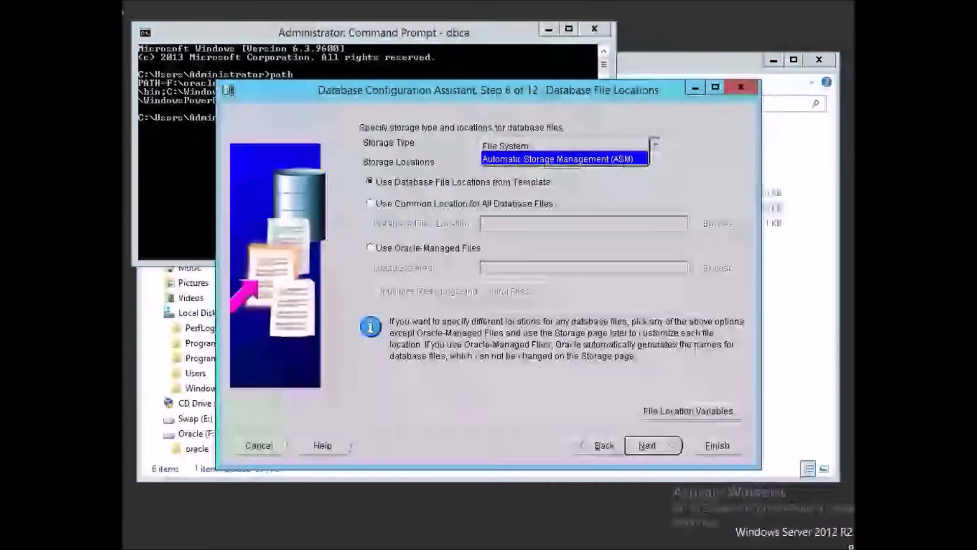
key("Return")
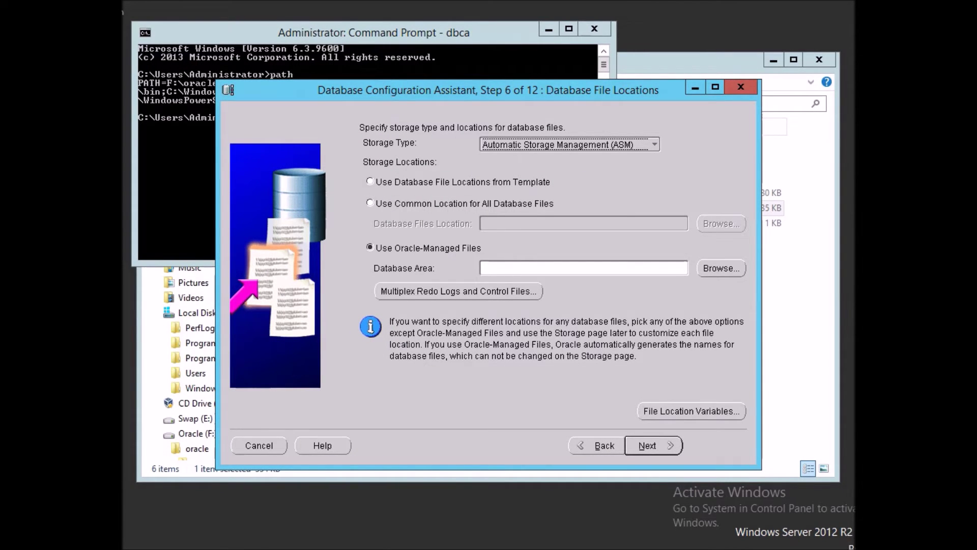
left_click(721, 268)
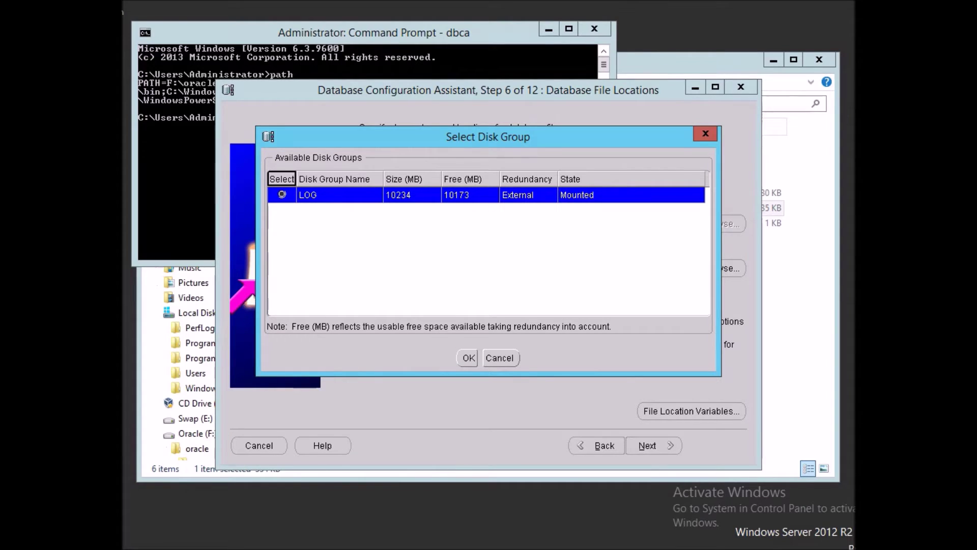
key("alt+Tab")
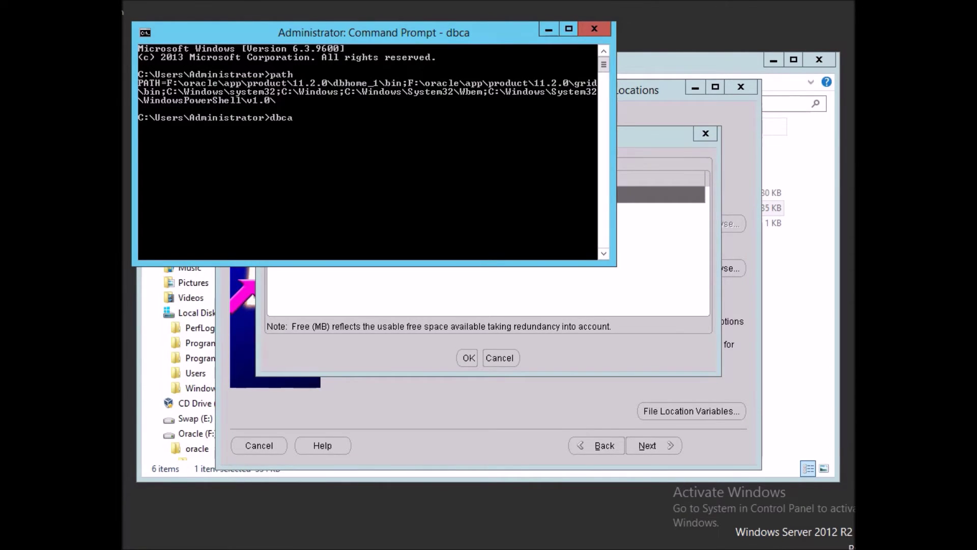
Launch asmca from the grid Command Prompt.
left_click(355, 549)
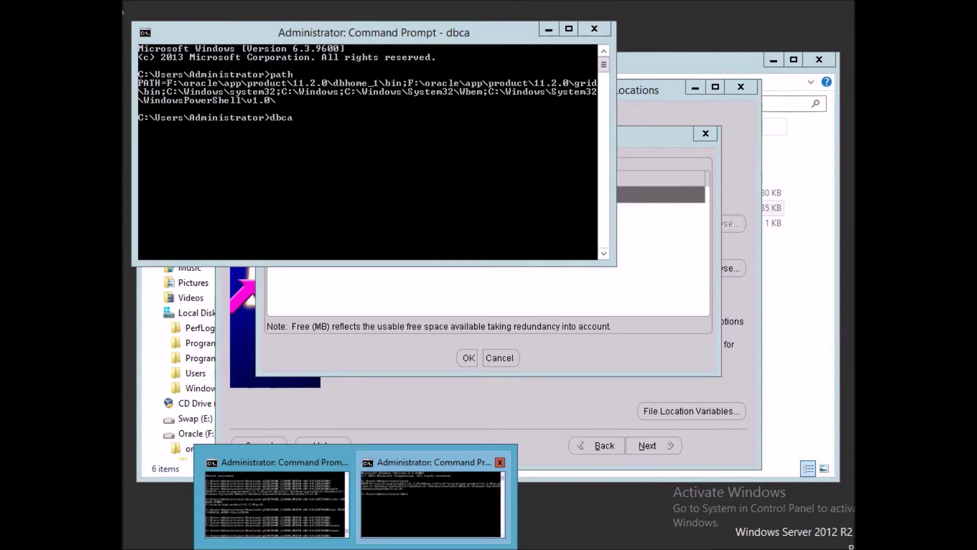
left_click(431, 504)
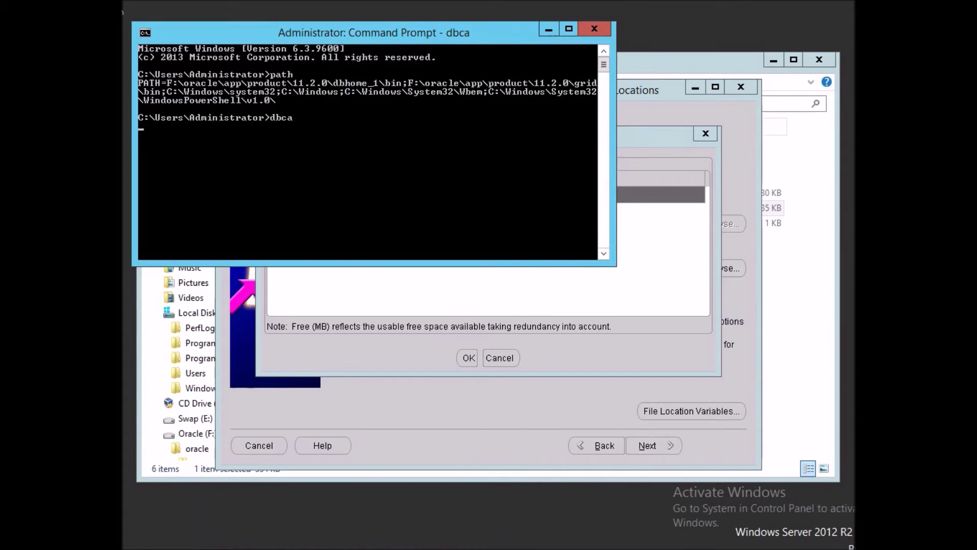
left_click(356, 549)
left_click(279, 504)
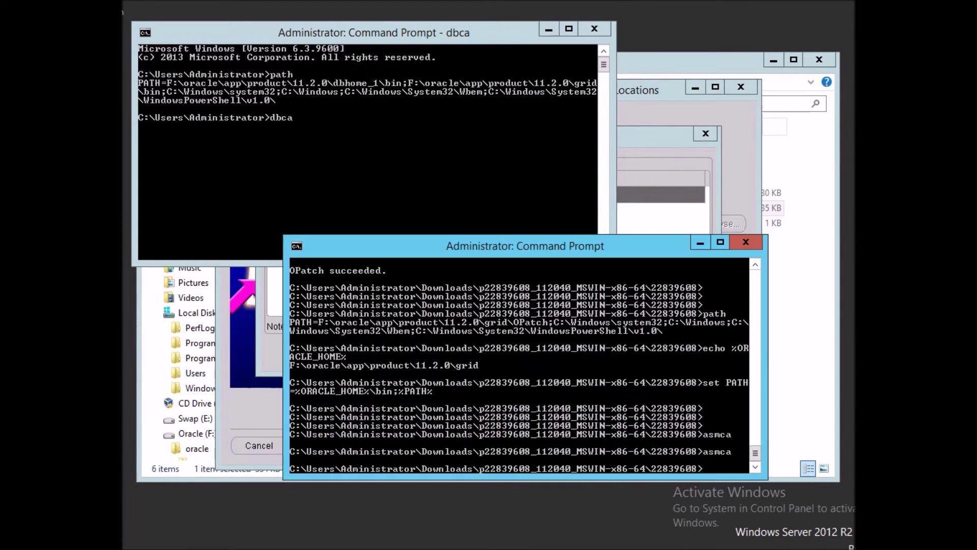
key("Return")
key("Return")
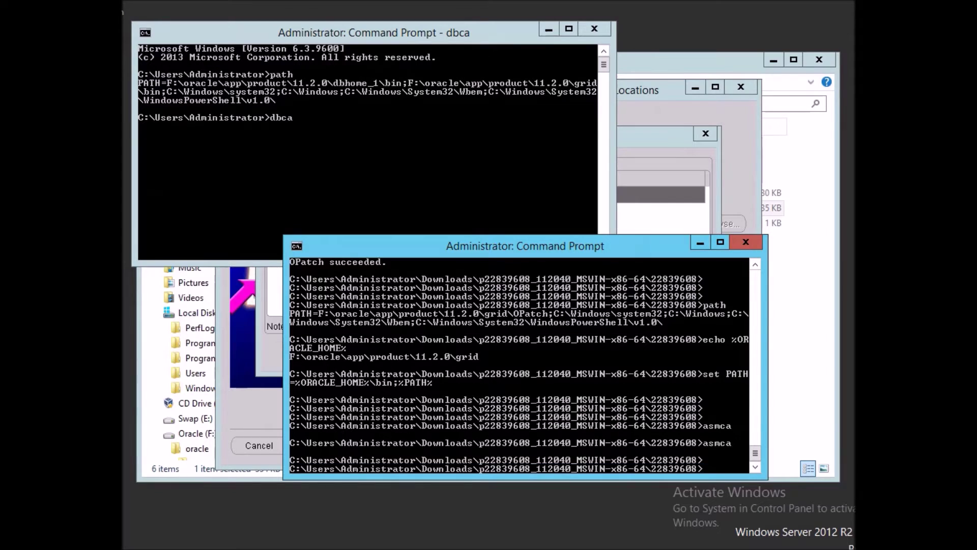
type("asmca")
key("Return")
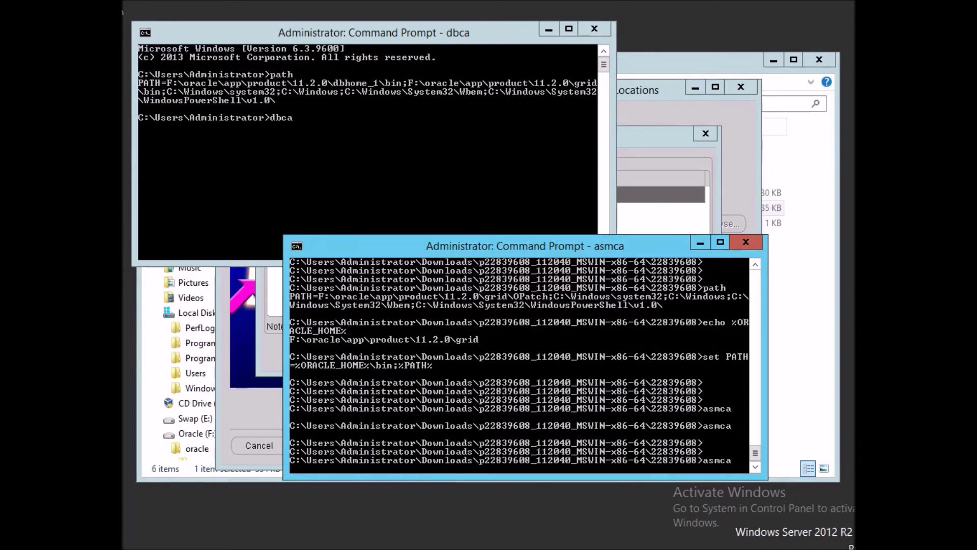
Close DBCA's Select Disk Group dialog without choosing a disk group.
key("alt+Tab")
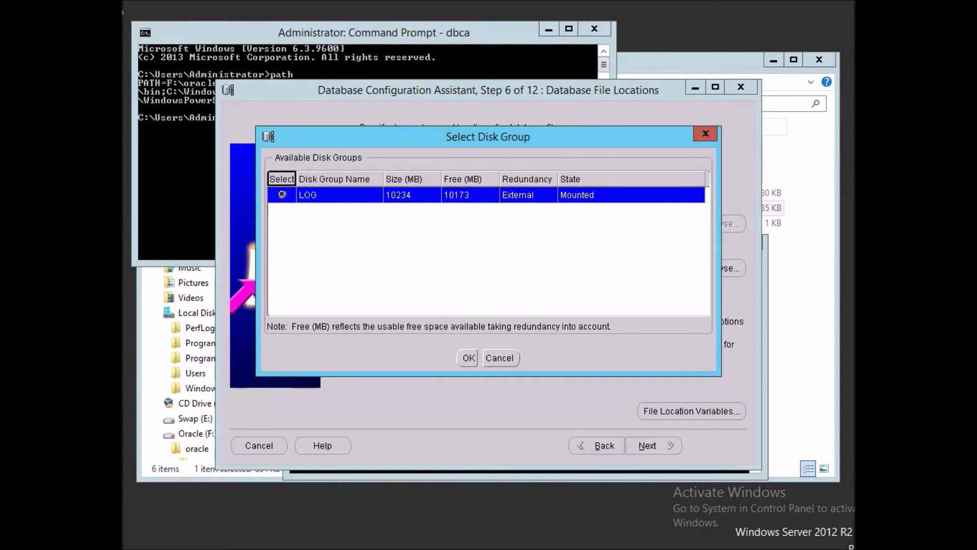
key("Escape")
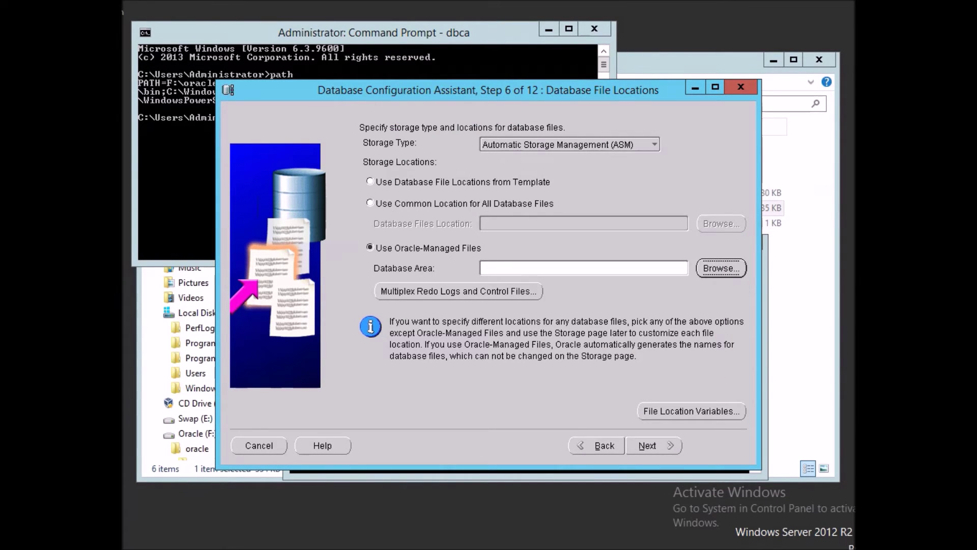
mouse_move(489, 549)
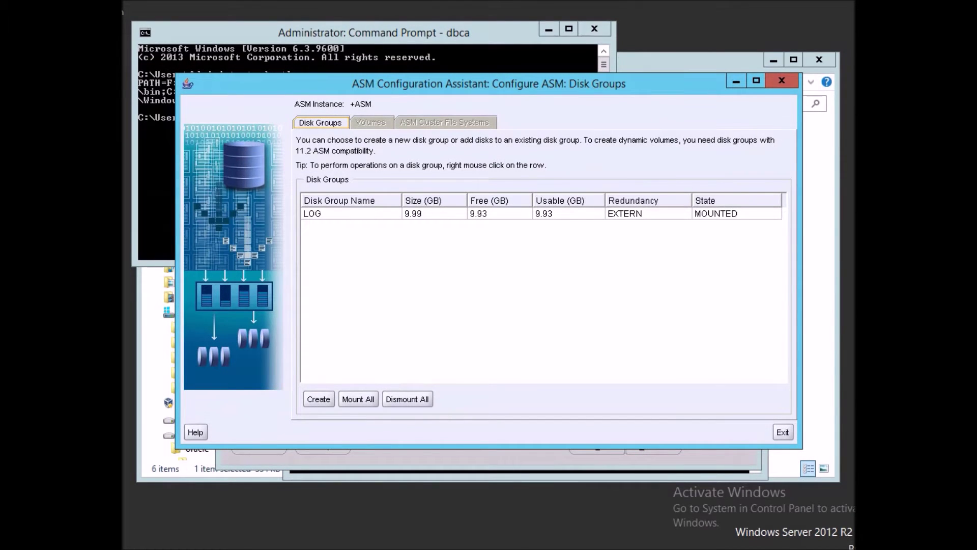
Create an external-redundancy disk group DATA from ORCLDISKDATA0 and ORCLDISKDATA1.
left_click(319, 399)
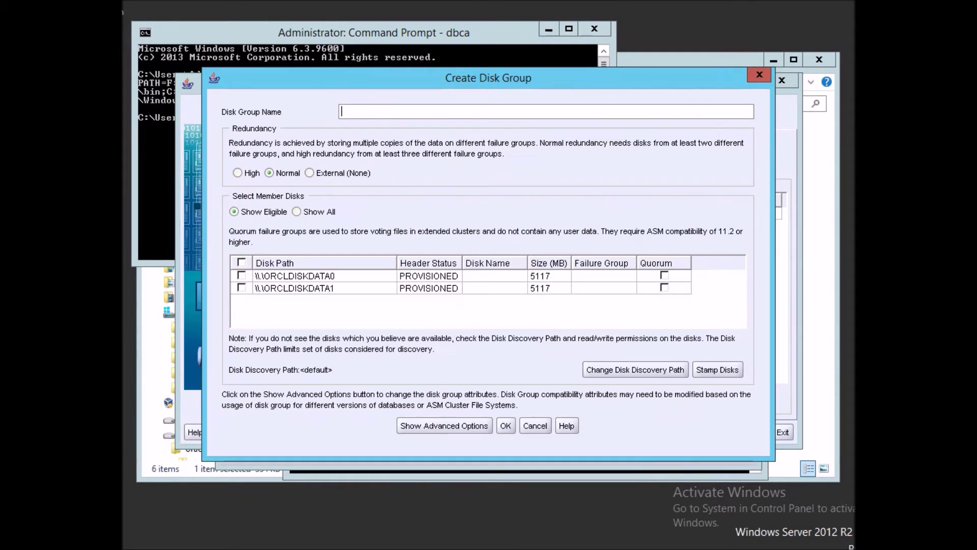
left_click(241, 275)
left_click(241, 287)
left_click(356, 112)
type("DATA")
left_click(310, 173)
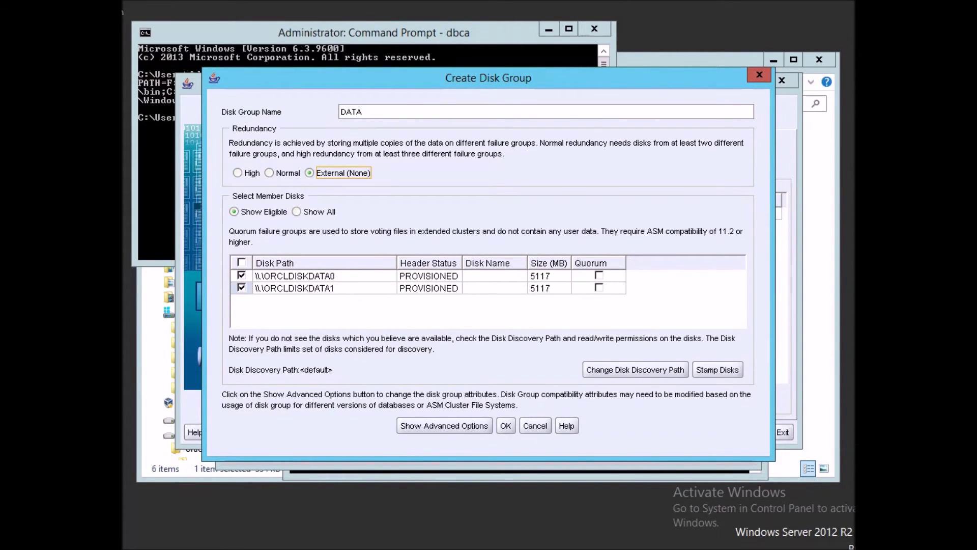
left_click(505, 425)
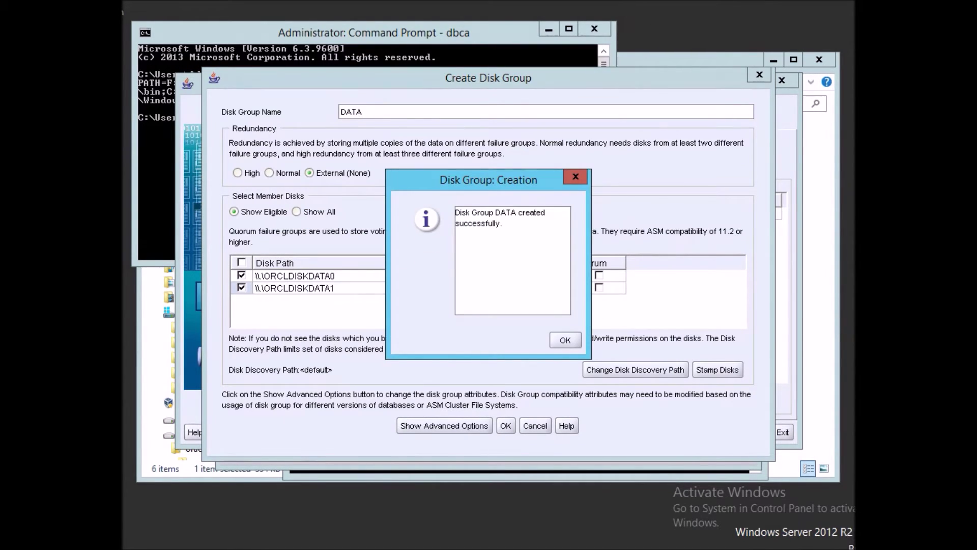
key("Return")
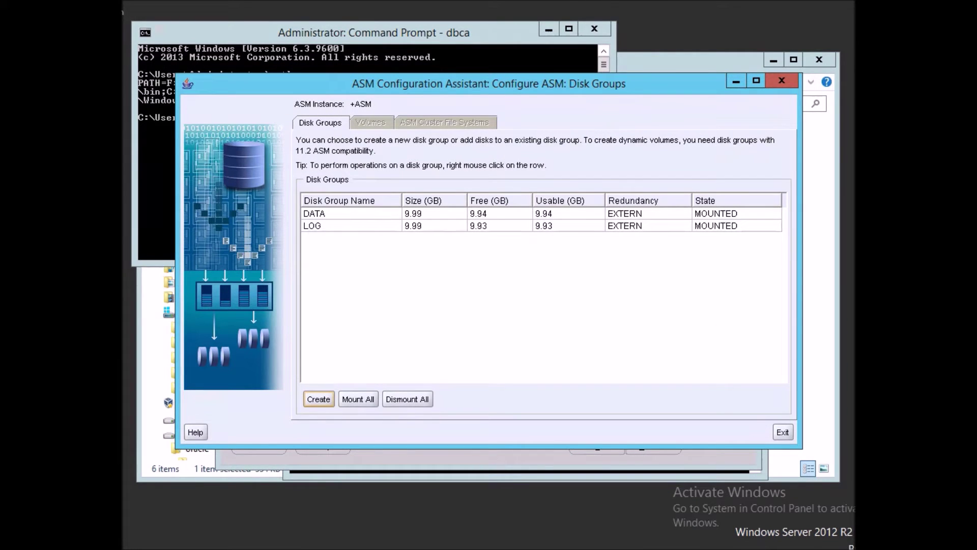
Exit ASMCA and set +DATA as the DBCA database area.
left_click(783, 432)
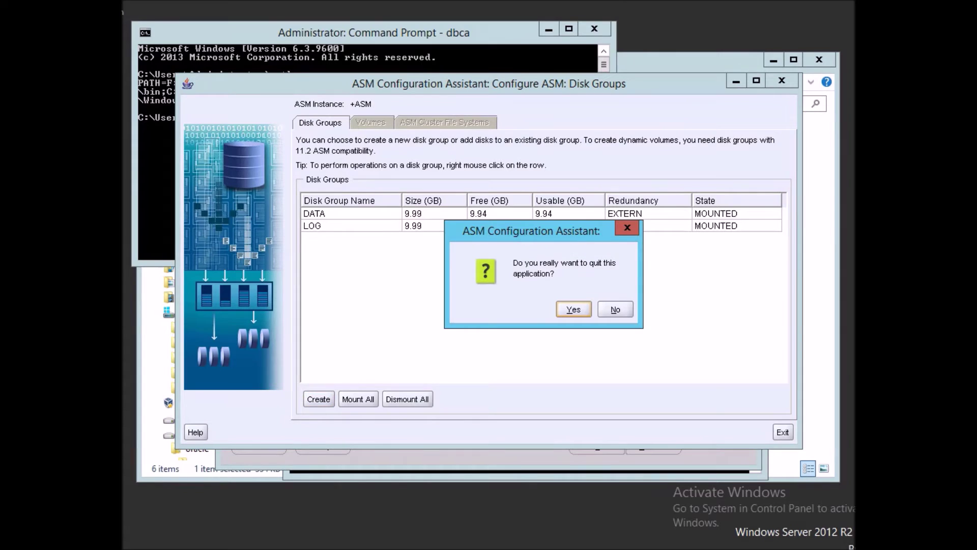
key("Return")
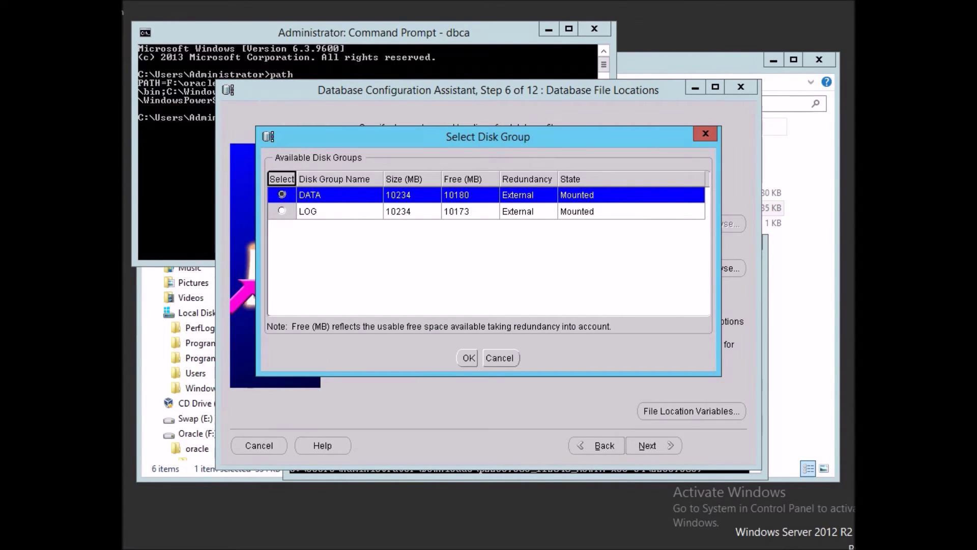
key("Return")
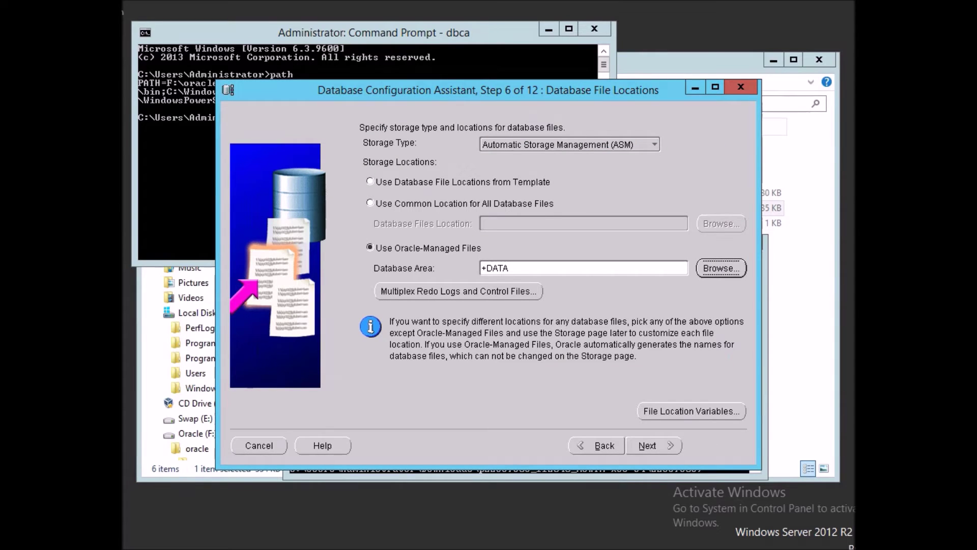
left_click(458, 291)
Set the first redo log and control file destination to +LOG.
left_click(493, 229)
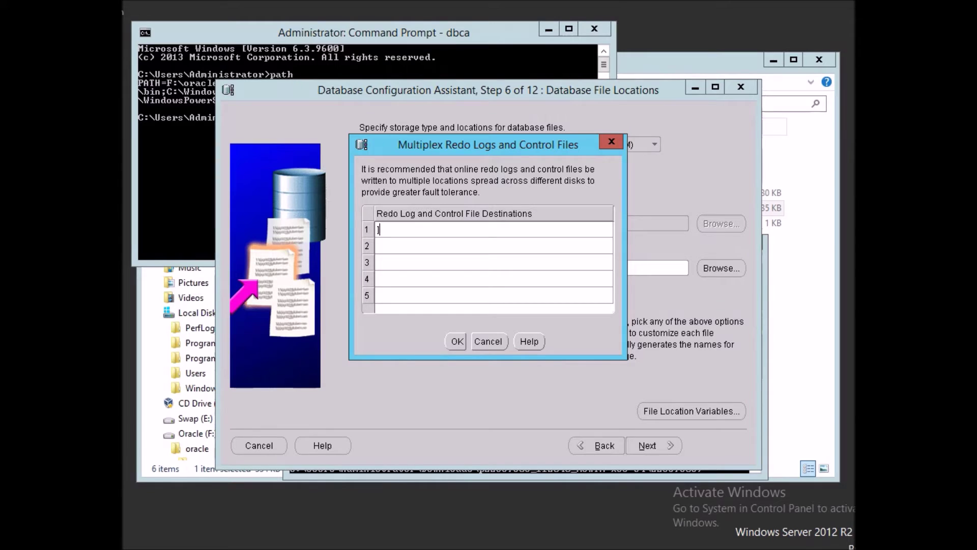
type("+LOG")
key("Return")
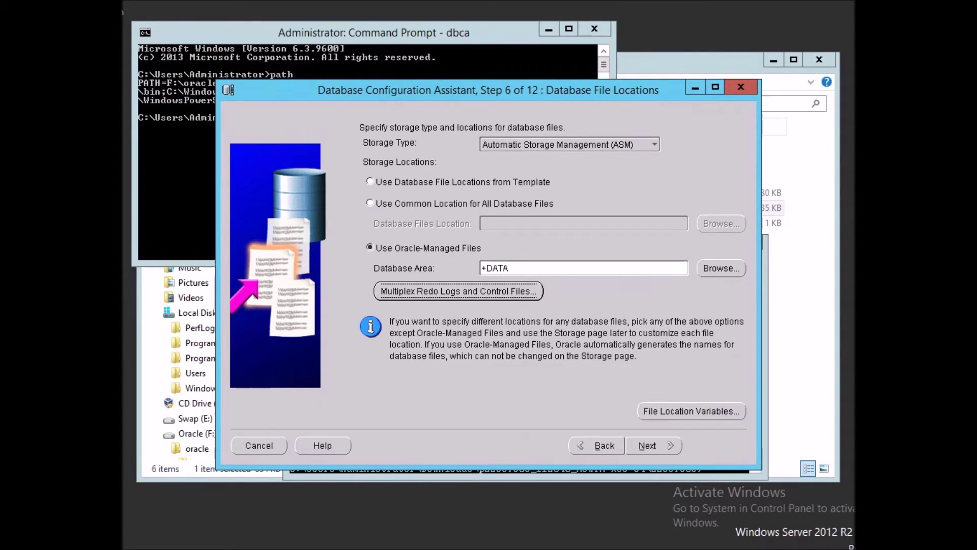
Continue past file locations and supply the ASMSNMP password for ASM.
left_click(653, 445)
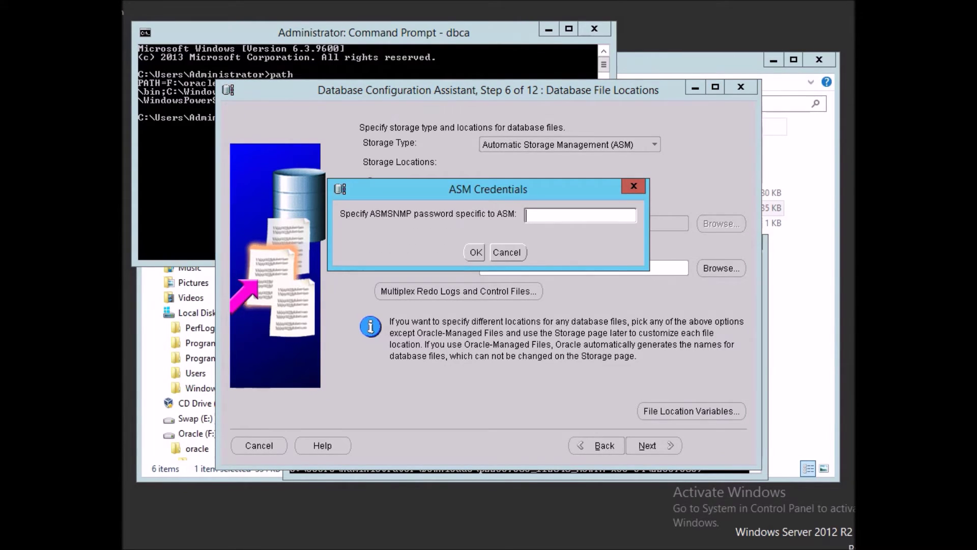
type("*********")
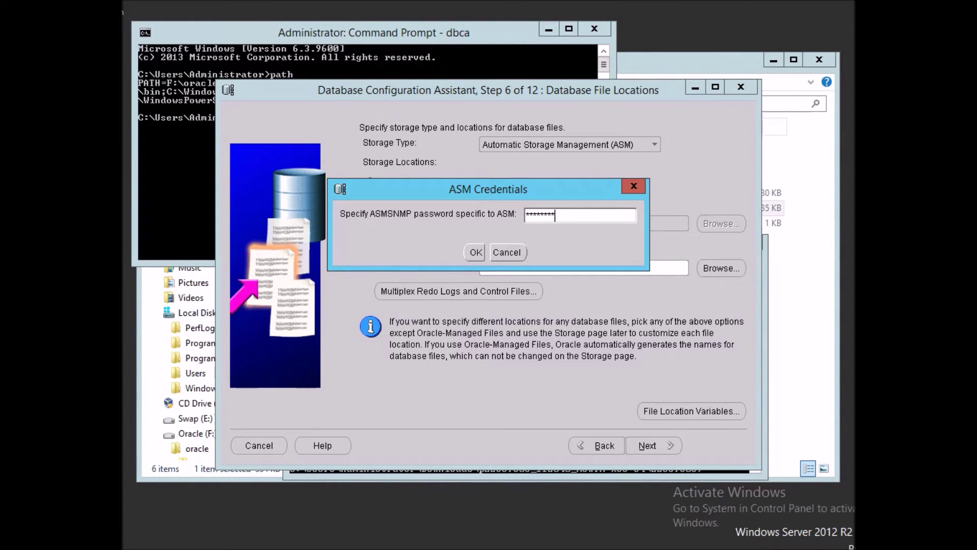
key("Tab")
key("Return")
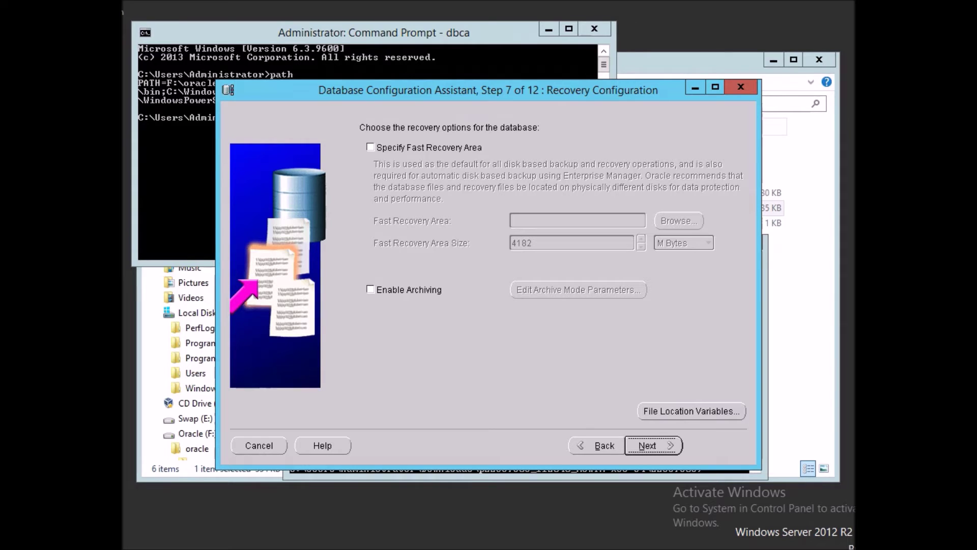
Enable a fast recovery area located at +DATA.
left_click(371, 147)
left_click(577, 221)
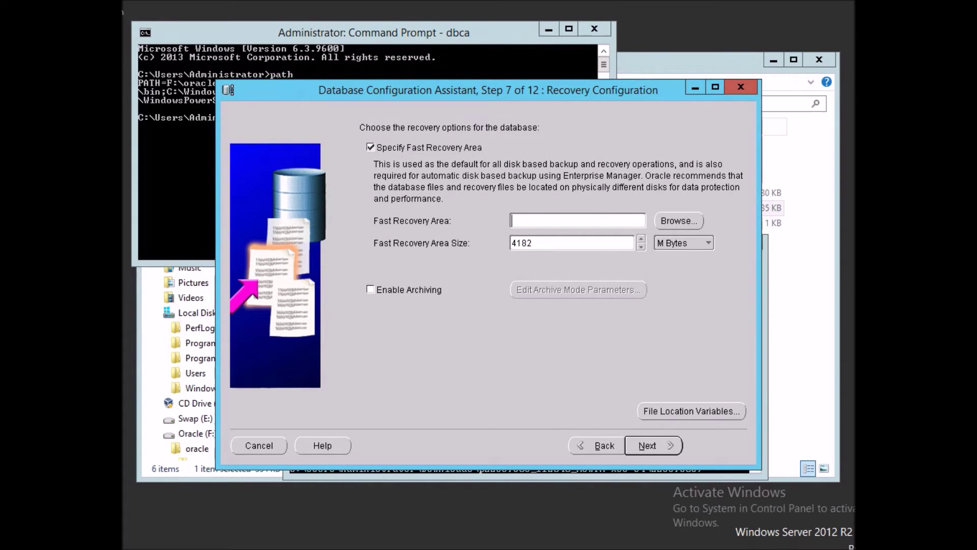
type("+DATA")
Enable archiving with destination LOCATION=USE_DB_RECOVERY_FILE_DEST, then continue to database content.
left_click(370, 289)
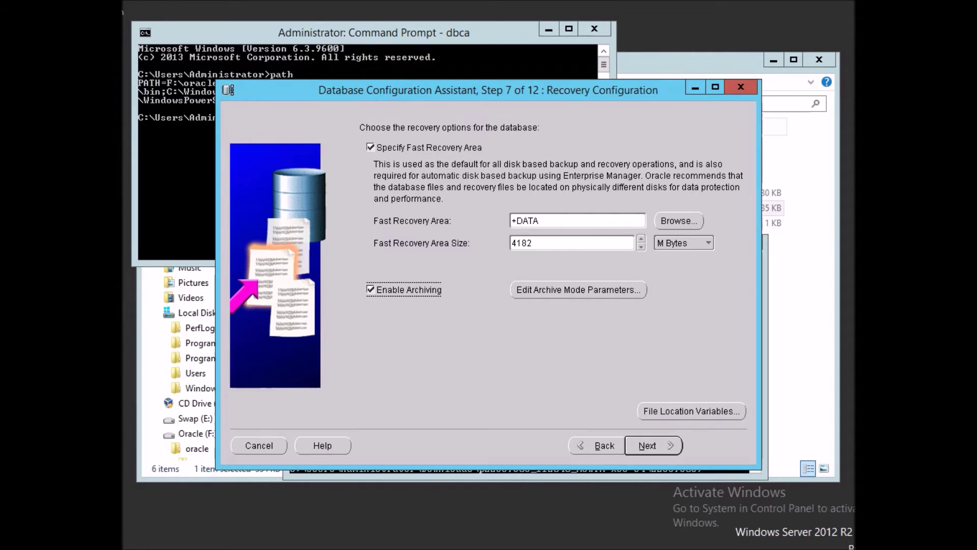
left_click(578, 289)
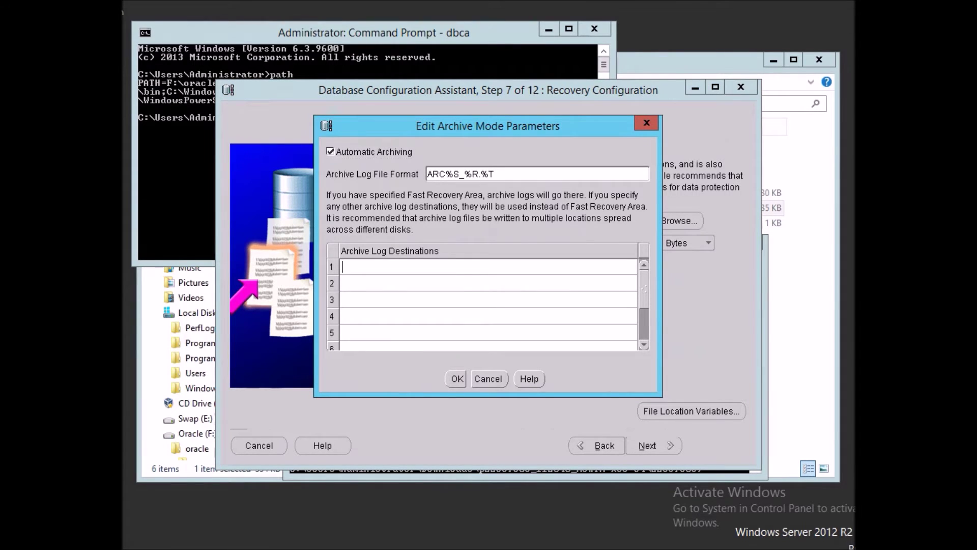
type("LOCATION=")
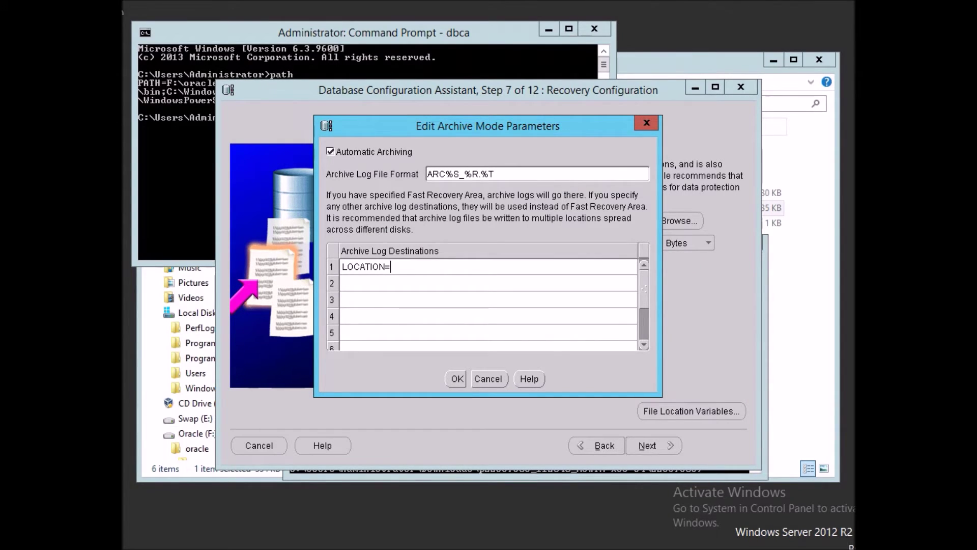
type("USE_DB_RECOVERY")
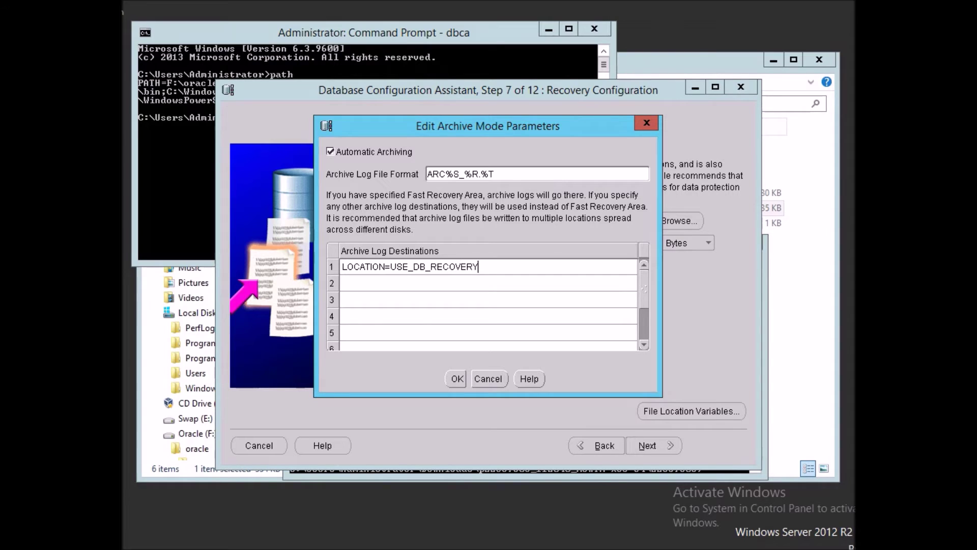
type("_FILE_DEST")
left_click(457, 378)
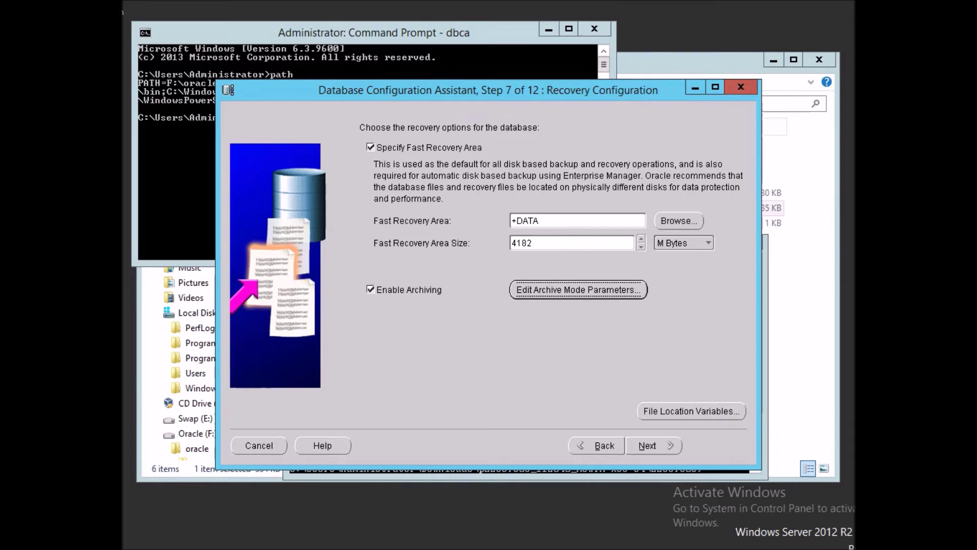
left_click(653, 446)
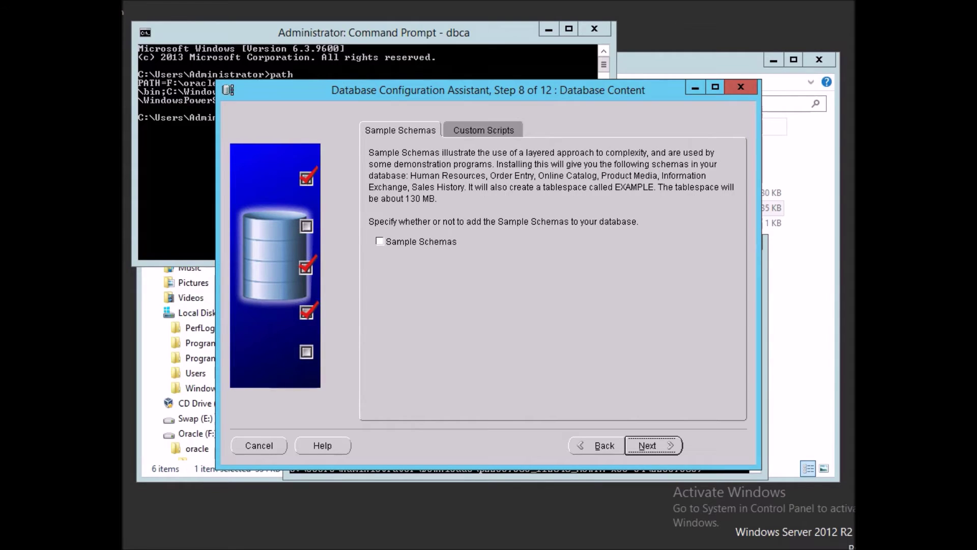
Include the sample schemas and set the memory size to 1024 MB.
left_click(380, 241)
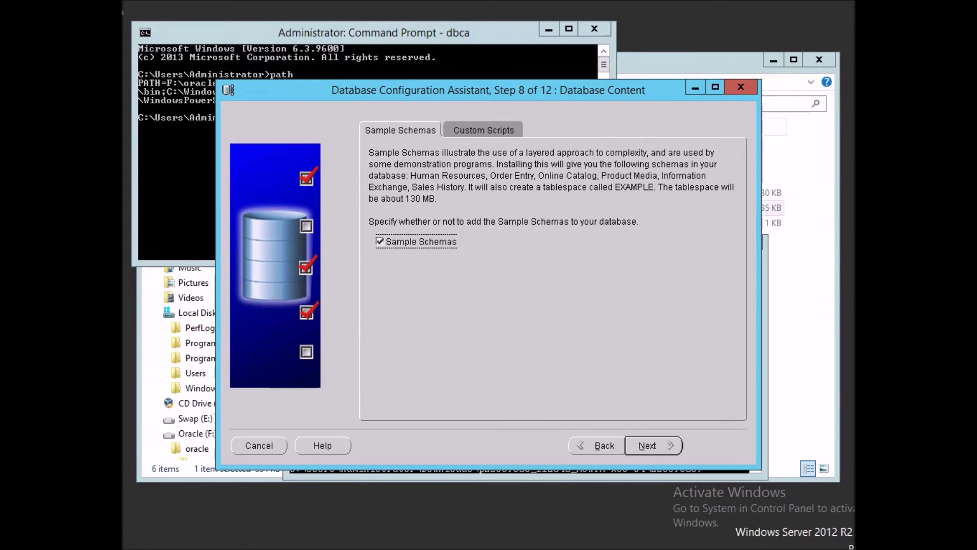
left_click(653, 445)
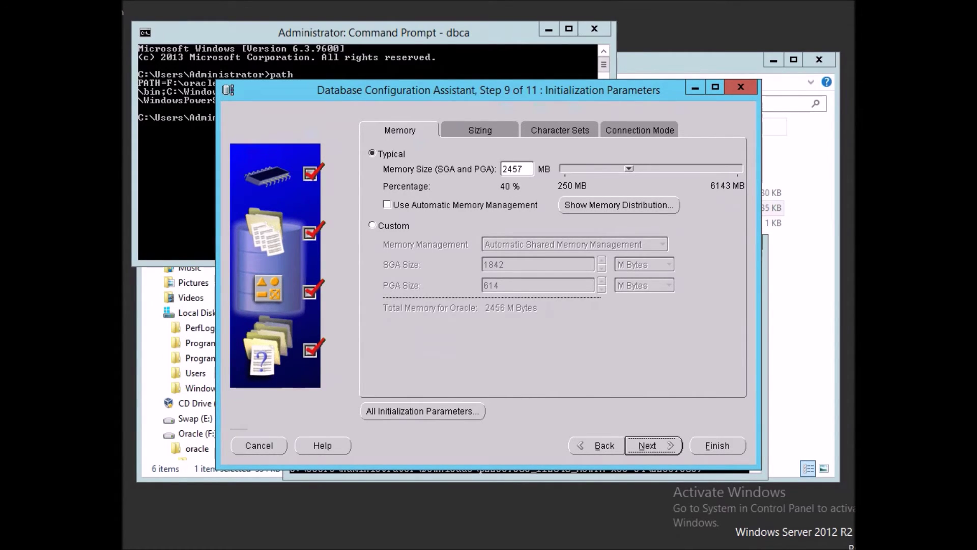
double_click(513, 169)
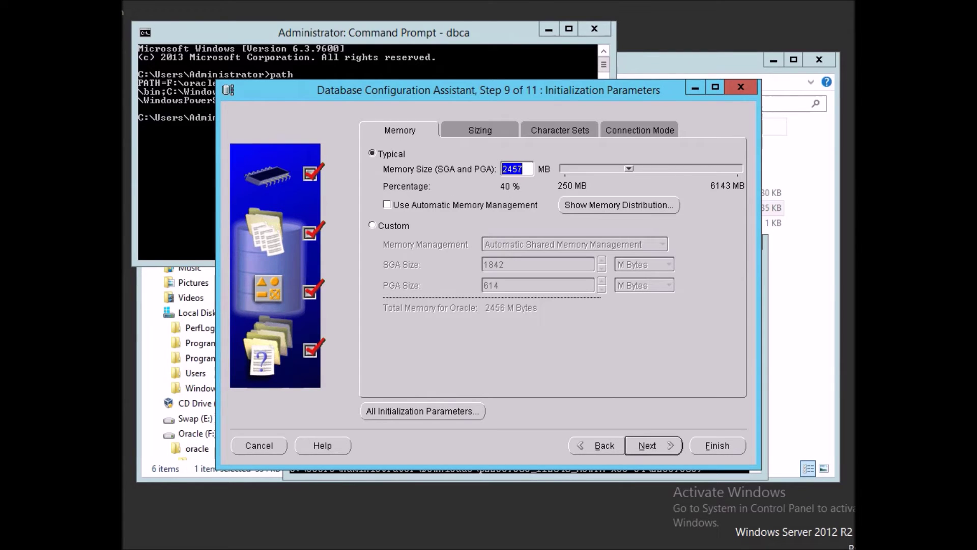
type("1024")
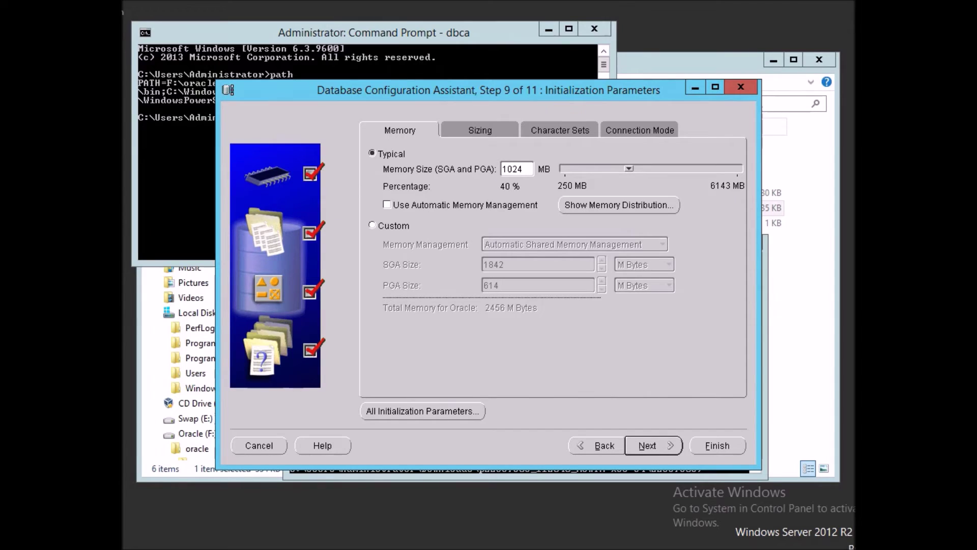
Review the Sizing, Character Sets and Connection Mode settings, then show all initialization parameters.
left_click(480, 131)
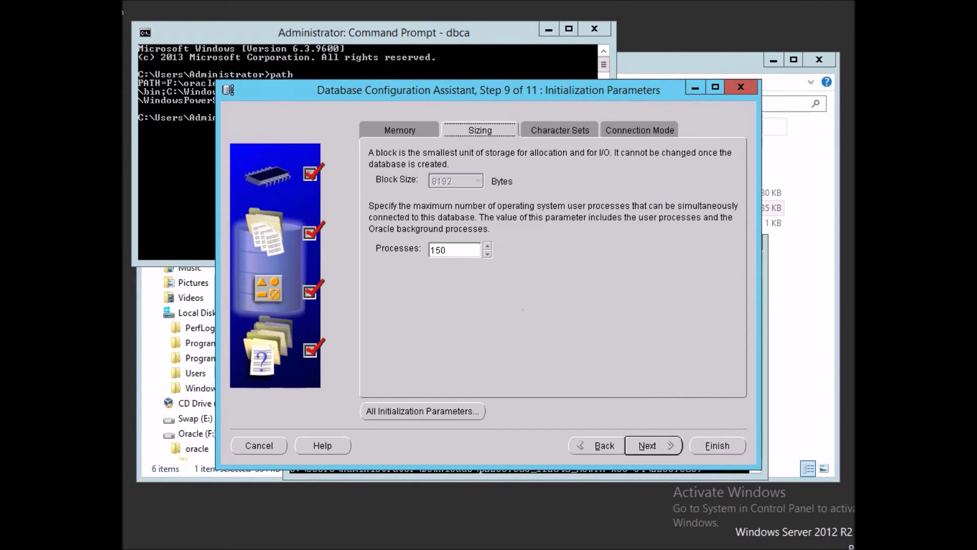
left_click(560, 130)
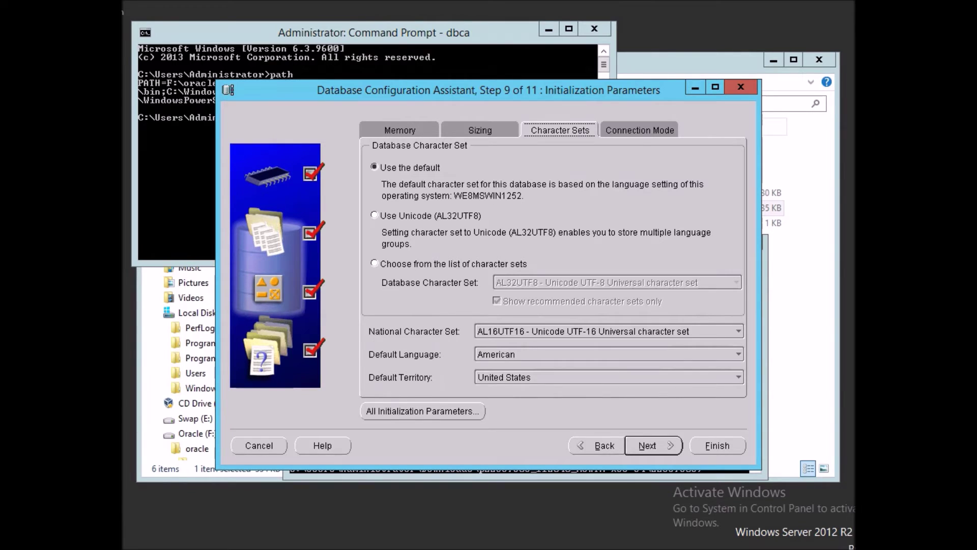
key("Right")
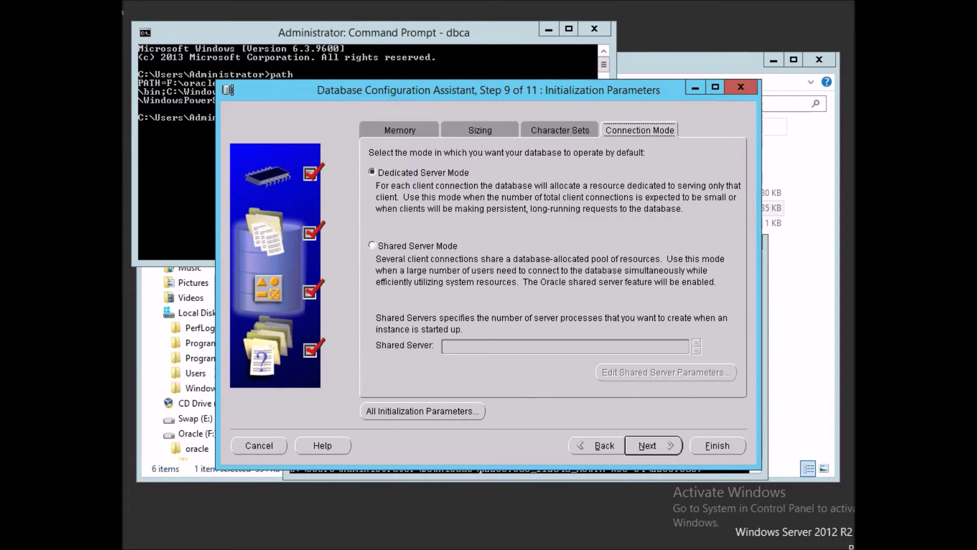
left_click(422, 411)
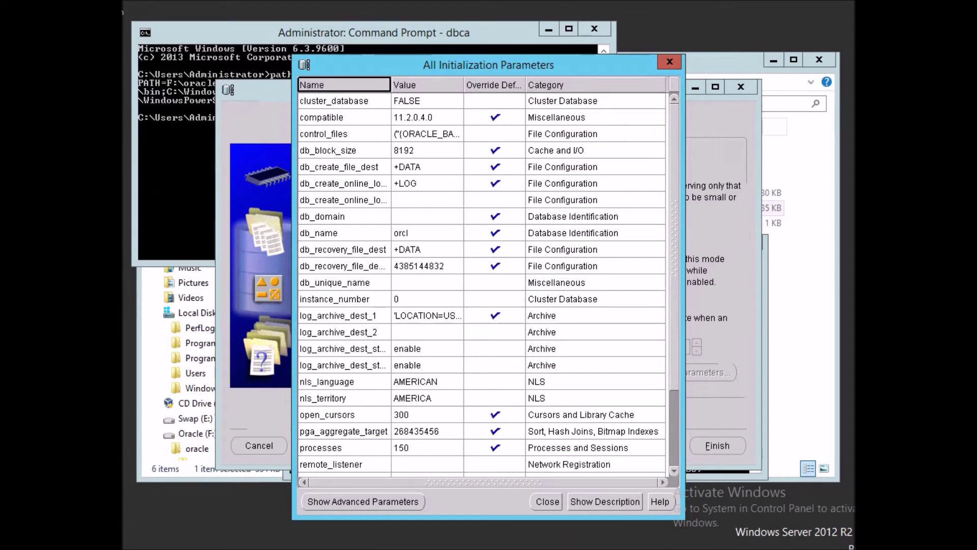
Show advanced parameters and change db_recovery_file_dest from +DATA to +LOG.
left_click(363, 501)
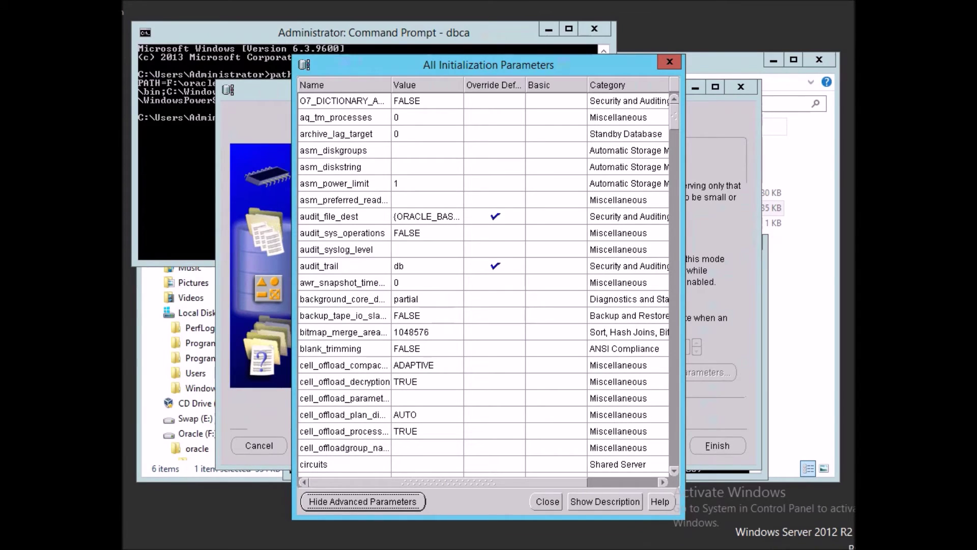
scroll(489, 283, "down", 3)
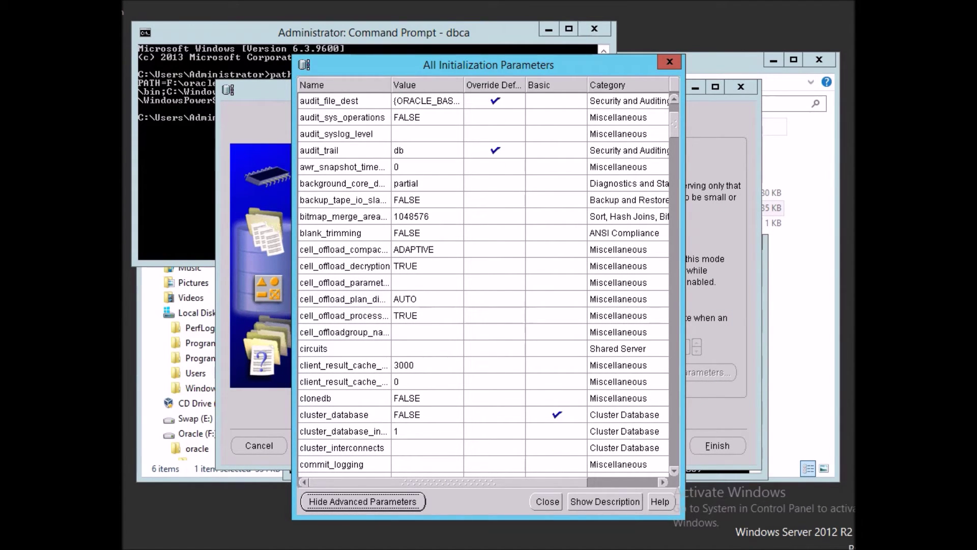
scroll(489, 283, "down", 7)
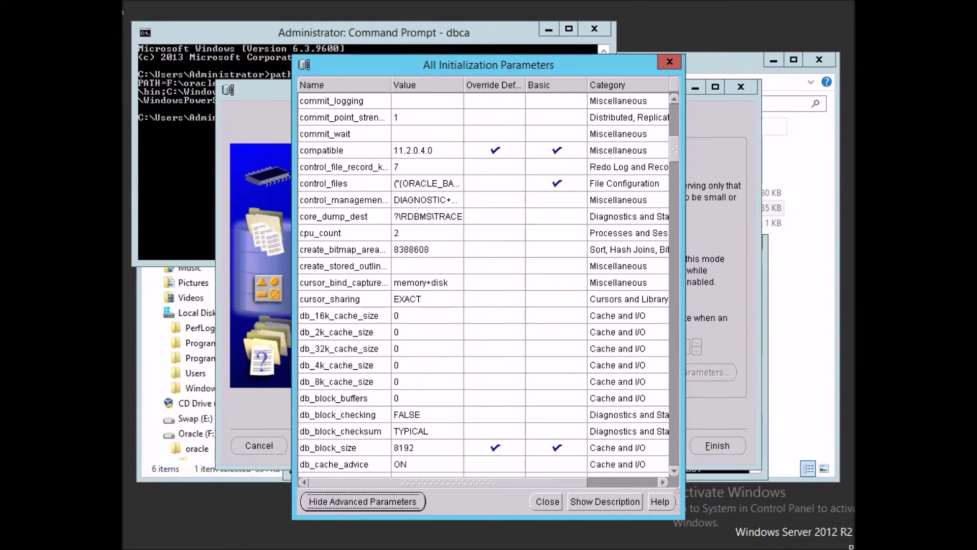
scroll(489, 282, "down", 3)
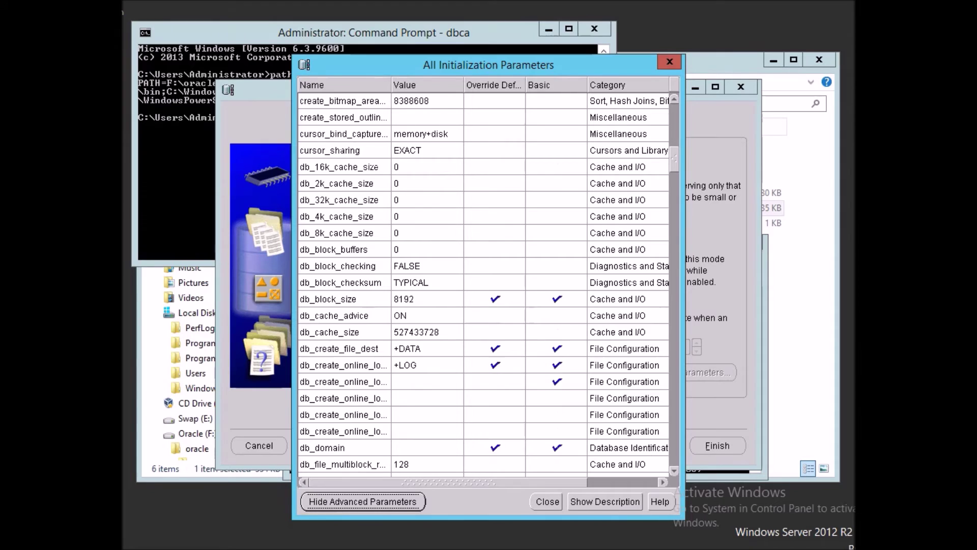
scroll(489, 283, "down", 6)
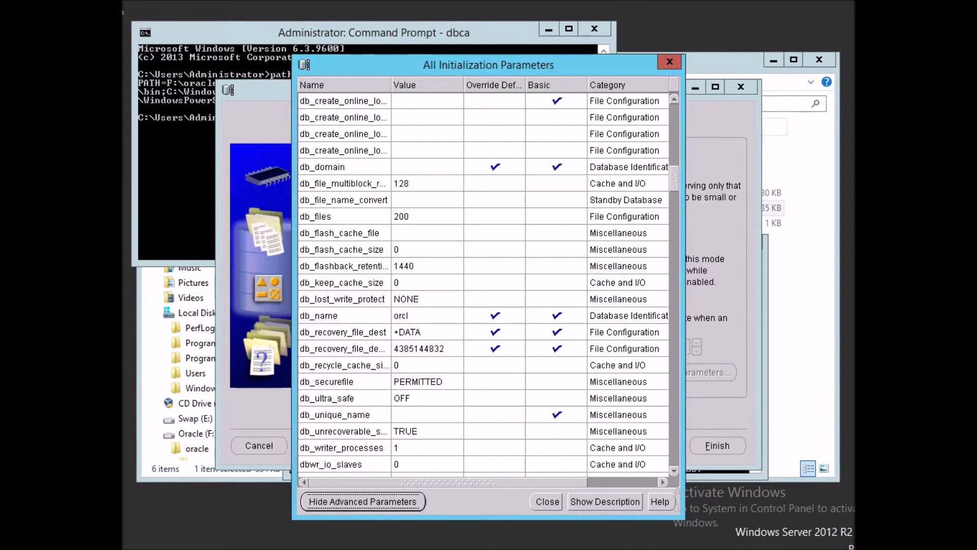
left_click(344, 332)
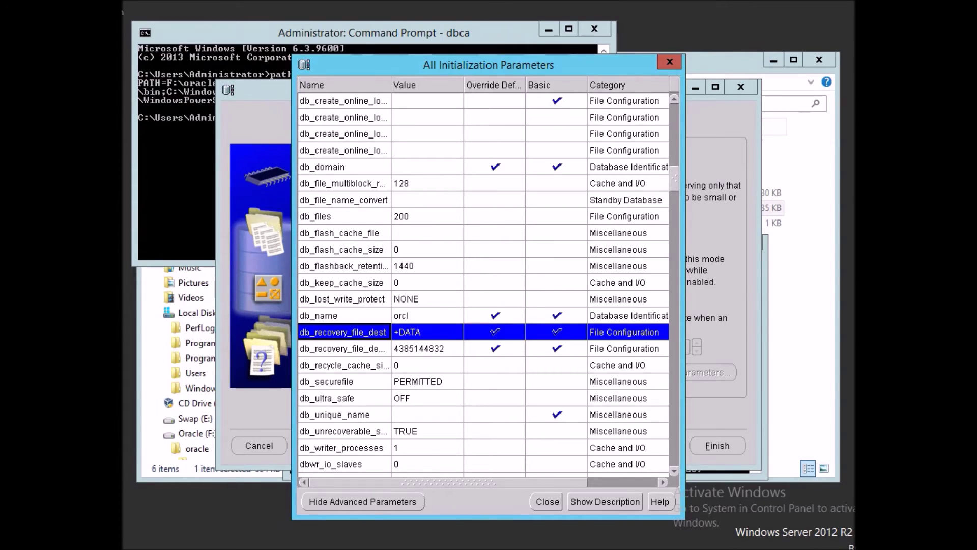
left_click(426, 332)
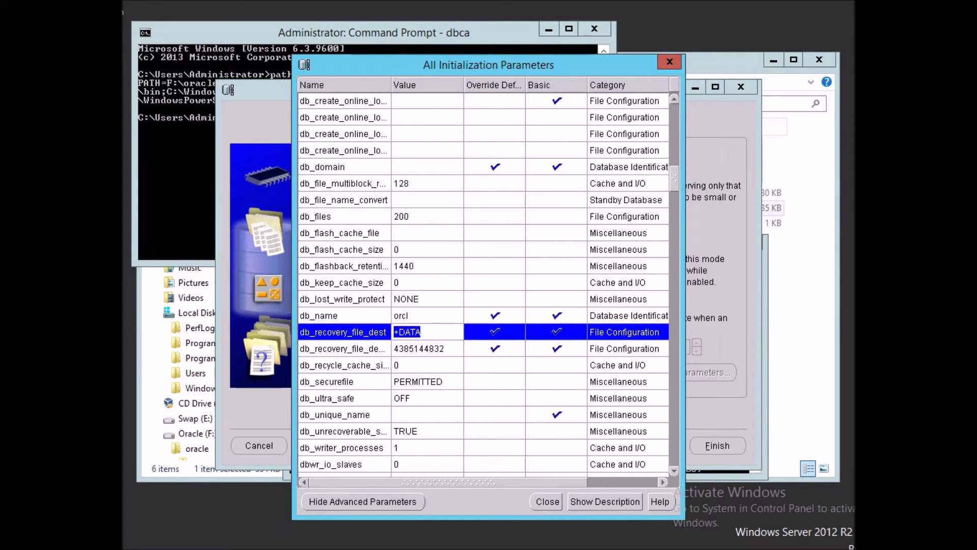
left_click(426, 333)
key("ctrl+shift+Left")
type("LOG")
left_click(427, 349)
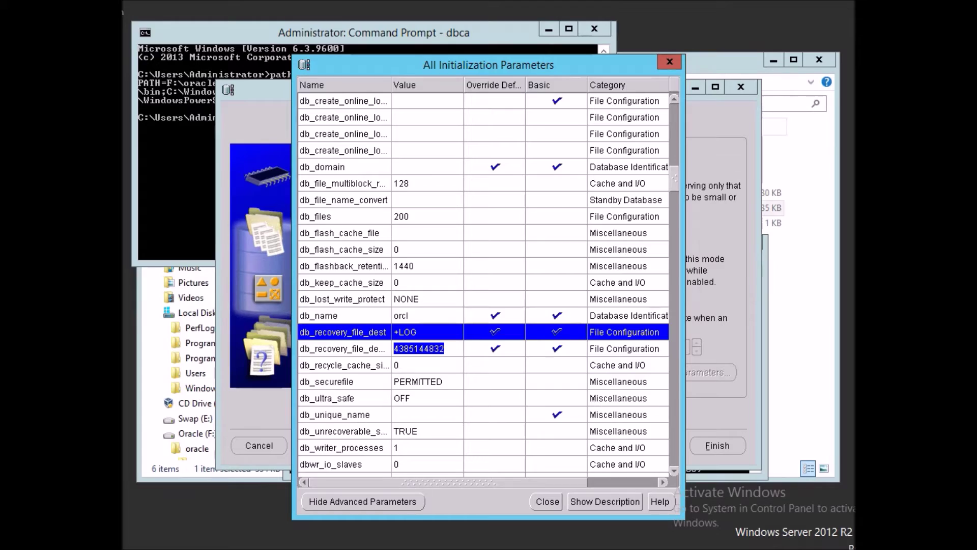
Set deferred_segment_creation to FALSE and close the full parameter list.
scroll(484, 282, "down", 4)
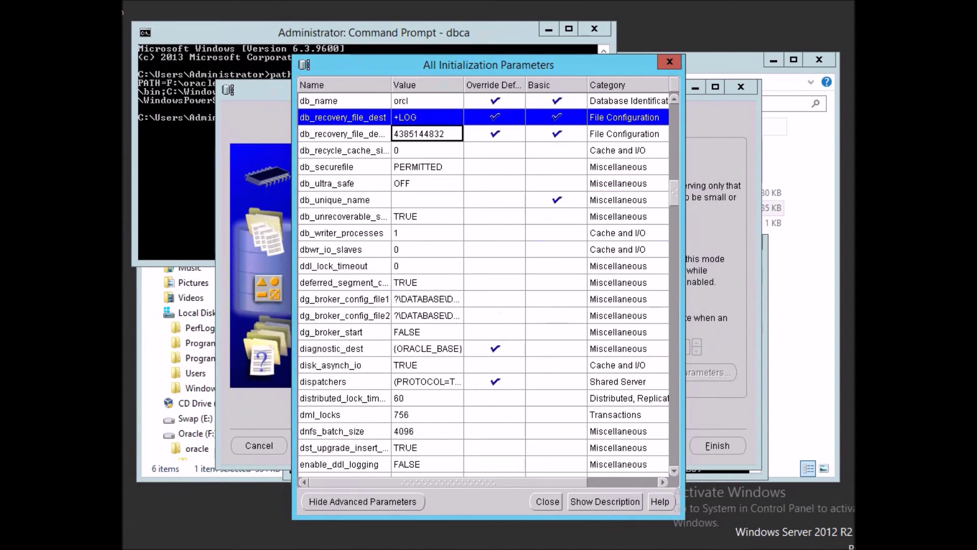
scroll(483, 282, "down", 2)
scroll(483, 283, "down", 8)
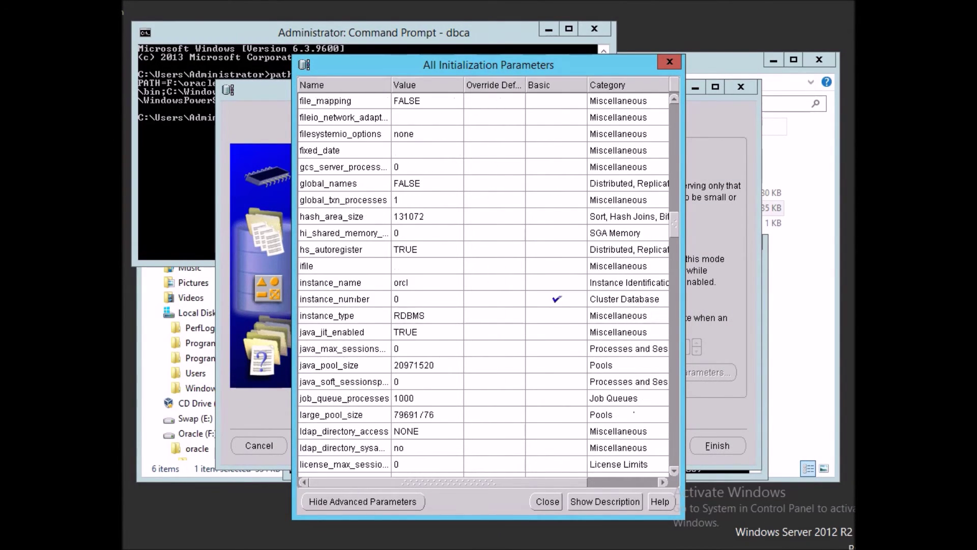
scroll(483, 283, "up", 15)
scroll(484, 282, "up", 6)
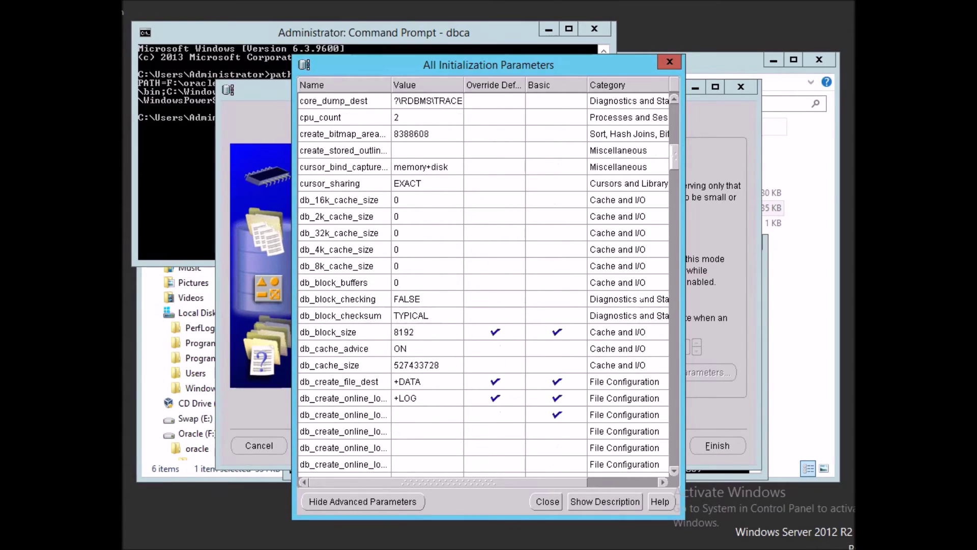
scroll(483, 282, "up", 6)
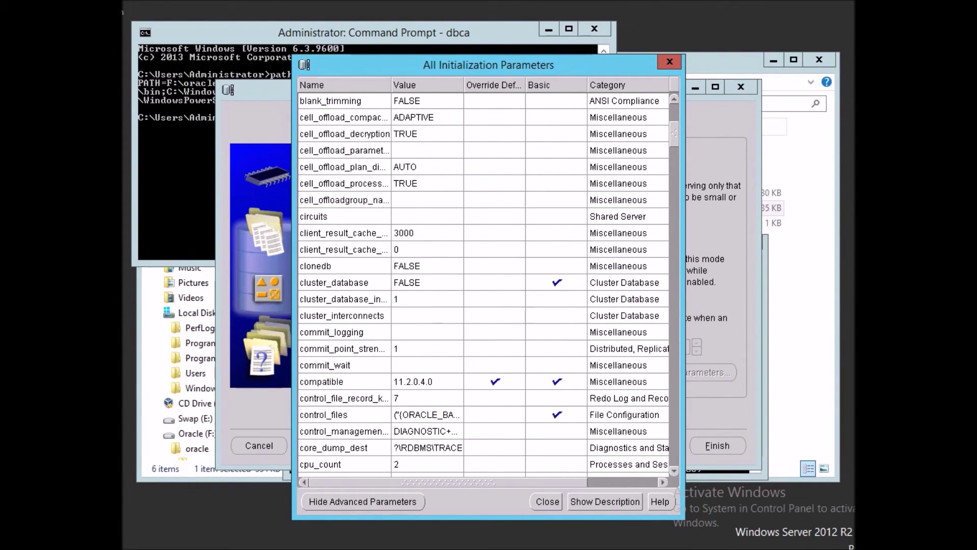
scroll(483, 282, "down", 15)
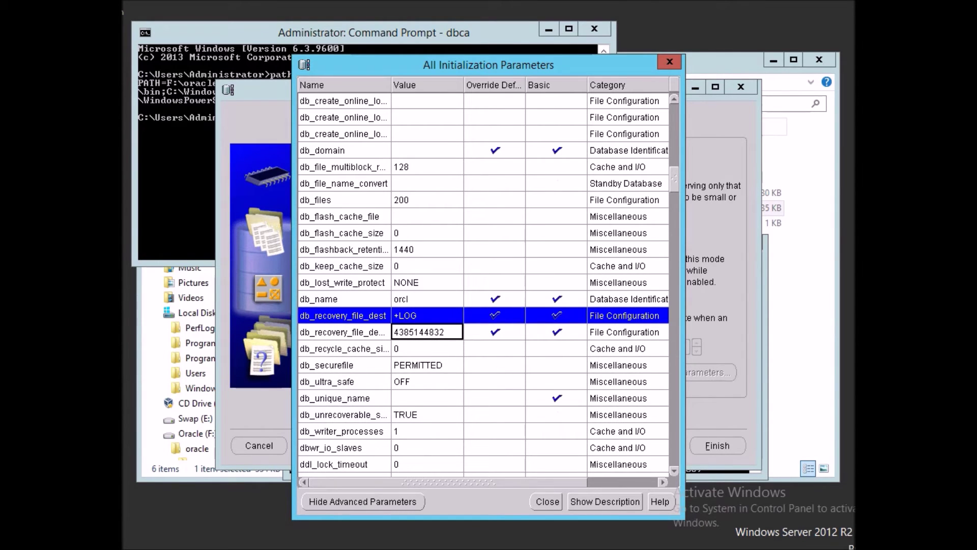
scroll(484, 283, "down", 3)
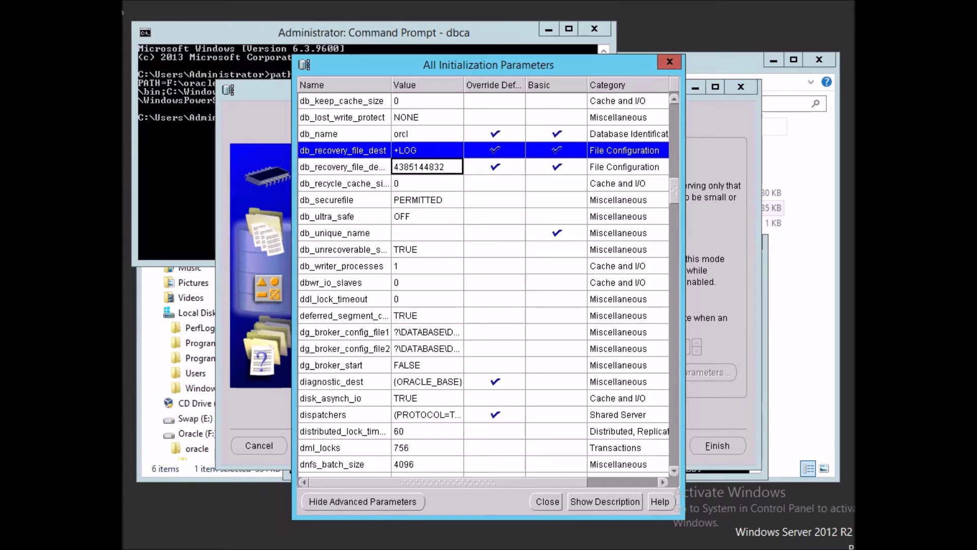
left_click(427, 316)
type("FALSE")
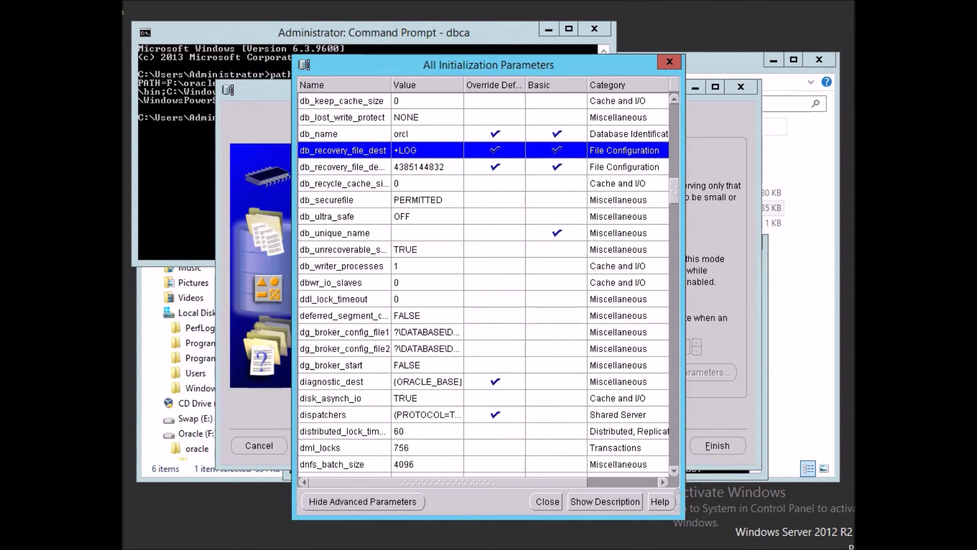
key("Return")
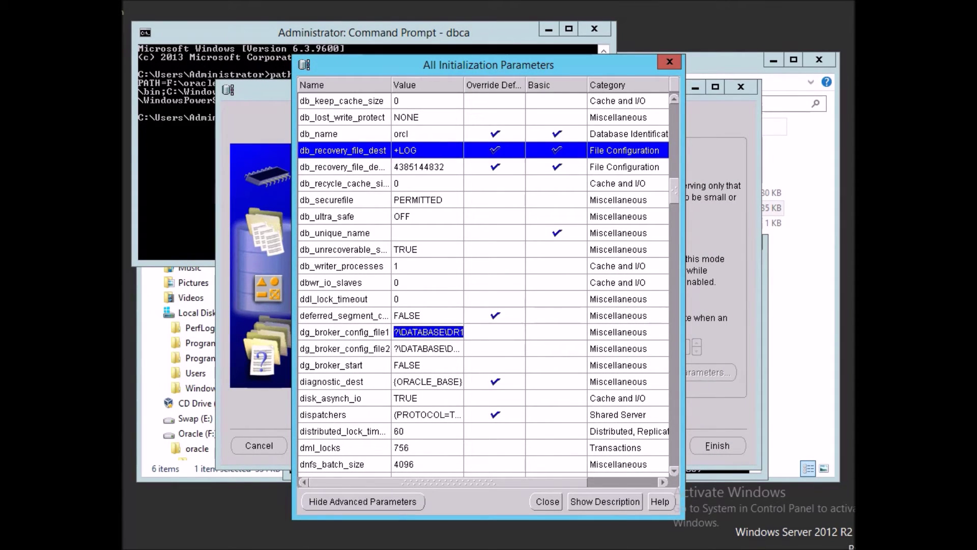
scroll(484, 283, "down", 7)
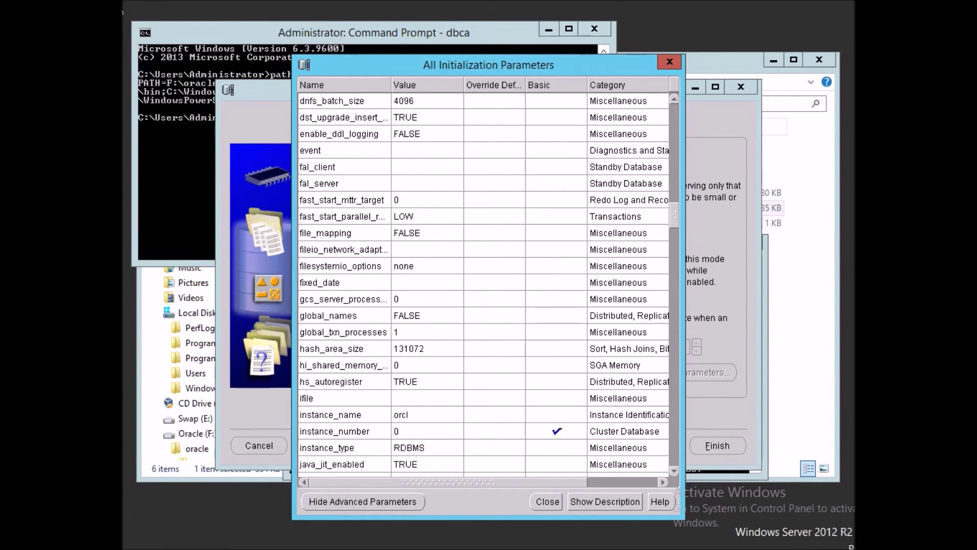
key("Escape")
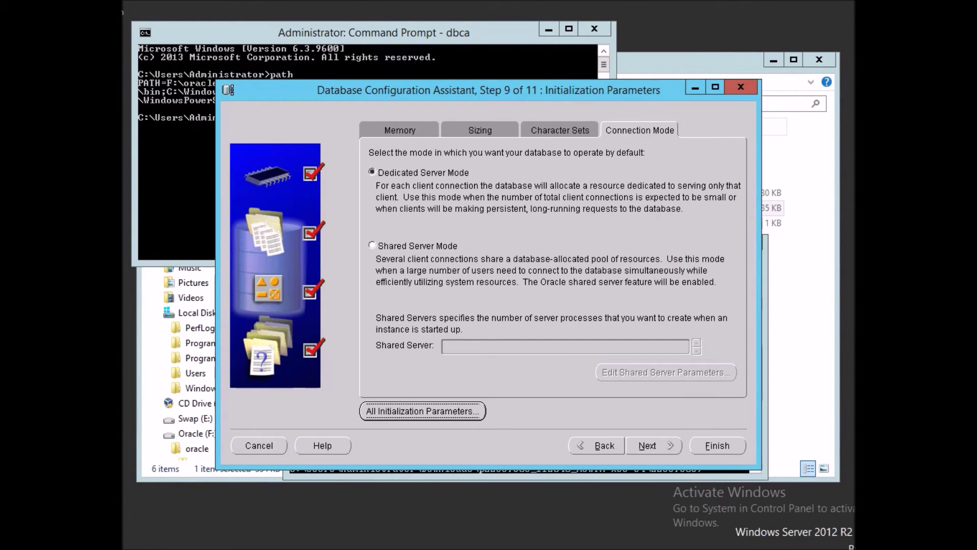
Review the control file, datafiles and redo log groups 1-3 in the storage step.
left_click(654, 445)
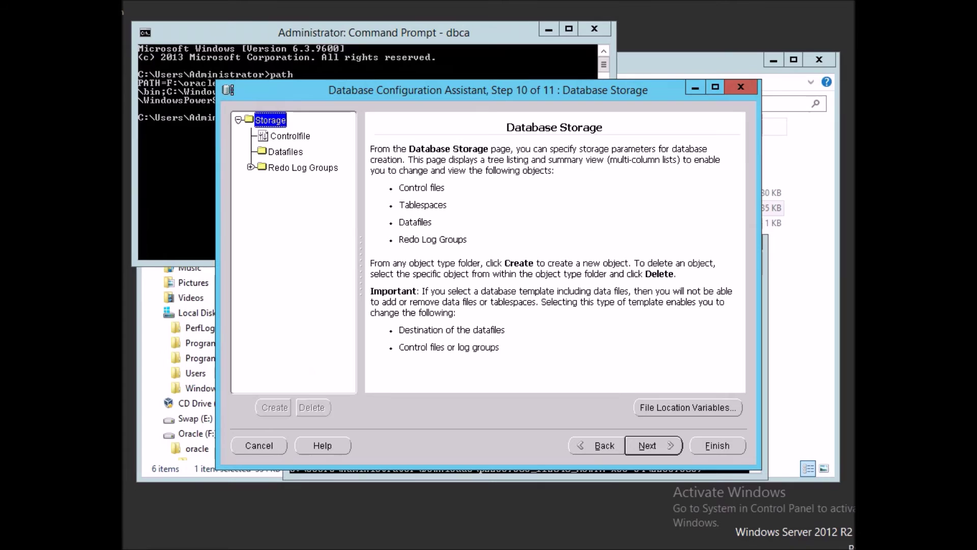
left_click(291, 135)
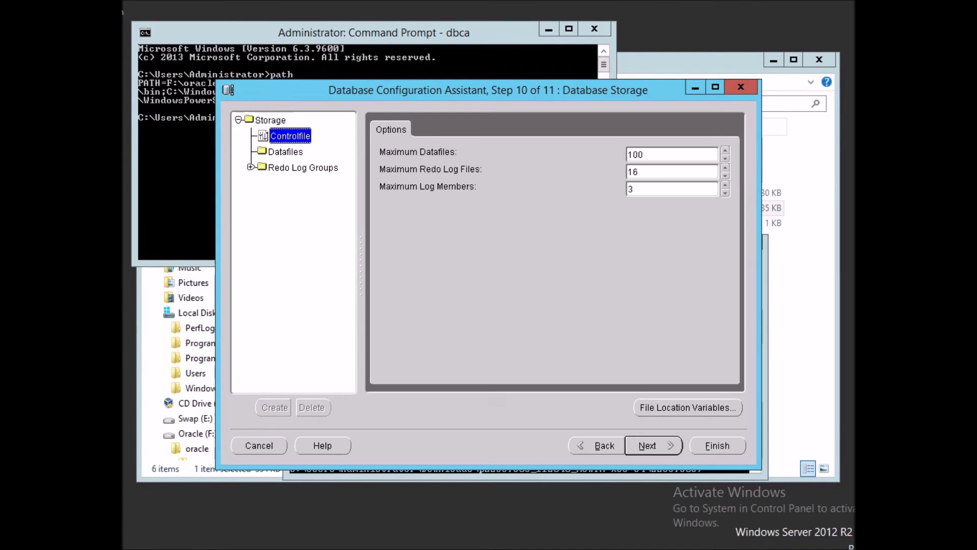
left_click(286, 152)
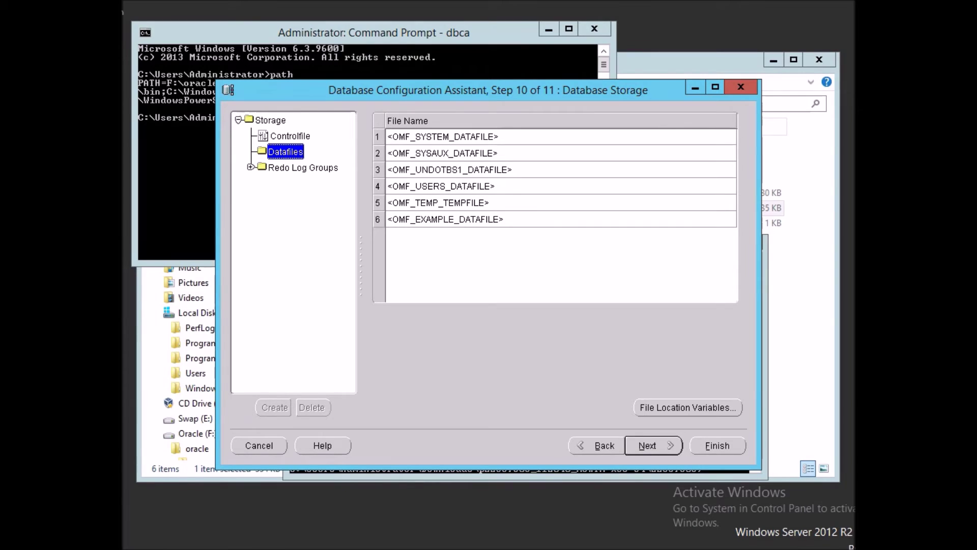
left_click(250, 167)
left_click(303, 167)
left_click(283, 183)
left_click(283, 199)
left_click(283, 215)
Also generate database creation scripts, then finish to show the Create Database summary.
left_click(654, 445)
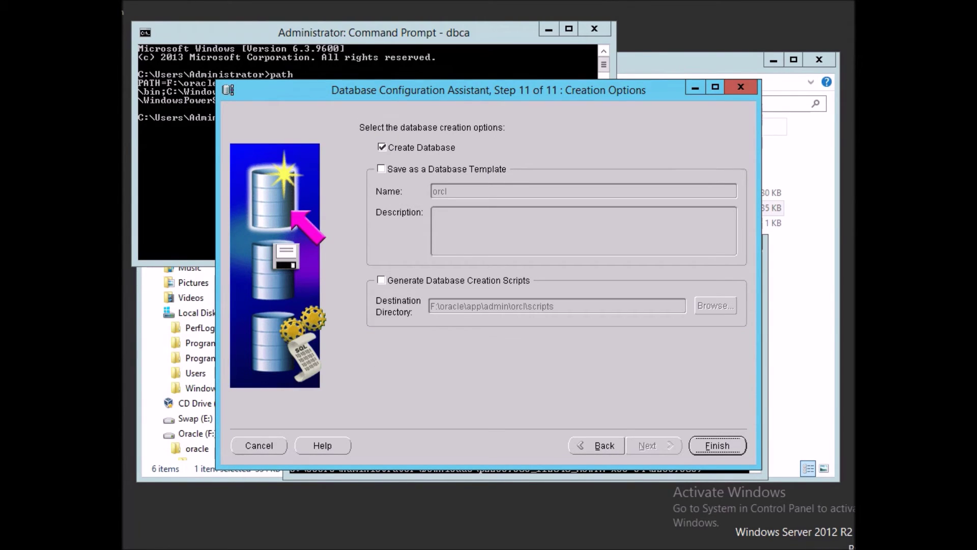
left_click(381, 279)
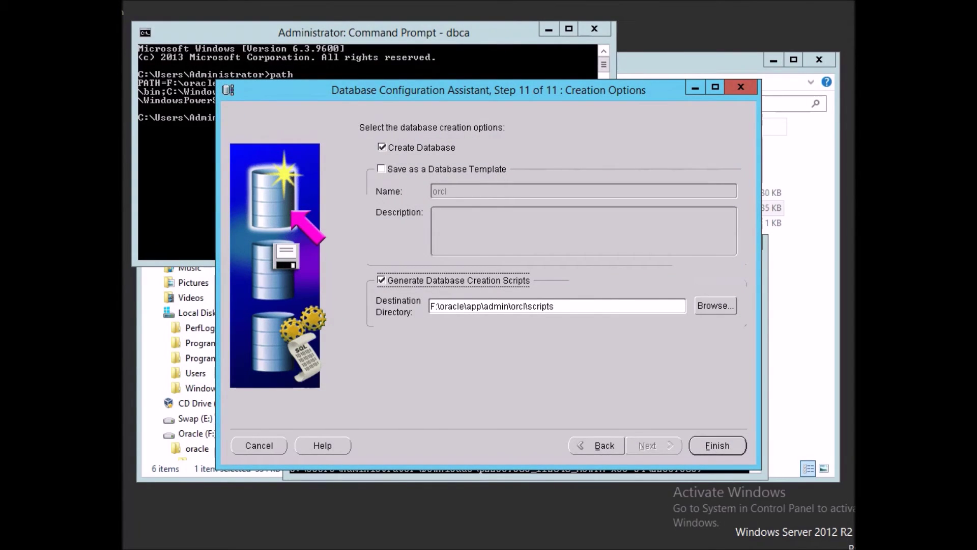
left_click(718, 445)
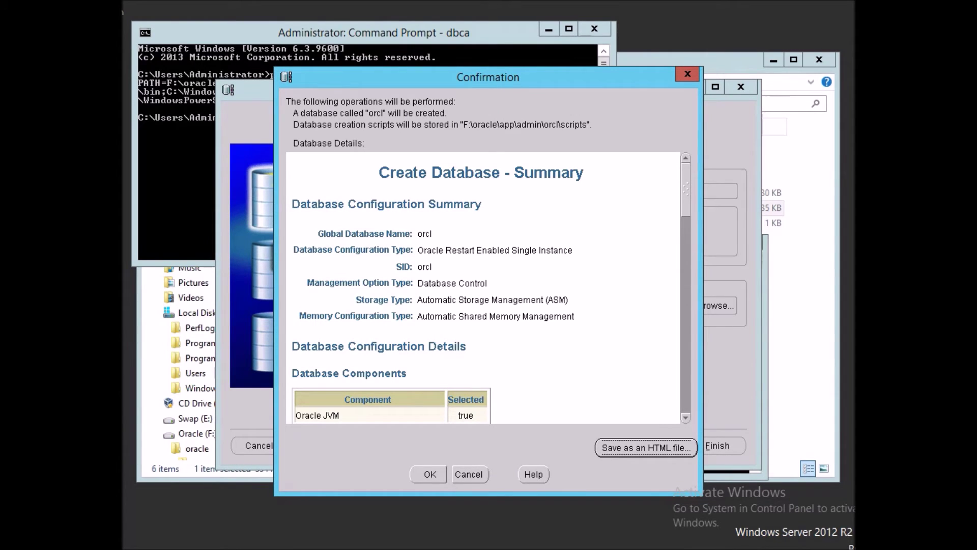
scroll(483, 288, "down", 10)
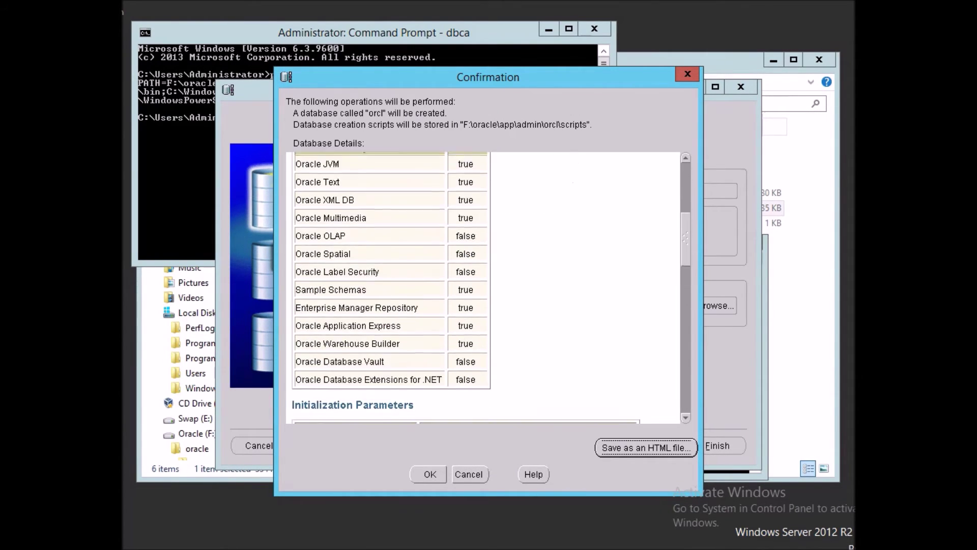
scroll(488, 288, "down", 8)
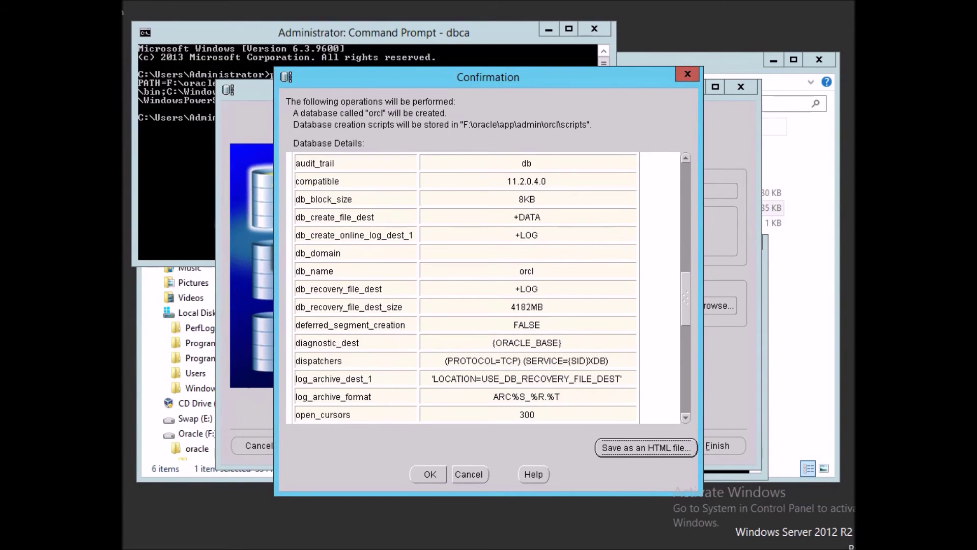
scroll(489, 288, "down", 8)
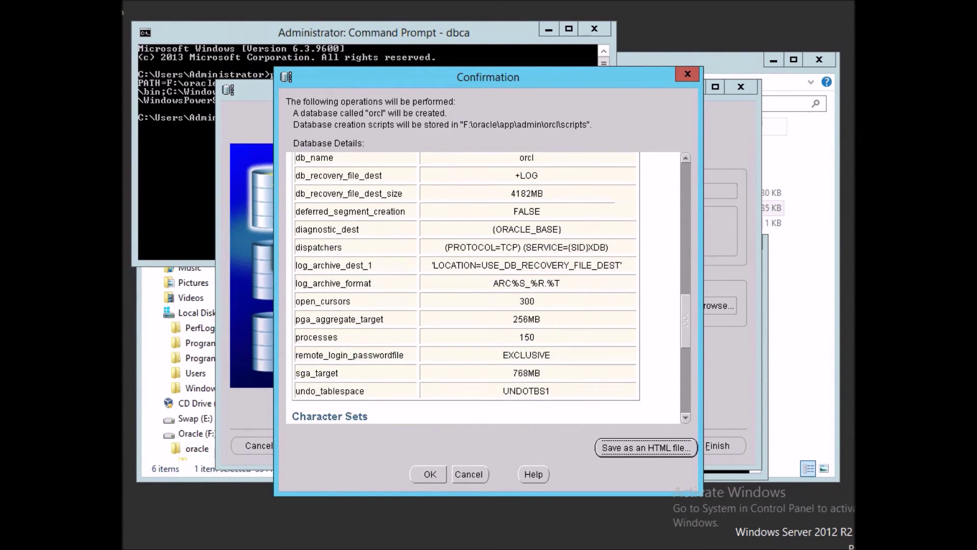
scroll(488, 288, "down", 8)
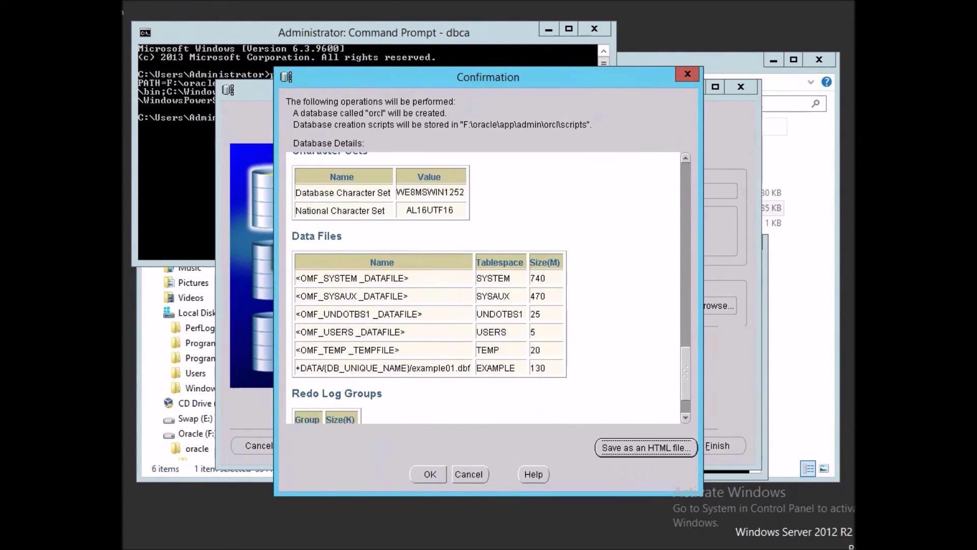
scroll(486, 287, "down", 2)
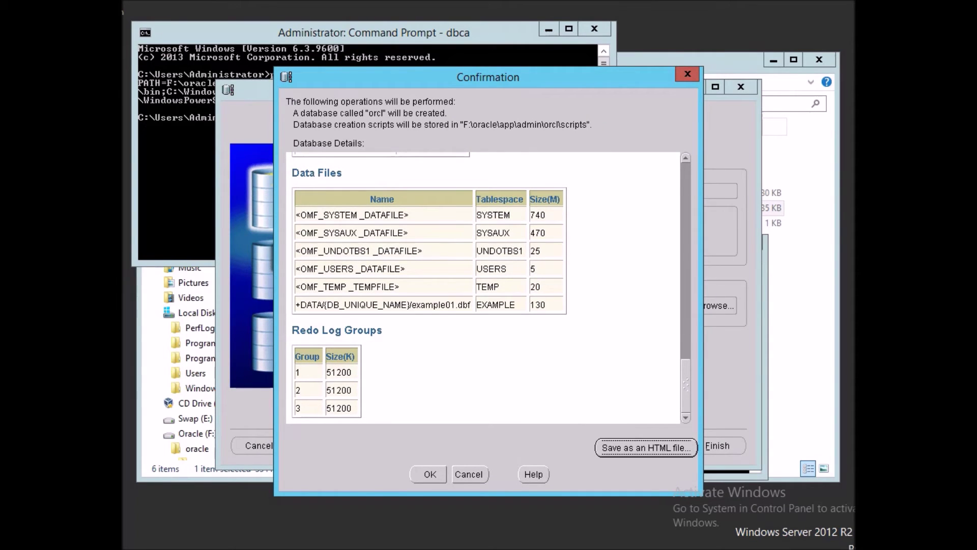
left_click(428, 475)
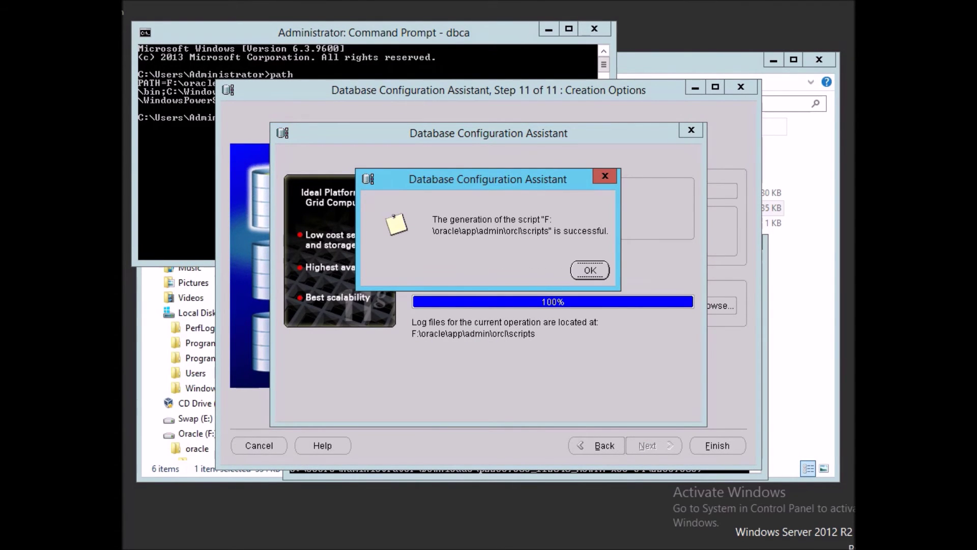
Dismiss the script-generation success message and exit DBCA after orcl is created.
key("Return")
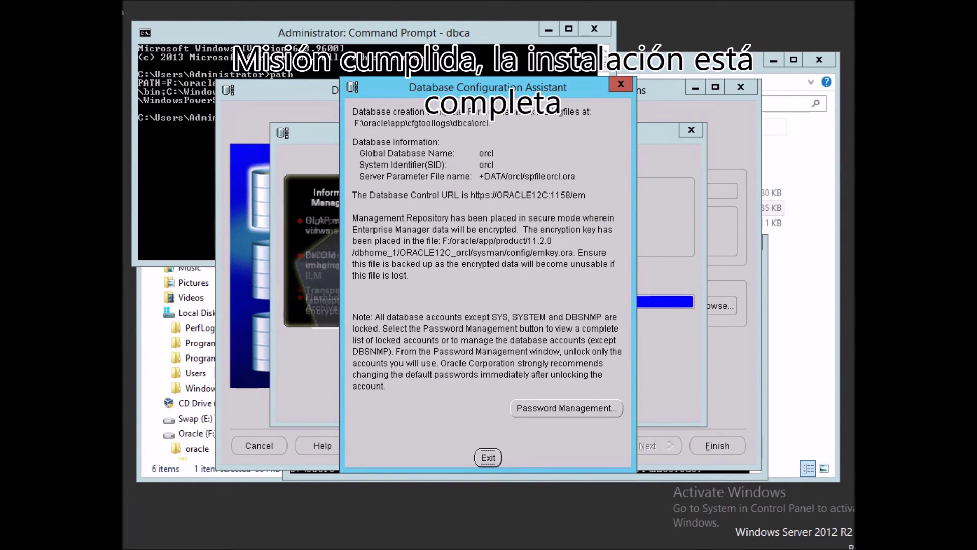
key("Return")
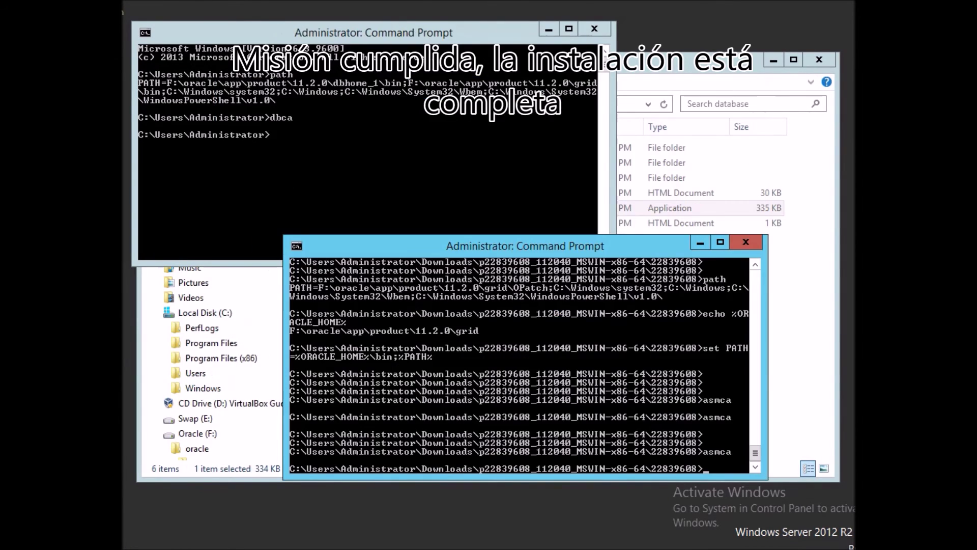
Connect to orcl with sqlplus / as sysdba and display the SGA sizes.
left_click(273, 136)
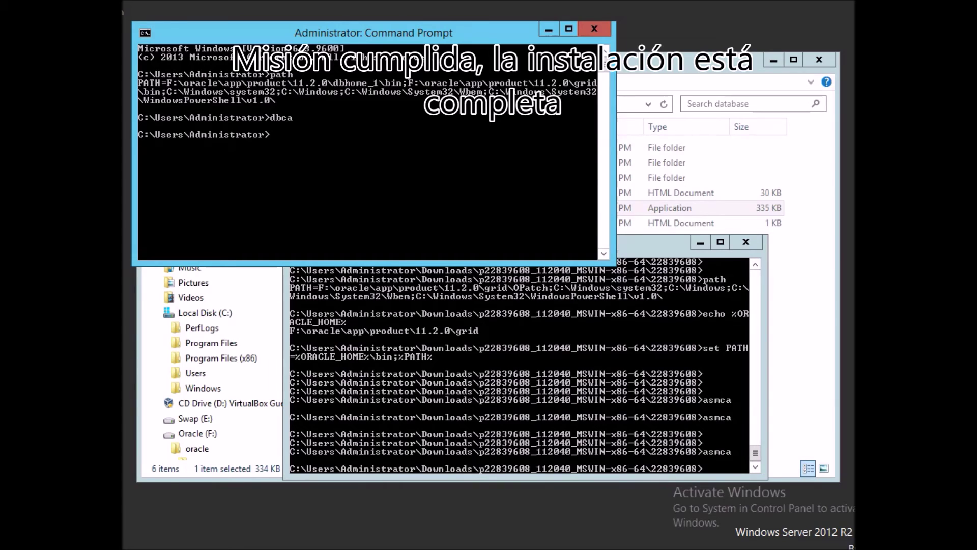
type("sqlplus / as sysdba")
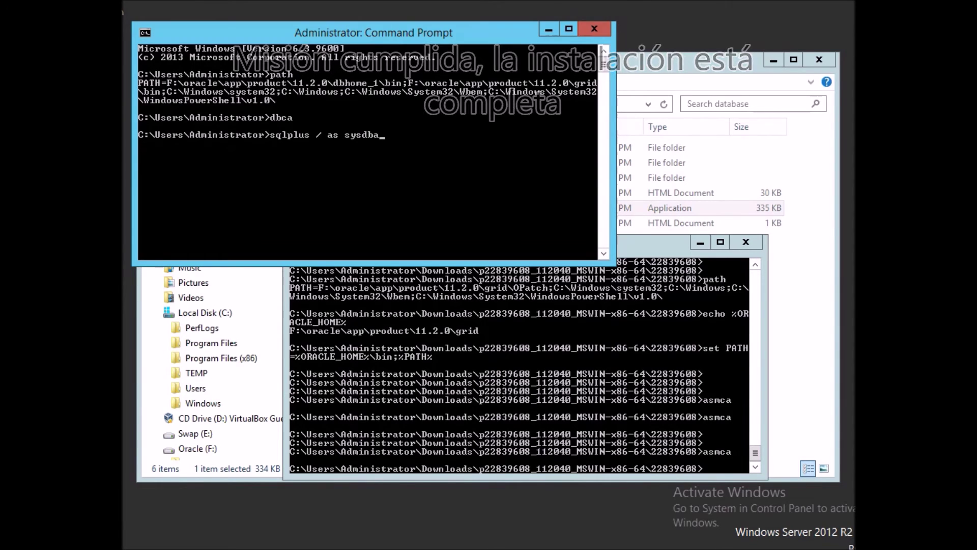
key("Return")
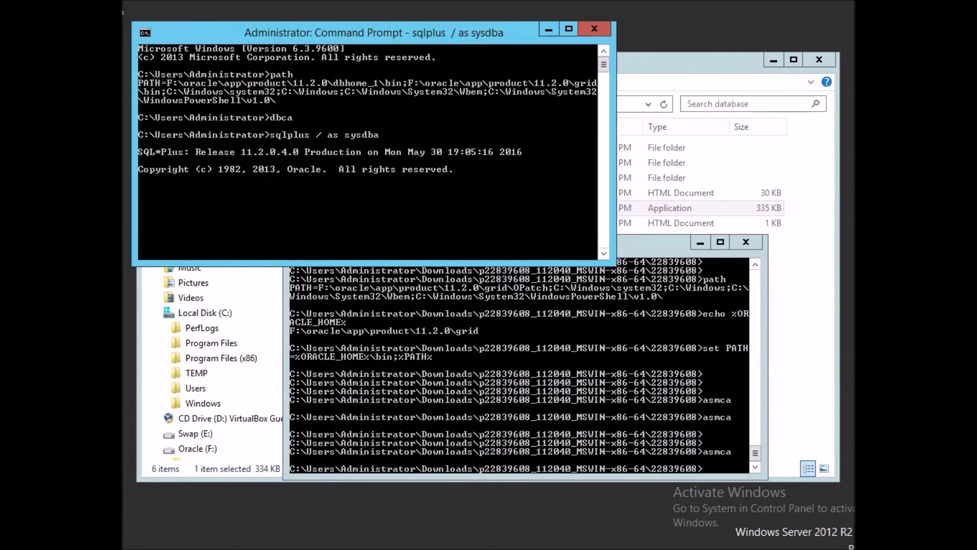
type("show sga")
key("Return")
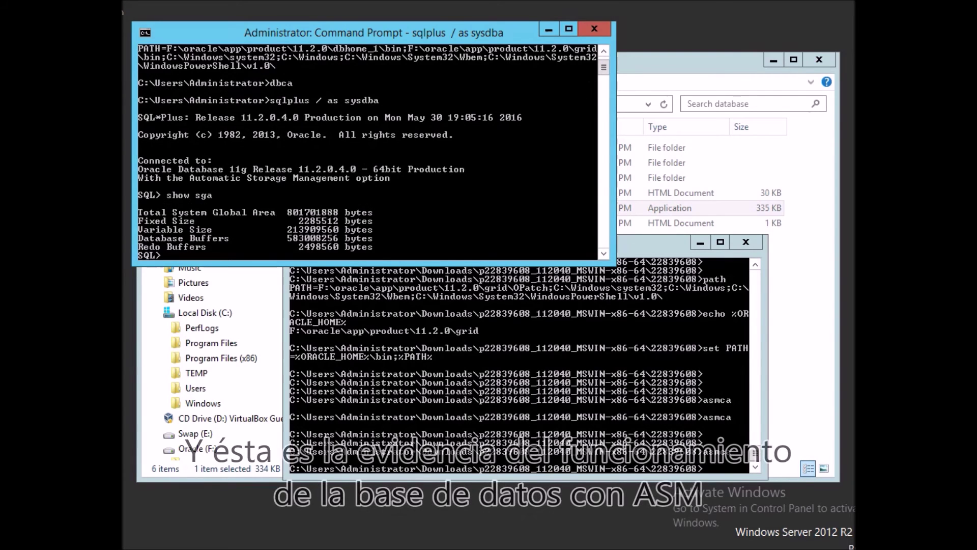
List the five orcl datafile names stored in +DATA from v$datafile.
type("select ")
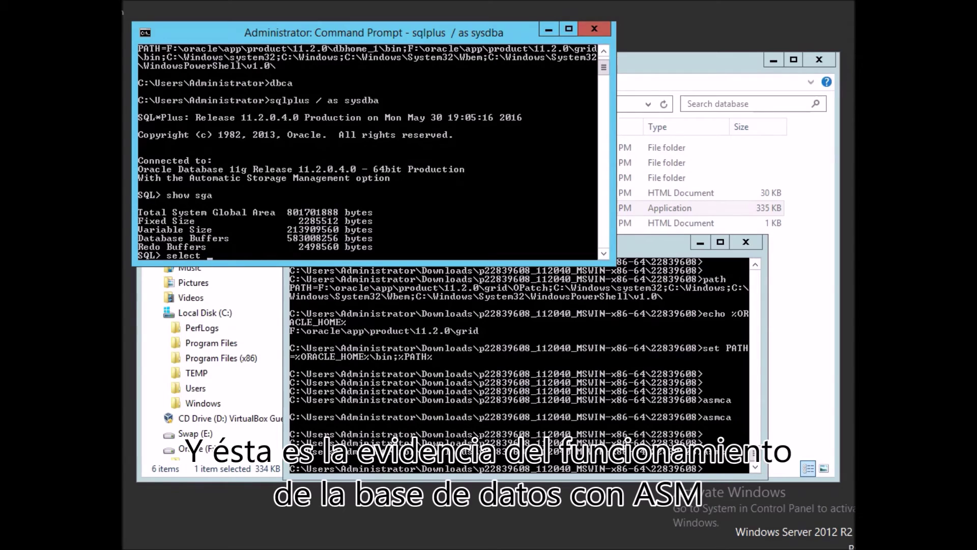
type("name from v$datafile;")
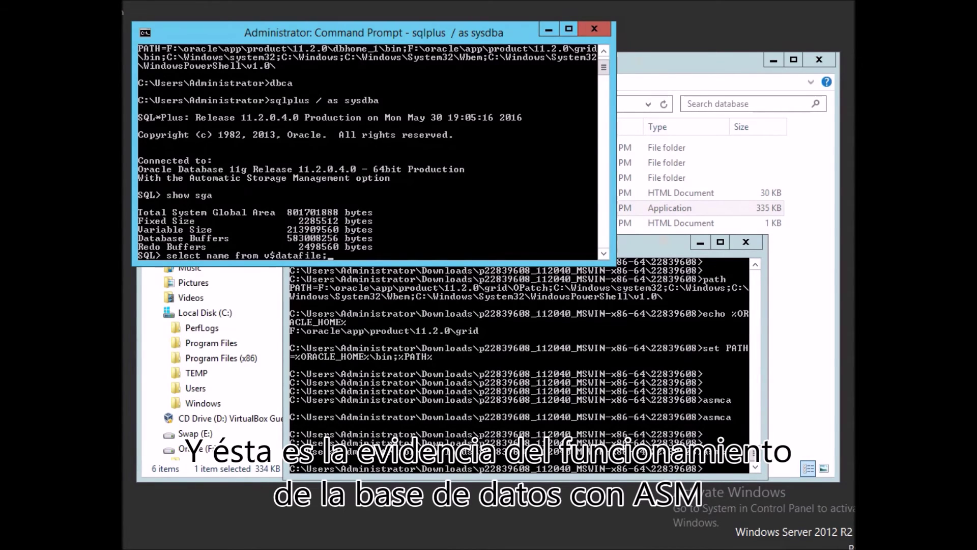
key("Return")
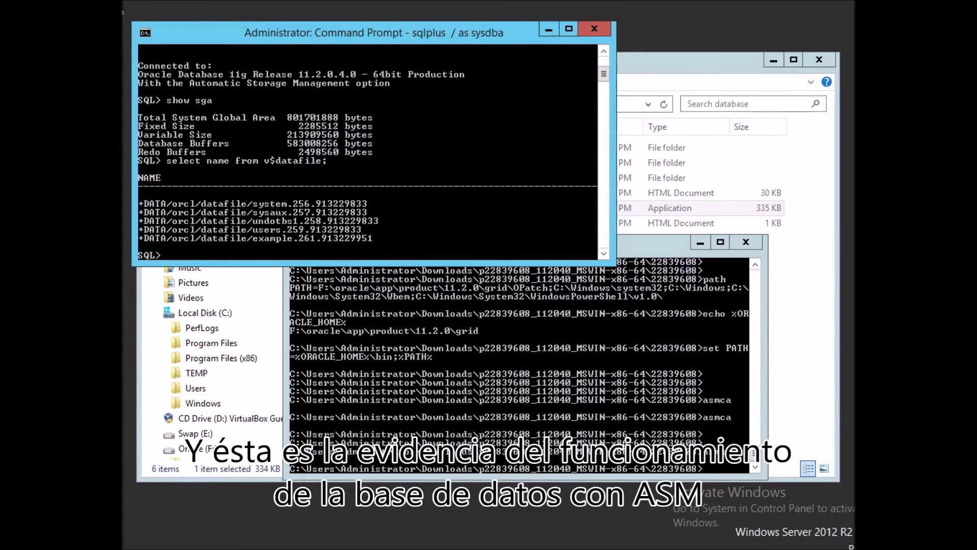
type("select")
type("* from v$log;")
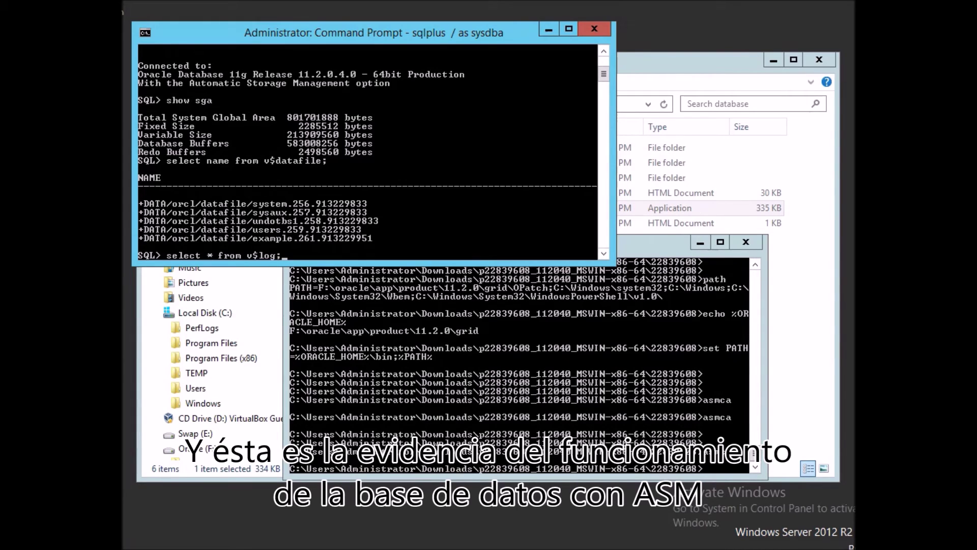
Show the redo log groups, their member files, and the archive log list confirming Archive Mode.
key("Return")
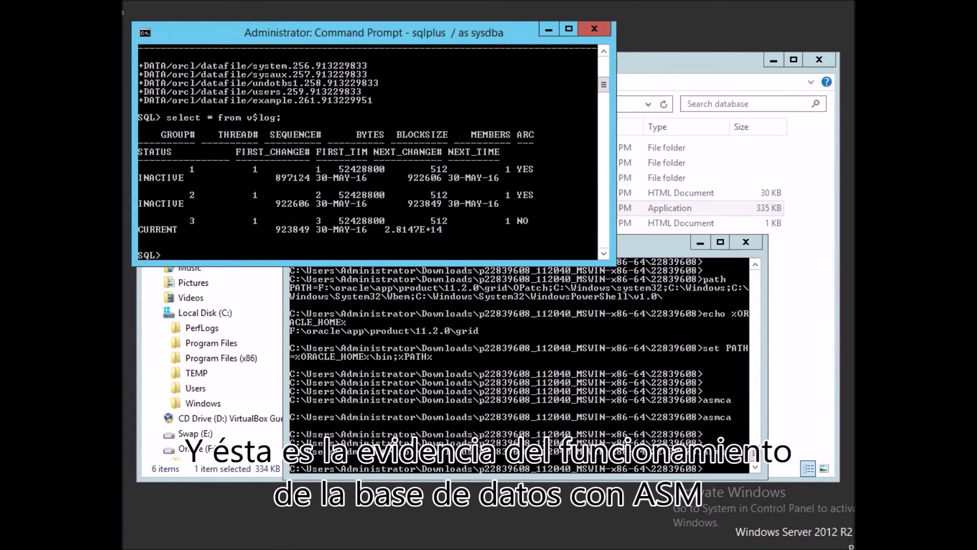
type("select * from v$logfile;")
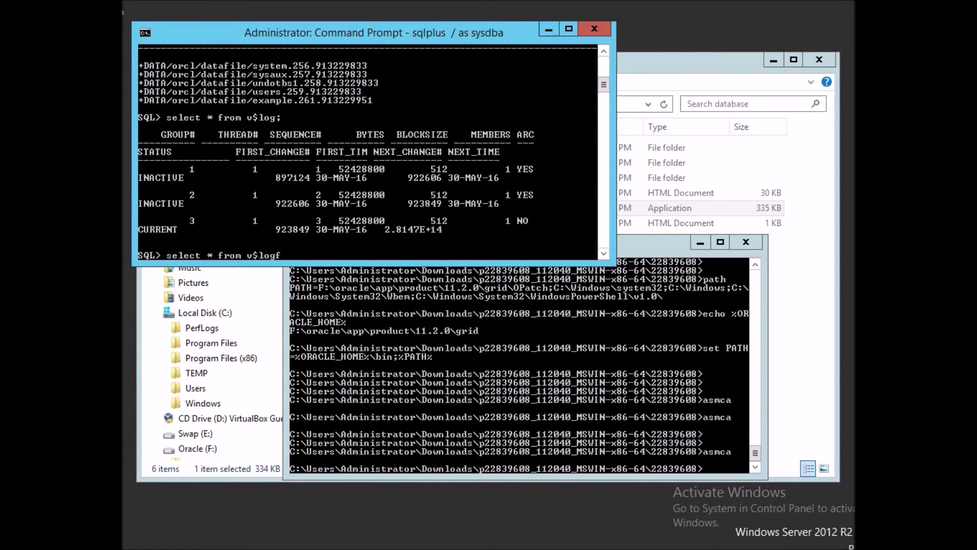
key("Return")
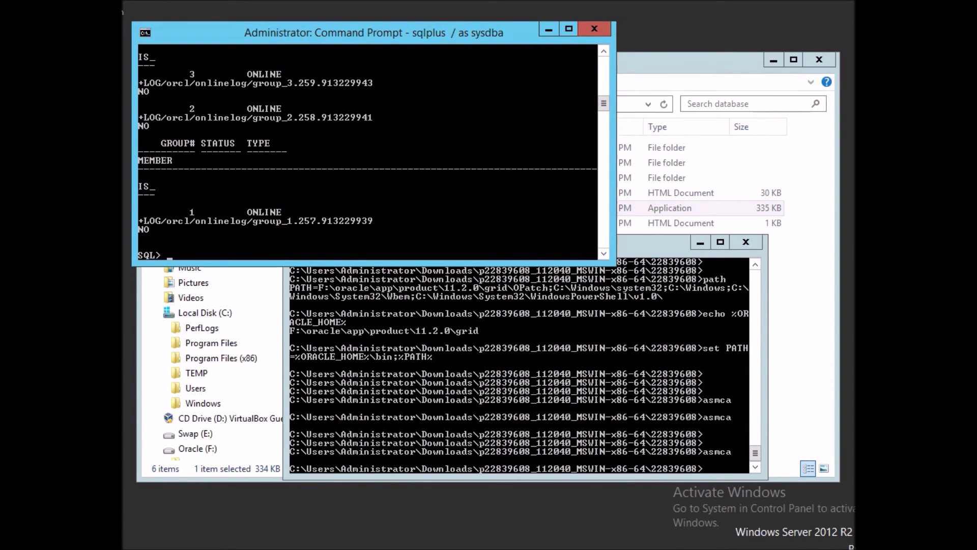
type("archive log list")
key("Return")
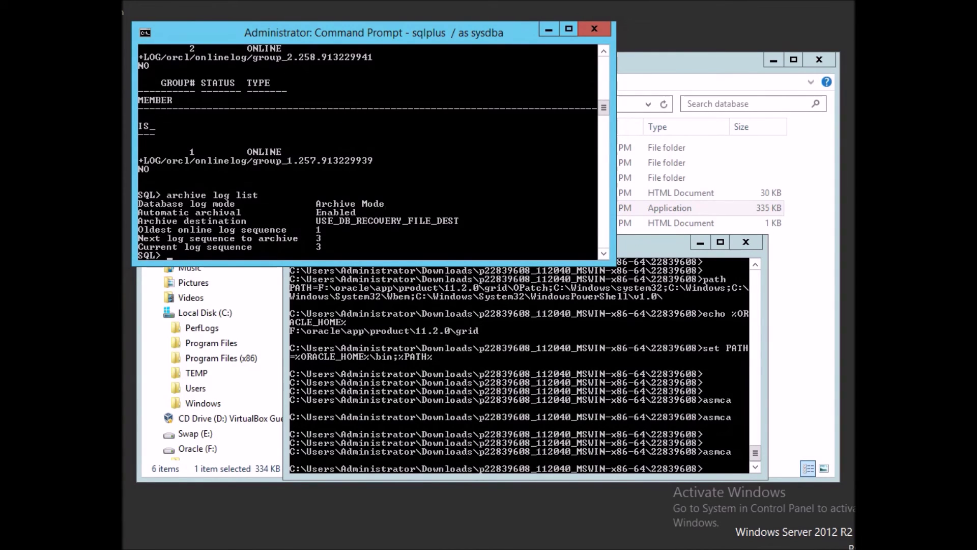
Query v$archived_log, after the v$archive_log typo fails, and confirm it returns no rows.
type("select * fr")
key("BackSpace")
key("BackSpace")
type("* from v$archive")
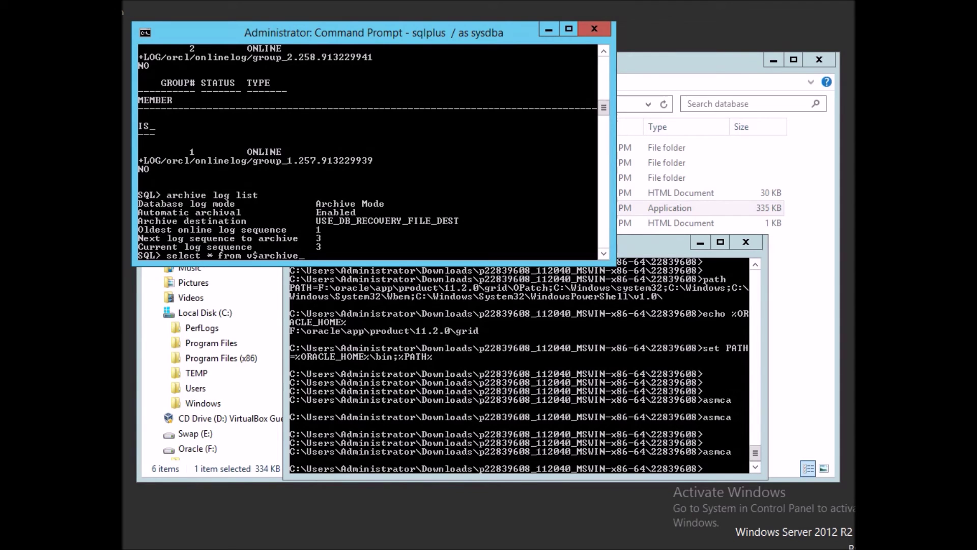
type("_log;")
key("Return")
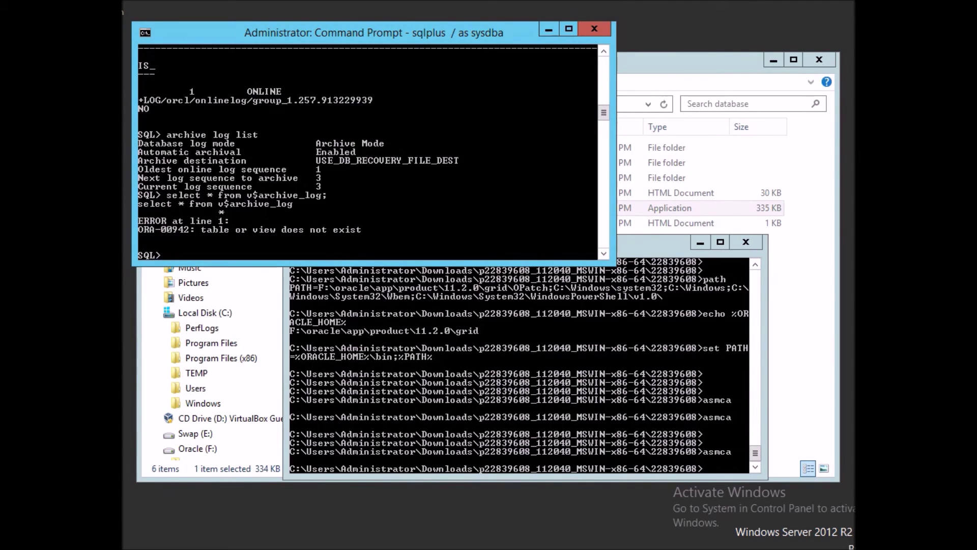
type("select * from")
type("v$archived_log")
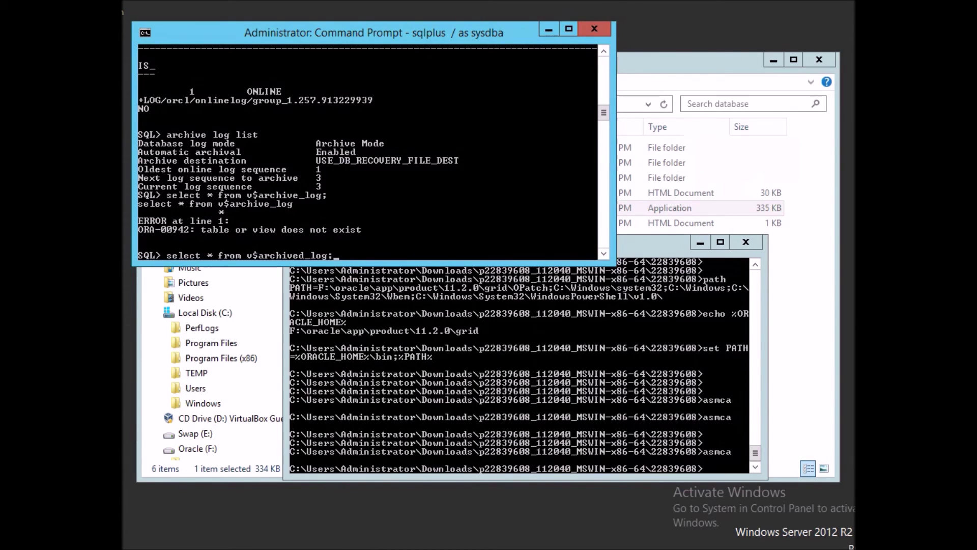
type(";")
key("Return")
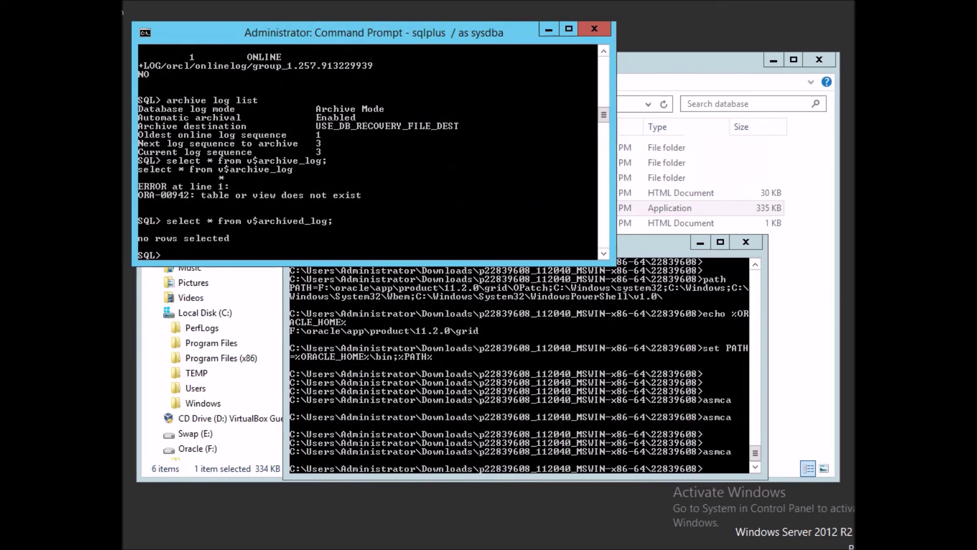
Exit SQL*Plus back to the Windows command prompt.
type("exit")
key("Return")
type("srvct")
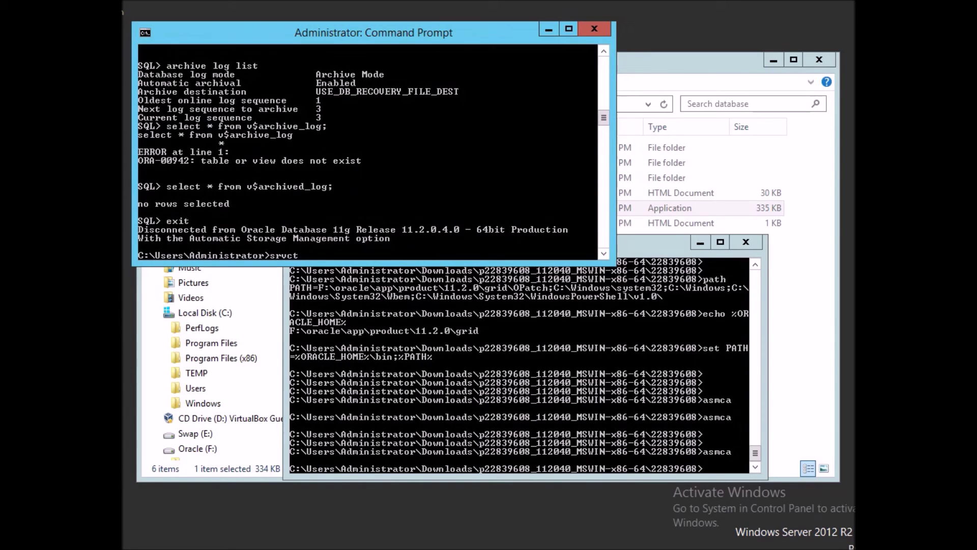
type("l")
Confirm the orcl database is running with srvctl status database -d orcl.
key("Return")
type("srvt")
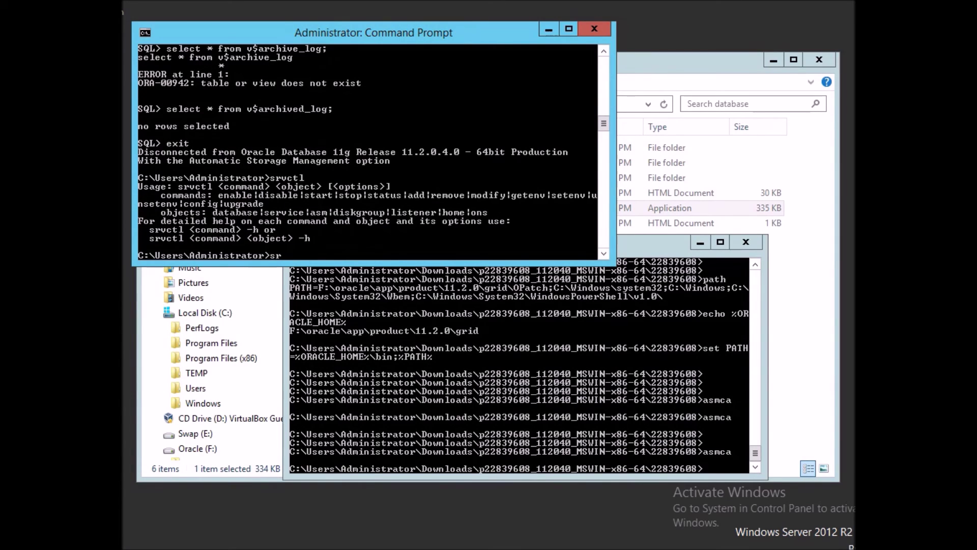
key("BackSpace")
type("ctl status database -d orcl")
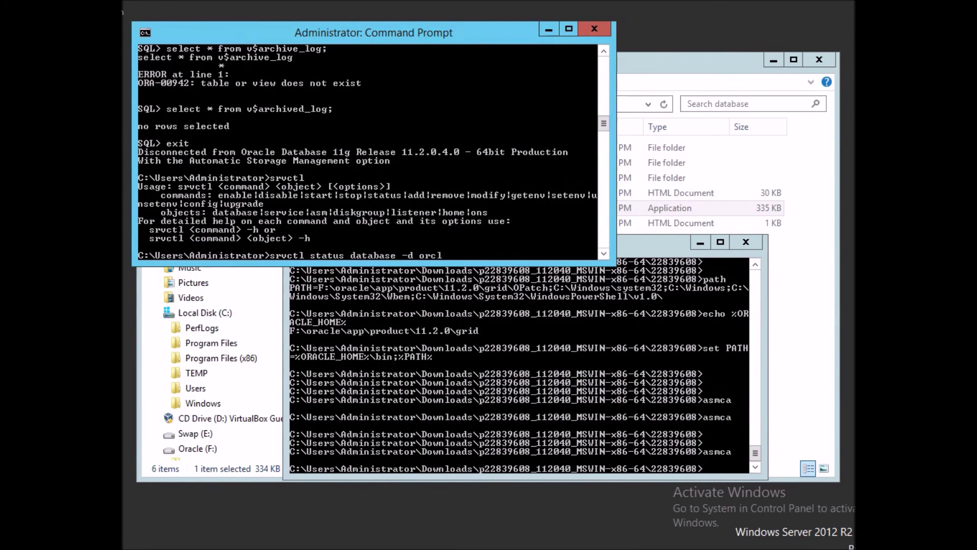
key("Return")
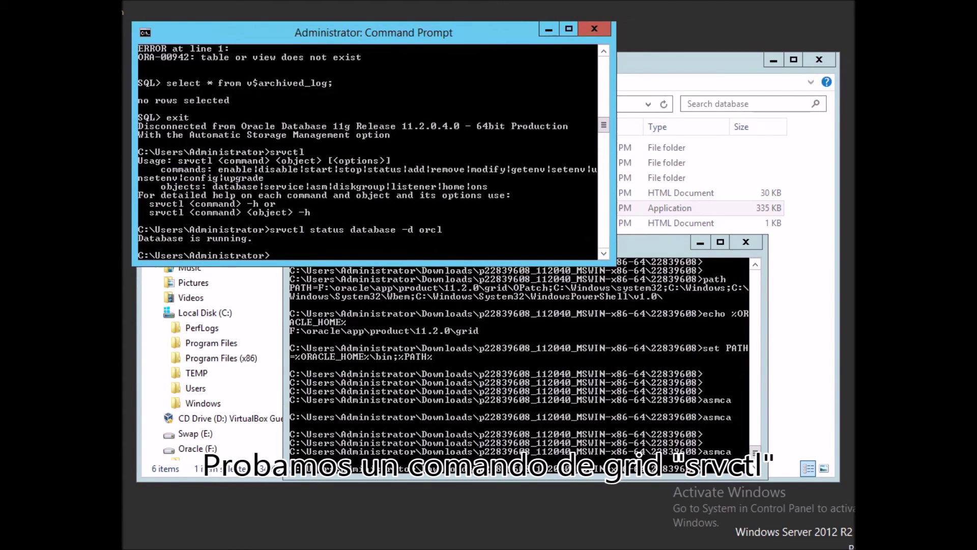
Set ORACLE_UNQNAME=orcl so emctl status dbconsole reports Database Control running.
type("emctl status dbconsole")
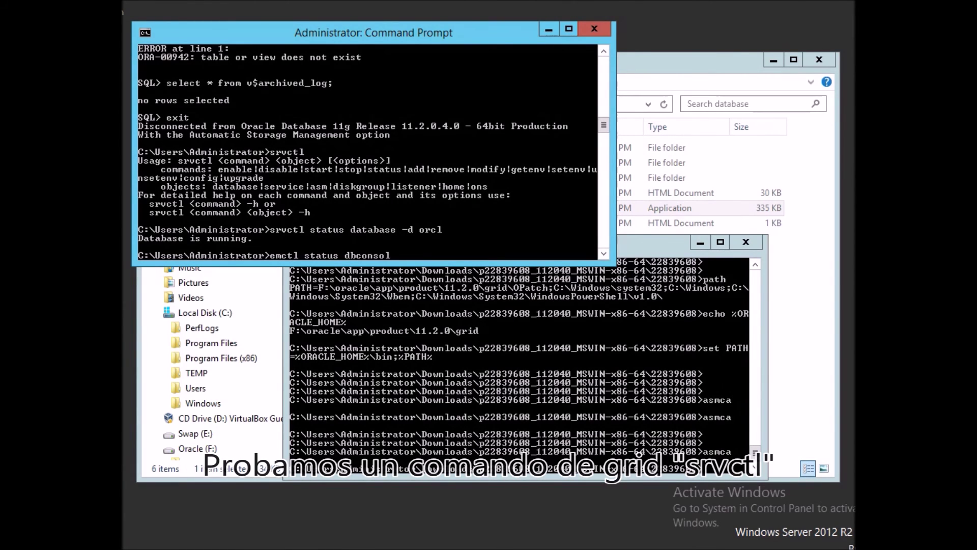
key("Return")
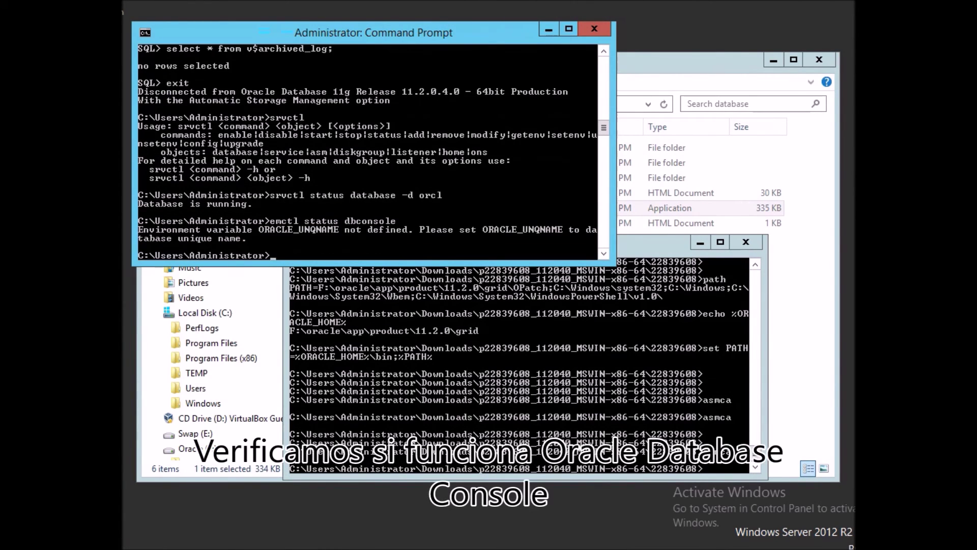
type("set ORACLE_UNQNAME=")
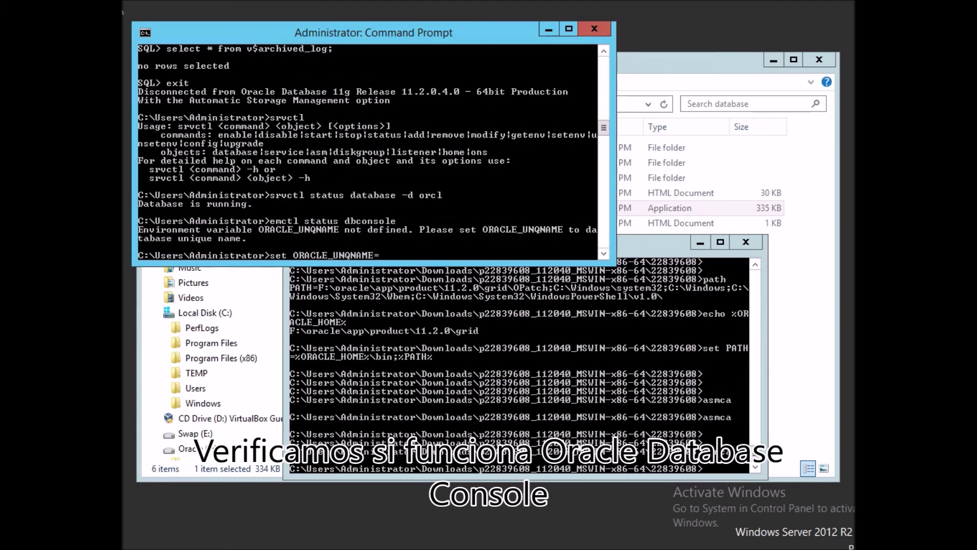
type("orcl")
key("Return")
type("emctl status dbconsole")
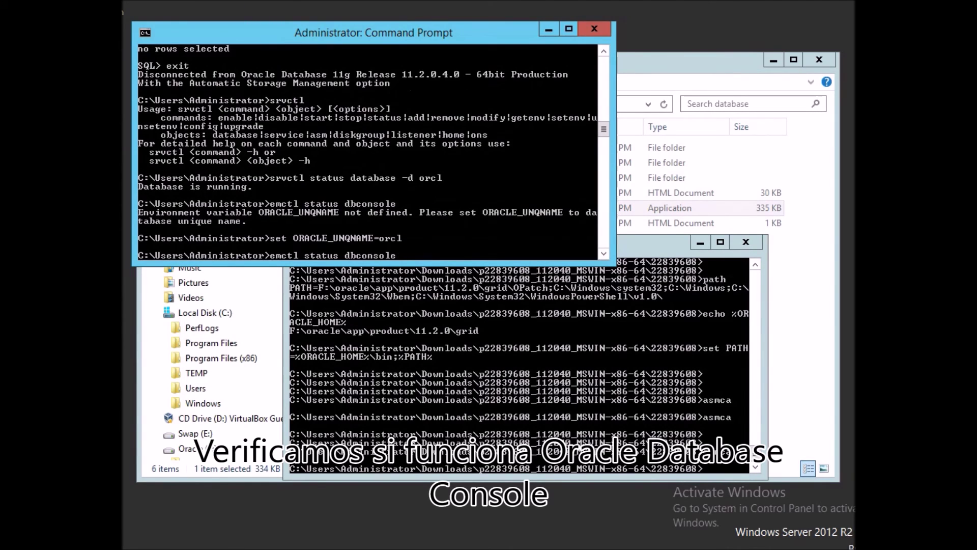
key("Return")
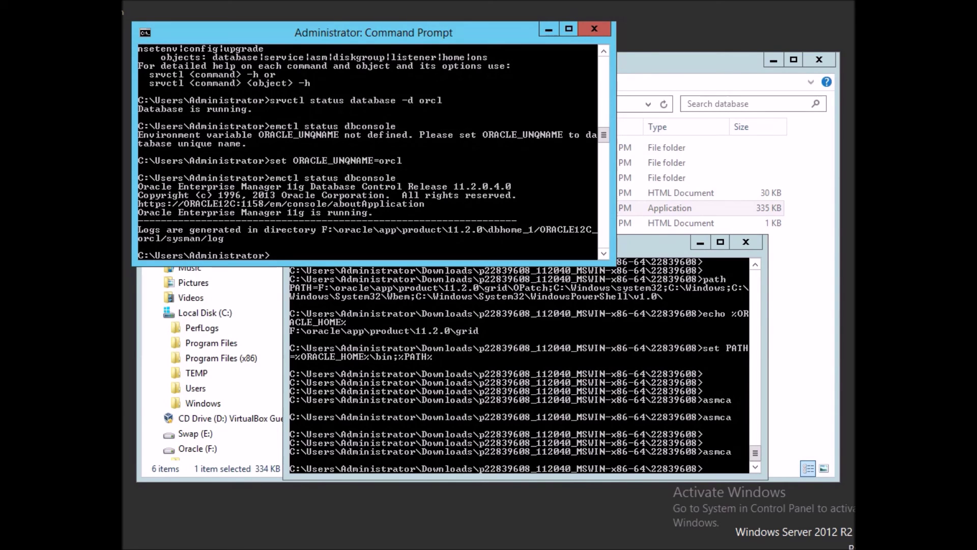
mouse_move(400, 549)
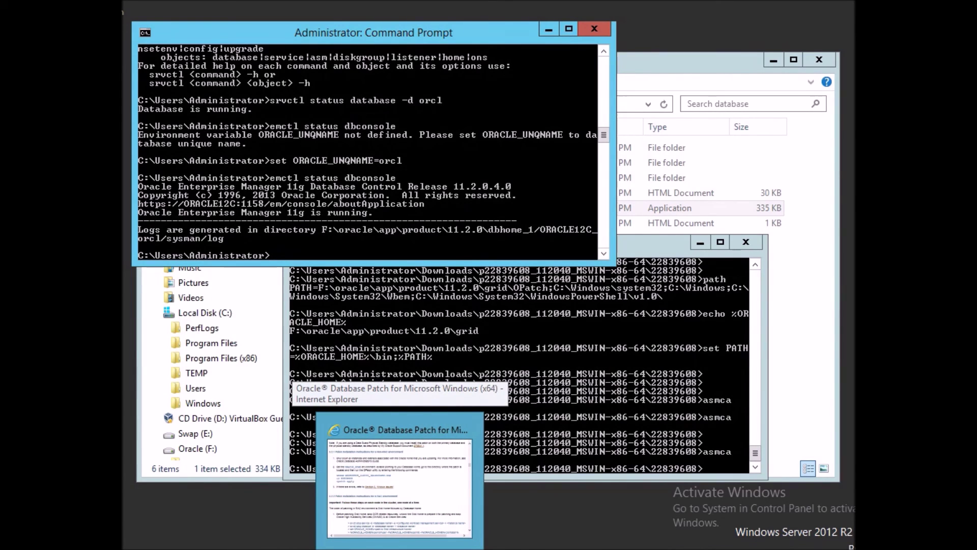
mouse_move(356, 548)
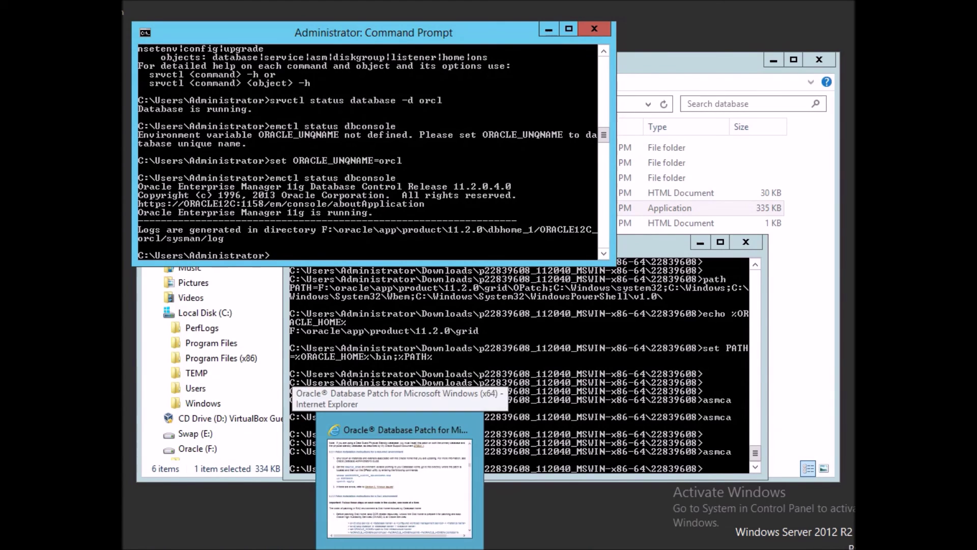
right_click(206, 175)
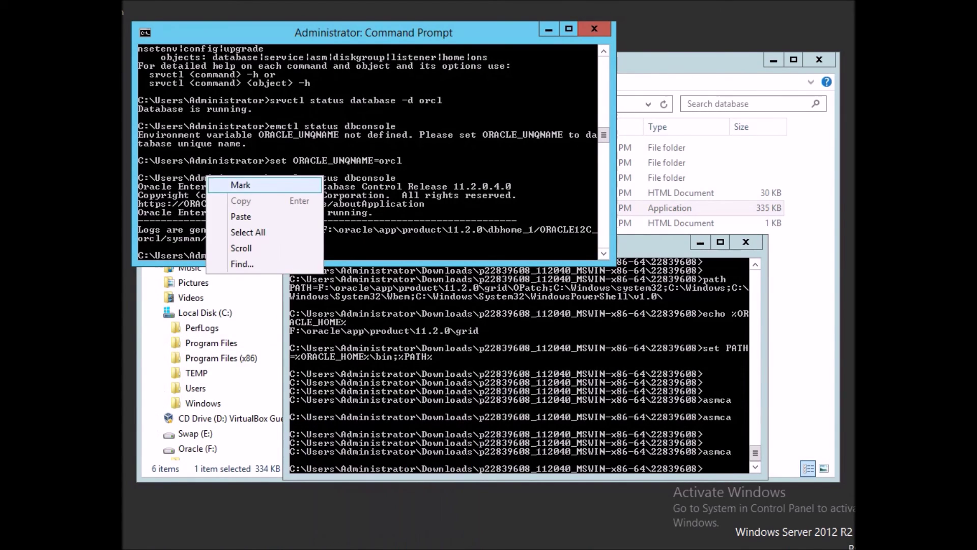
left_click(224, 183)
left_click_drag(138, 204, 282, 204)
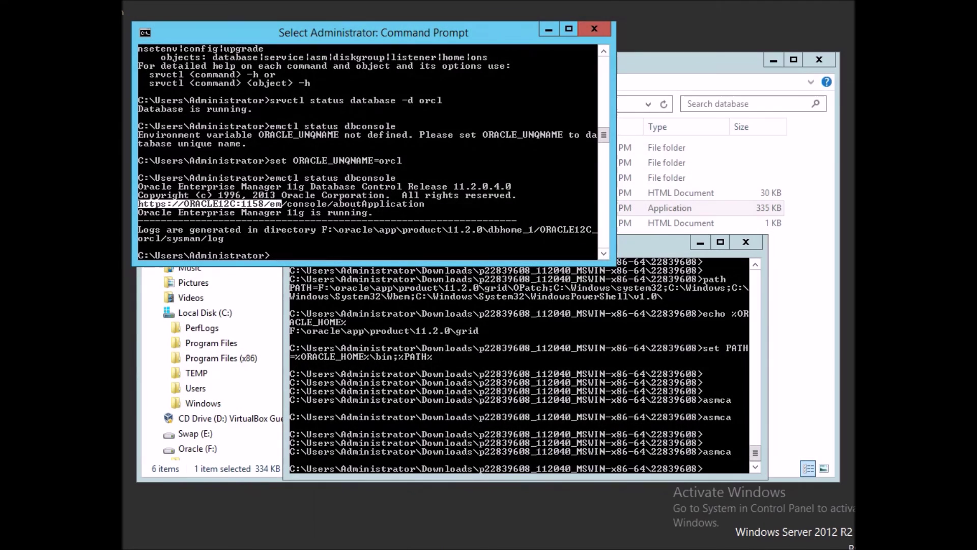
key("Return")
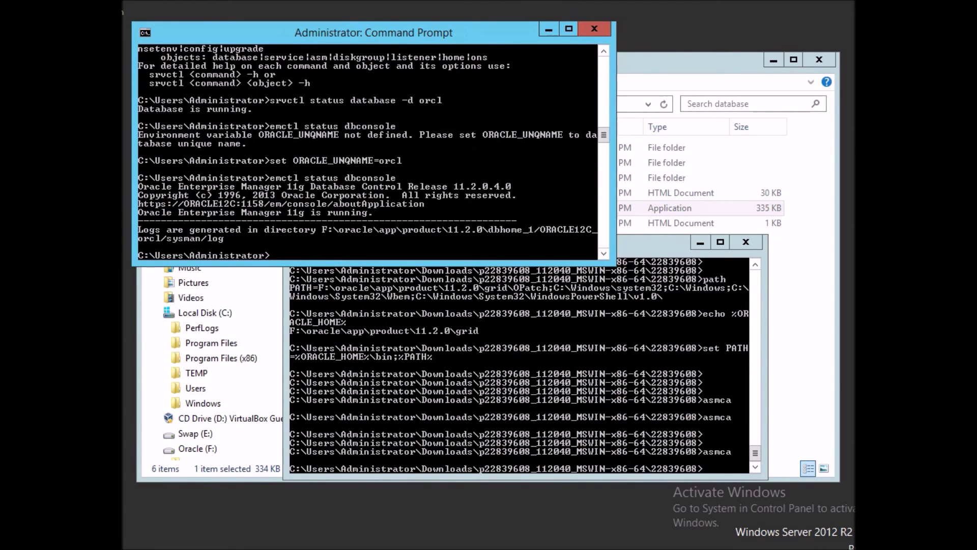
left_click(168, 547)
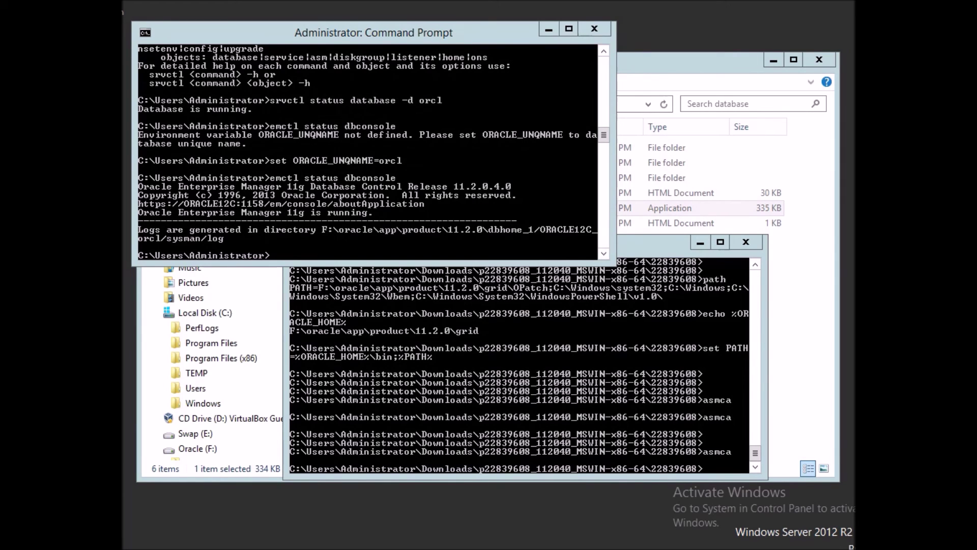
mouse_move(400, 548)
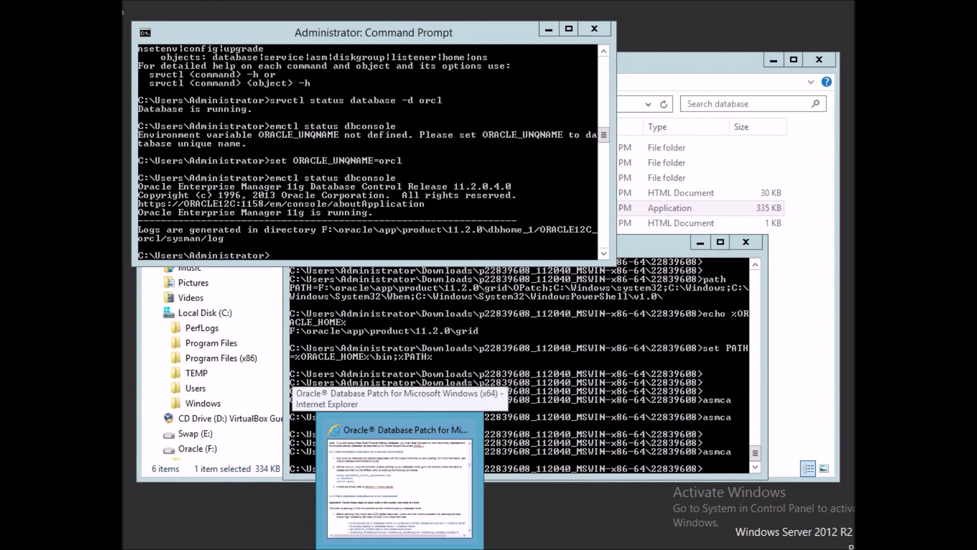
left_click(400, 489)
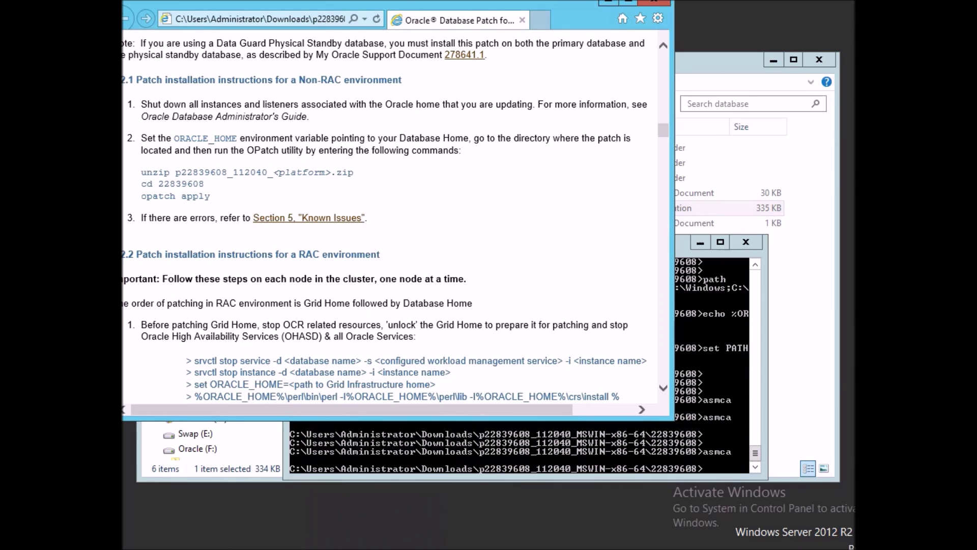
left_click(261, 20)
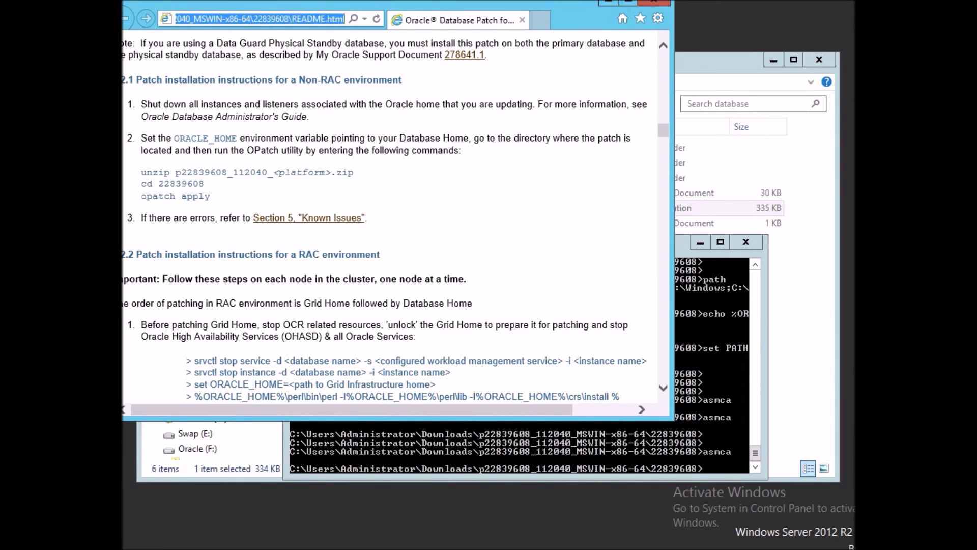
type("https://oracle12c:1158/em")
key("Return")
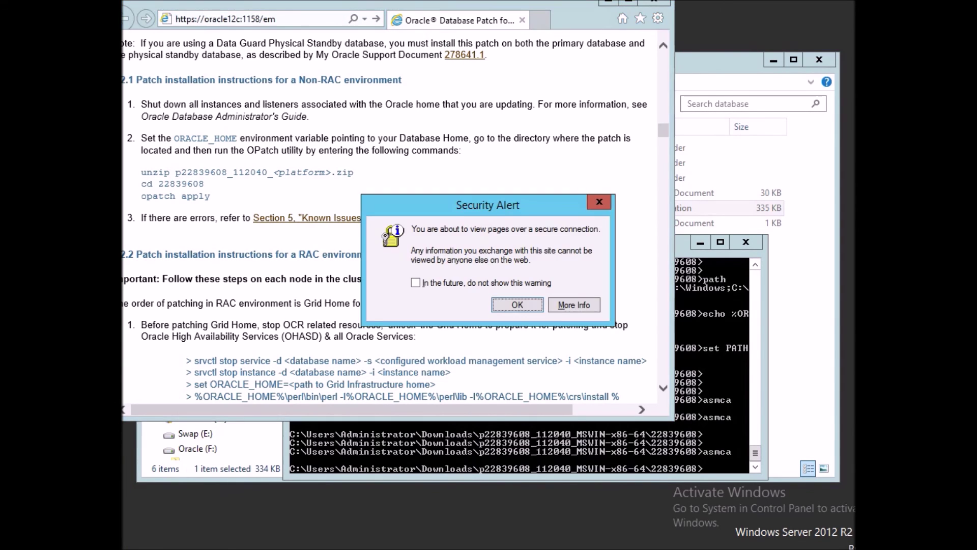
key("Return")
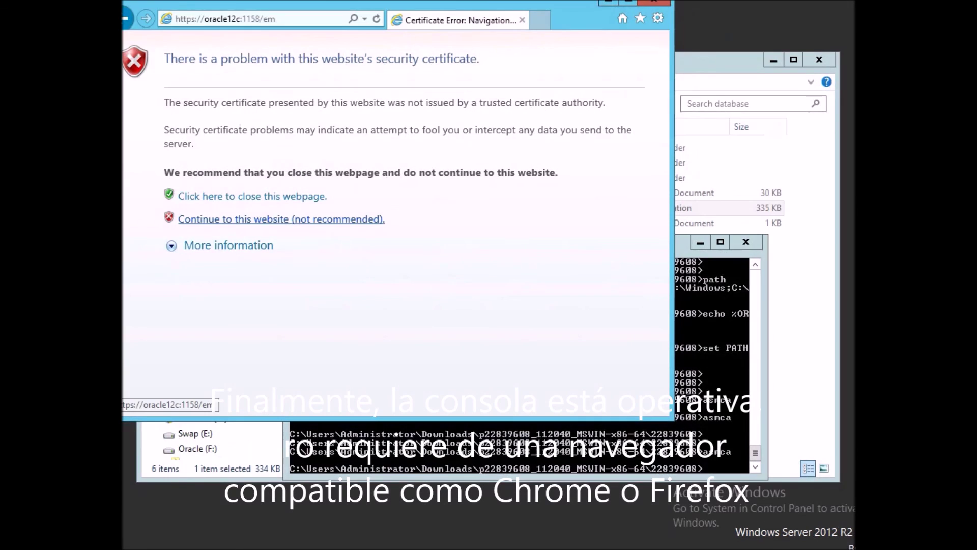
left_click(281, 219)
key("Return")
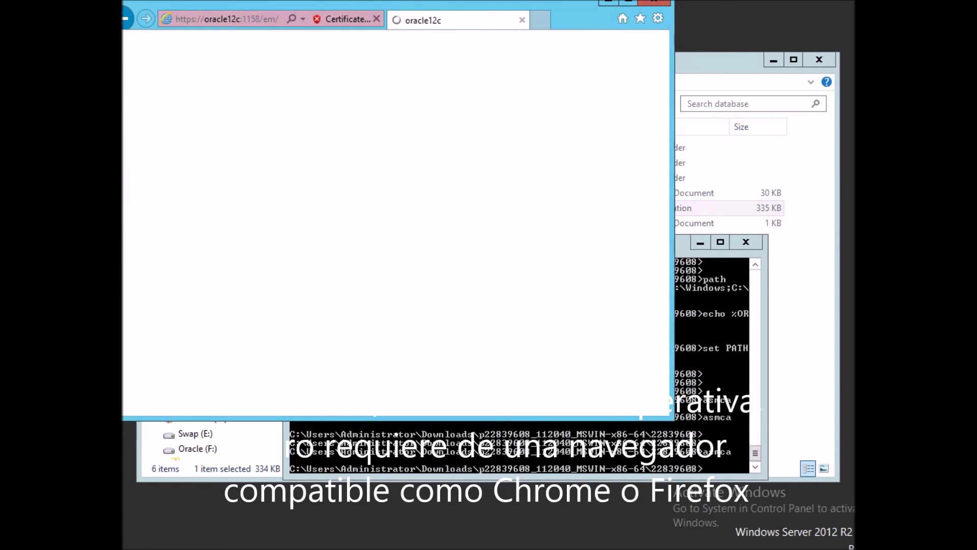